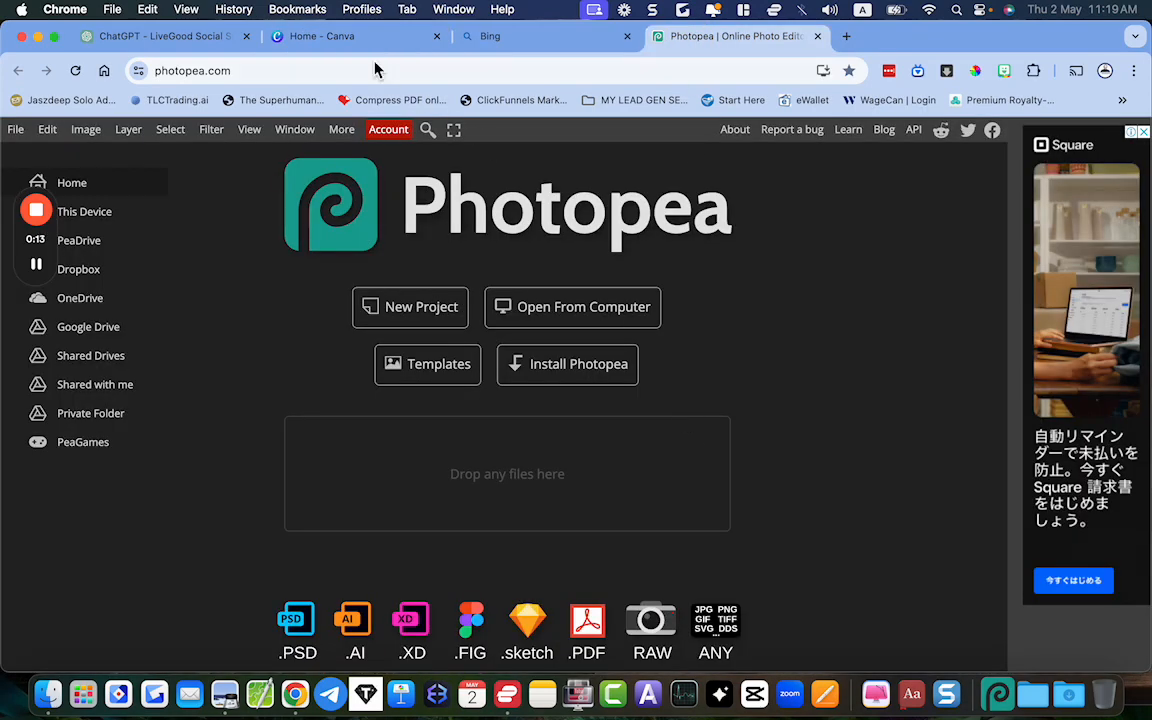
Switch to Canva and open the Morning Boost Instagram post from the recent designs
{"action": "left_click", "coordinate": [318, 38]}
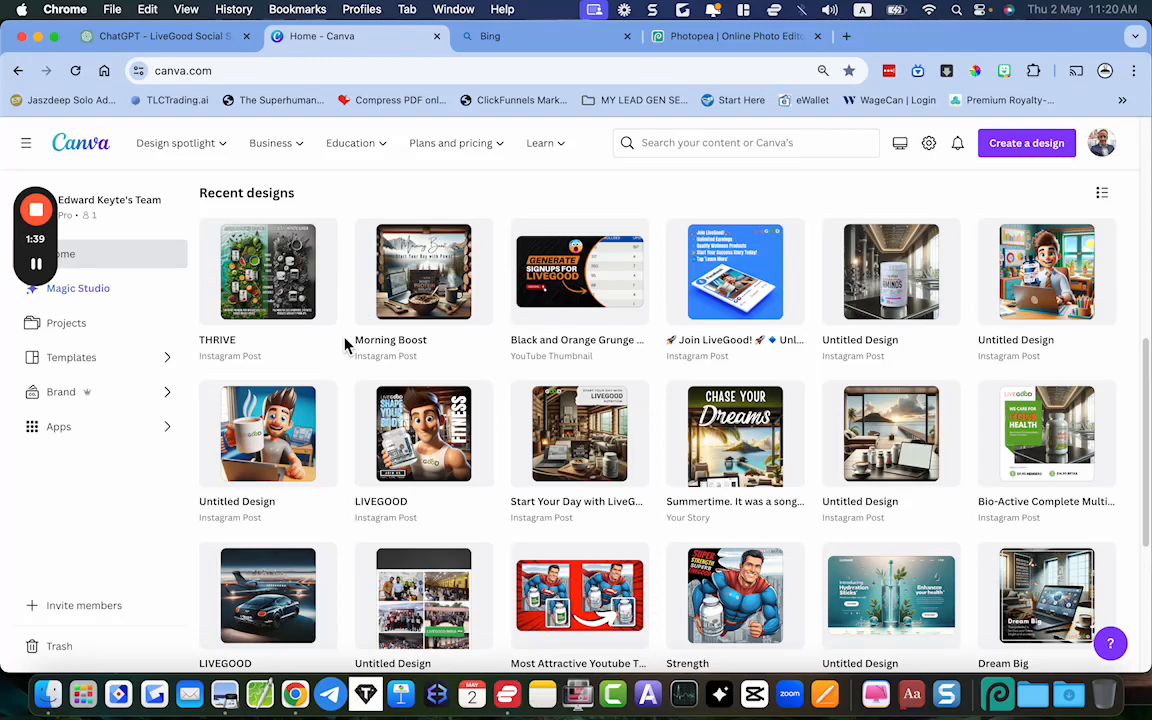
{"action": "scroll", "coordinate": [345, 345], "scroll_direction": "up", "scroll_amount": 1}
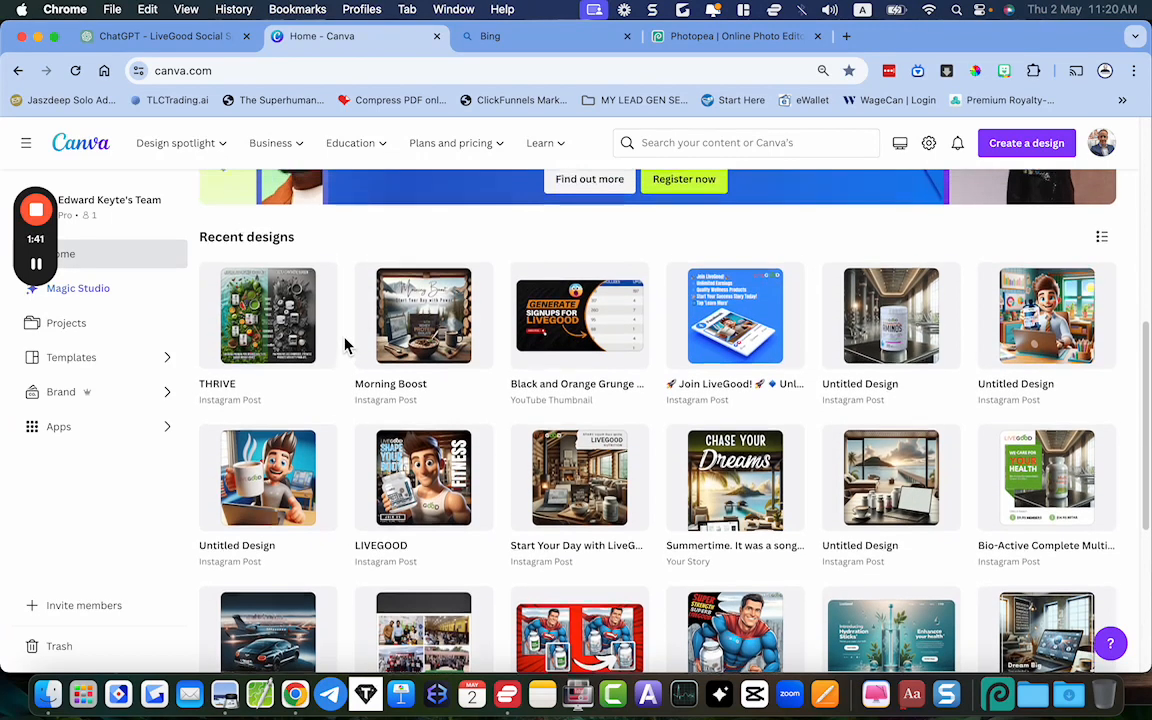
{"action": "scroll", "coordinate": [345, 345], "scroll_direction": "down", "scroll_amount": 1}
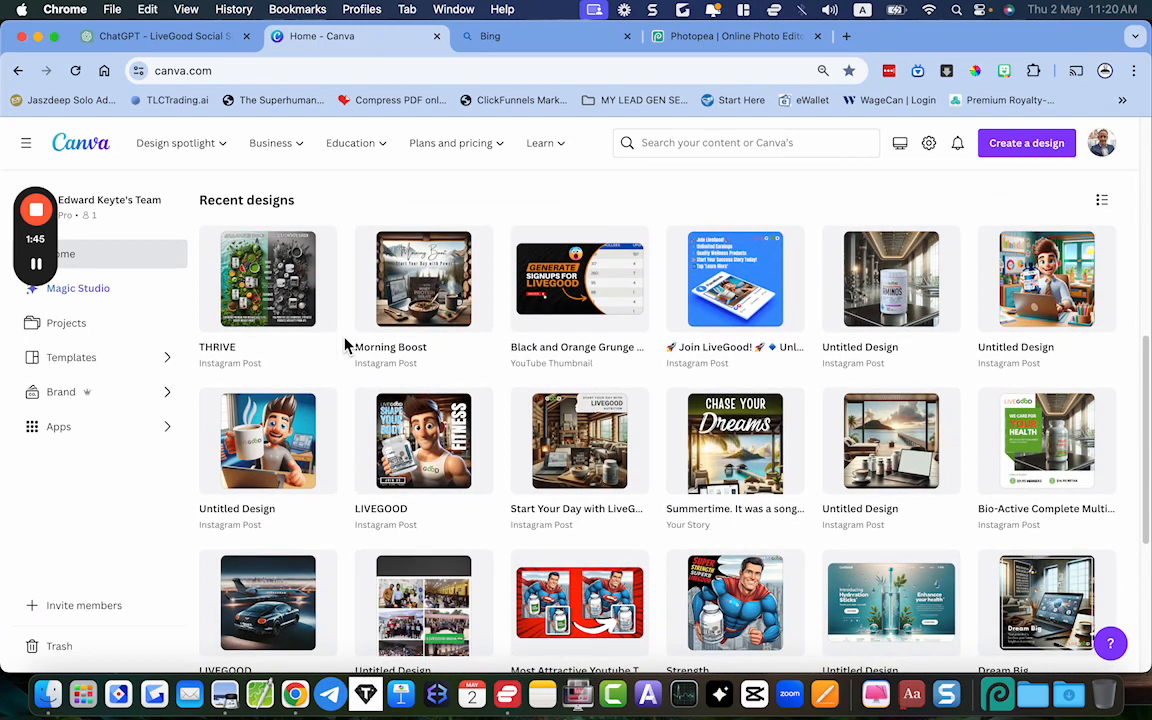
{"action": "left_click", "coordinate": [429, 291]}
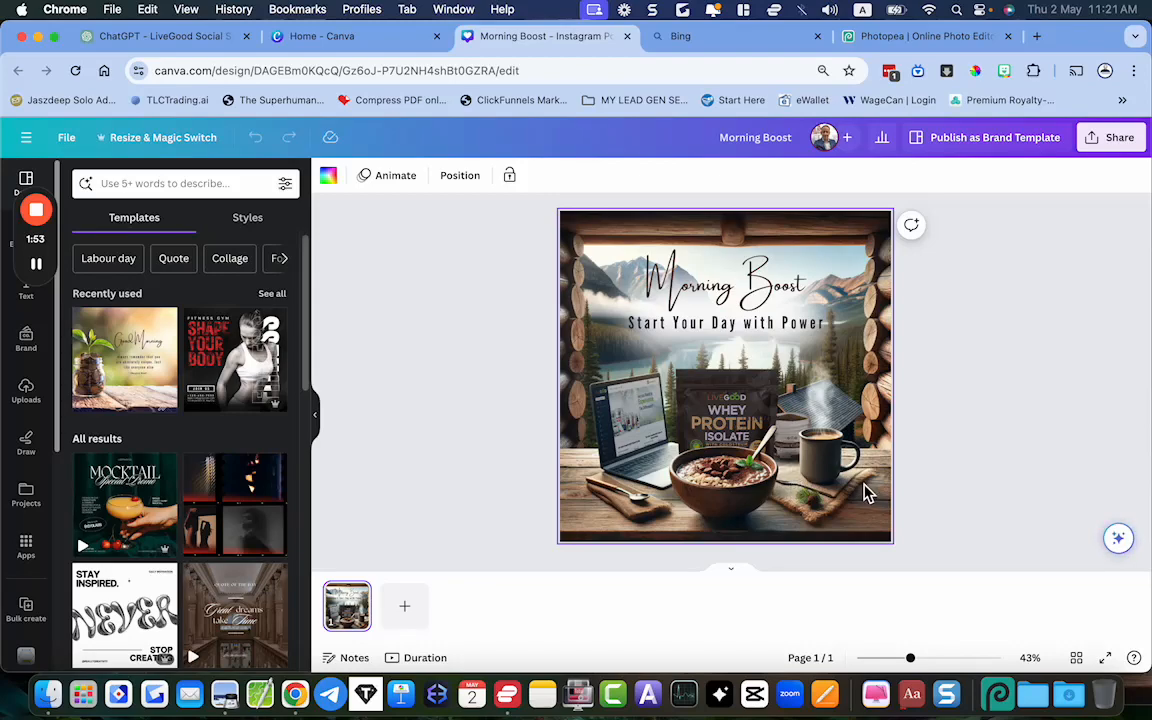
Compare the finished Morning Boost image in Preview side by side with the generated log cabin image in ChatGPT
{"action": "left_click", "coordinate": [1066, 691]}
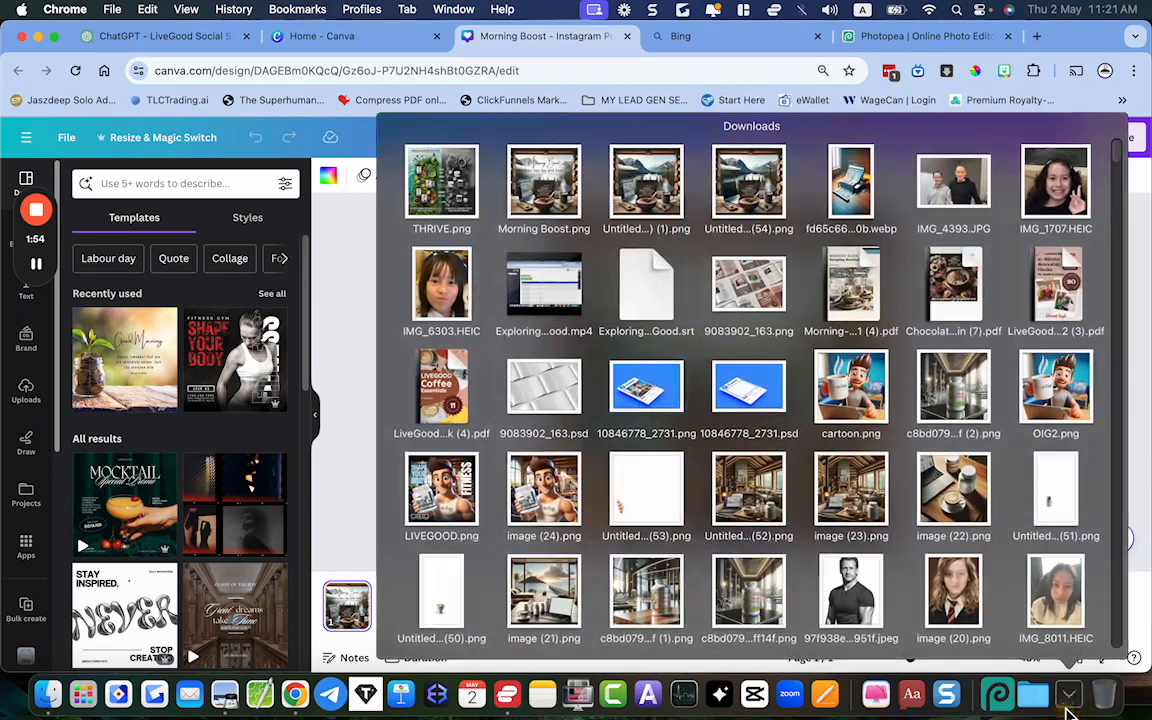
{"action": "left_click", "coordinate": [1071, 701]}
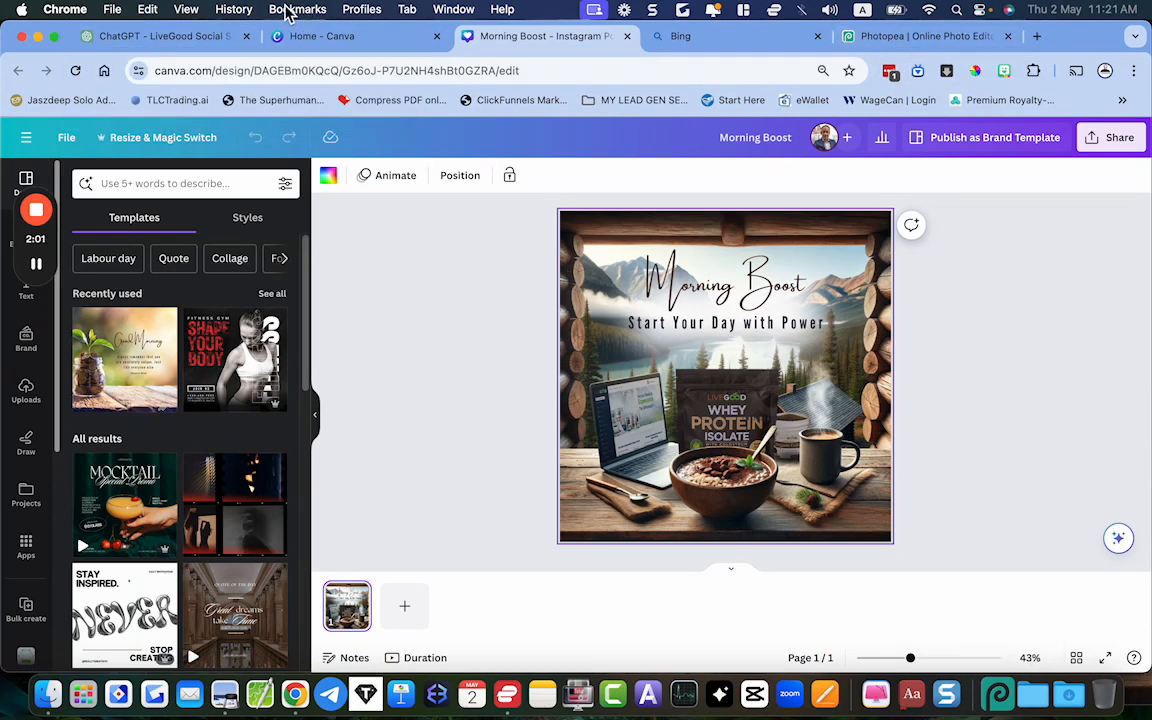
{"action": "left_click", "coordinate": [199, 38]}
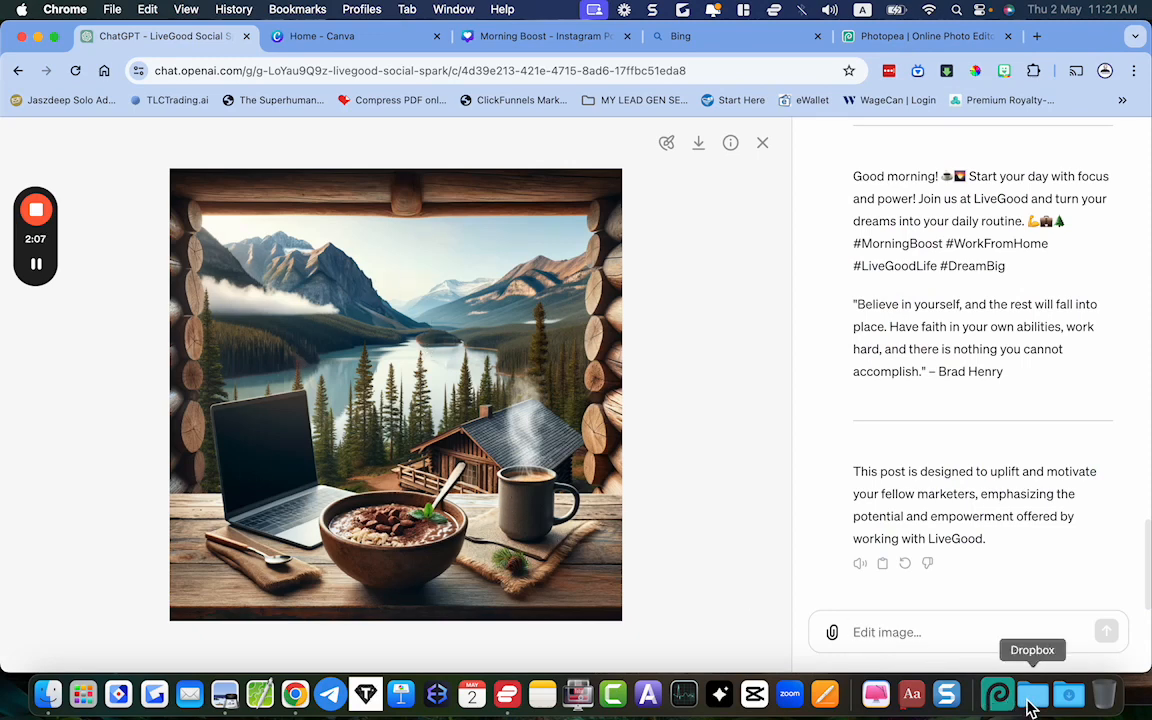
{"action": "left_click", "coordinate": [1140, 697]}
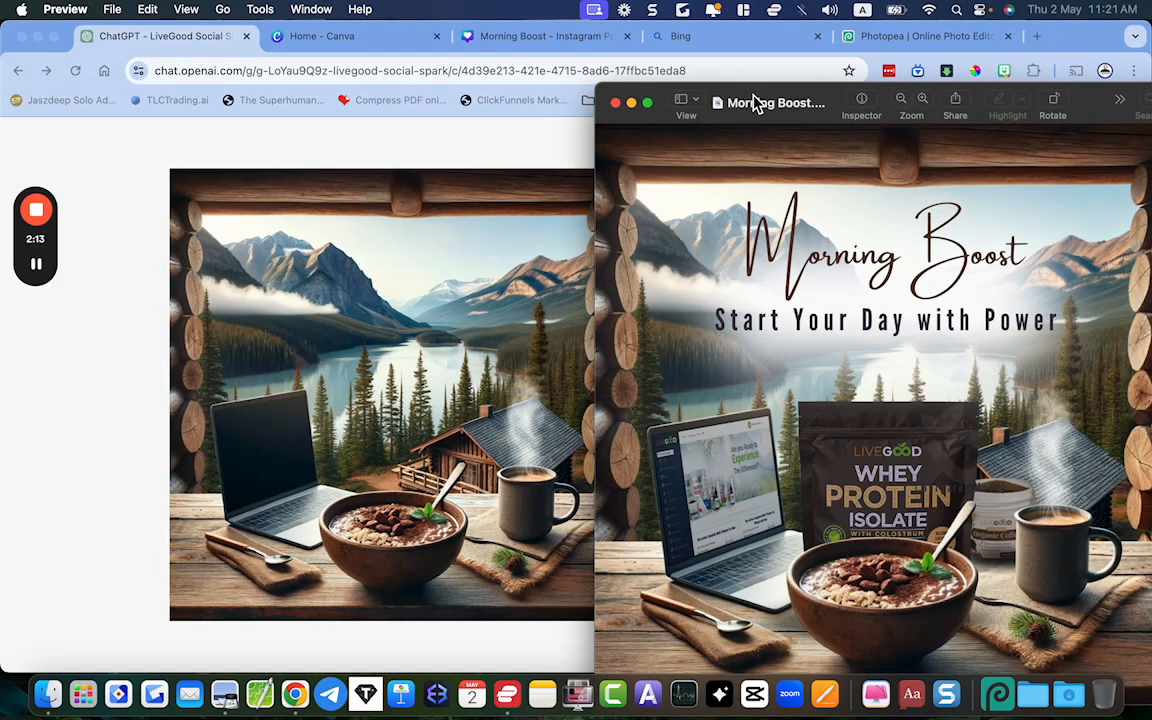
{"action": "left_click_drag", "start_coordinate": [753, 103], "coordinate": [802, 50]}
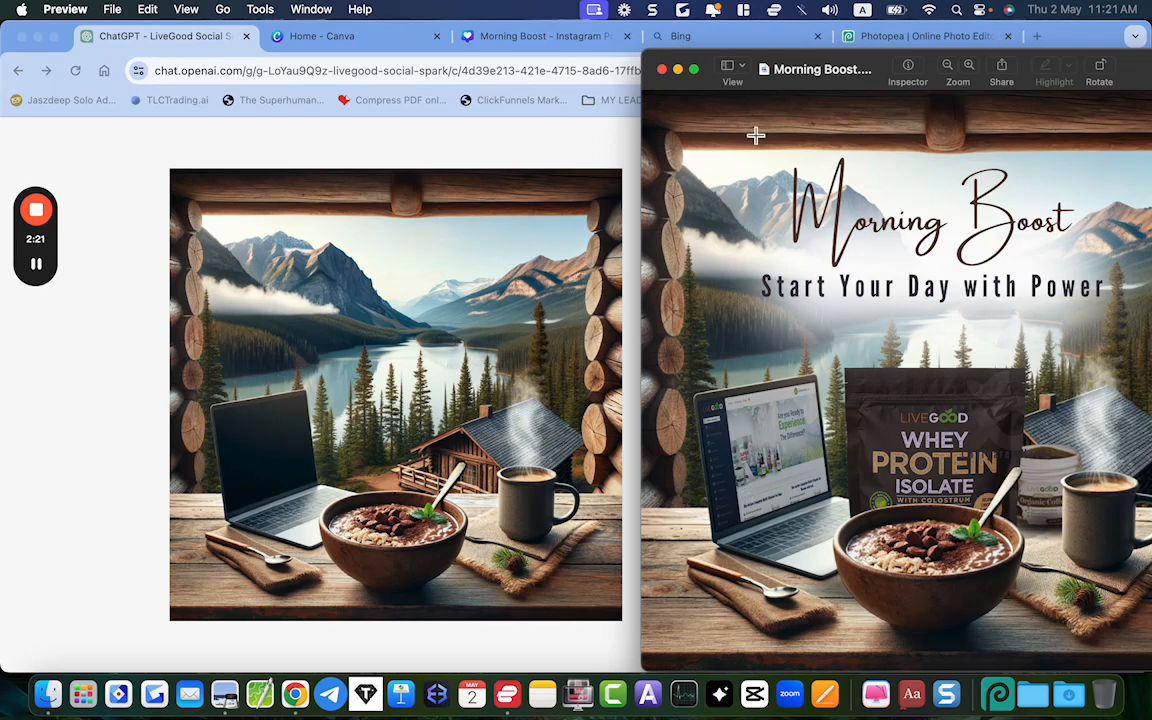
{"action": "left_click_drag", "start_coordinate": [806, 78], "coordinate": [790, 68]}
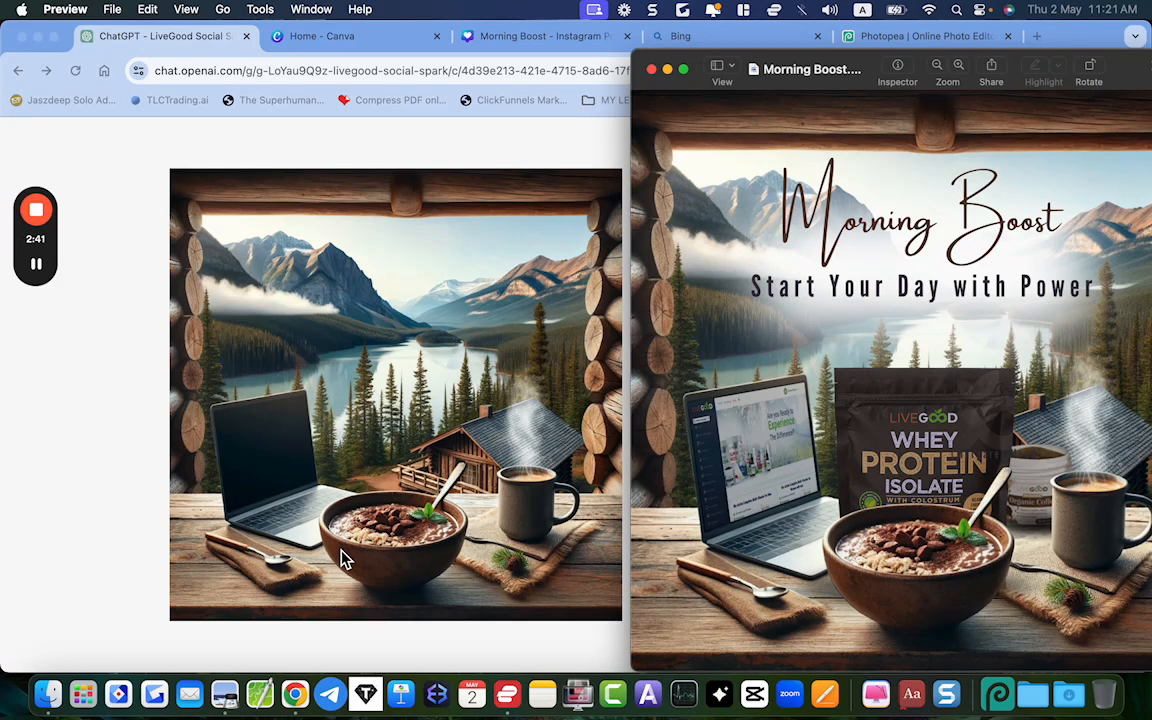
{"action": "left_click", "coordinate": [116, 329]}
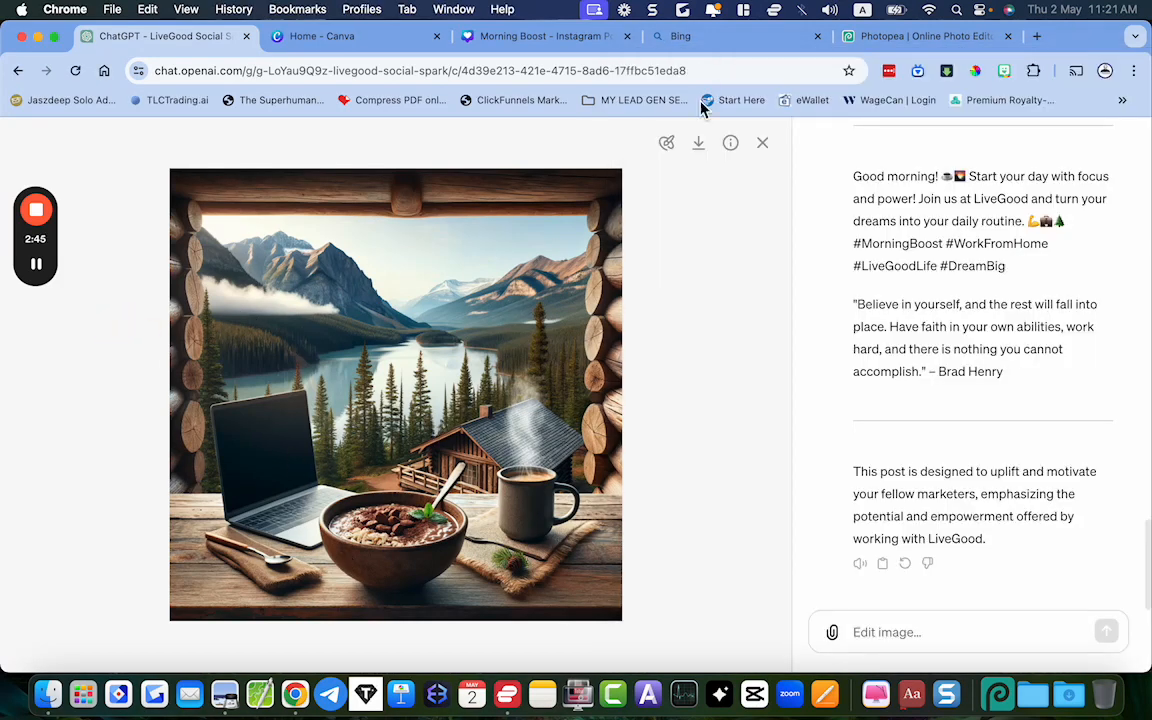
Examine the prompt behind the generated log cabin image in ChatGPT, then close the prompt details
{"action": "left_click", "coordinate": [738, 143]}
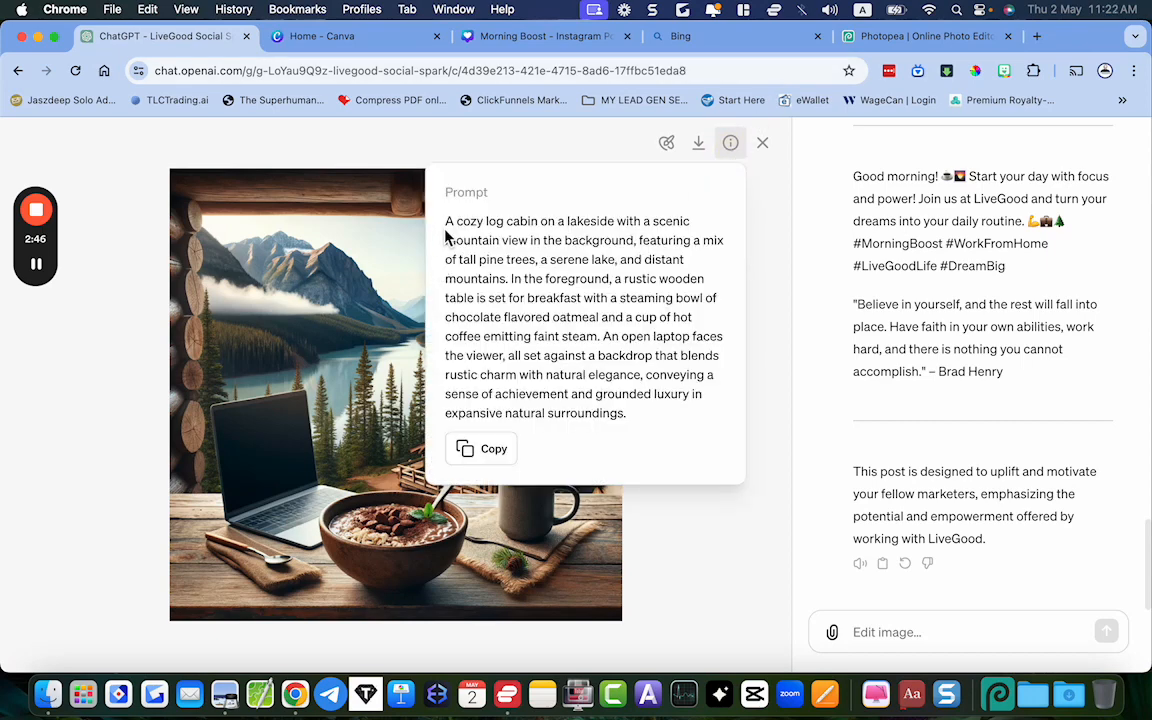
{"action": "left_click_drag", "start_coordinate": [448, 224], "coordinate": [674, 424]}
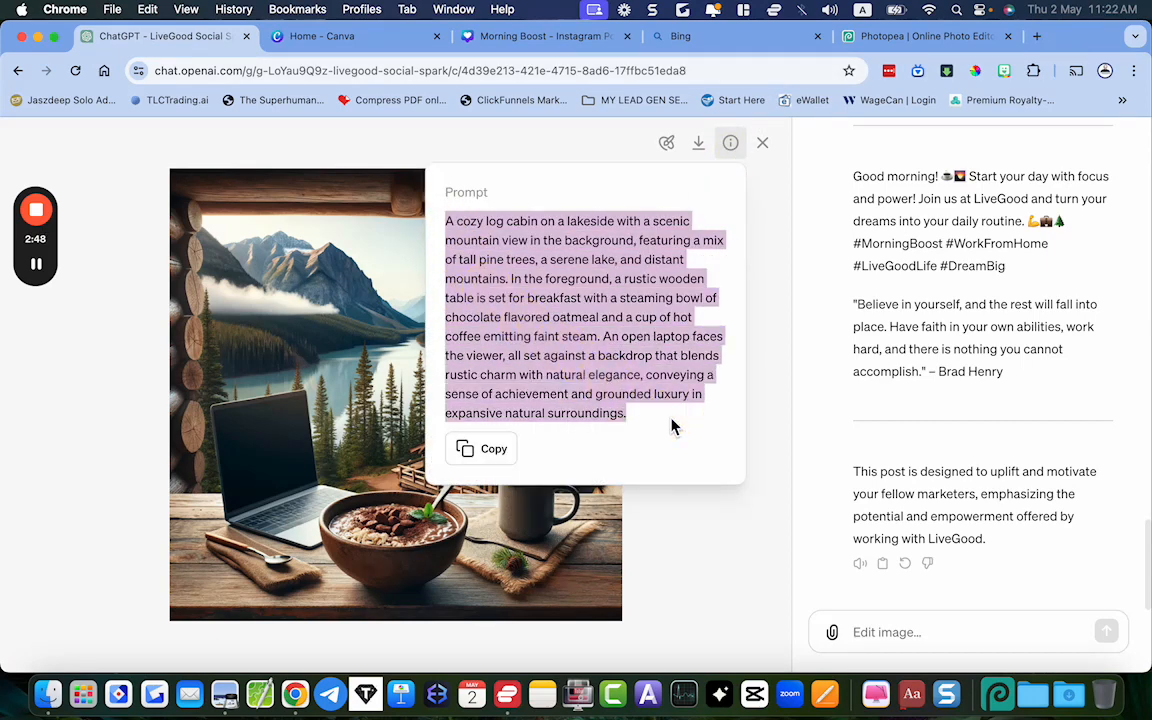
{"action": "left_click", "coordinate": [671, 427]}
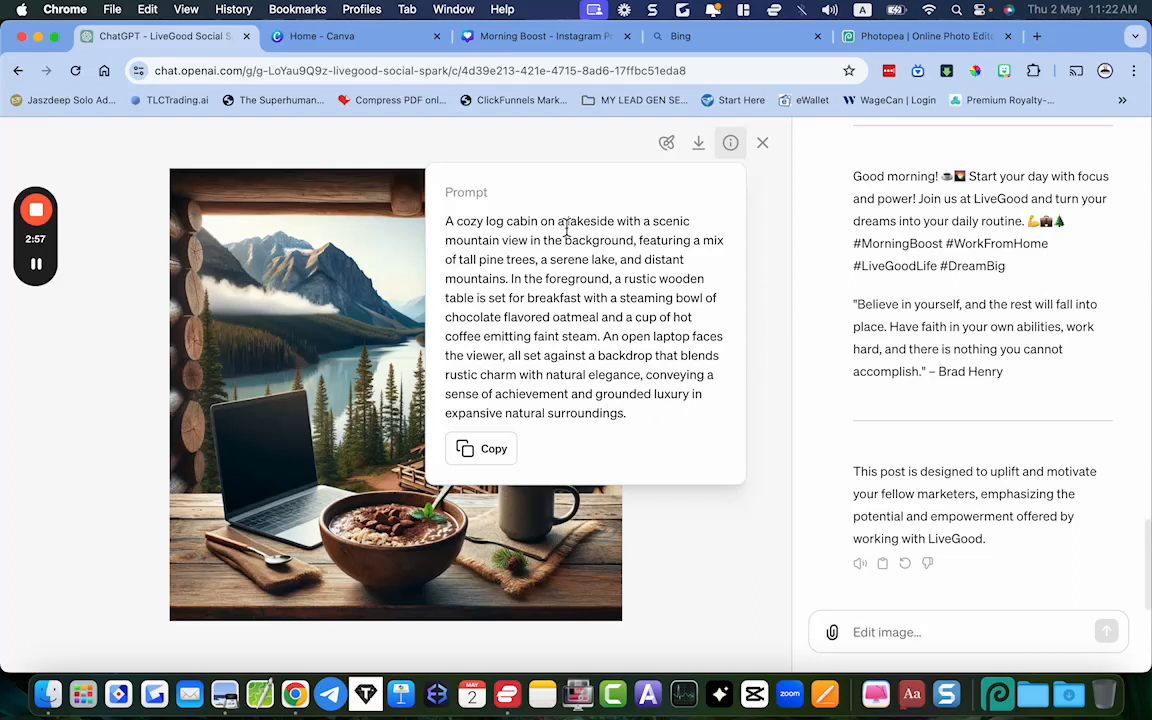
{"action": "left_click_drag", "start_coordinate": [447, 222], "coordinate": [670, 432]}
{"action": "left_click", "coordinate": [670, 432]}
{"action": "left_click", "coordinate": [731, 147]}
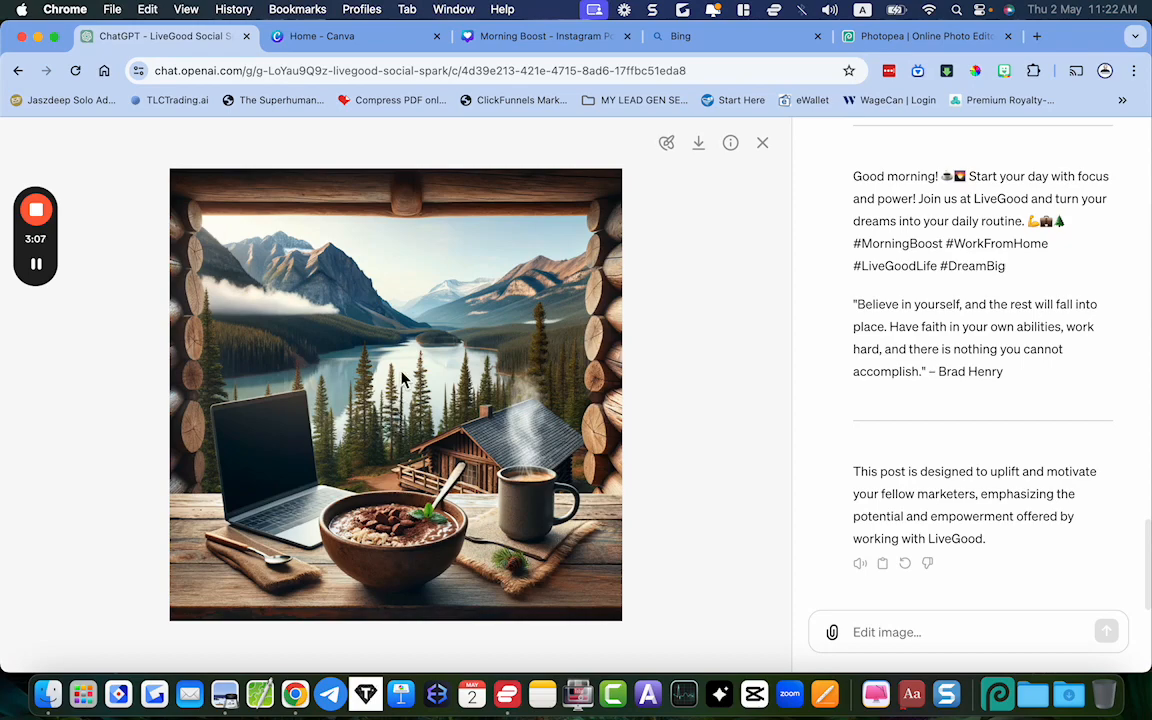
Switch to Bing and open Image Creator from its image search, keeping the prompt field unobstructed
{"action": "left_click", "coordinate": [676, 36]}
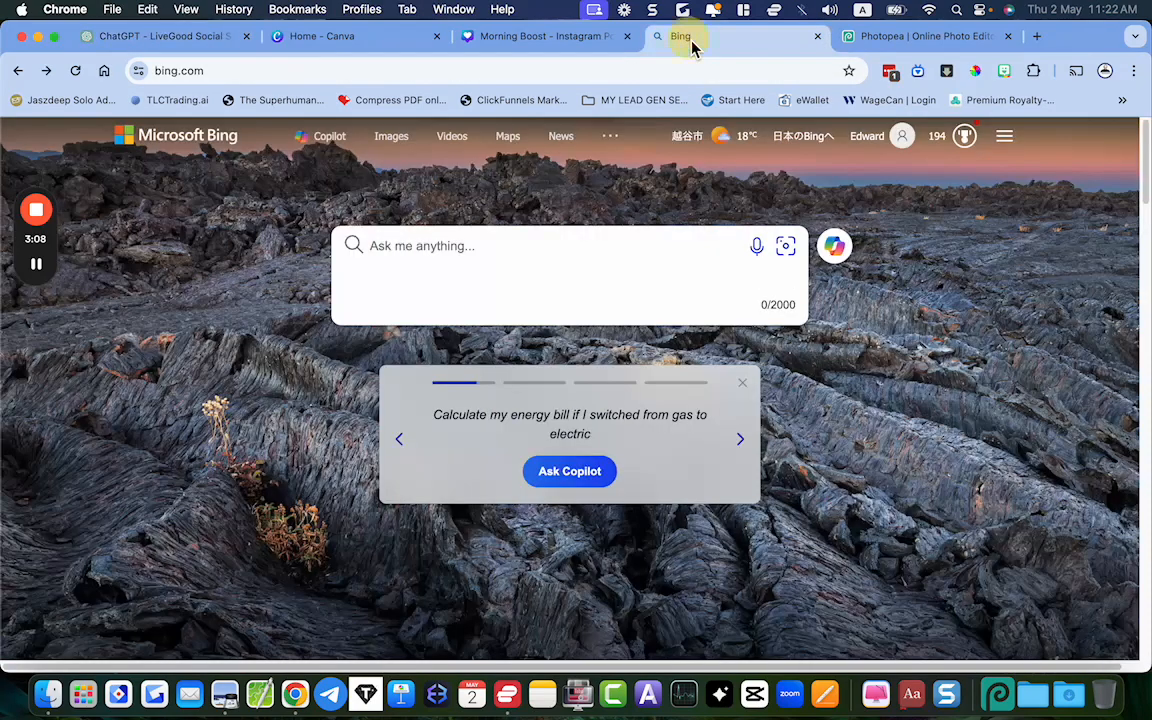
{"action": "left_click", "coordinate": [155, 70]}
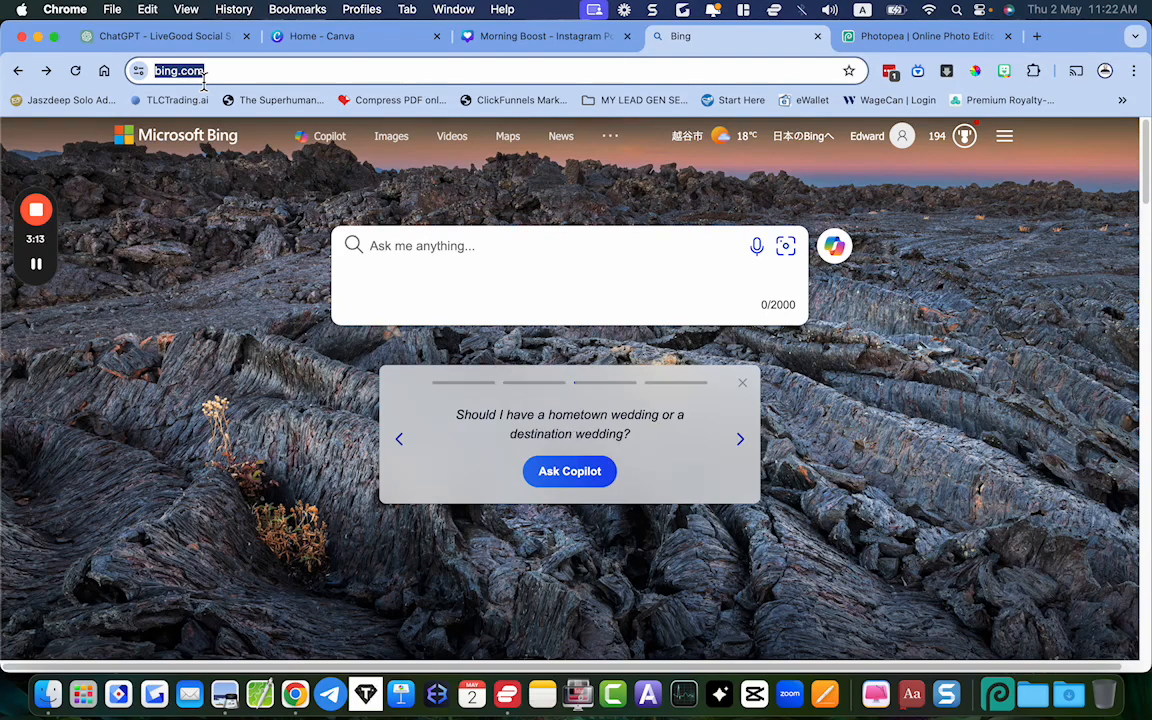
{"action": "left_click", "coordinate": [395, 140]}
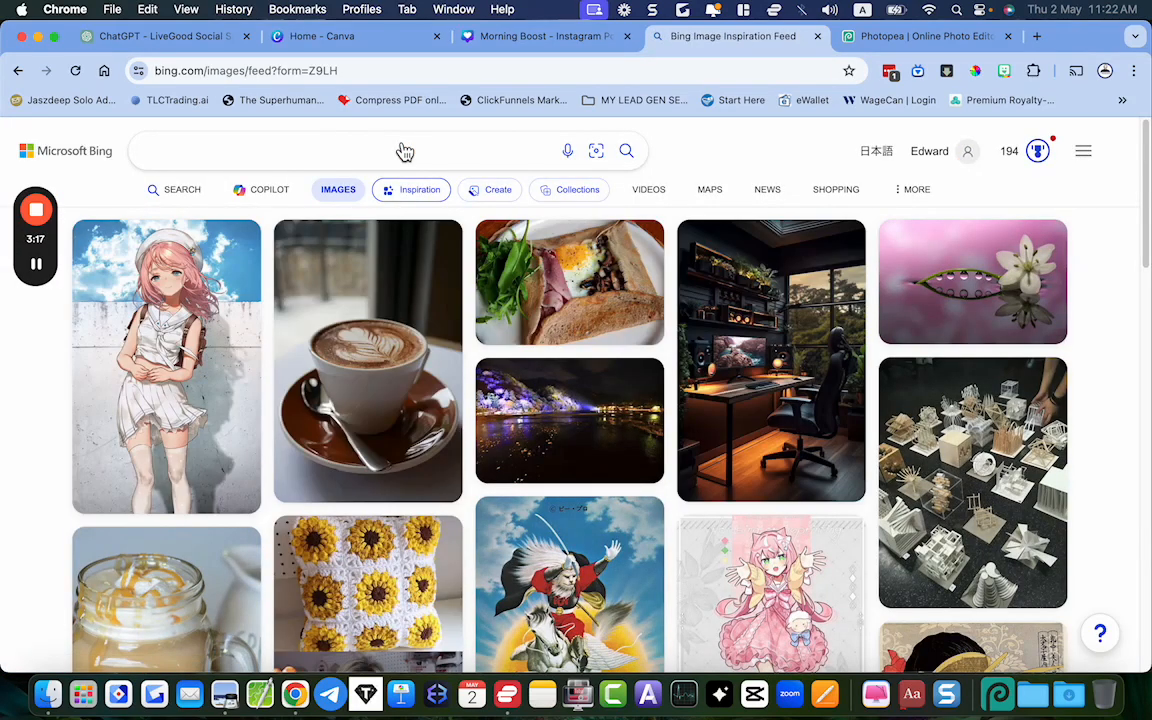
{"action": "left_click", "coordinate": [500, 192]}
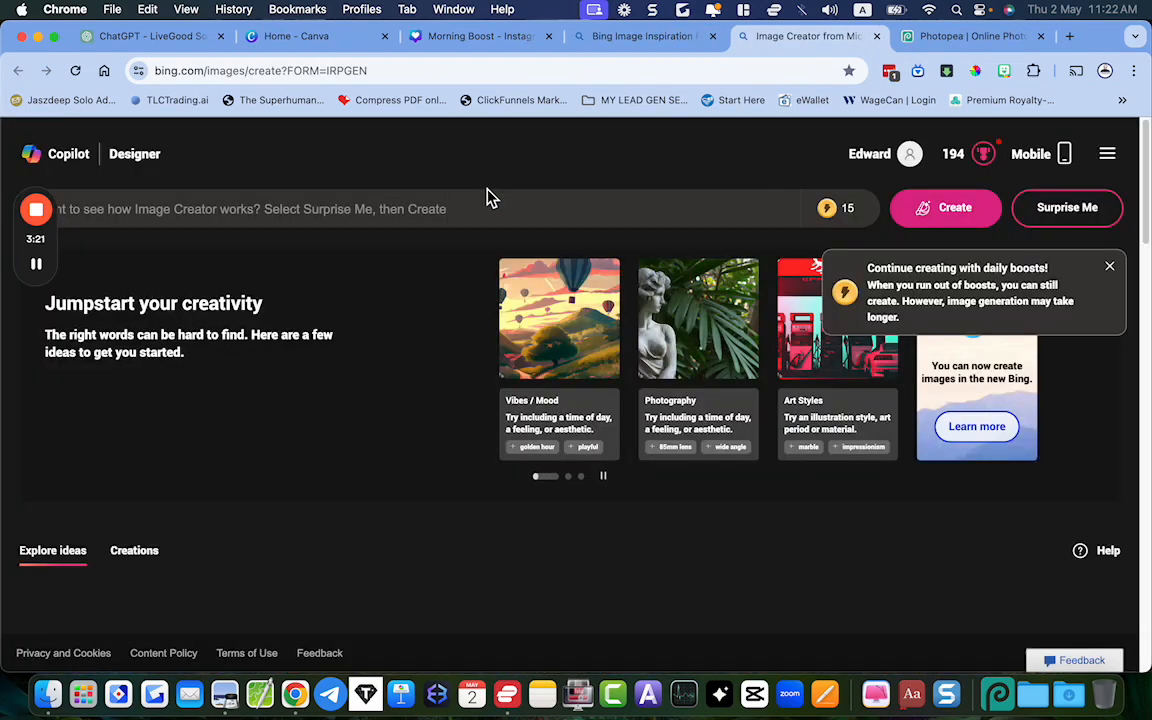
{"action": "left_click", "coordinate": [65, 209]}
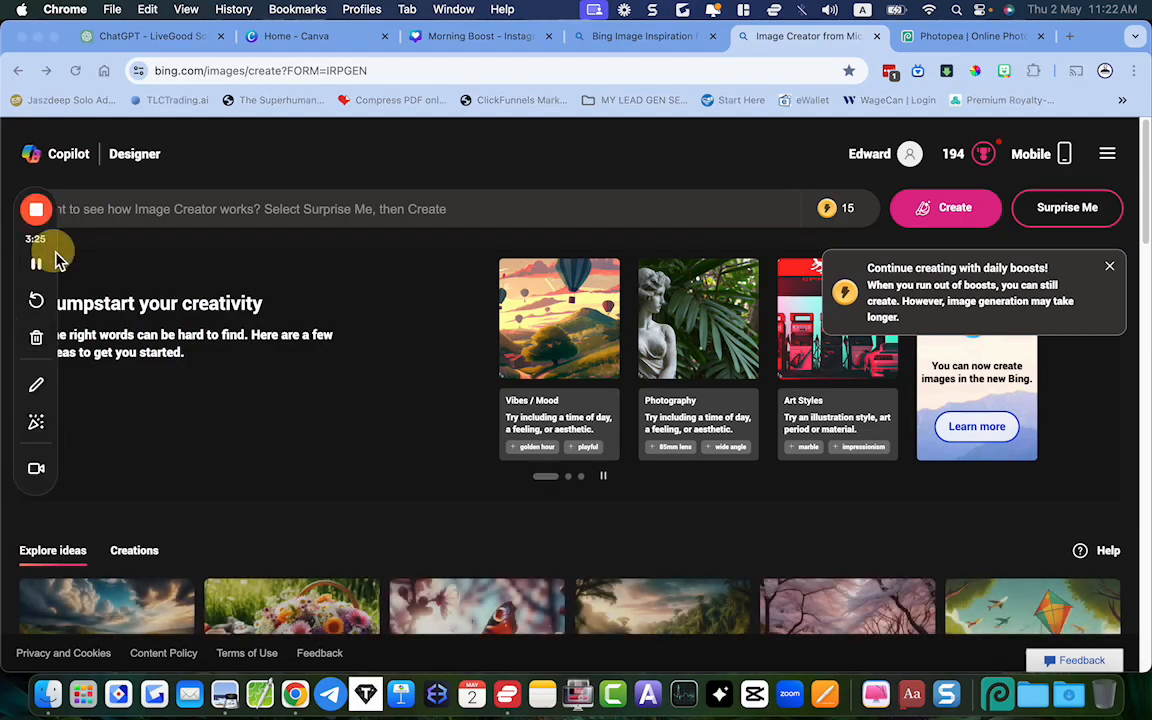
{"action": "left_click_drag", "start_coordinate": [55, 250], "coordinate": [46, 351]}
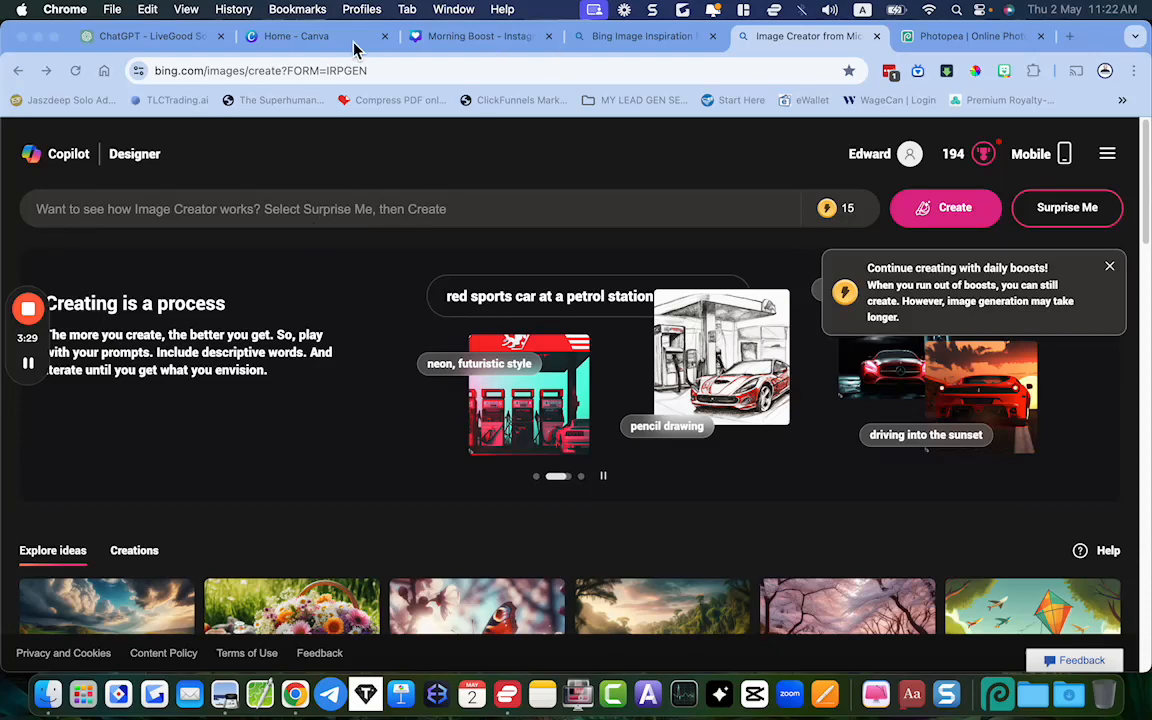
Return to ChatGPT and copy the prompt of the generated log cabin image
{"action": "left_click", "coordinate": [140, 40]}
{"action": "left_click", "coordinate": [730, 143]}
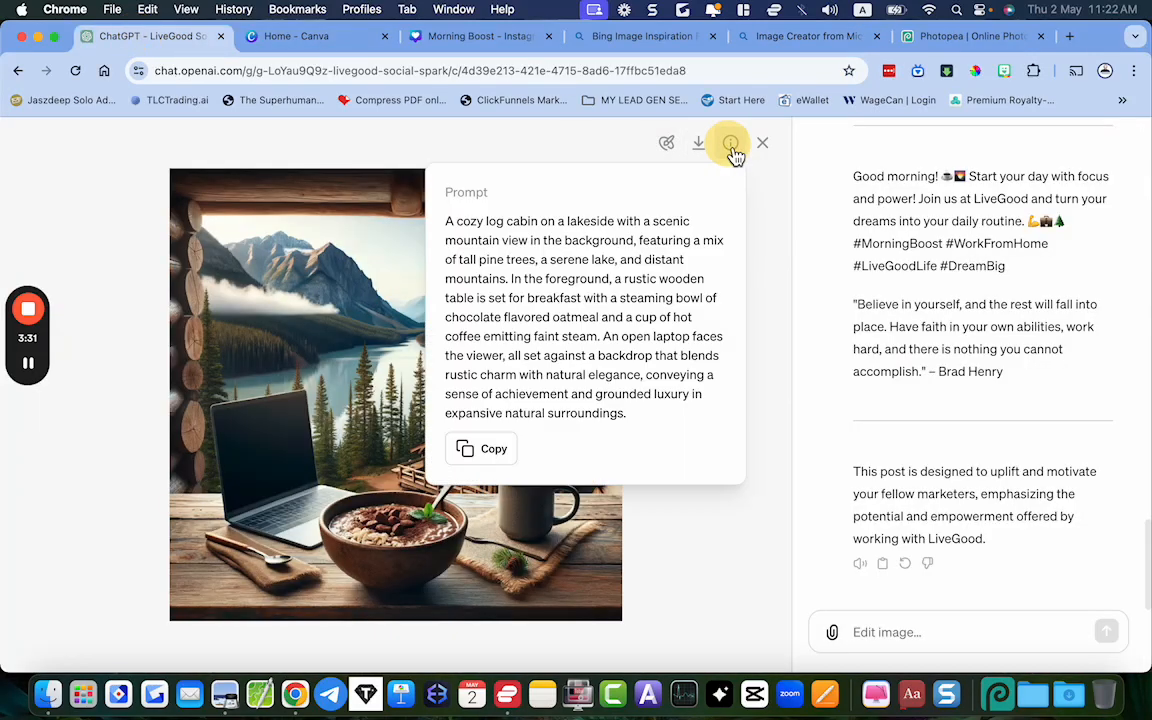
{"action": "left_click", "coordinate": [488, 449]}
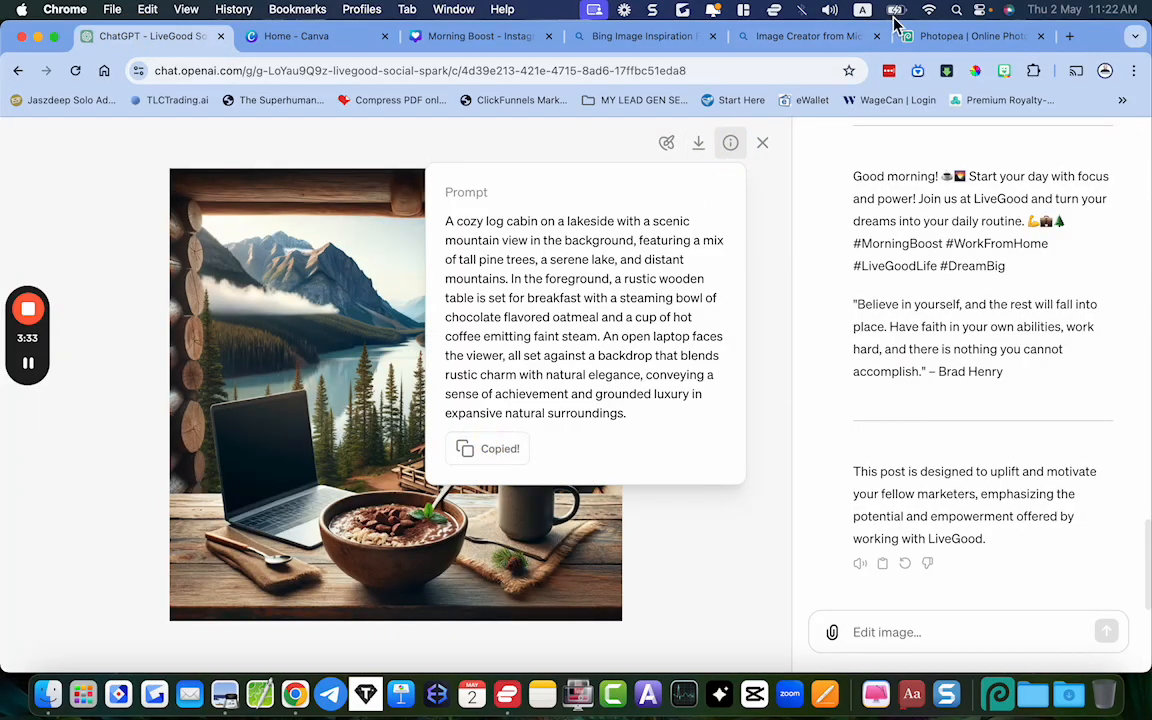
Paste the copied log cabin prompt into Bing Image Creator's prompt field and check its beginning
{"action": "left_click", "coordinate": [930, 40]}
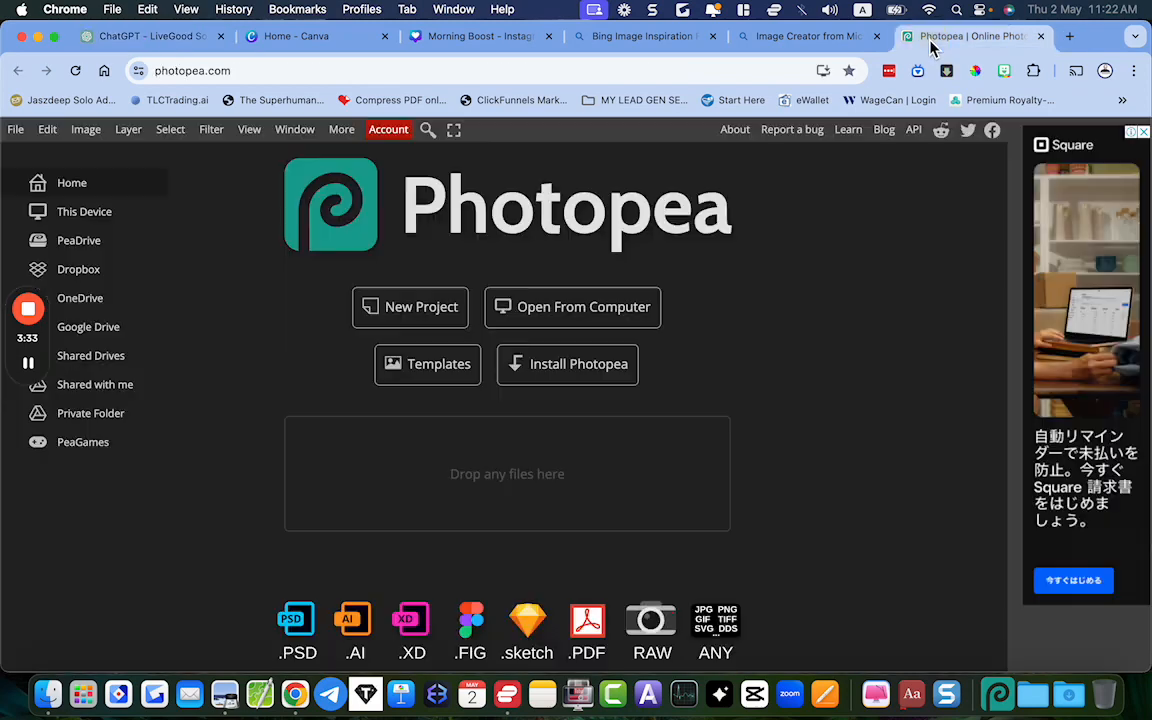
{"action": "left_click", "coordinate": [778, 40]}
{"action": "left_click", "coordinate": [224, 209]}
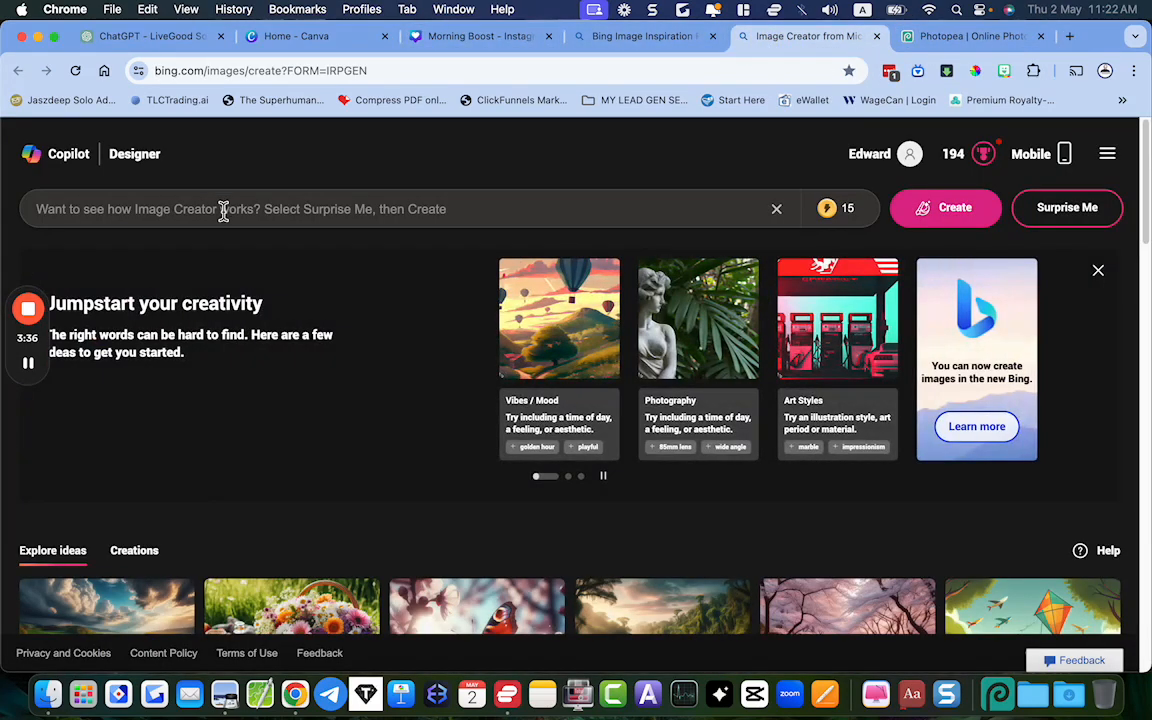
{"action": "right_click", "coordinate": [191, 212]}
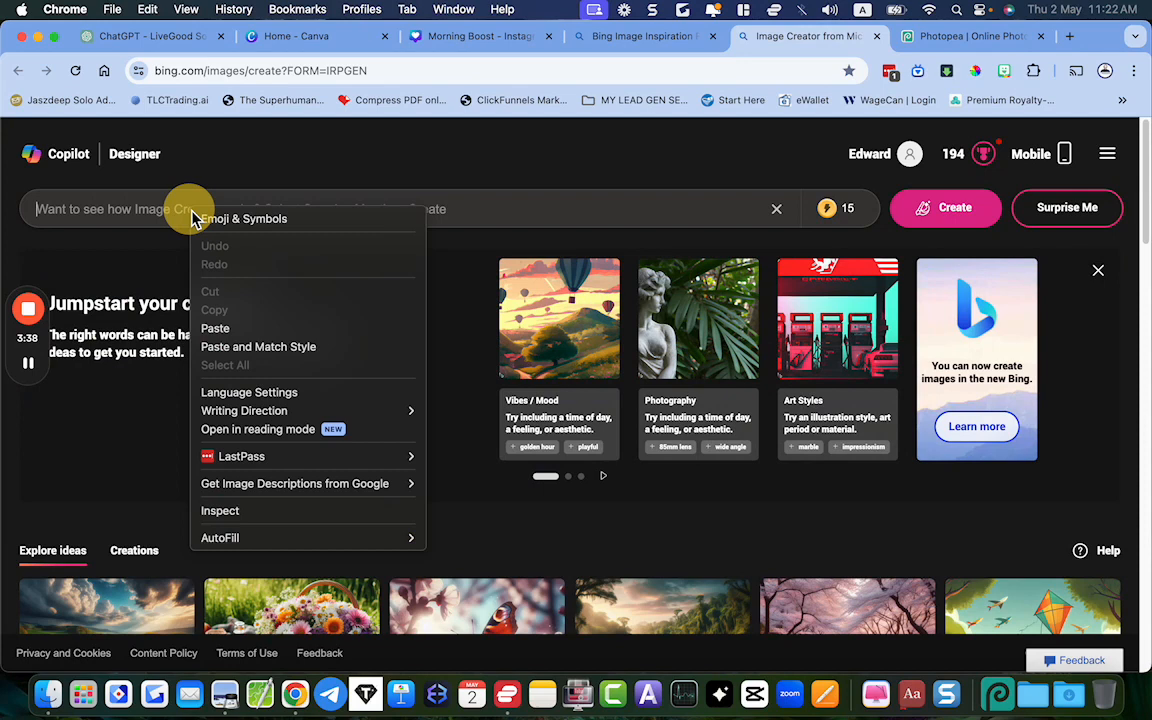
{"action": "left_click", "coordinate": [222, 326]}
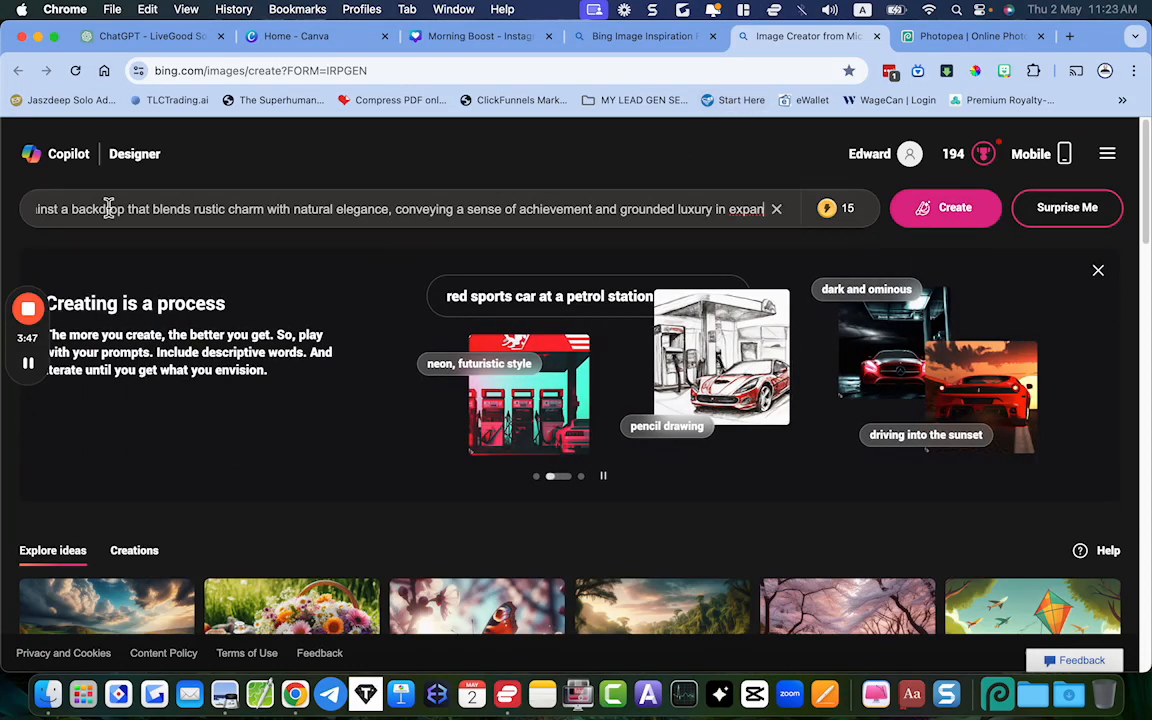
{"action": "scroll", "coordinate": [109, 208], "scroll_direction": "left", "scroll_amount": 15}
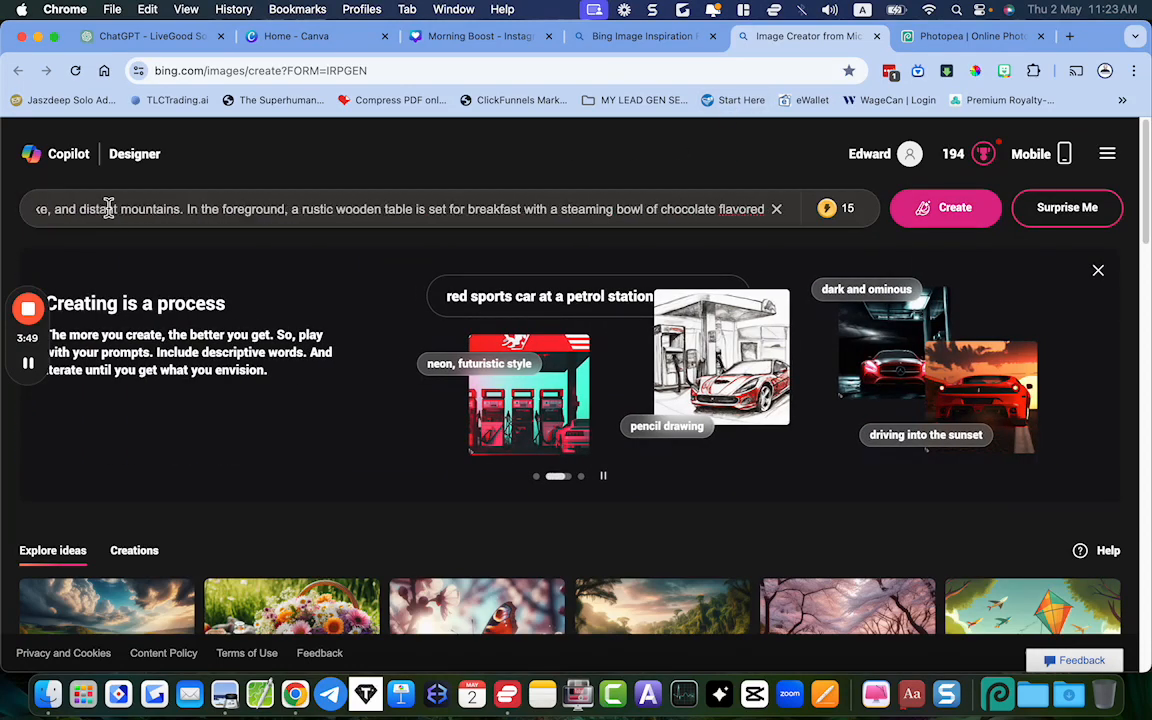
{"action": "scroll", "coordinate": [109, 208], "scroll_direction": "left", "scroll_amount": 3}
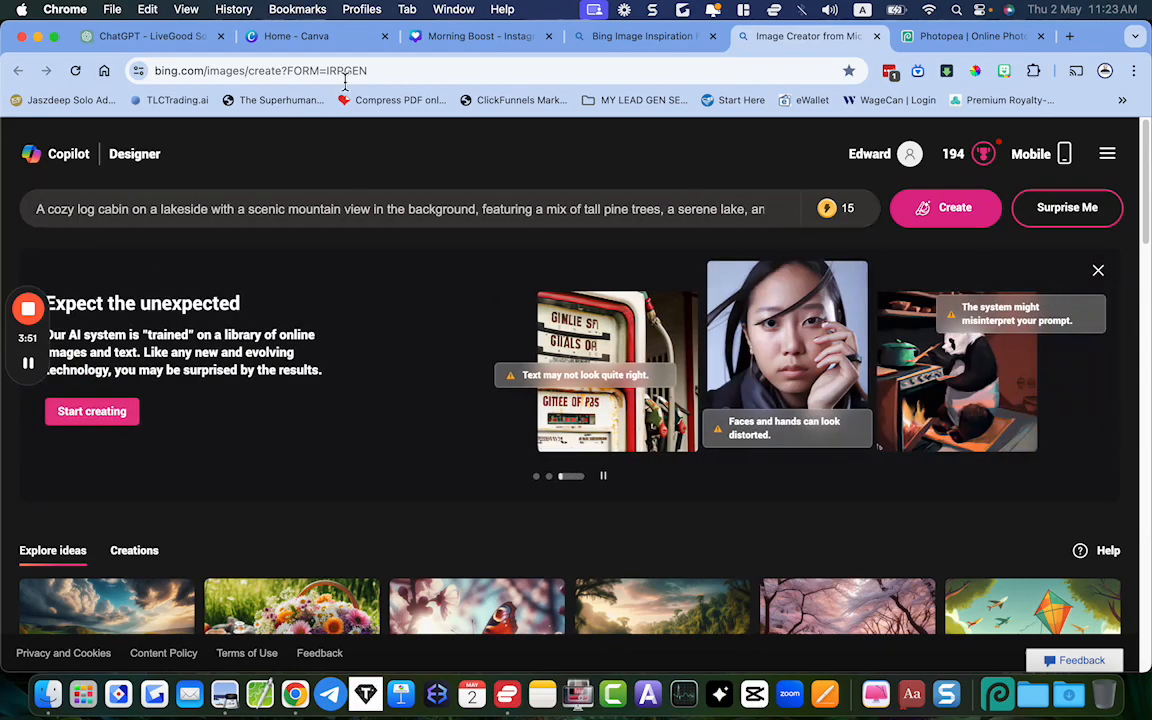
Review the full log cabin prompt again in ChatGPT and close the prompt details
{"action": "left_click", "coordinate": [138, 40]}
{"action": "left_click_drag", "start_coordinate": [446, 221], "coordinate": [581, 437]}
{"action": "left_click", "coordinate": [578, 347]}
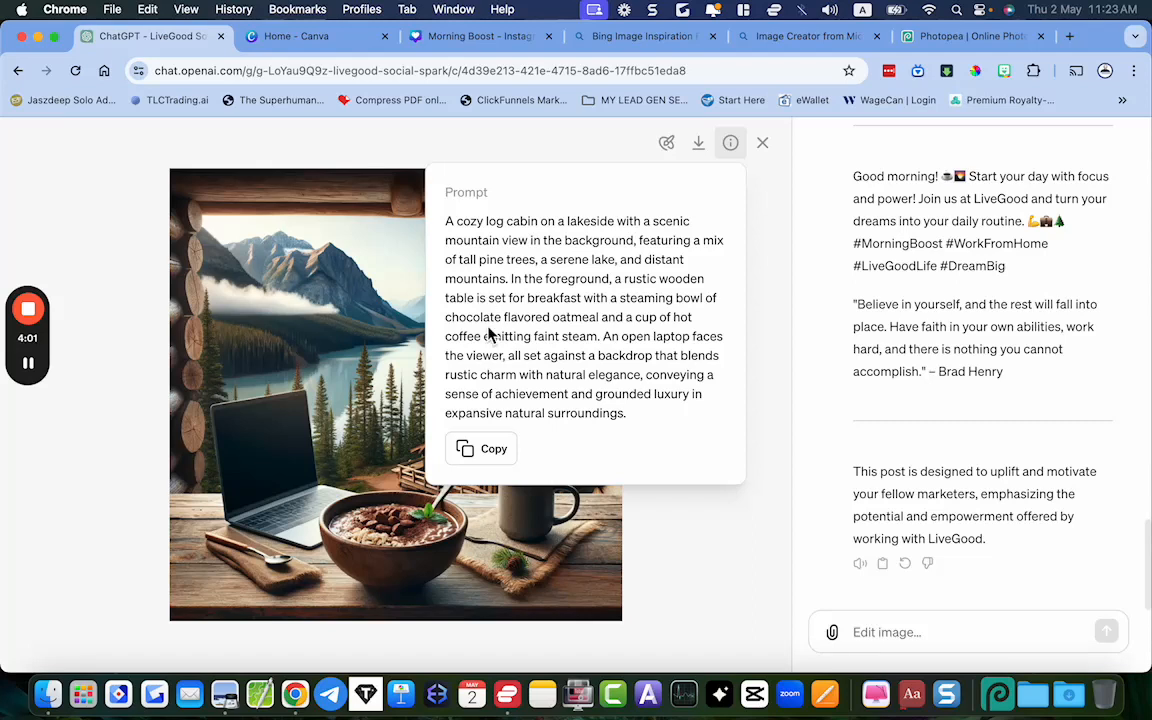
{"action": "left_click", "coordinate": [357, 335]}
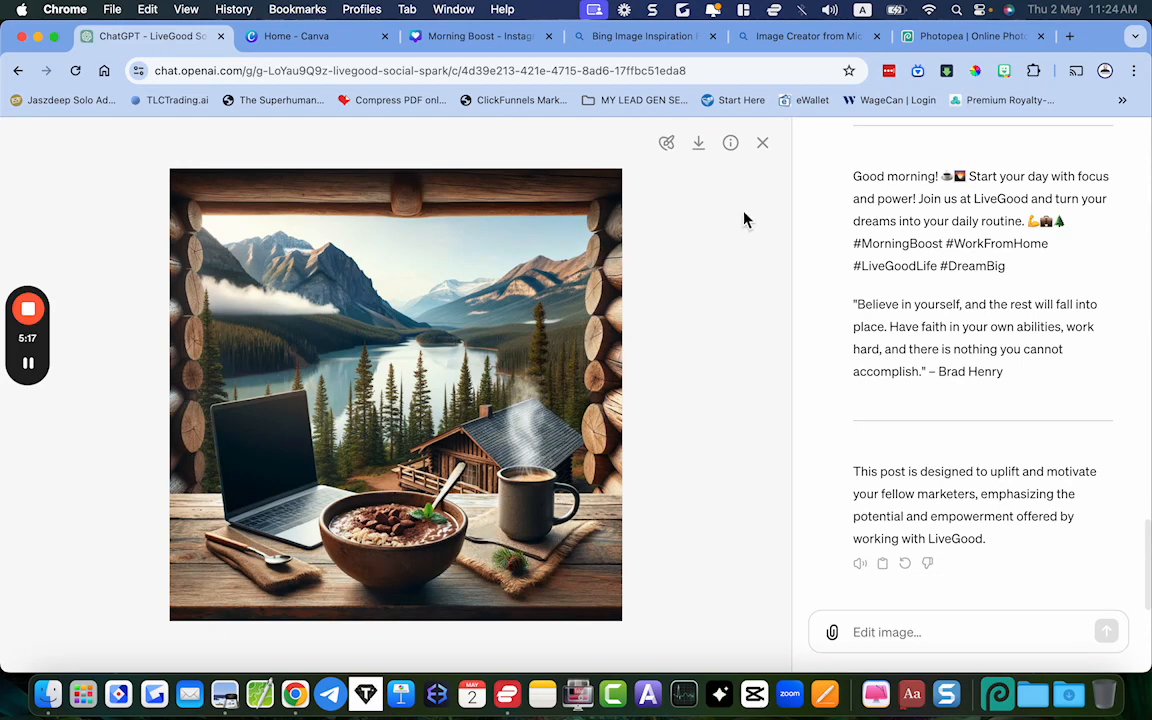
Inspect the finished Morning Boost image beside the original cabin image, then close it and return to Canva's home page
{"action": "left_click", "coordinate": [1139, 691]}
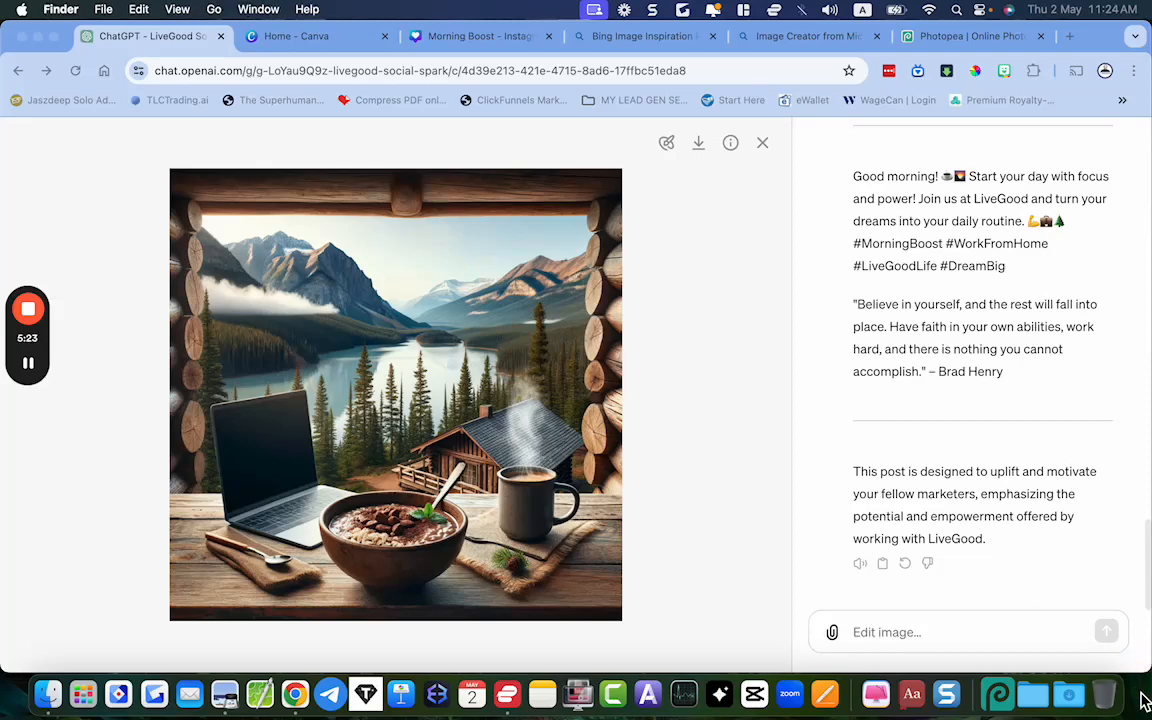
{"action": "left_click", "coordinate": [225, 700]}
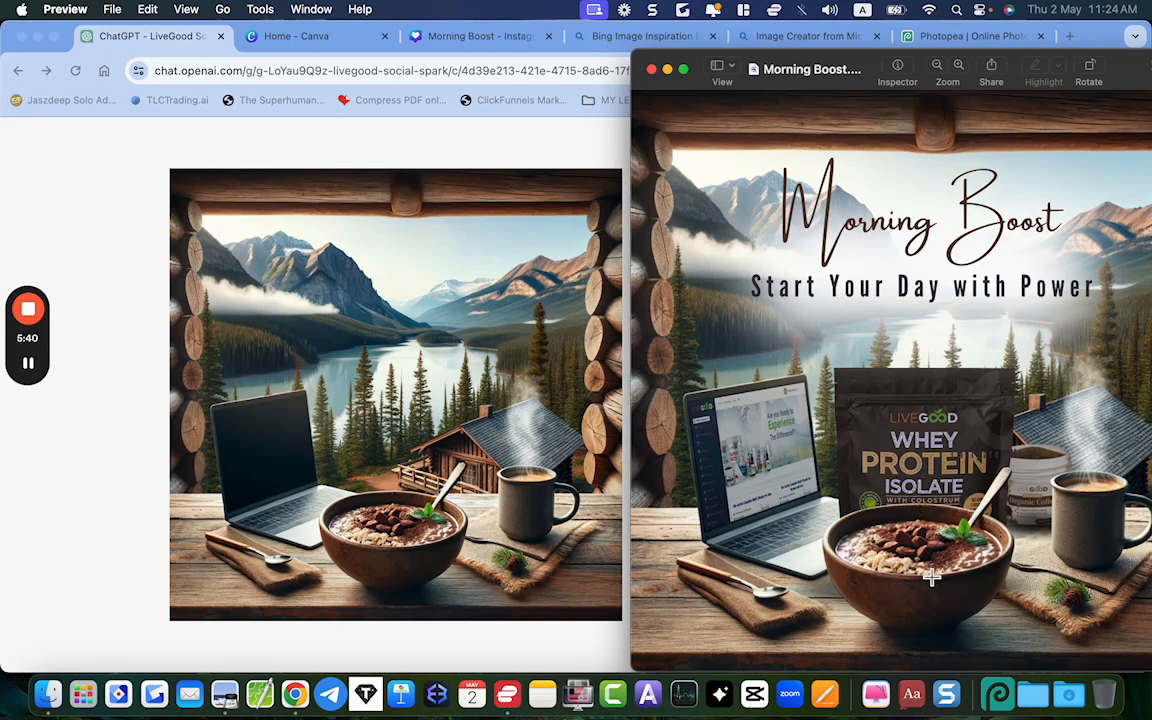
{"action": "left_click_drag", "start_coordinate": [836, 69], "coordinate": [751, 53]}
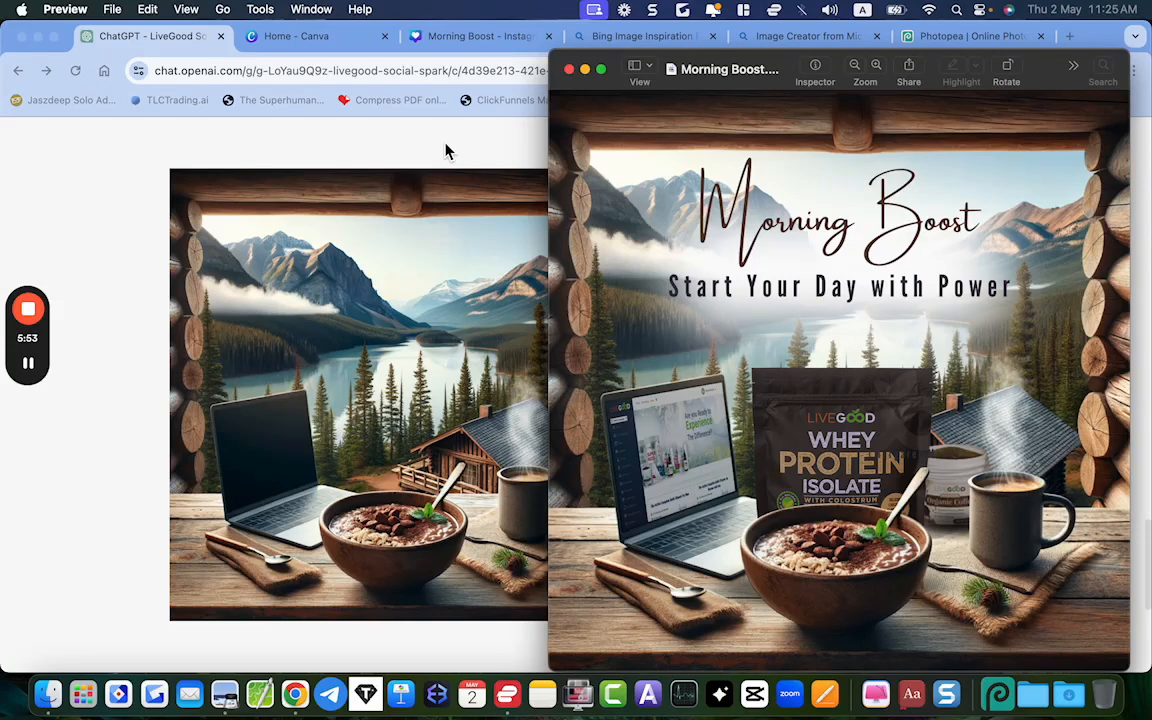
{"action": "key", "text": "super+w"}
{"action": "left_click", "coordinate": [300, 40]}
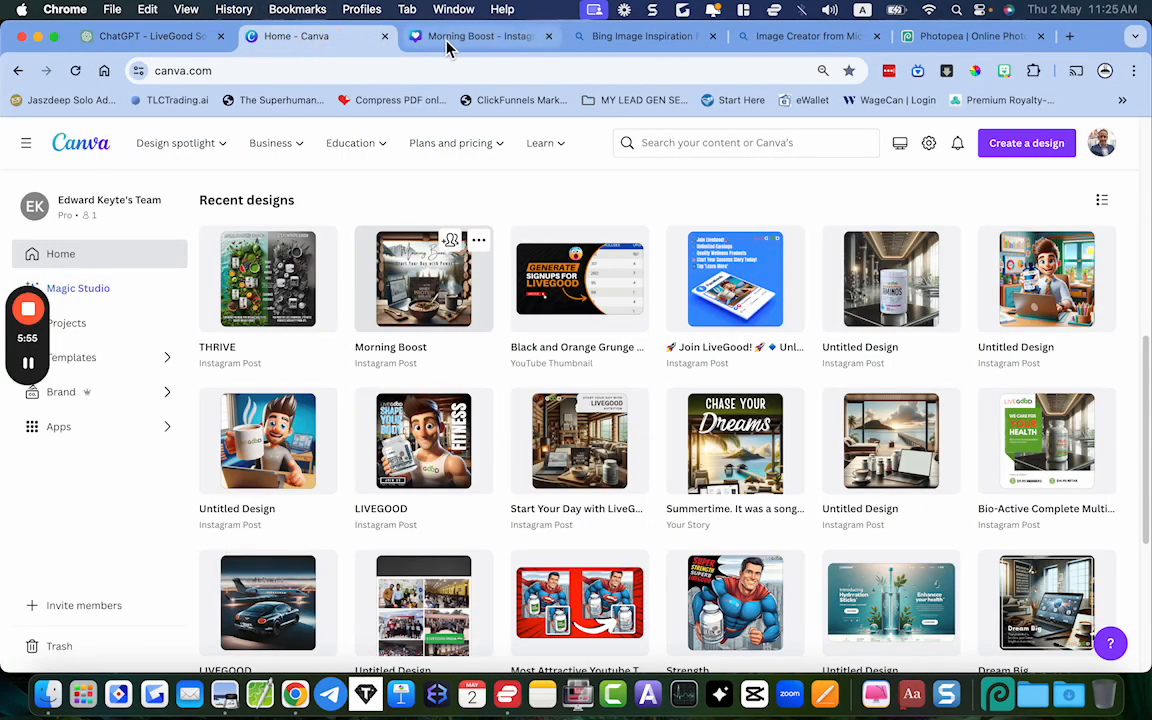
Switch to the Morning Boost design in Canva and inspect the fonts of the "Morning Boost" heading and "Start Your Day with Power" tagline
{"action": "left_click", "coordinate": [447, 40]}
{"action": "left_click", "coordinate": [690, 284]}
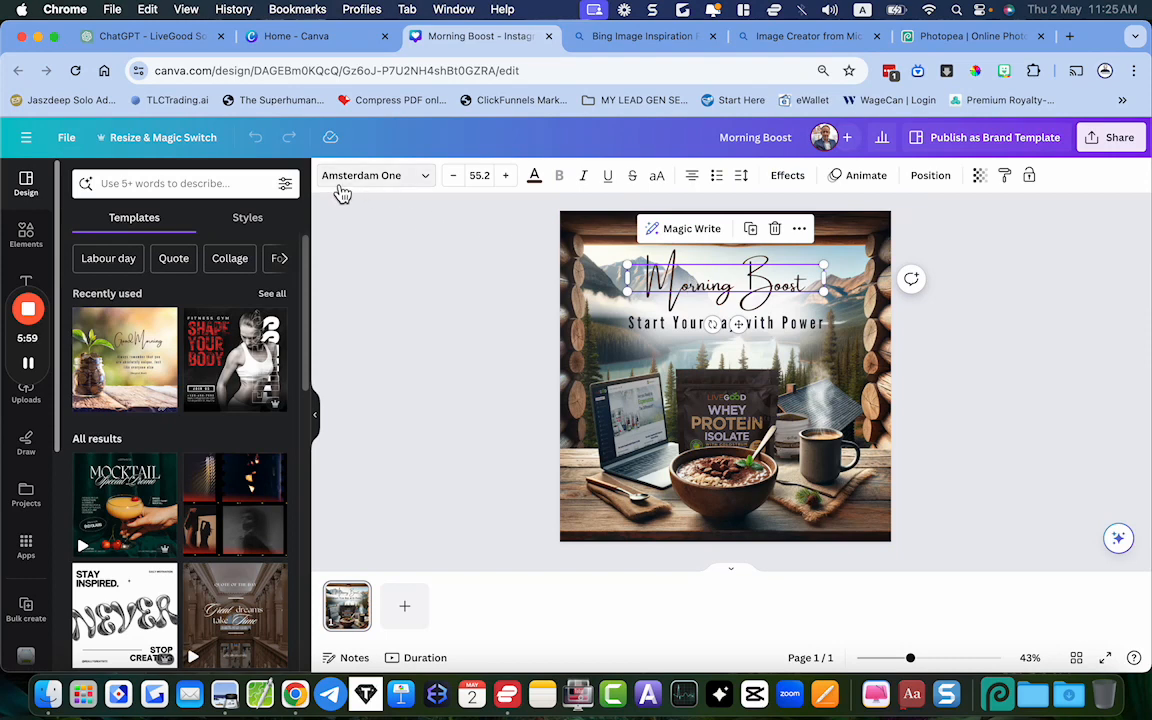
{"action": "left_click", "coordinate": [672, 325]}
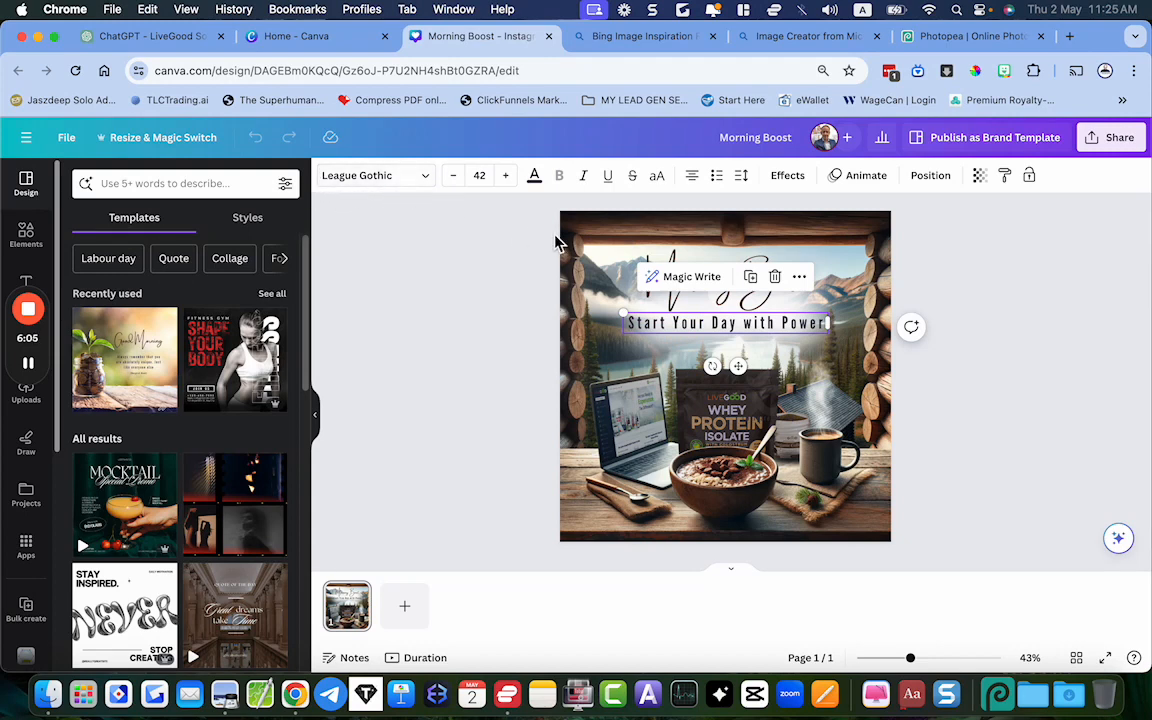
{"action": "left_click", "coordinate": [406, 337]}
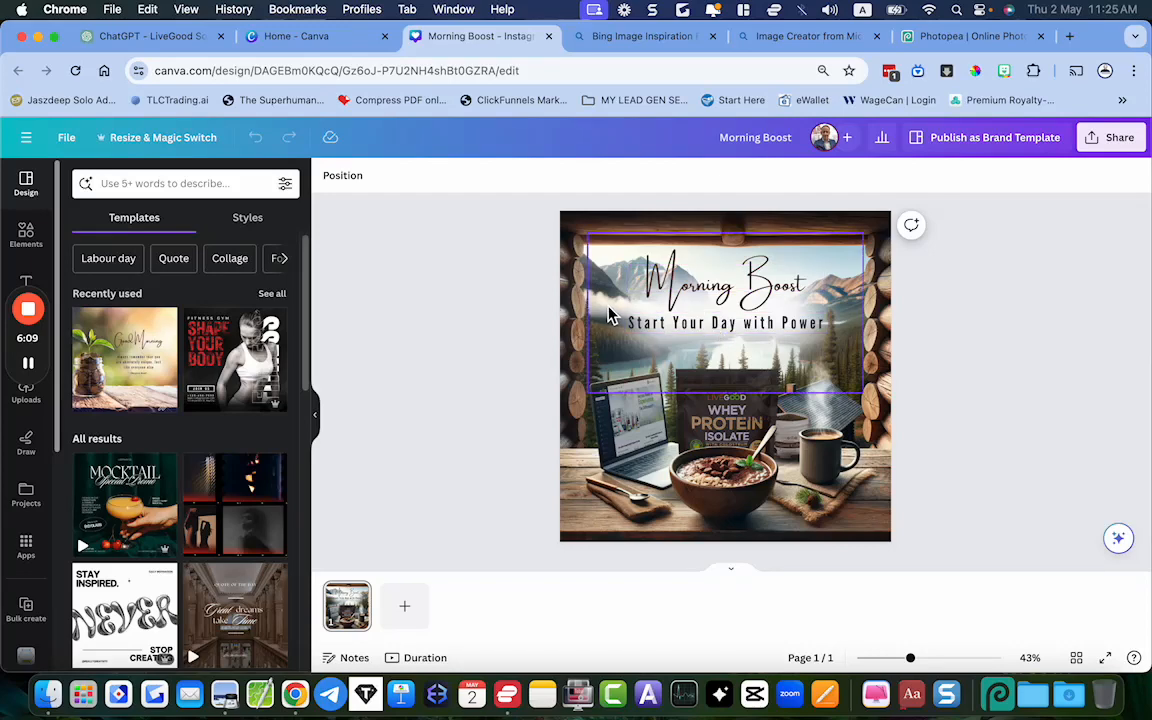
Try moving the white glow away from behind the heading and tagline, undoing each move
{"action": "left_click_drag", "start_coordinate": [610, 315], "coordinate": [687, 404]}
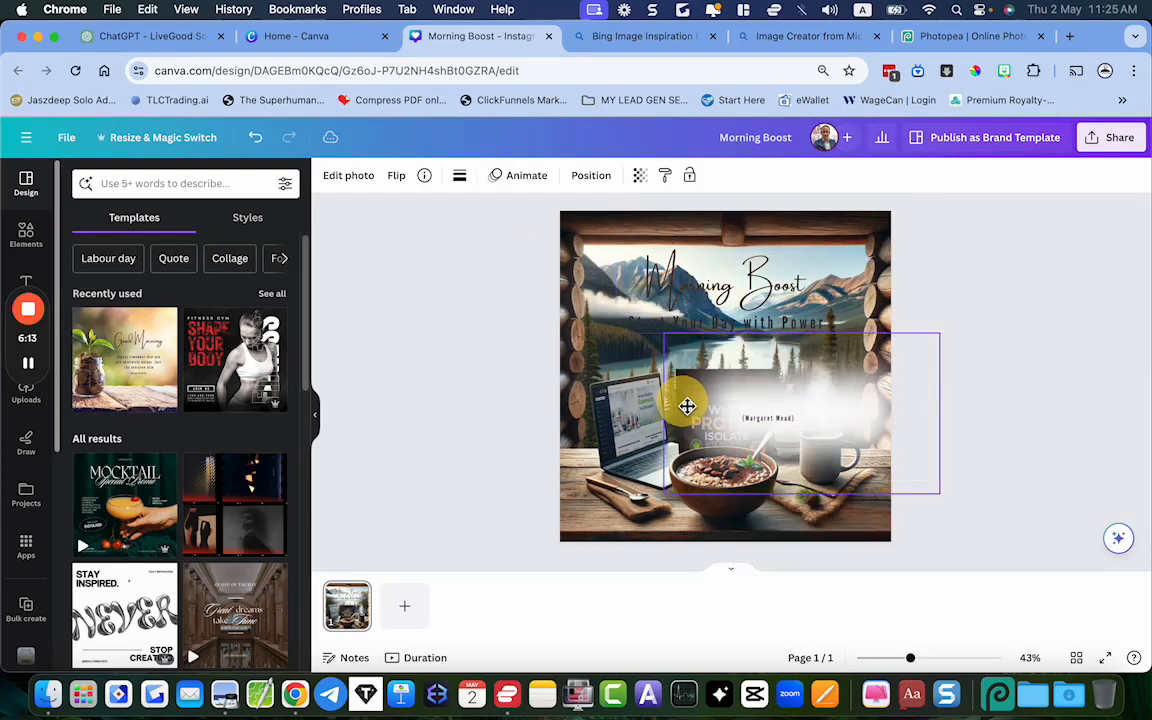
{"action": "key", "text": "super+z"}
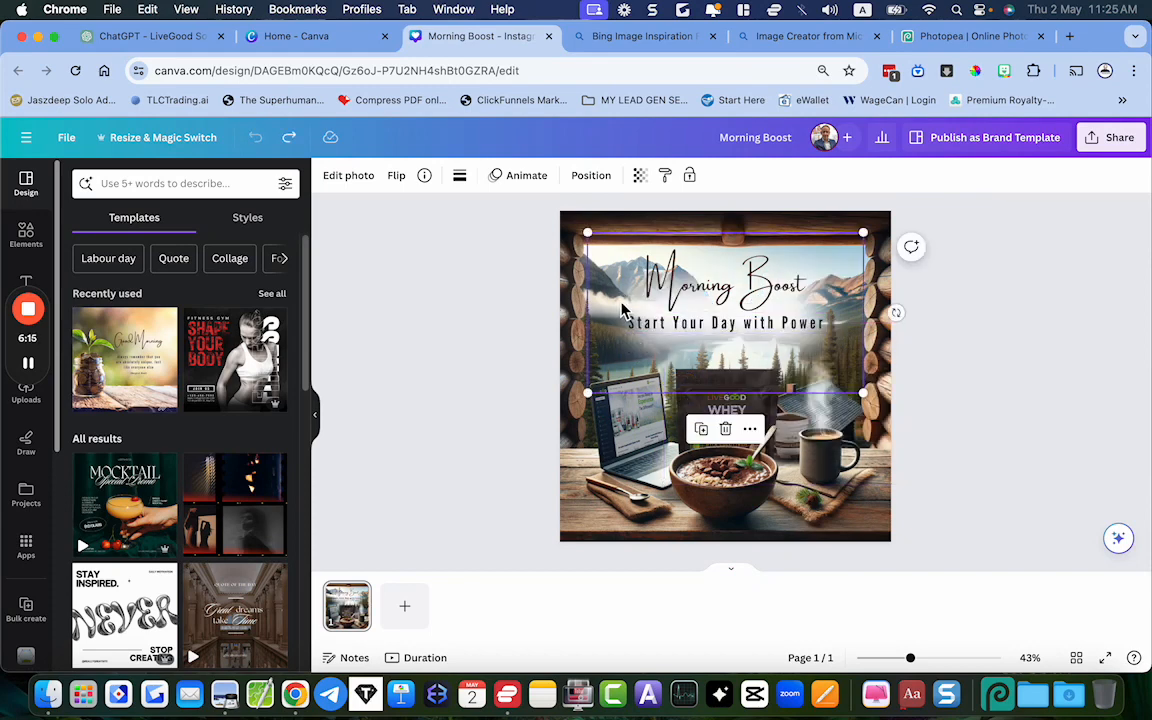
{"action": "left_click", "coordinate": [617, 302]}
{"action": "mouse_move", "coordinate": [617, 310]}
{"action": "left_mouse_down"}
{"action": "mouse_move", "coordinate": [594, 368]}
{"action": "mouse_move", "coordinate": [669, 355]}
{"action": "mouse_move", "coordinate": [612, 321]}
{"action": "mouse_move", "coordinate": [614, 330]}
{"action": "left_mouse_up"}
{"action": "key", "text": "super+z"}
Look up the details of the recently used white glow element in Canva's elements and close them
{"action": "left_click", "coordinate": [30, 236]}
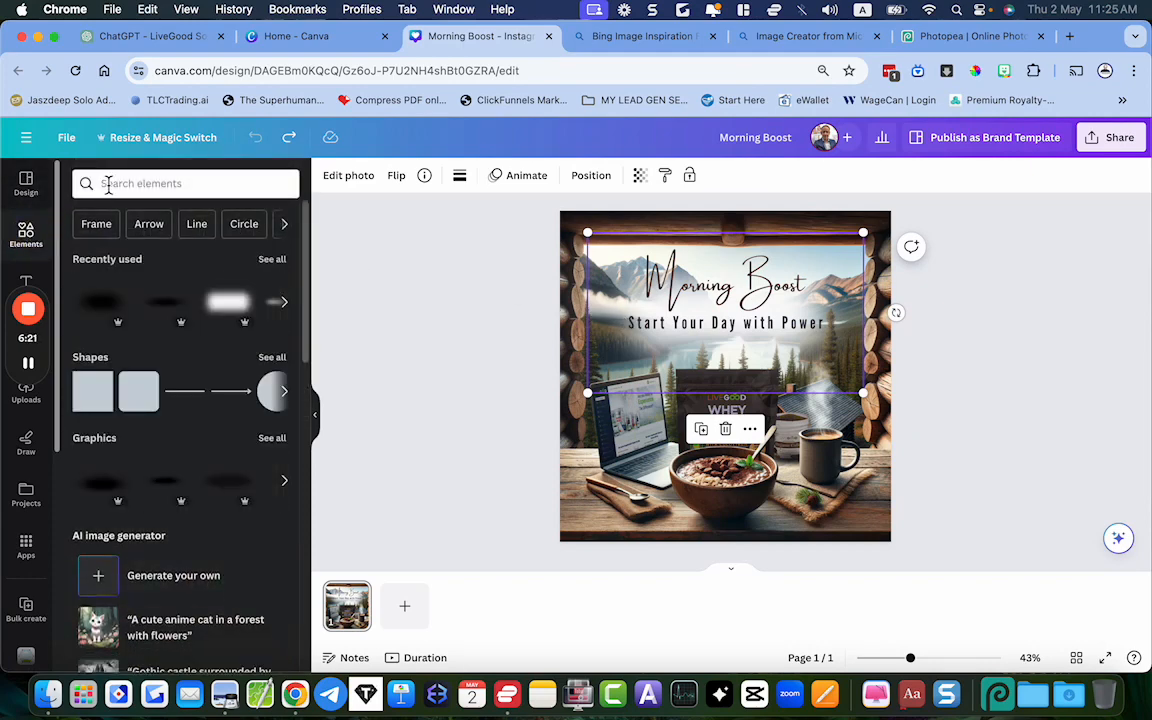
{"action": "left_click", "coordinate": [247, 289]}
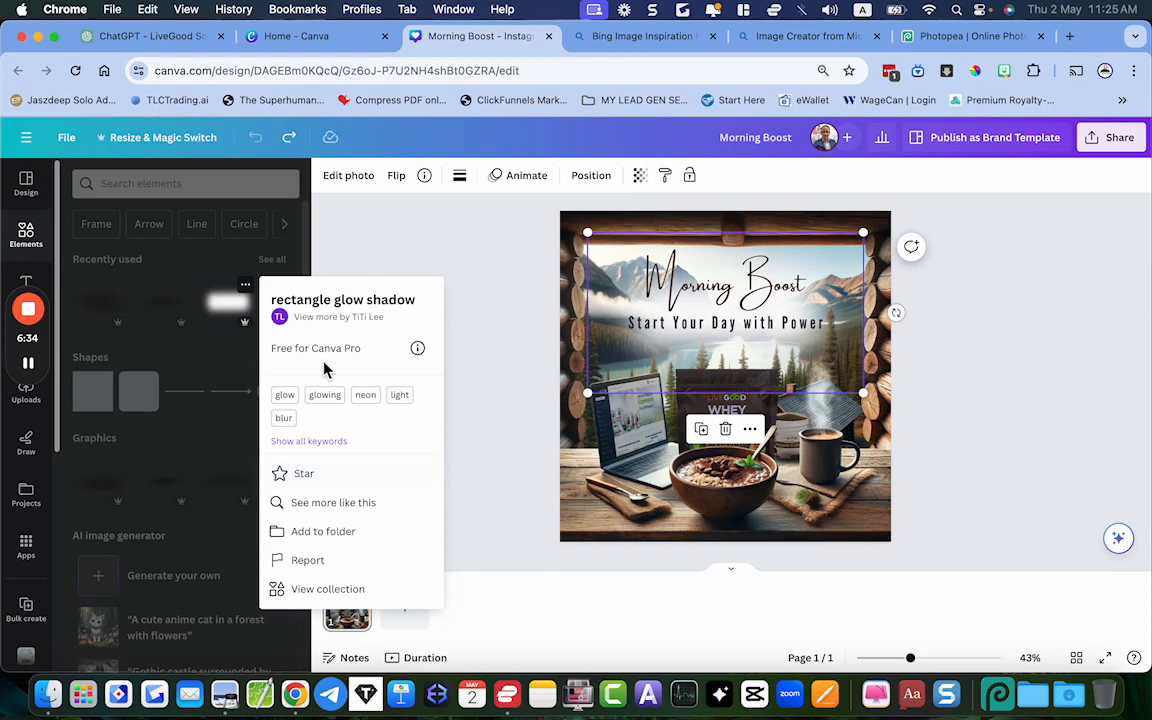
{"action": "left_click", "coordinate": [152, 192]}
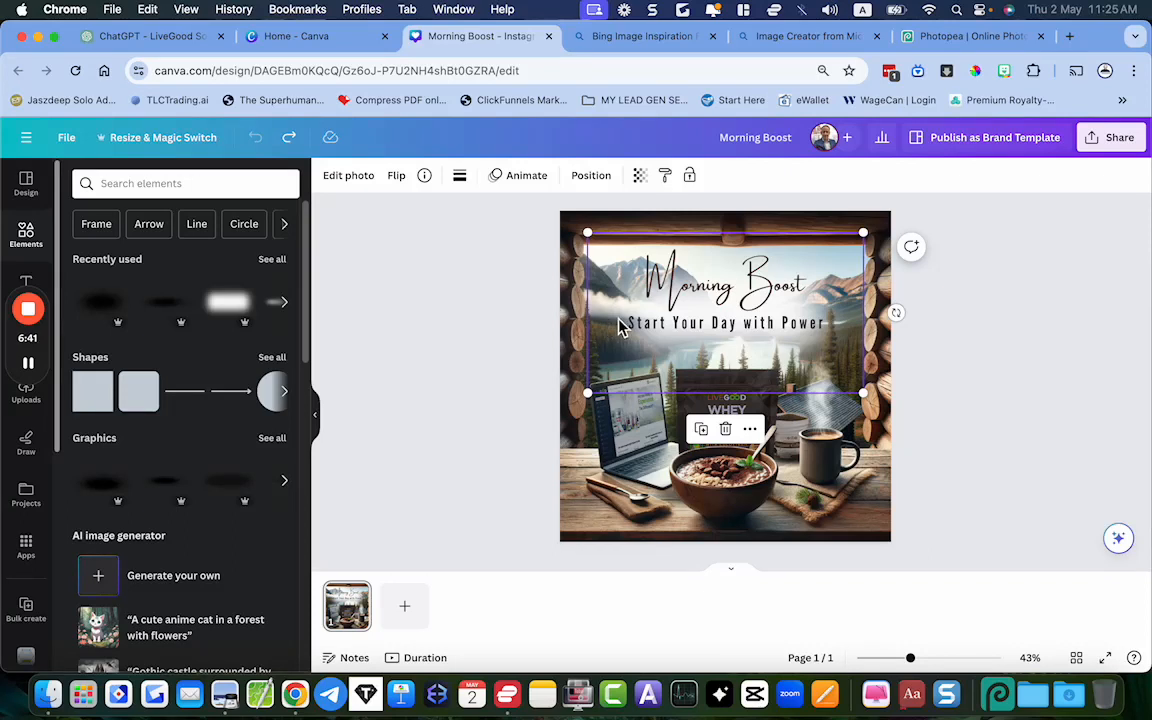
Try out the white glow's transparency and lower positions over the cabin image, undo each move and deselect the glow
{"action": "mouse_move", "coordinate": [597, 303]}
{"action": "left_mouse_down"}
{"action": "mouse_move", "coordinate": [603, 346]}
{"action": "mouse_move", "coordinate": [602, 322]}
{"action": "left_mouse_up"}
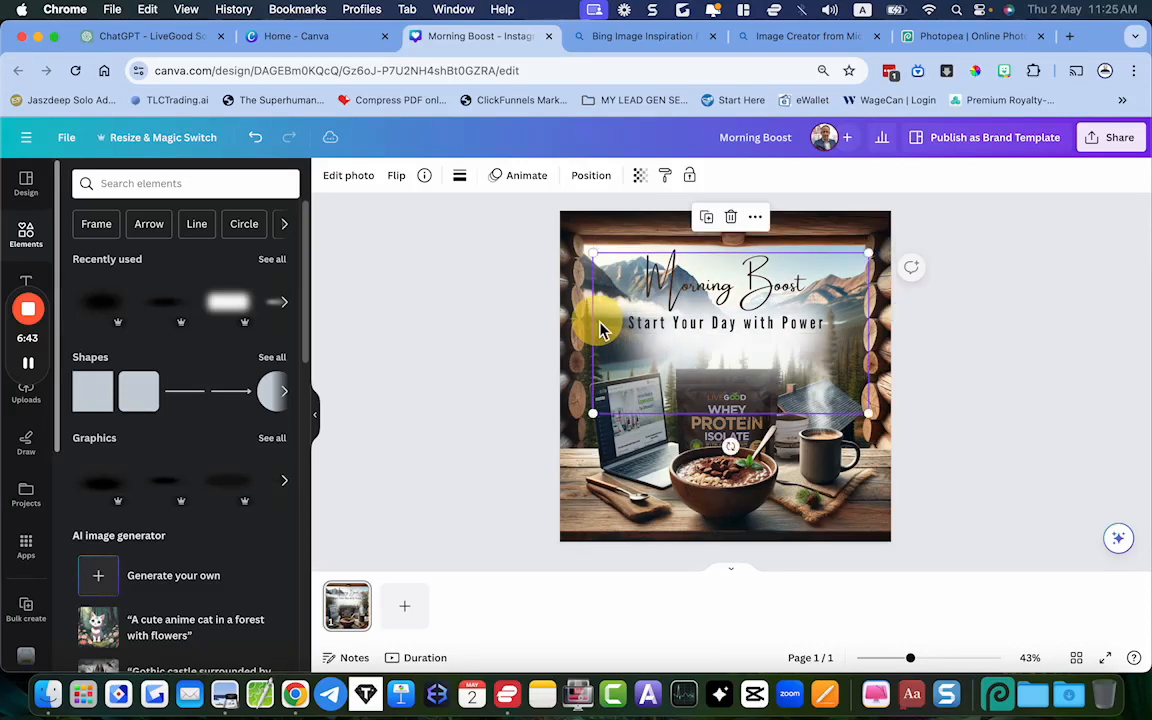
{"action": "key", "text": "super+z"}
{"action": "left_click", "coordinate": [646, 188]}
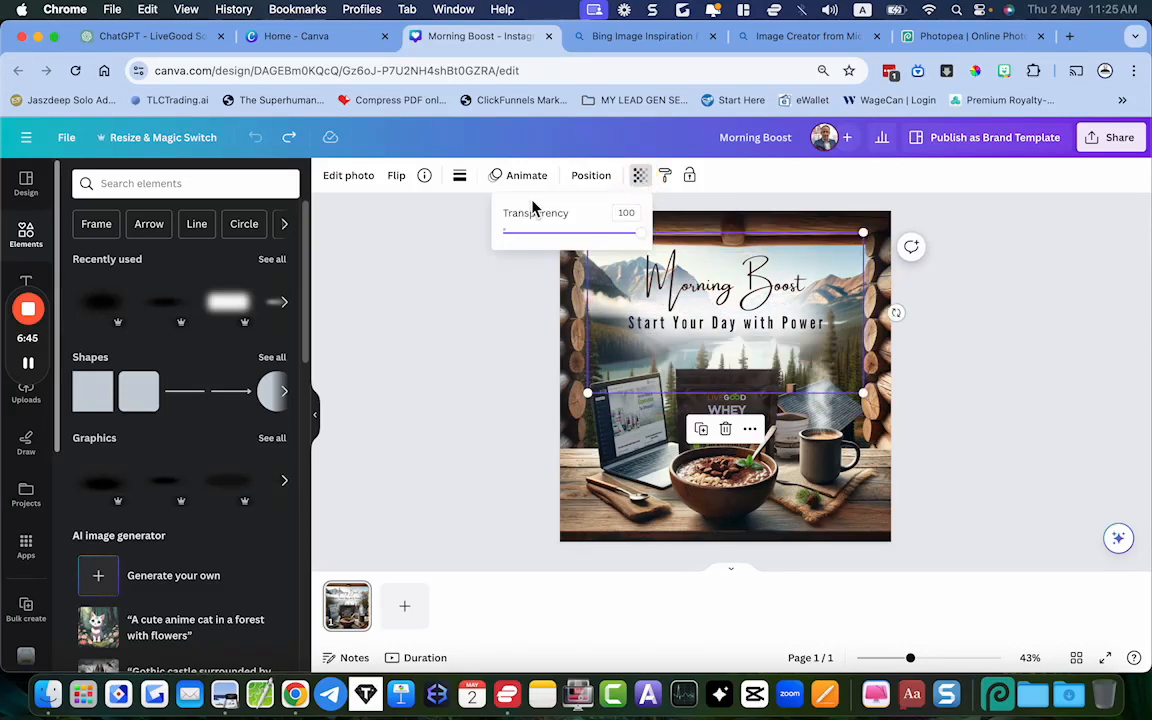
{"action": "mouse_move", "coordinate": [637, 234]}
{"action": "left_mouse_down"}
{"action": "mouse_move", "coordinate": [588, 245]}
{"action": "mouse_move", "coordinate": [640, 240]}
{"action": "mouse_move", "coordinate": [663, 258]}
{"action": "mouse_move", "coordinate": [642, 234]}
{"action": "mouse_move", "coordinate": [645, 244]}
{"action": "left_mouse_up"}
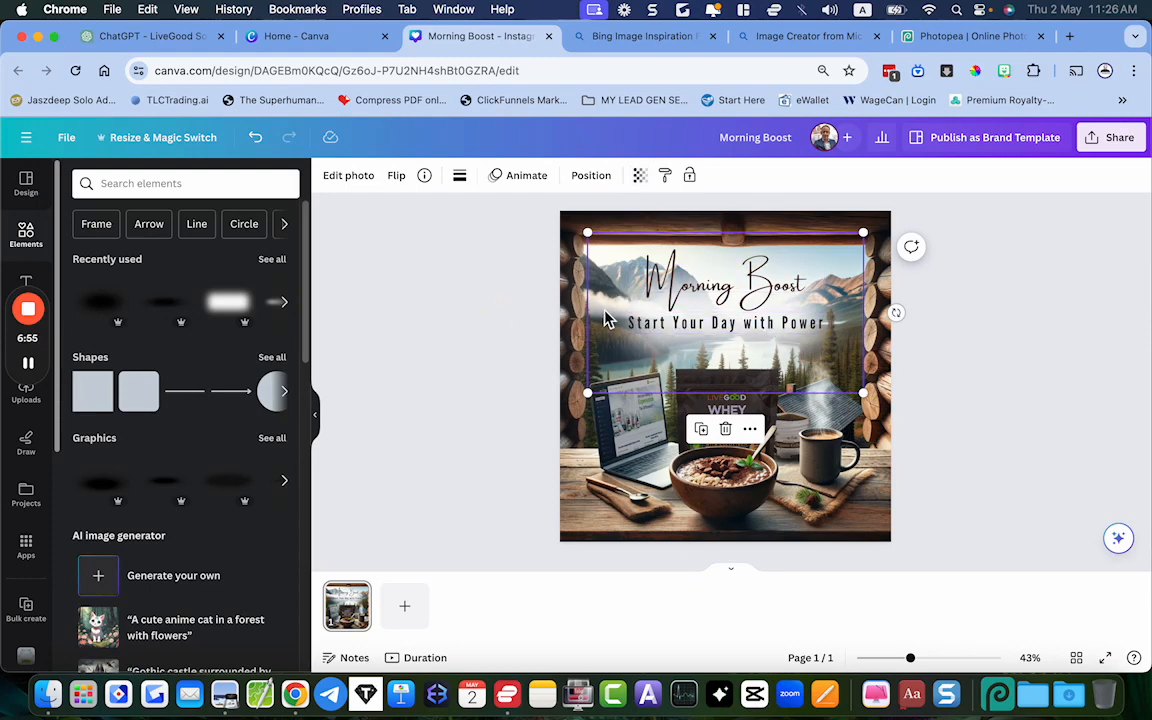
{"action": "left_click_drag", "start_coordinate": [590, 318], "coordinate": [609, 478]}
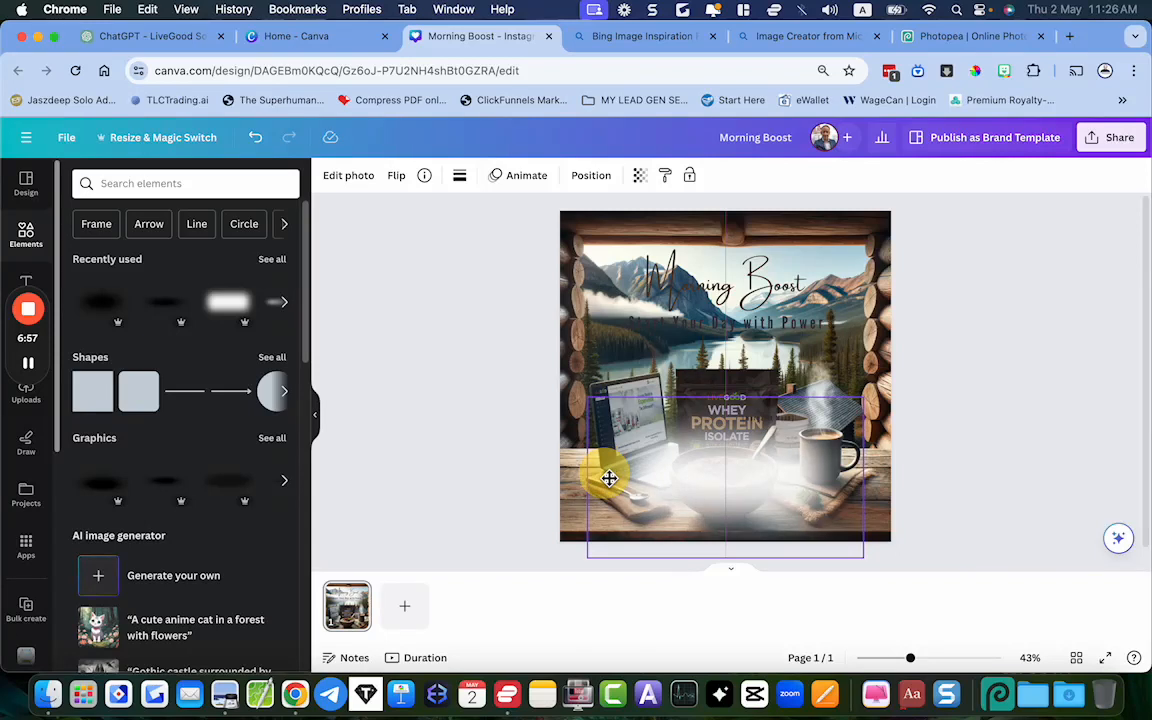
{"action": "key", "text": "super+z"}
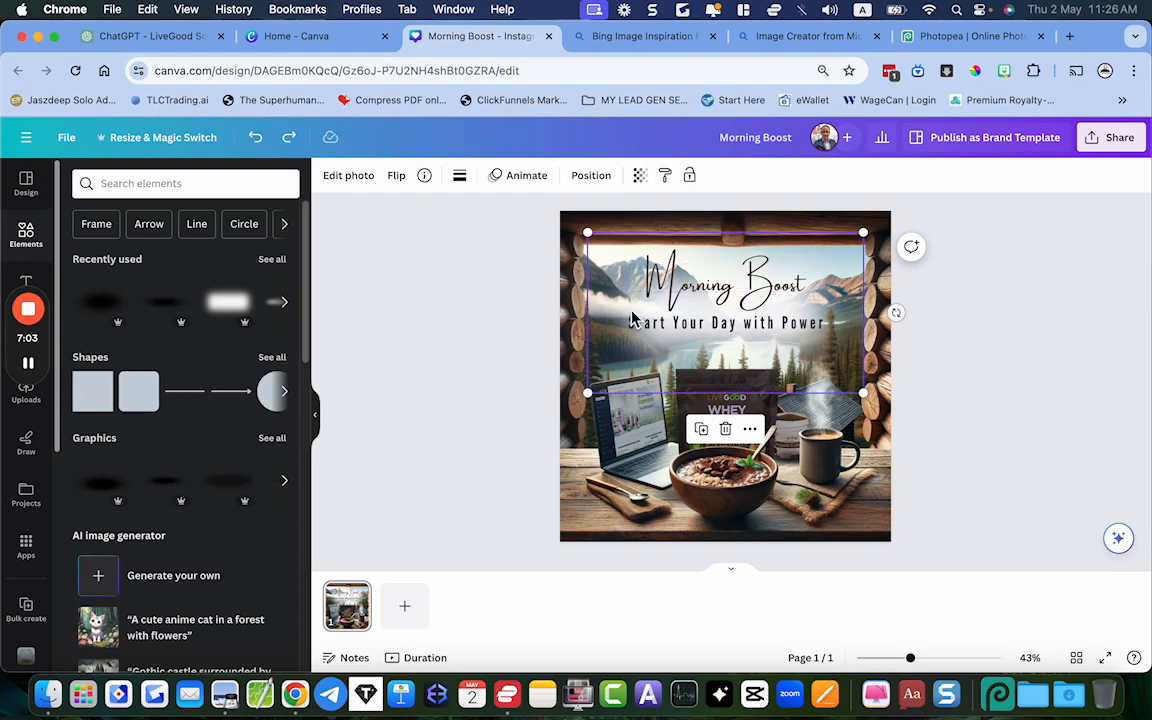
{"action": "left_click", "coordinate": [445, 425]}
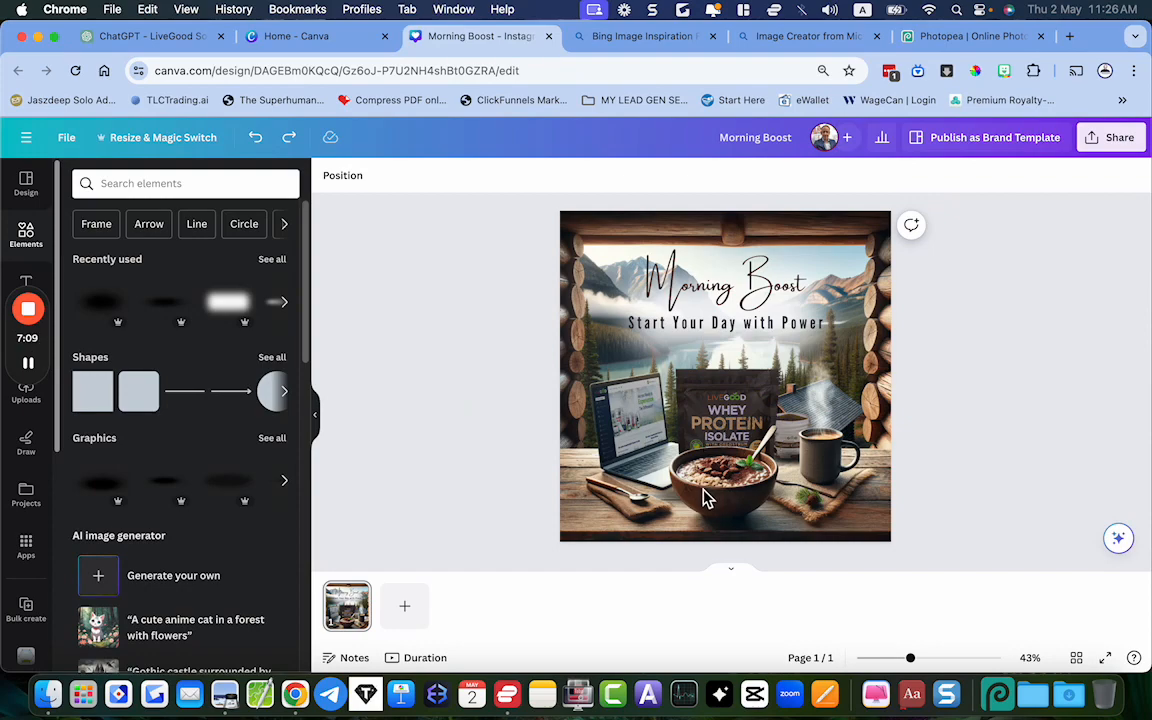
Close the Morning Boost design and create a new blank Instagram Post (Square) of 1080 × 1080 px from Canva's home page
{"action": "left_click", "coordinate": [549, 37]}
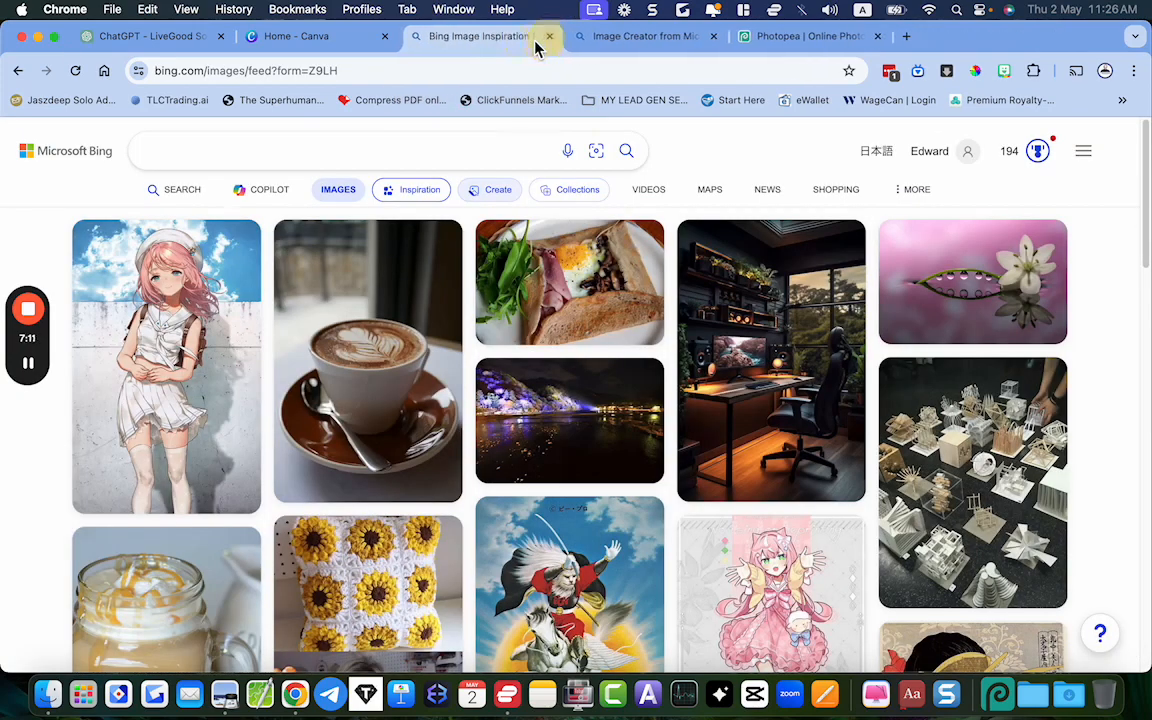
{"action": "left_click", "coordinate": [349, 40]}
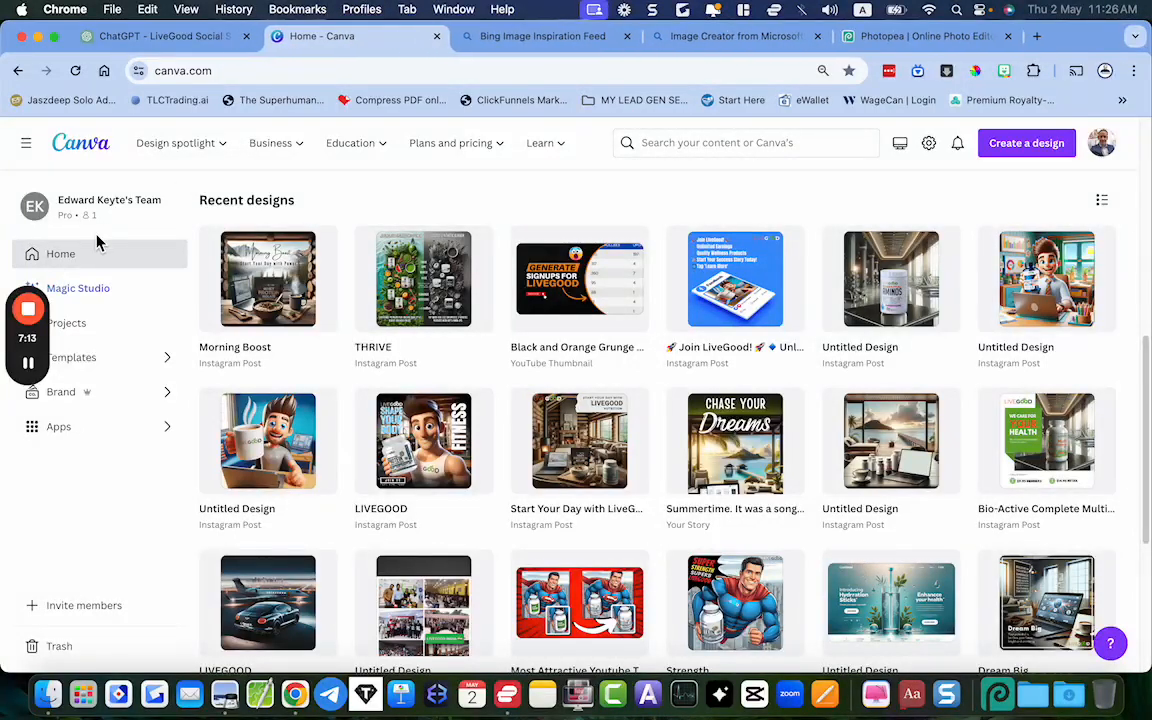
{"action": "left_click_drag", "start_coordinate": [48, 364], "coordinate": [53, 458]}
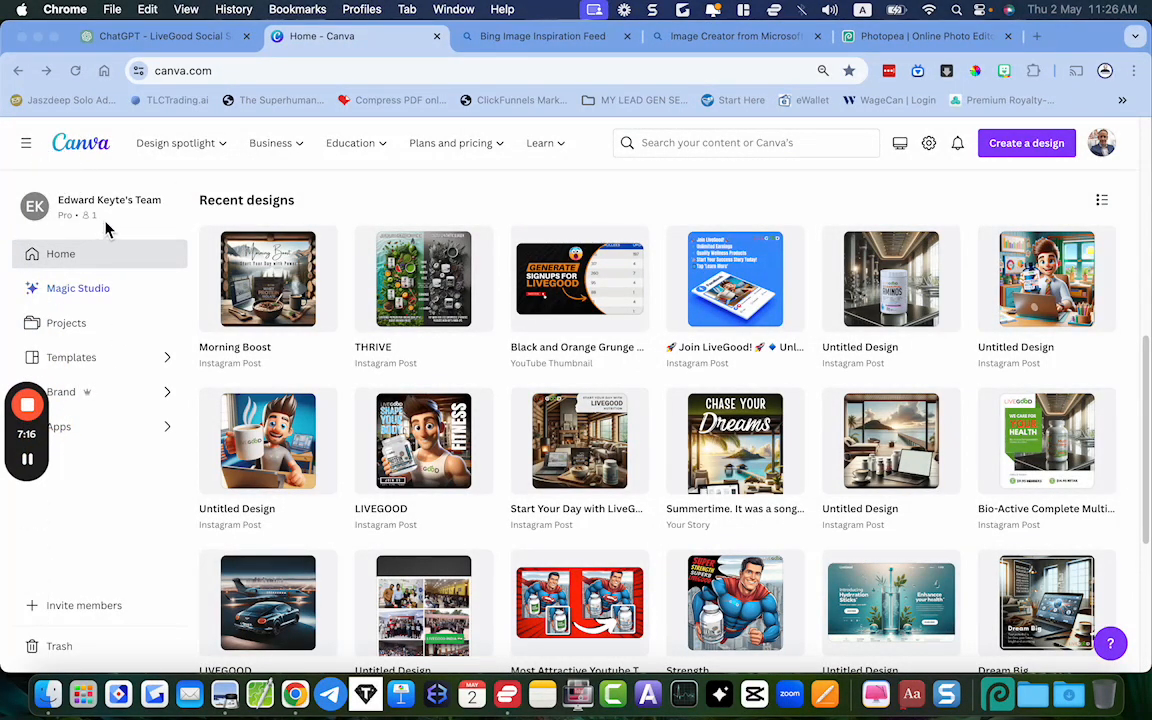
{"action": "scroll", "coordinate": [228, 280], "scroll_direction": "up", "scroll_amount": 10}
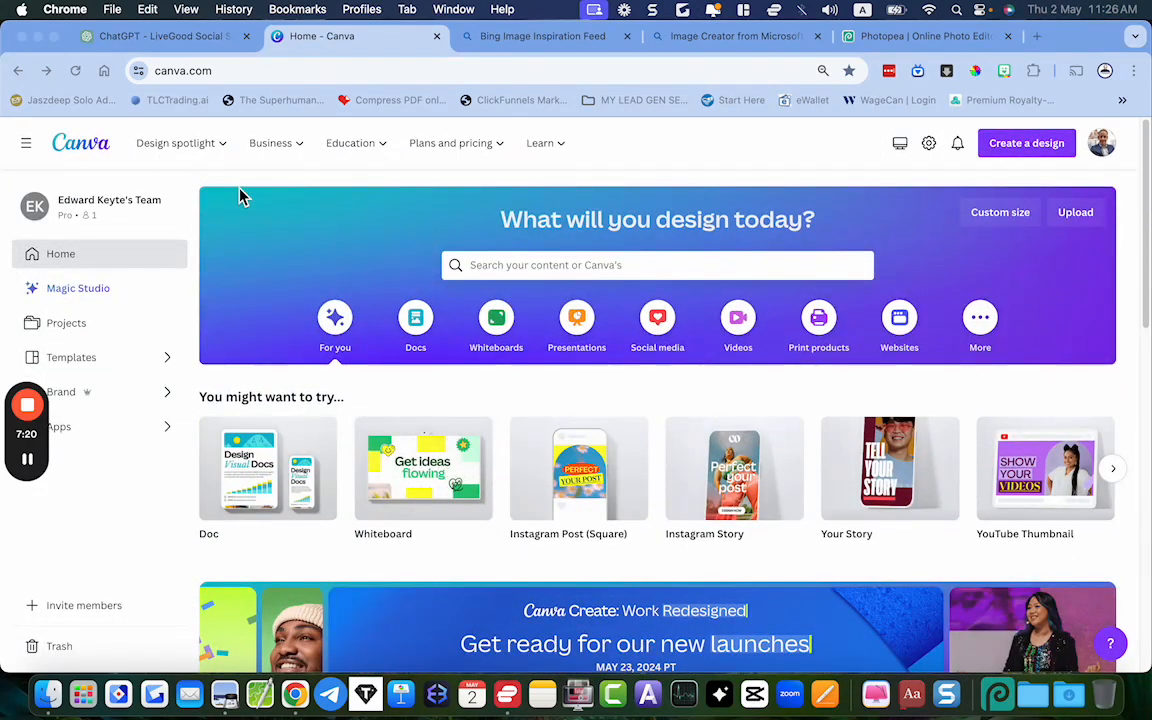
{"action": "left_click", "coordinate": [1026, 150]}
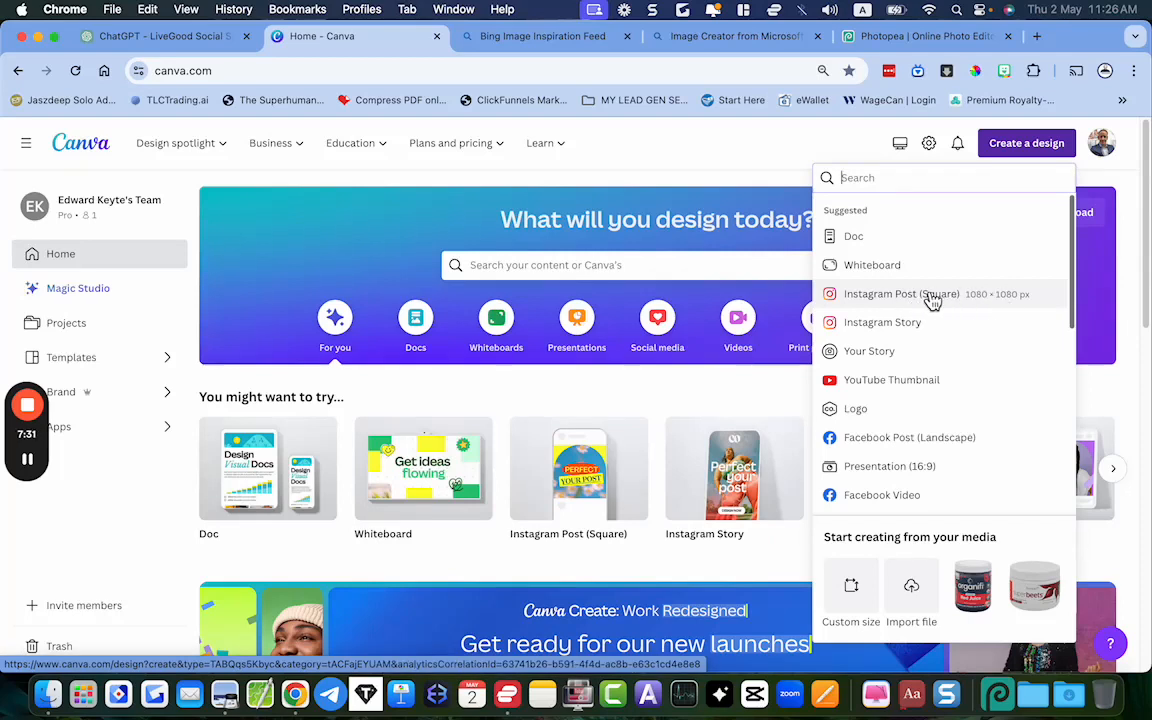
{"action": "left_click", "coordinate": [970, 304]}
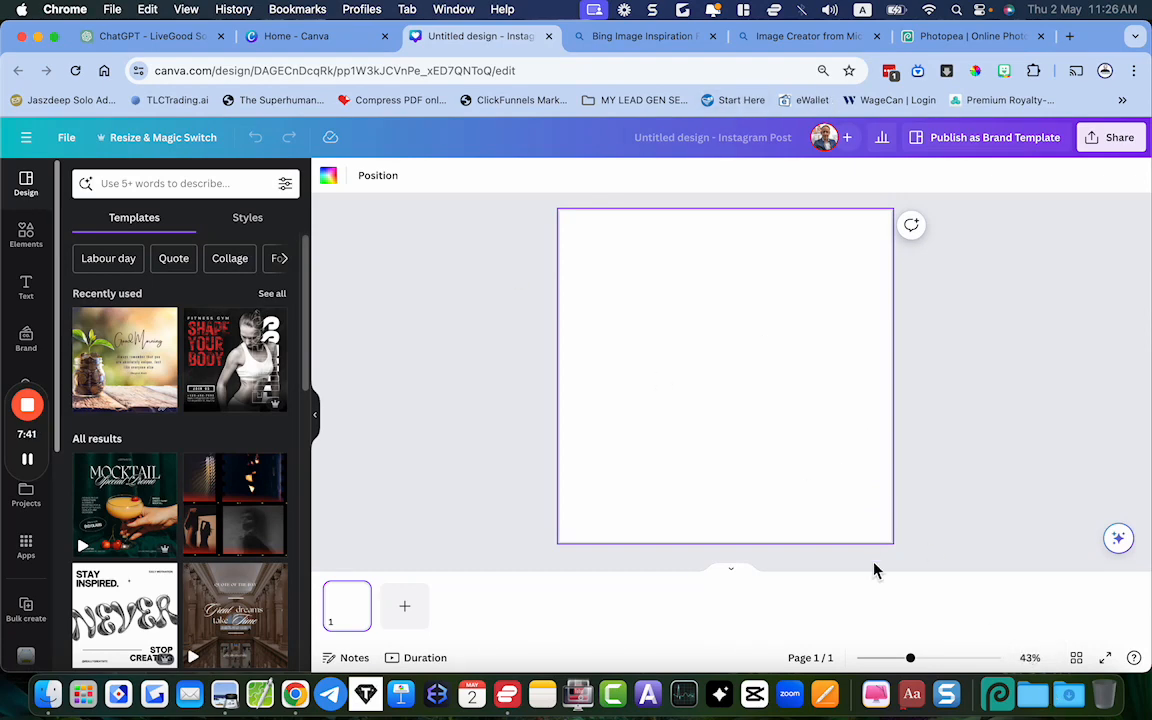
Return to ChatGPT and copy the generated log cabin breakfast image
{"action": "left_click", "coordinate": [110, 35]}
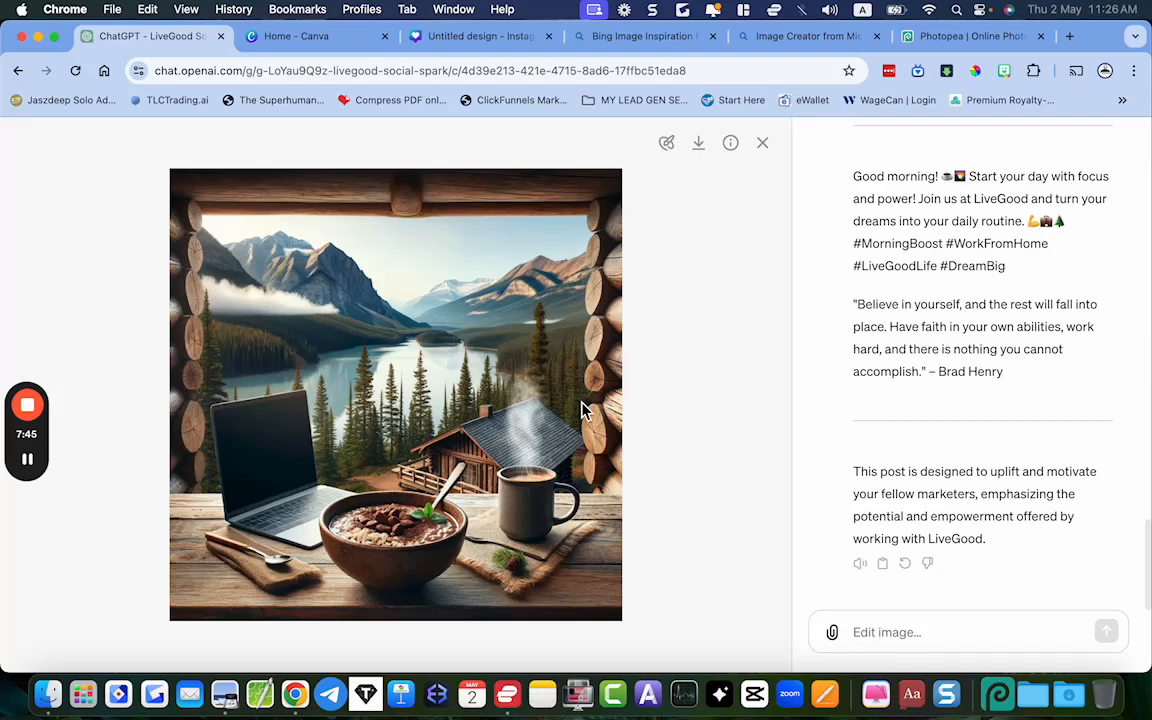
{"action": "right_click", "coordinate": [463, 287]}
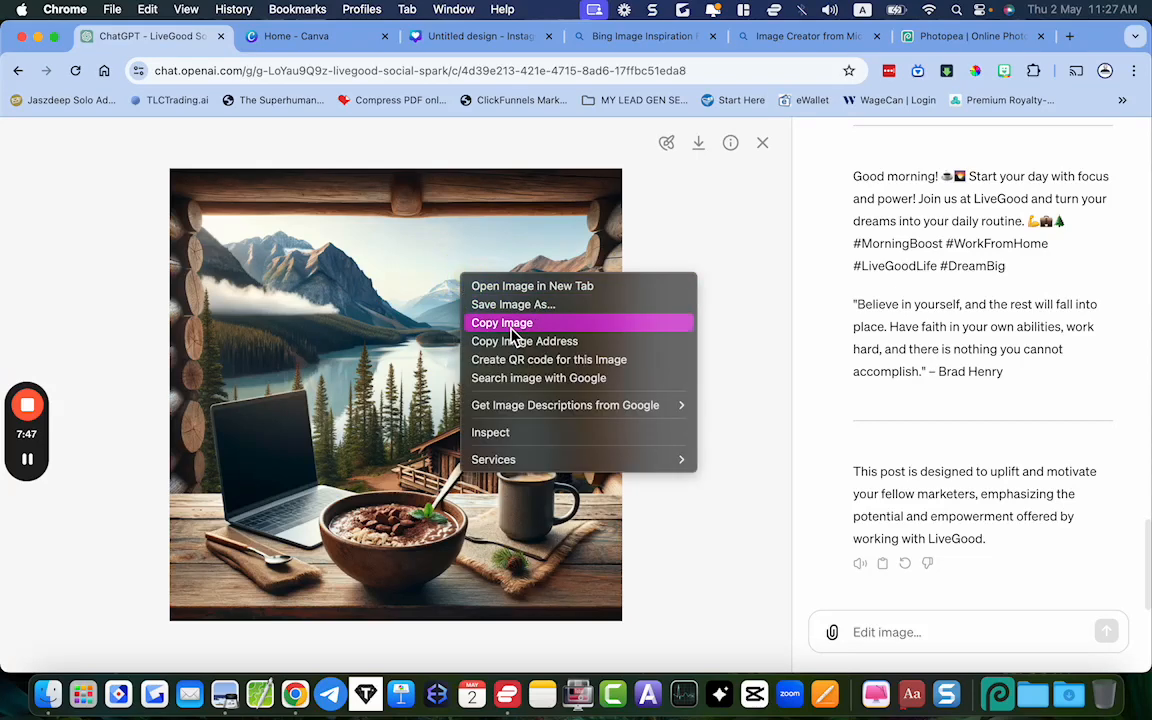
{"action": "left_click", "coordinate": [512, 328]}
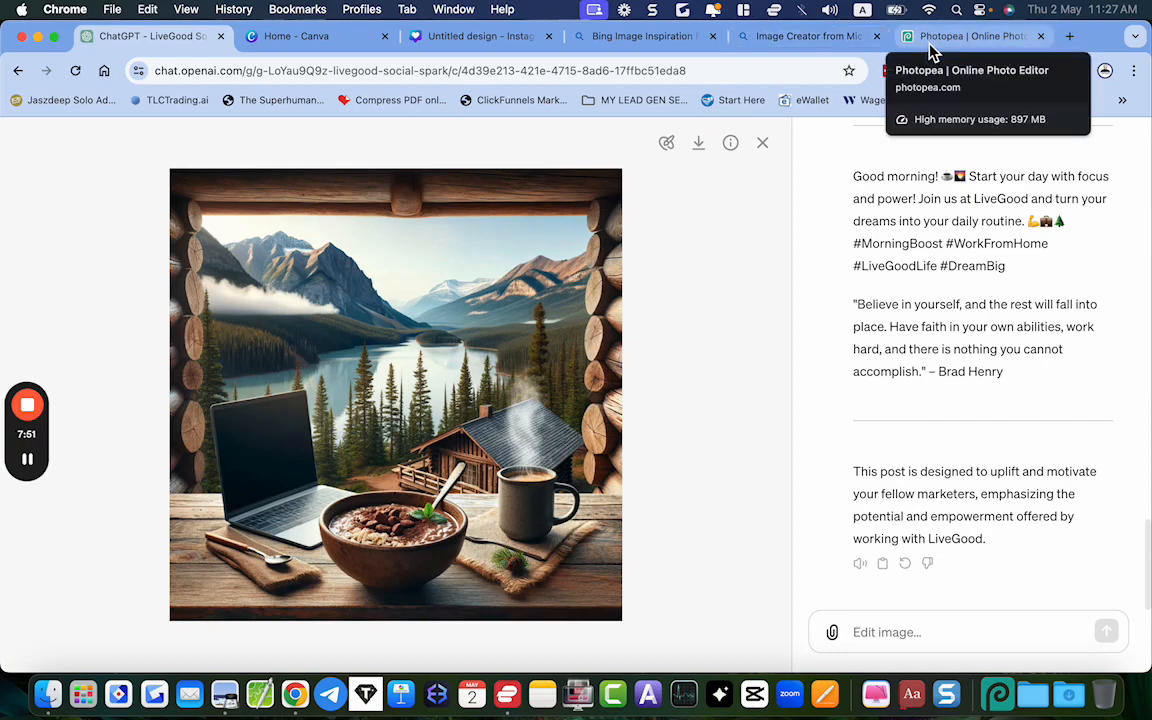
Paste the copied cabin image into the blank Instagram post in Canva and set it as the page background
{"action": "left_click", "coordinate": [764, 46]}
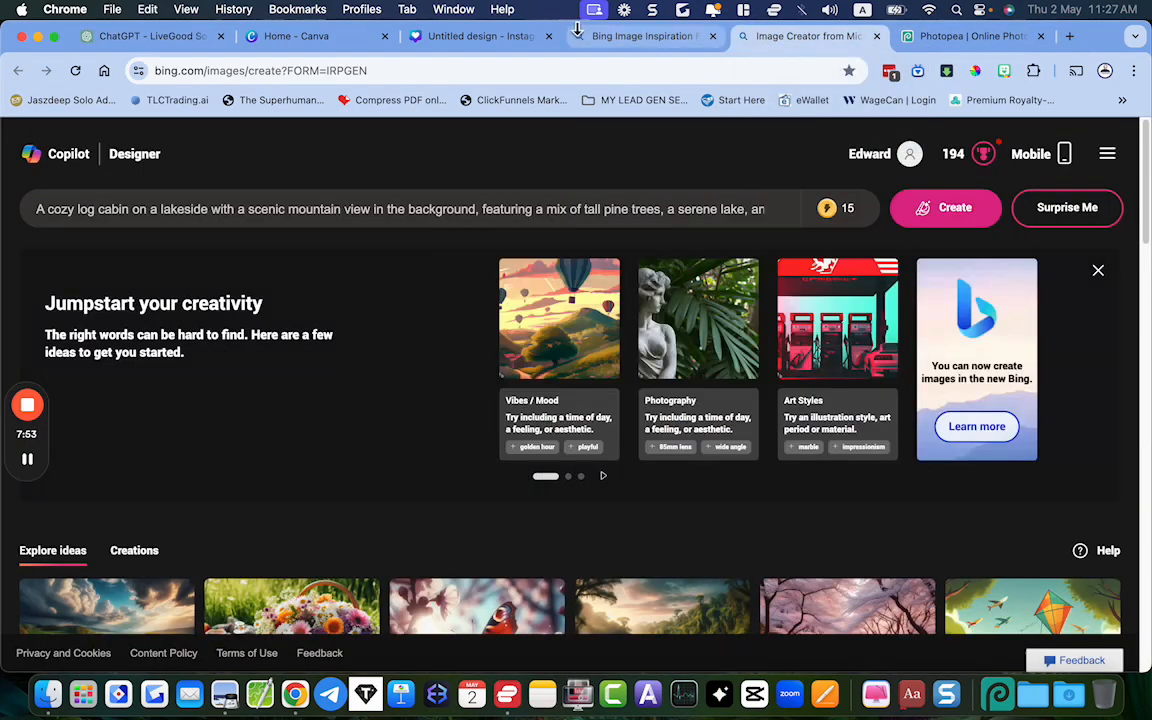
{"action": "left_click", "coordinate": [465, 46]}
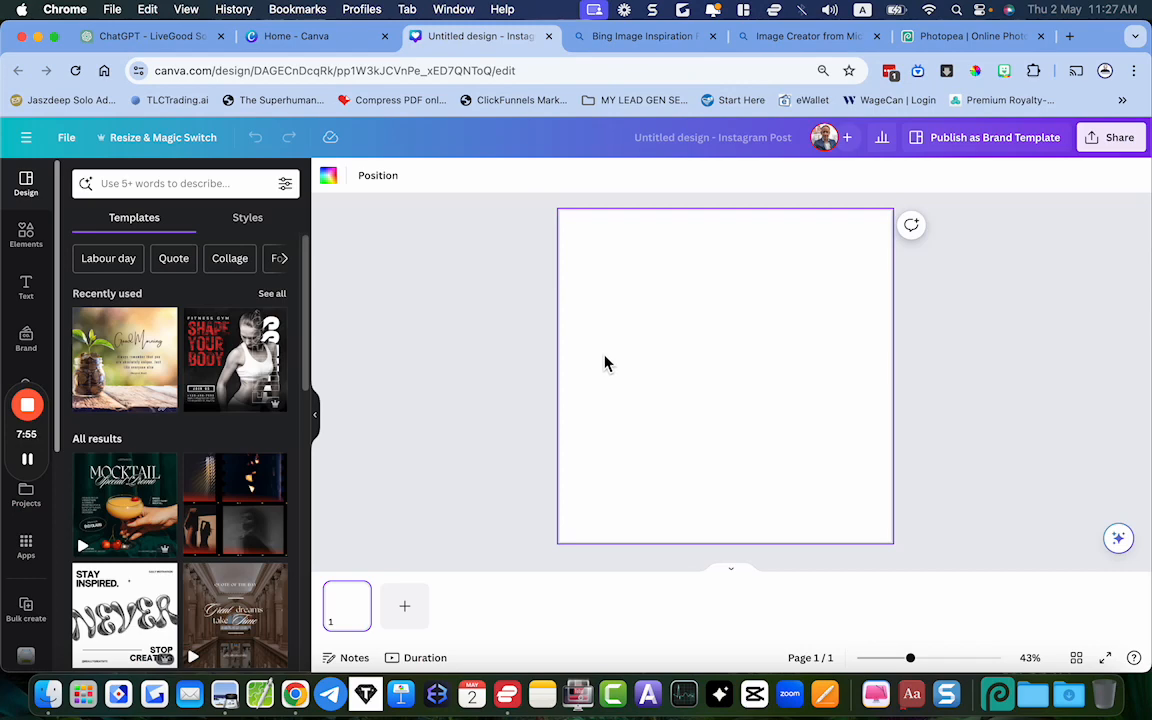
{"action": "key", "text": "super+v"}
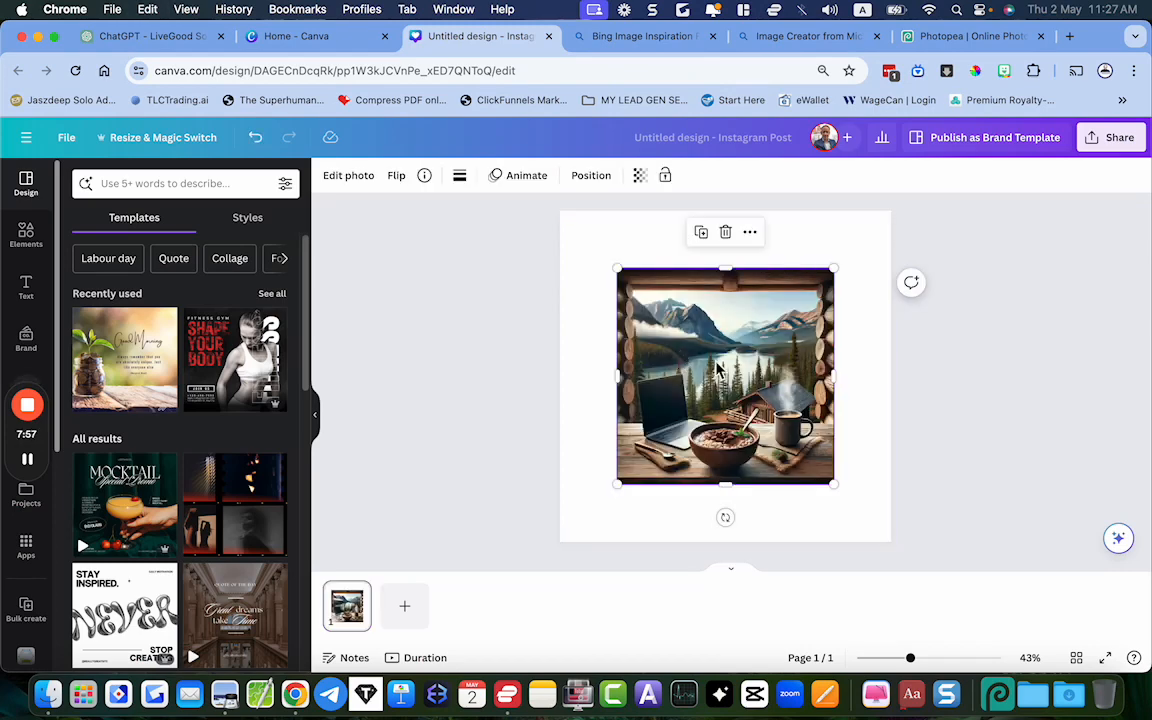
{"action": "right_click", "coordinate": [716, 370]}
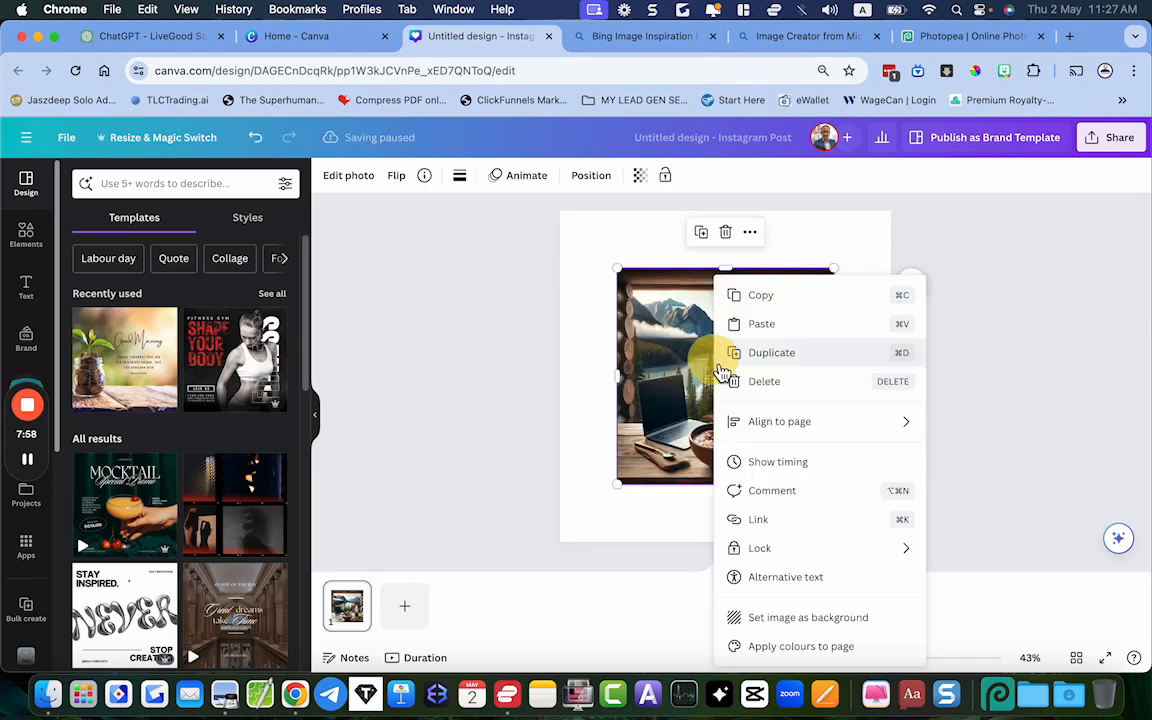
{"action": "left_click", "coordinate": [771, 620]}
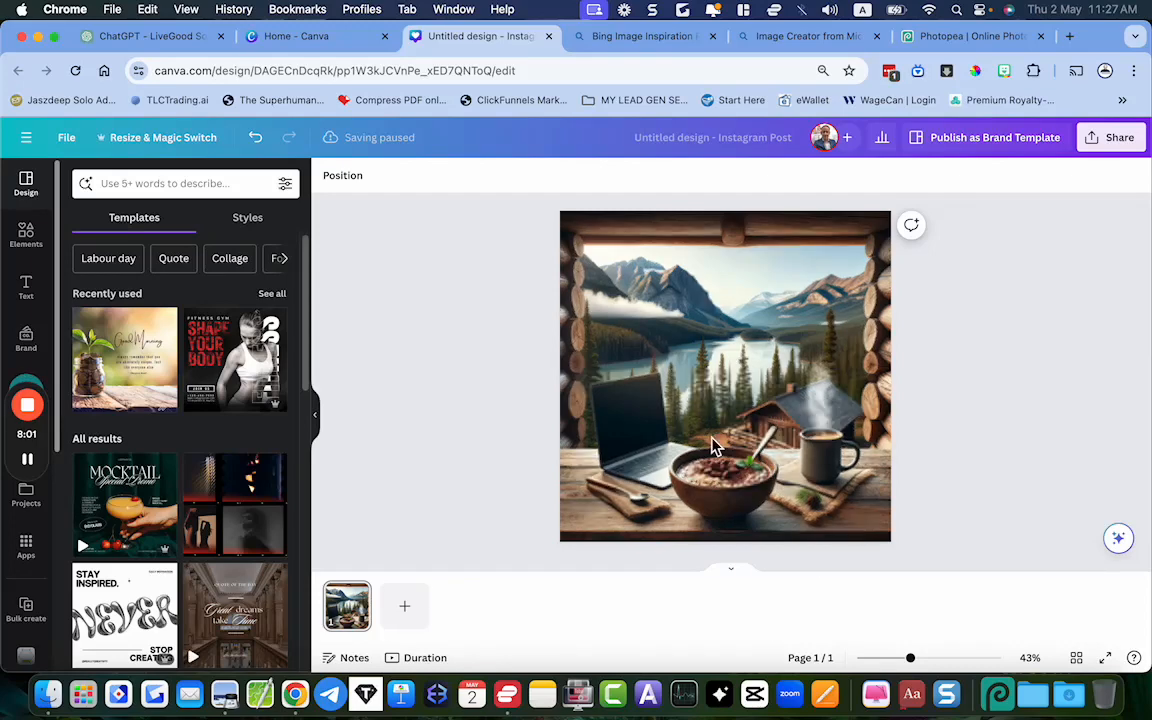
Capture a close-up screenshot of the breakfast bowl and spoon from the enlarged cabin background
{"action": "left_click", "coordinate": [660, 363]}
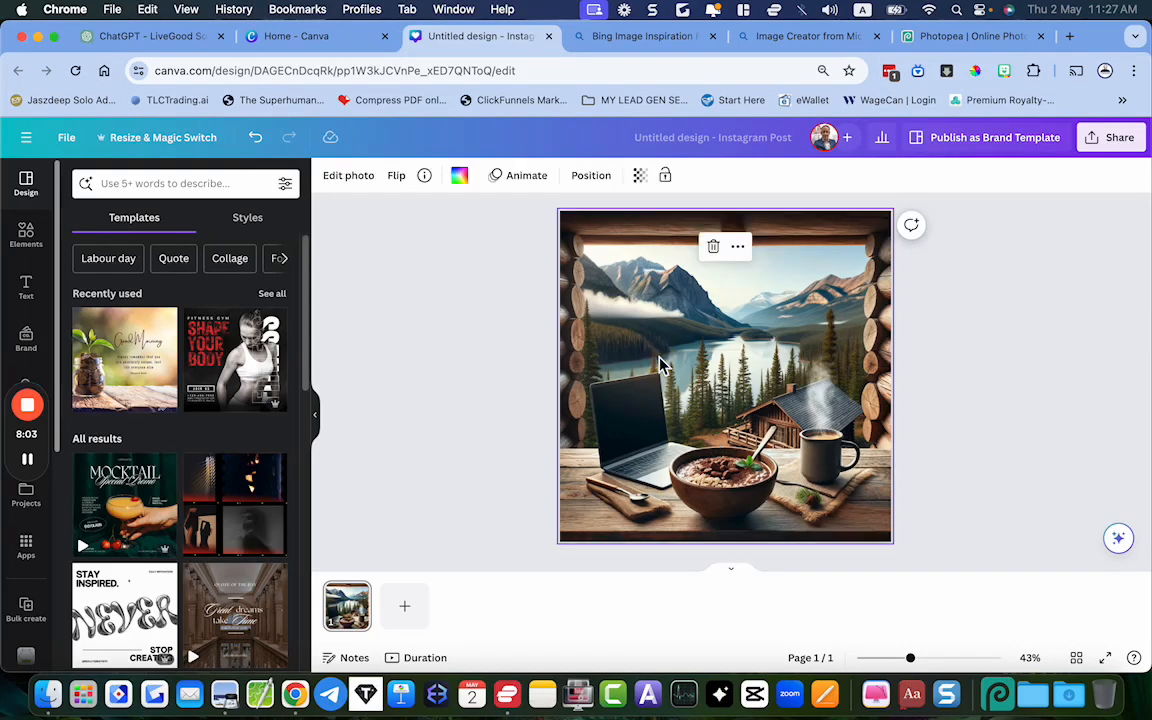
{"action": "scroll", "coordinate": [660, 363], "scroll_direction": "up", "scroll_amount": 5}
{"action": "scroll", "coordinate": [660, 363], "scroll_direction": "down", "scroll_amount": 2}
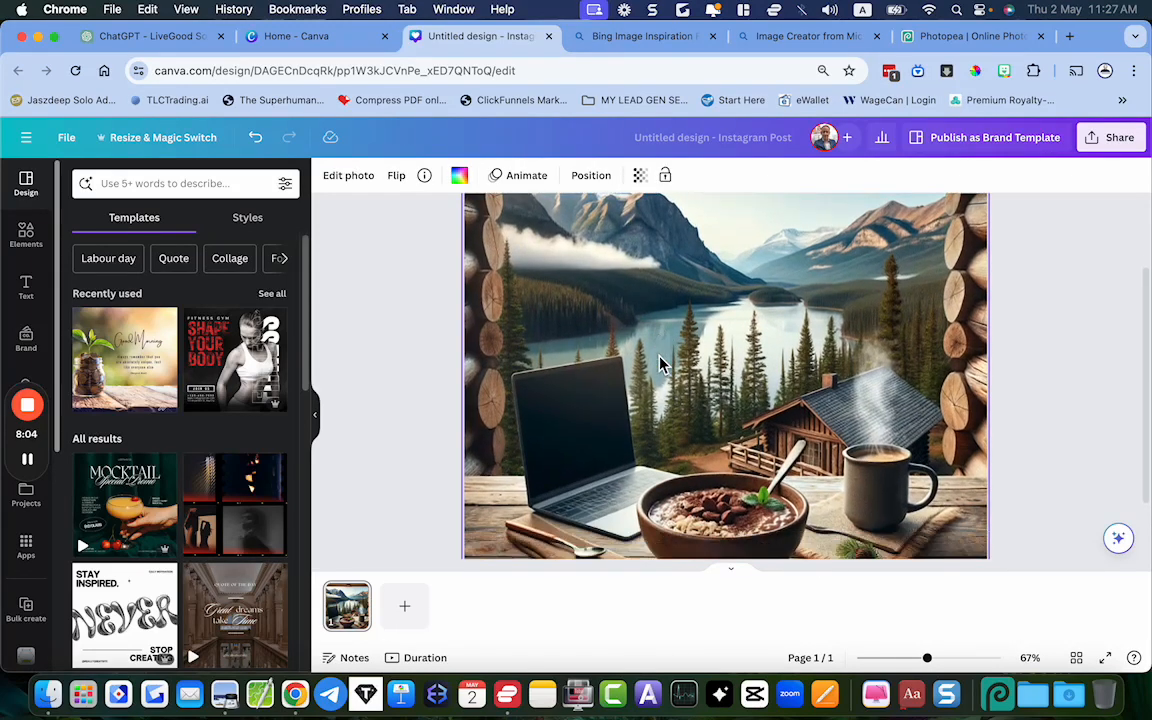
{"action": "scroll", "coordinate": [660, 363], "scroll_direction": "down", "scroll_amount": 3}
{"action": "scroll", "coordinate": [660, 363], "scroll_direction": "up", "scroll_amount": 4}
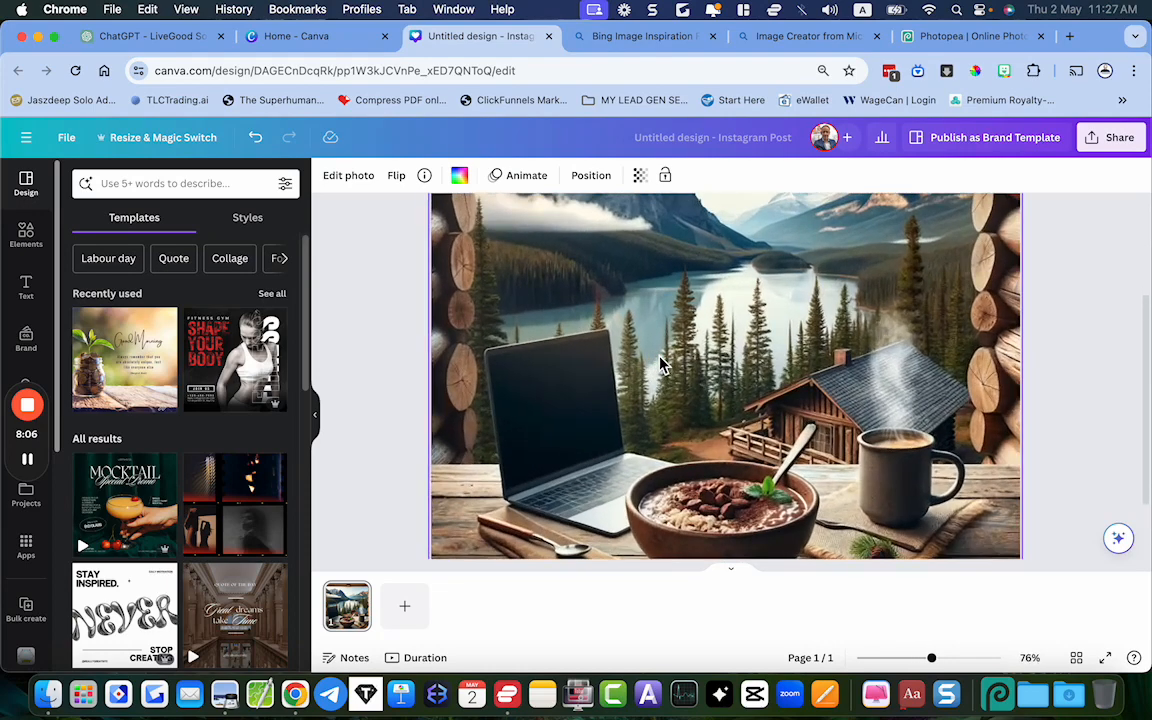
{"action": "scroll", "coordinate": [660, 363], "scroll_direction": "down", "scroll_amount": 1}
{"action": "scroll", "coordinate": [660, 363], "scroll_direction": "up", "scroll_amount": 3}
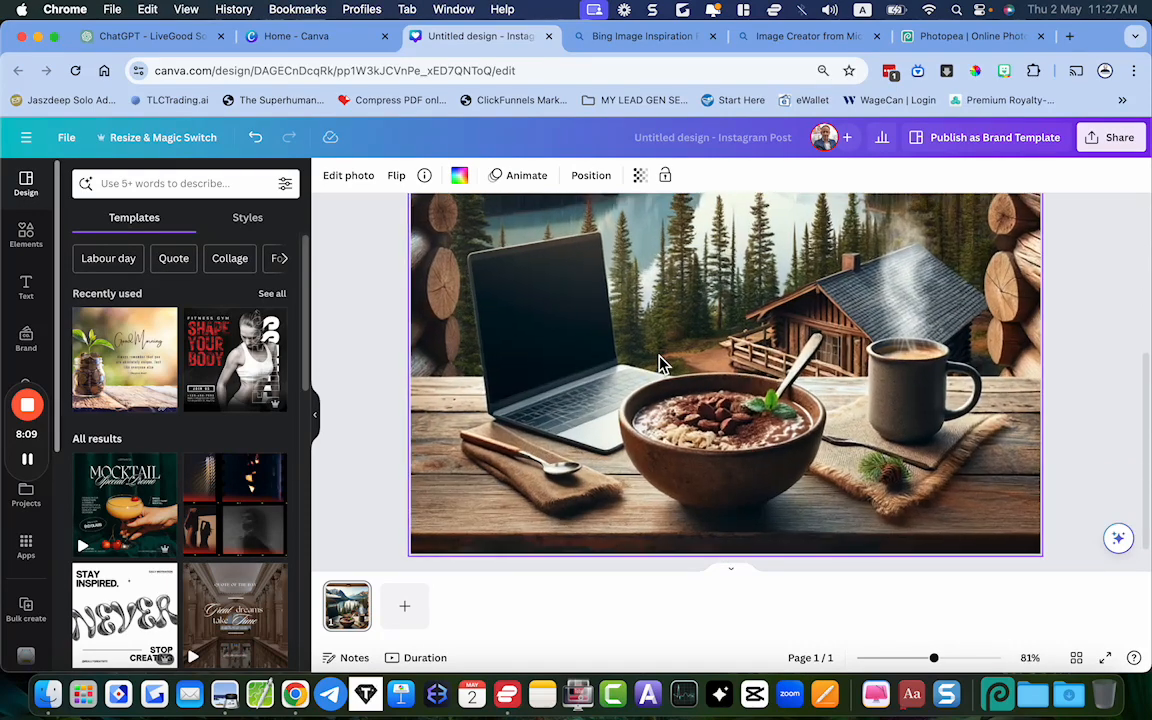
{"action": "scroll", "coordinate": [660, 363], "scroll_direction": "down", "scroll_amount": 1}
{"action": "scroll", "coordinate": [660, 363], "scroll_direction": "down", "scroll_amount": 2}
{"action": "scroll", "coordinate": [660, 366], "scroll_direction": "down", "scroll_amount": 1}
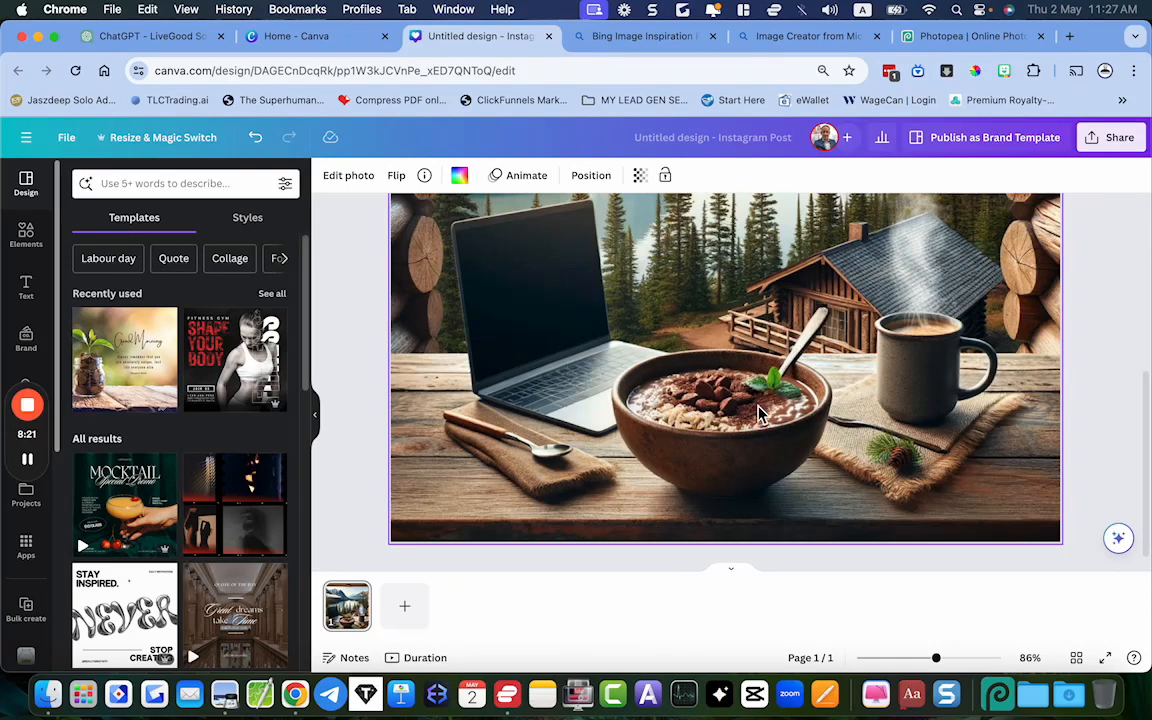
{"action": "key", "text": "super+shift+4"}
{"action": "mouse_move", "coordinate": [849, 504]}
{"action": "left_mouse_down"}
{"action": "mouse_move", "coordinate": [815, 378]}
{"action": "mouse_move", "coordinate": [727, 296]}
{"action": "mouse_move", "coordinate": [603, 299]}
{"action": "left_mouse_up"}
Paste the captured bowl screenshot onto the cabin design and select it
{"action": "scroll", "coordinate": [598, 320], "scroll_direction": "down", "scroll_amount": 5}
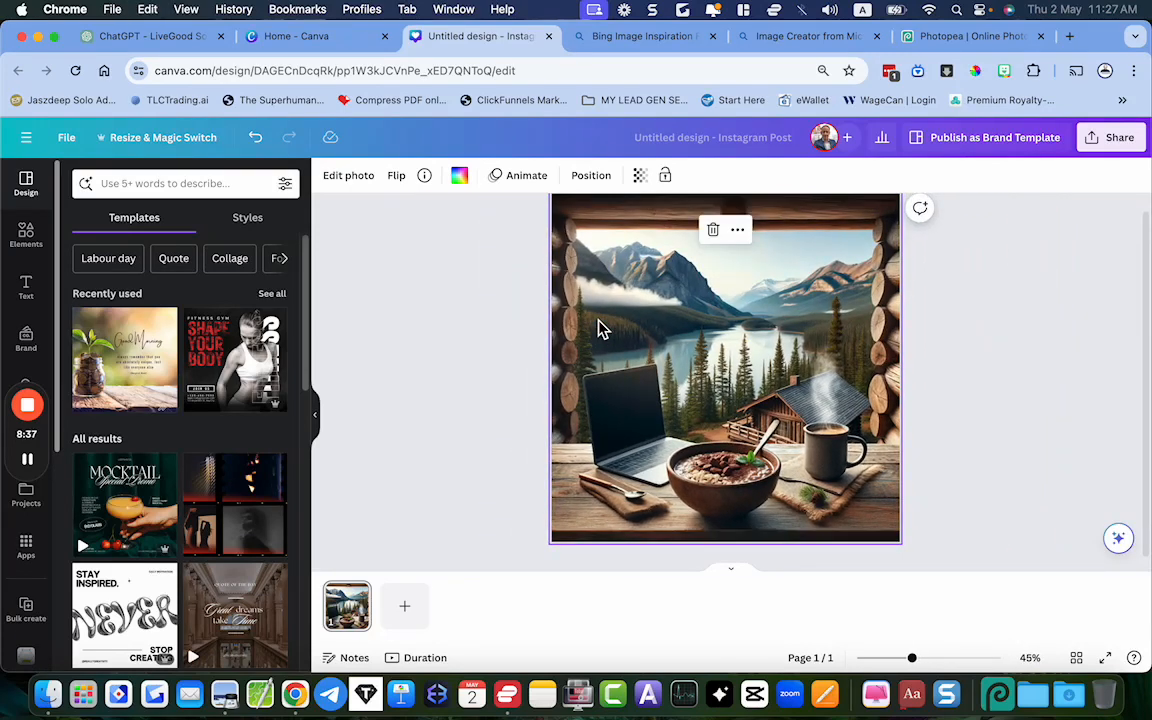
{"action": "key", "text": "cmd+v"}
{"action": "left_click", "coordinate": [731, 372]}
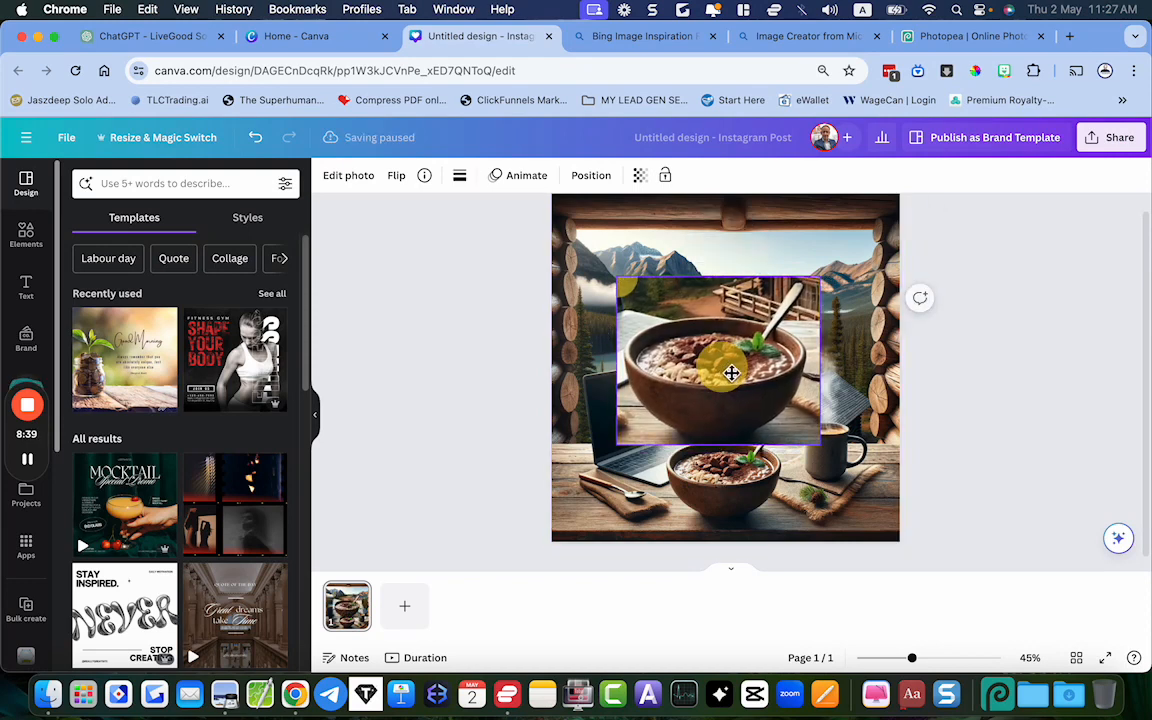
Reposition the bowl screenshot around the middle of the page and remove its background with BG Remover
{"action": "mouse_move", "coordinate": [731, 372]}
{"action": "left_mouse_down"}
{"action": "mouse_move", "coordinate": [722, 363]}
{"action": "mouse_move", "coordinate": [735, 368]}
{"action": "mouse_move", "coordinate": [724, 380]}
{"action": "left_mouse_up"}
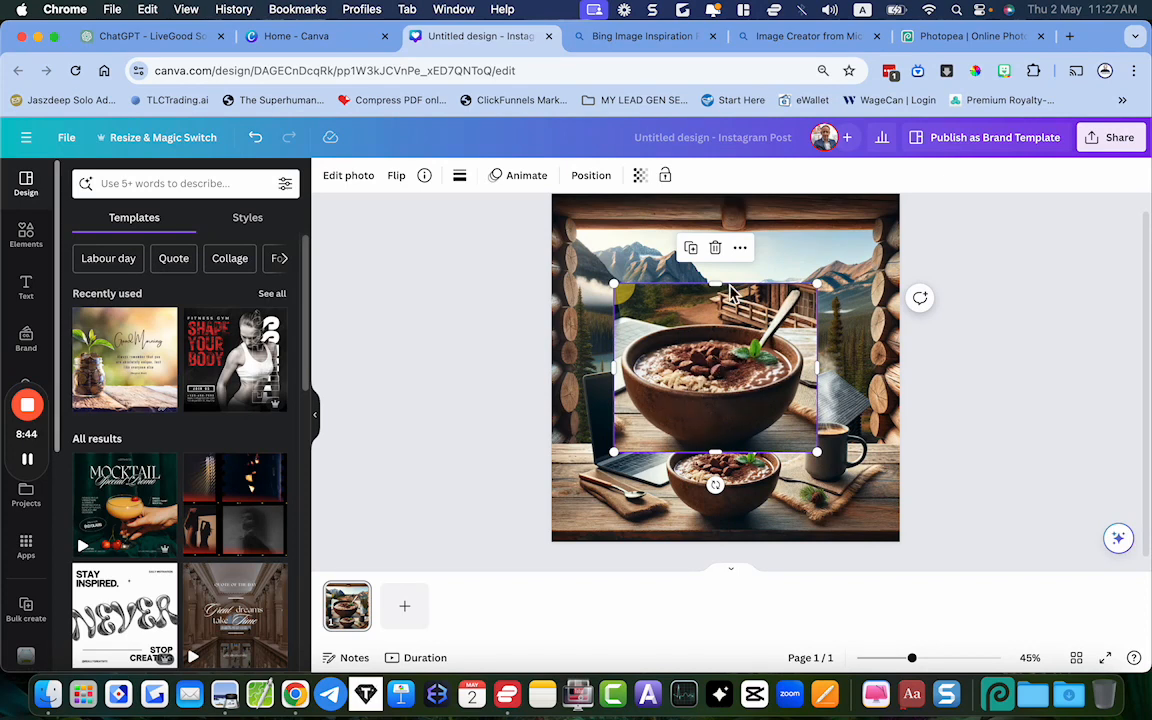
{"action": "left_click_drag", "start_coordinate": [741, 411], "coordinate": [722, 388]}
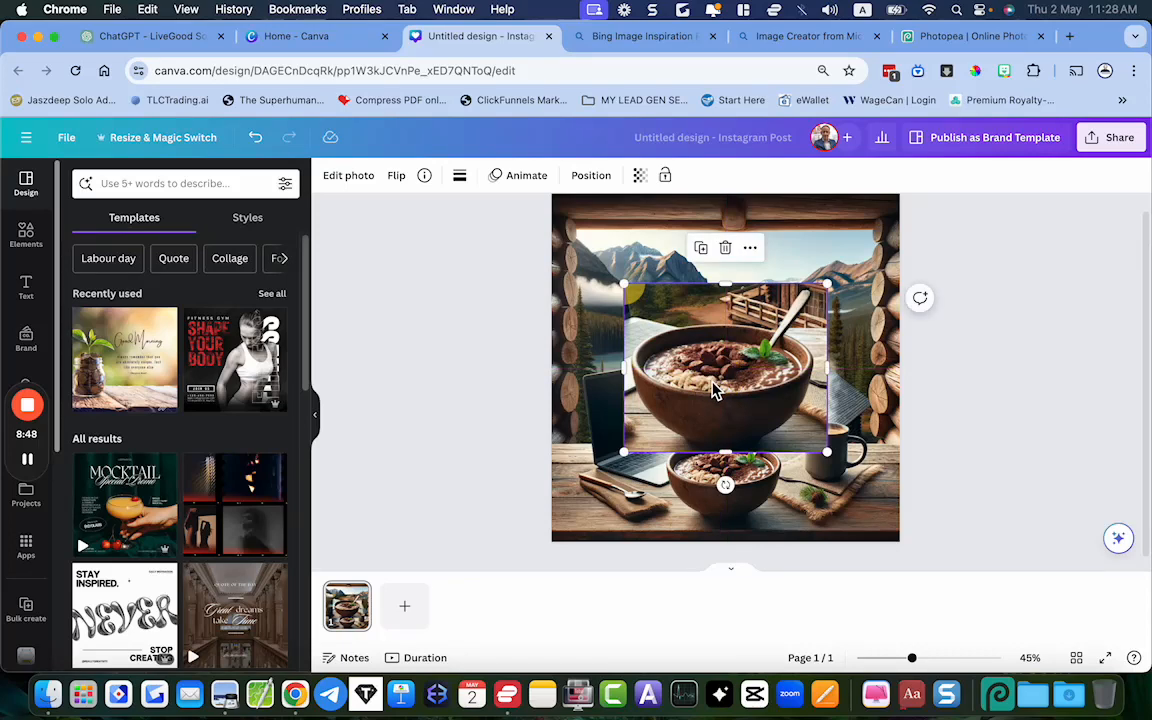
{"action": "left_click", "coordinate": [356, 187]}
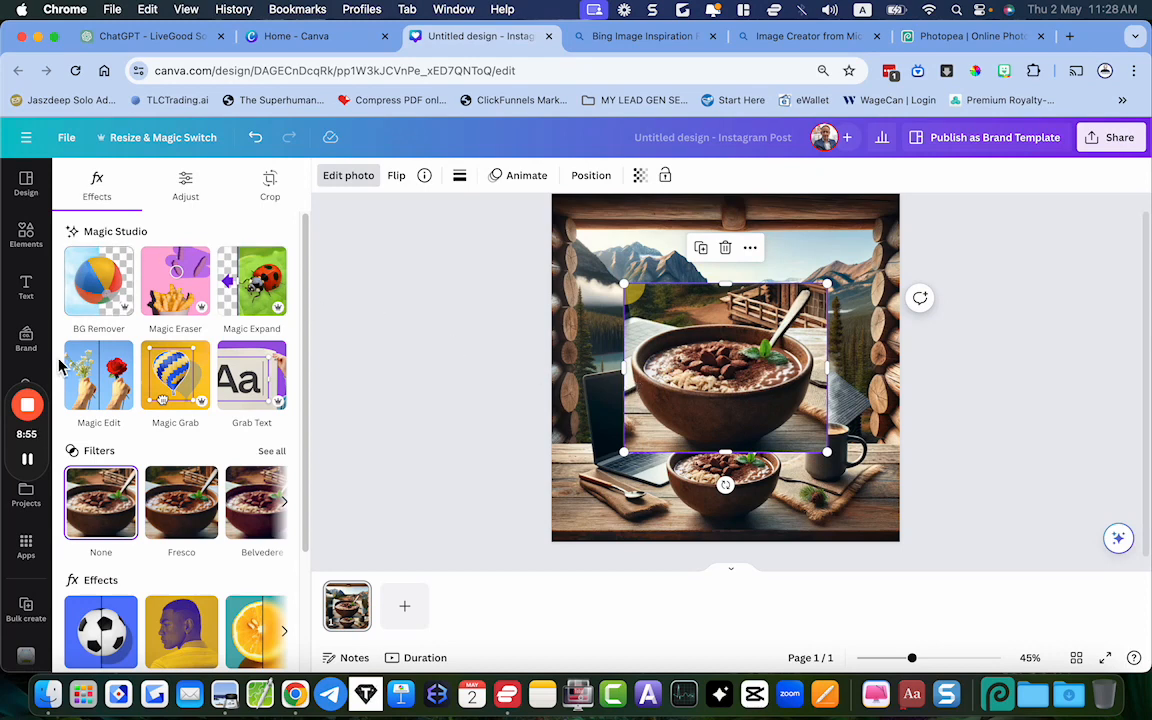
{"action": "left_click", "coordinate": [98, 291]}
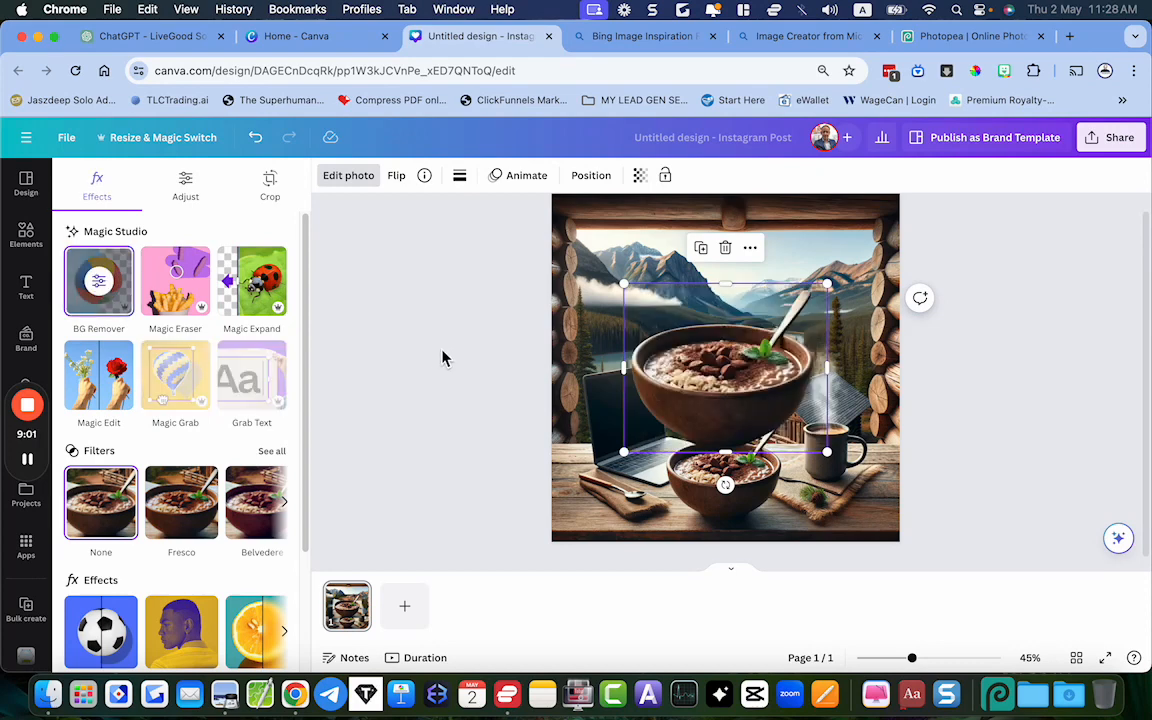
Move the bowl cutout lower towards the original bowl and shrink it closer to the original bowl's size
{"action": "mouse_move", "coordinate": [686, 396]}
{"action": "left_mouse_down"}
{"action": "mouse_move", "coordinate": [653, 388]}
{"action": "mouse_move", "coordinate": [667, 401]}
{"action": "left_mouse_up"}
{"action": "left_click", "coordinate": [706, 427]}
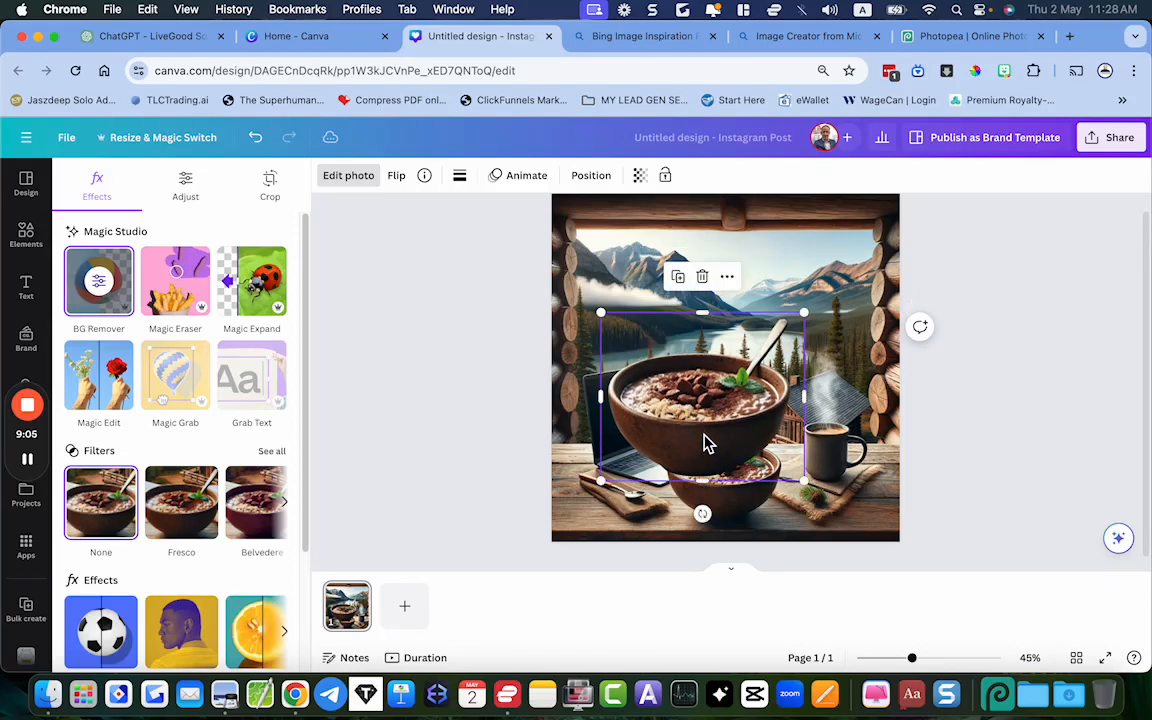
{"action": "scroll", "coordinate": [706, 440], "scroll_direction": "up", "scroll_amount": 5}
{"action": "scroll", "coordinate": [706, 440], "scroll_direction": "down", "scroll_amount": 2}
{"action": "scroll", "coordinate": [707, 437], "scroll_direction": "down", "scroll_amount": 3}
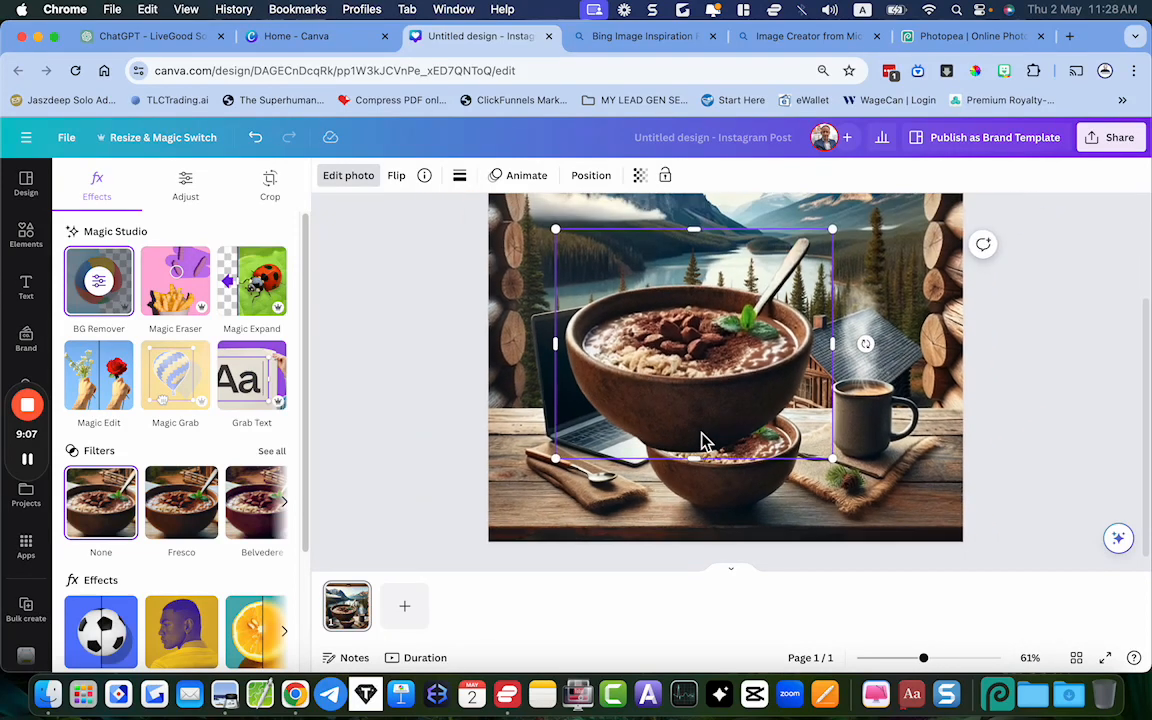
{"action": "mouse_move", "coordinate": [560, 240]}
{"action": "left_mouse_down"}
{"action": "mouse_move", "coordinate": [607, 273]}
{"action": "mouse_move", "coordinate": [553, 234]}
{"action": "left_mouse_up"}
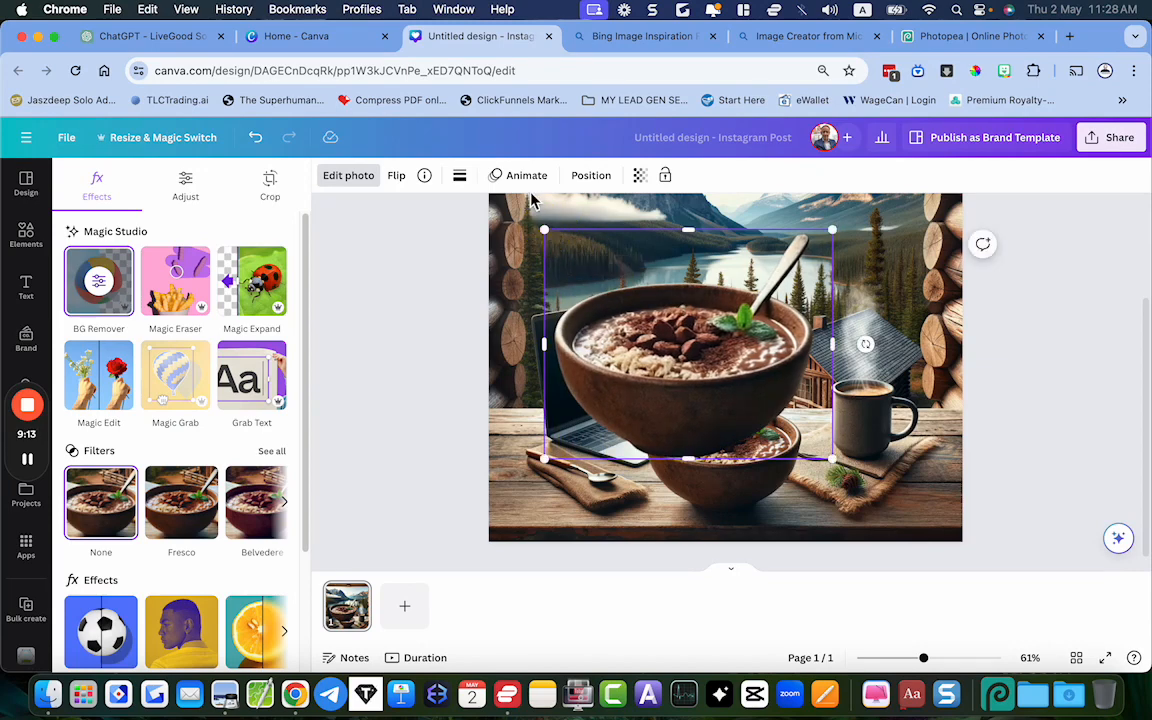
{"action": "left_click", "coordinate": [493, 240]}
{"action": "left_click", "coordinate": [615, 291]}
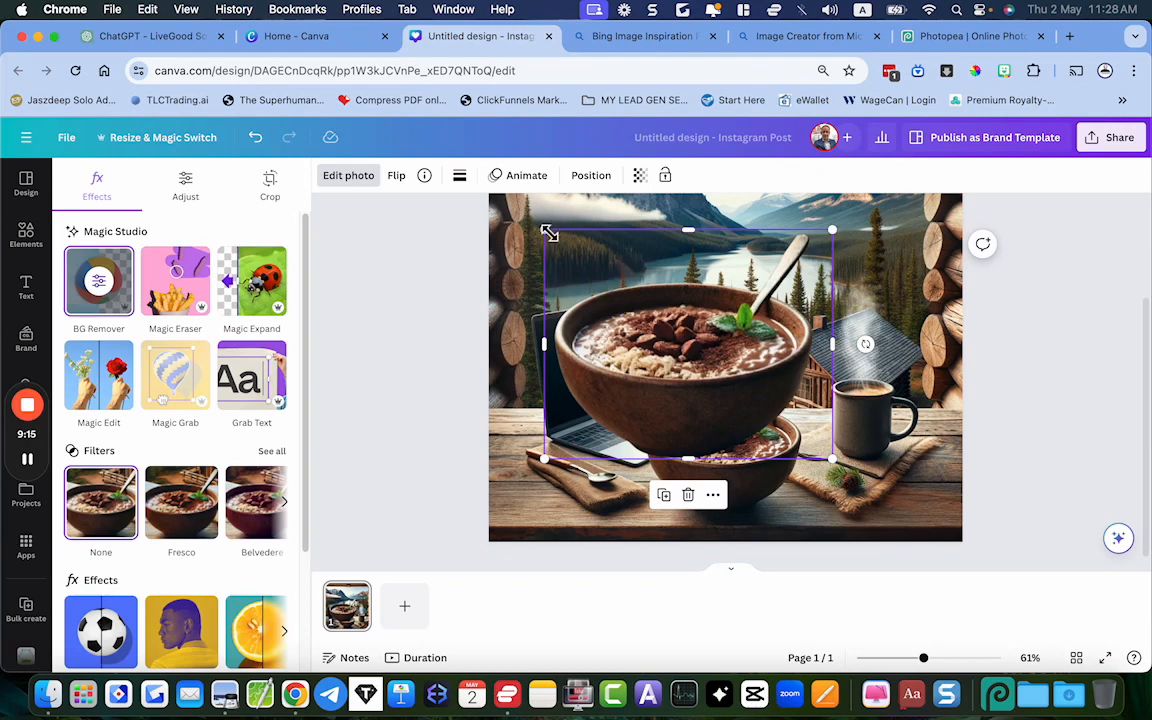
{"action": "left_click_drag", "start_coordinate": [549, 233], "coordinate": [634, 312]}
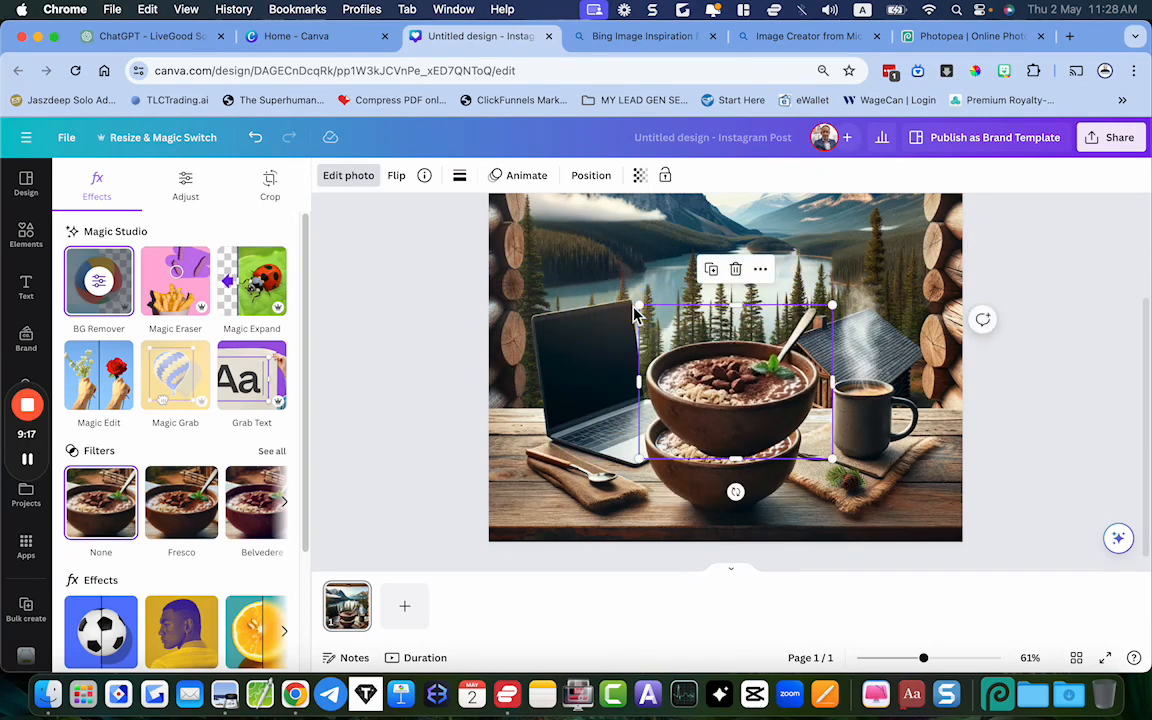
Align the cutout exactly over the original bowl on the table, fine-tuning its size and position
{"action": "scroll", "coordinate": [634, 313], "scroll_direction": "up", "scroll_amount": 3}
{"action": "scroll", "coordinate": [634, 313], "scroll_direction": "down", "scroll_amount": 1}
{"action": "left_click_drag", "start_coordinate": [715, 338], "coordinate": [700, 407]}
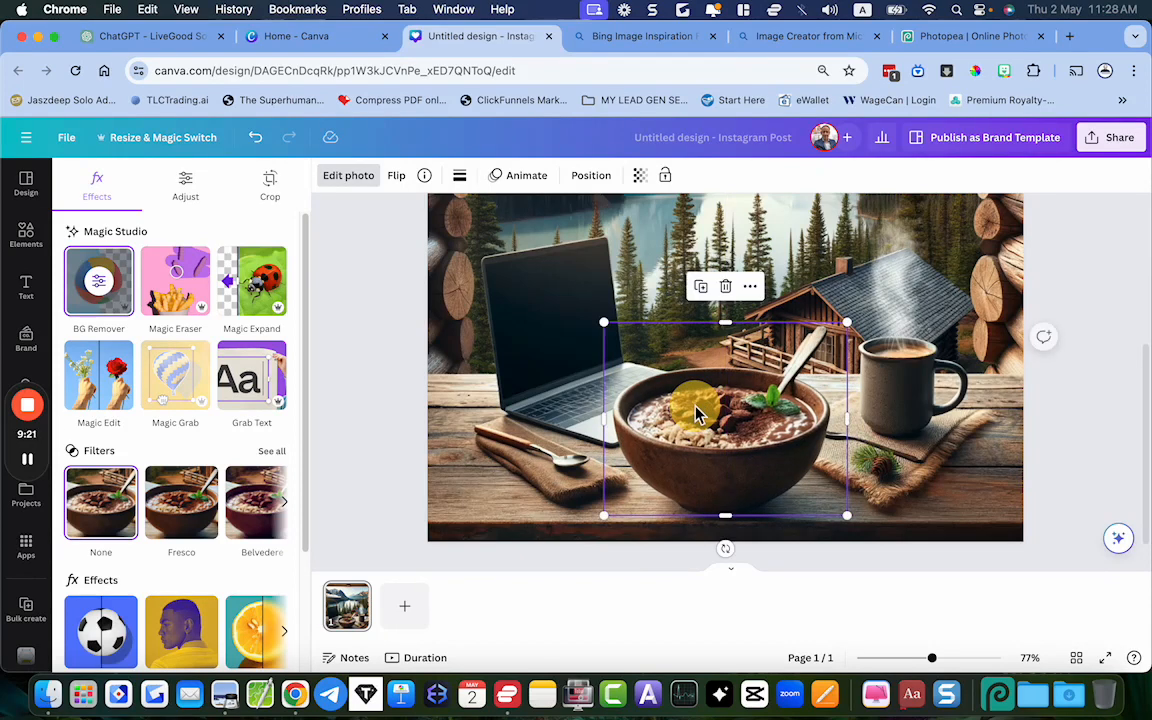
{"action": "left_click_drag", "start_coordinate": [603, 323], "coordinate": [617, 334]}
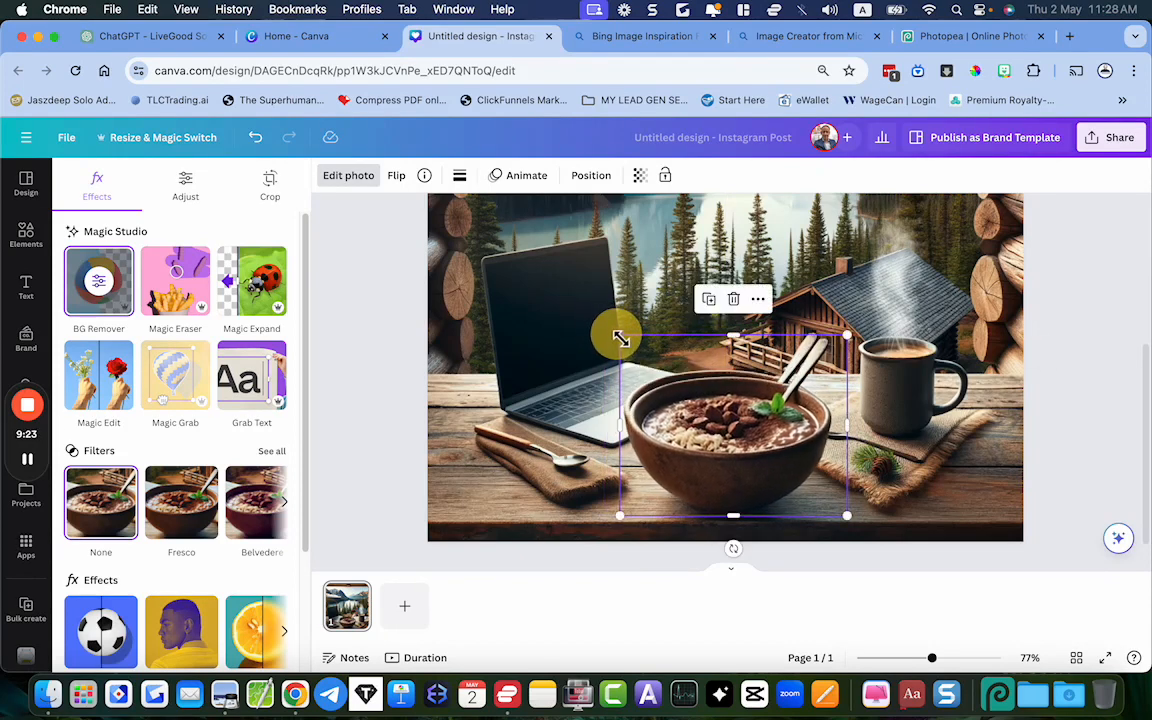
{"action": "left_click_drag", "start_coordinate": [694, 411], "coordinate": [691, 412]}
{"action": "left_click_drag", "start_coordinate": [838, 509], "coordinate": [828, 506]}
{"action": "key", "text": "Escape"}
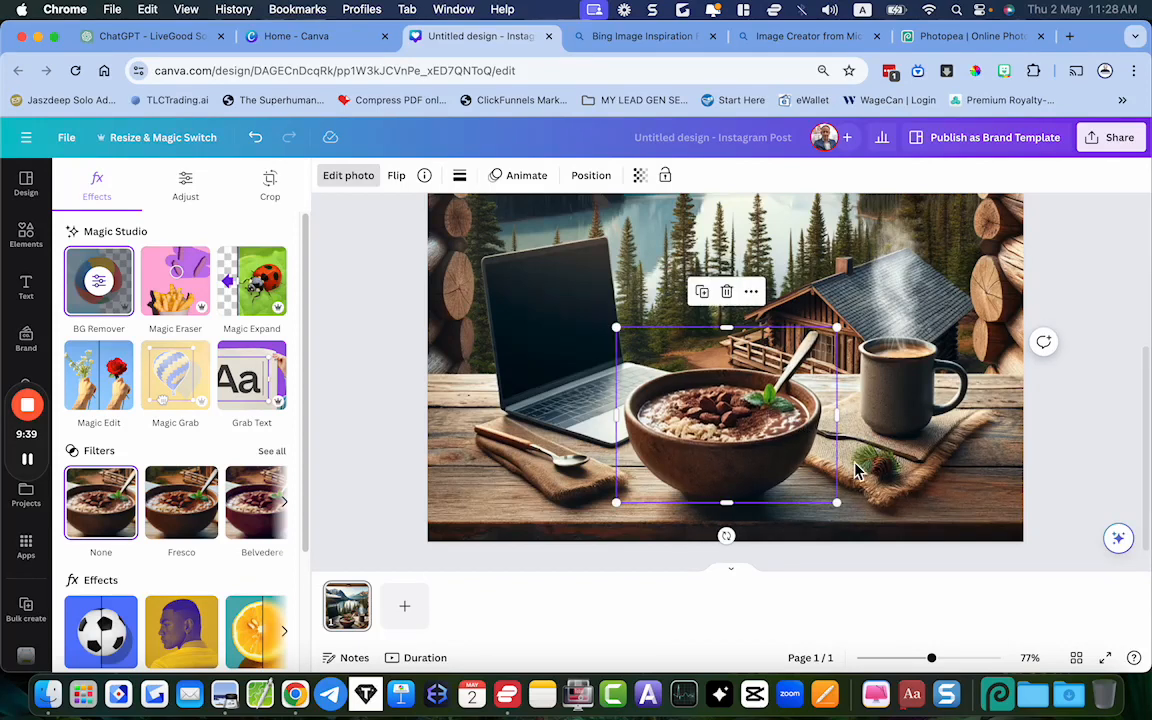
Deselect the bowl cutout and inspect how it blends with the cabin background, up close and at full-page view
{"action": "left_click", "coordinate": [926, 526]}
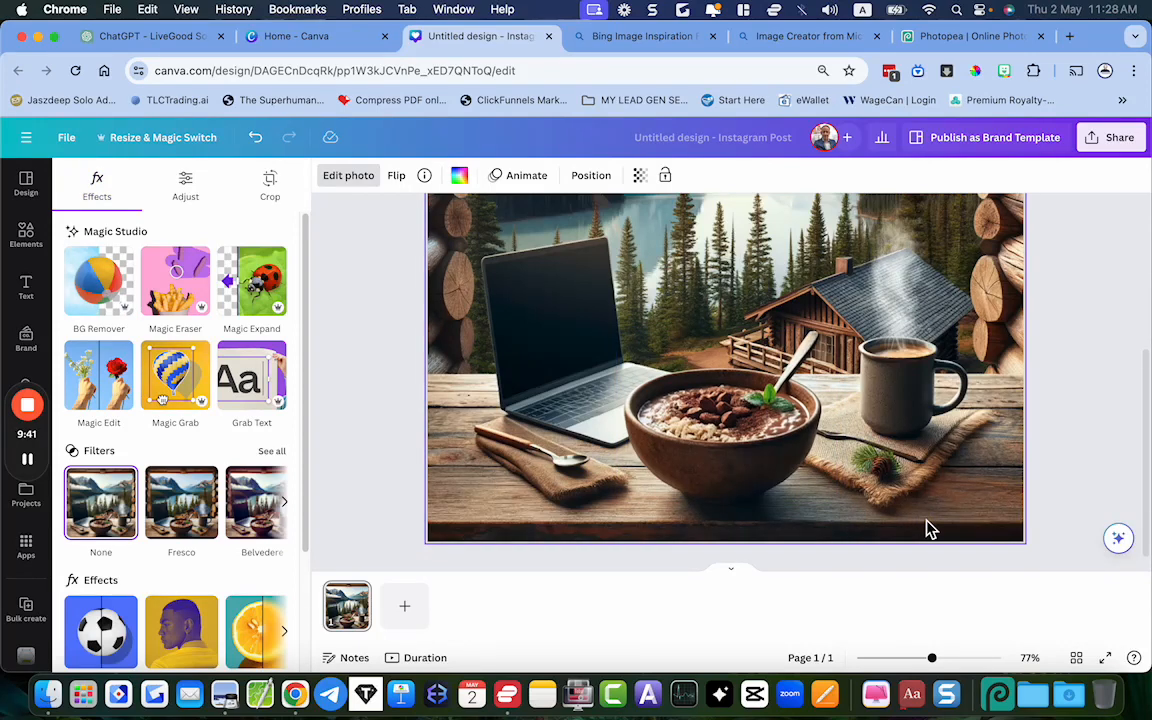
{"action": "scroll", "coordinate": [928, 520], "scroll_direction": "up", "scroll_amount": 2}
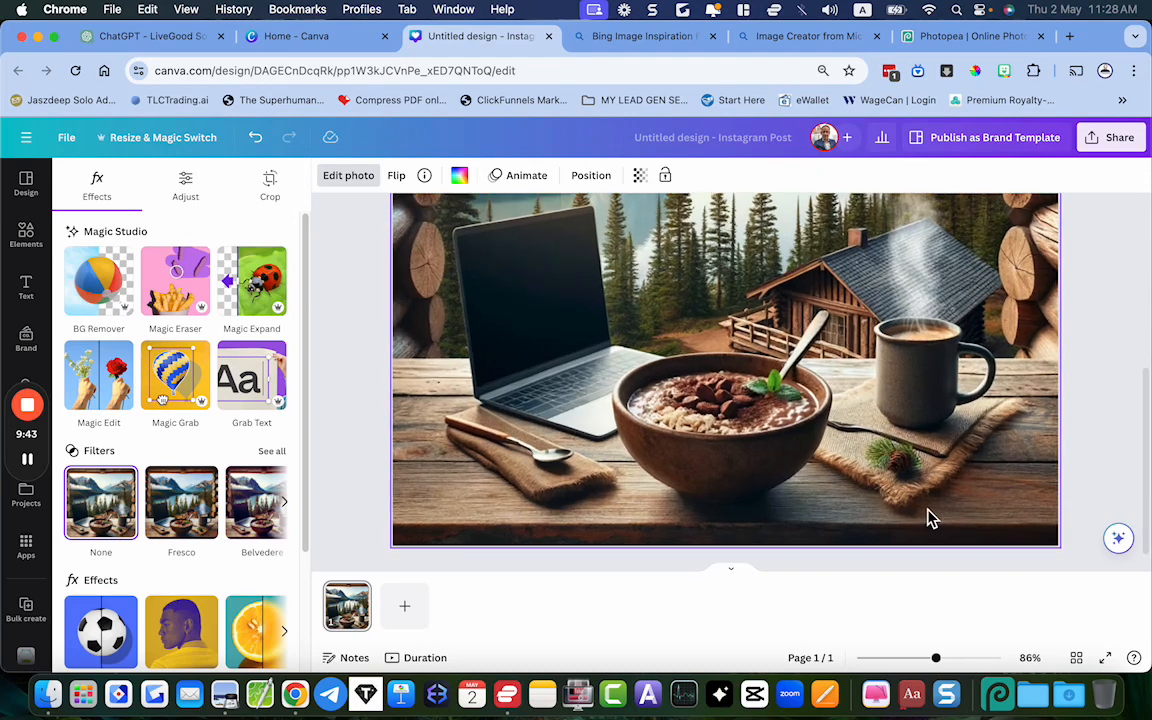
{"action": "scroll", "coordinate": [928, 518], "scroll_direction": "down", "scroll_amount": 3}
{"action": "scroll", "coordinate": [928, 518], "scroll_direction": "up", "scroll_amount": 5}
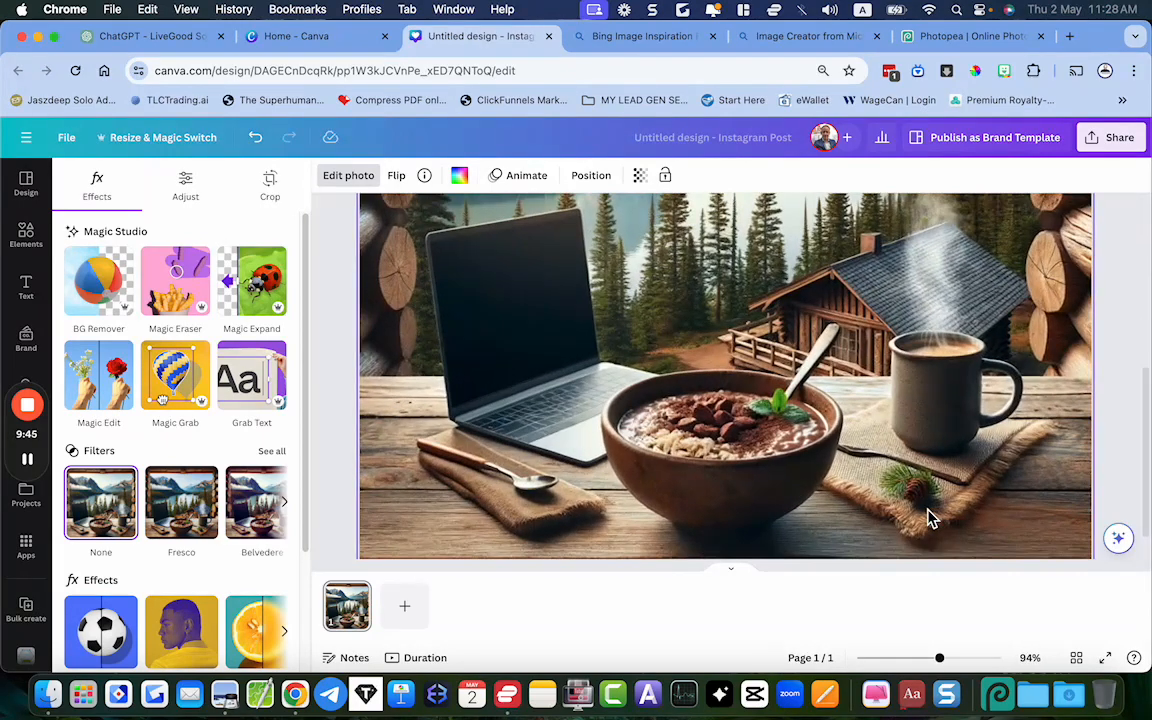
{"action": "scroll", "coordinate": [767, 404], "scroll_direction": "down", "scroll_amount": 1}
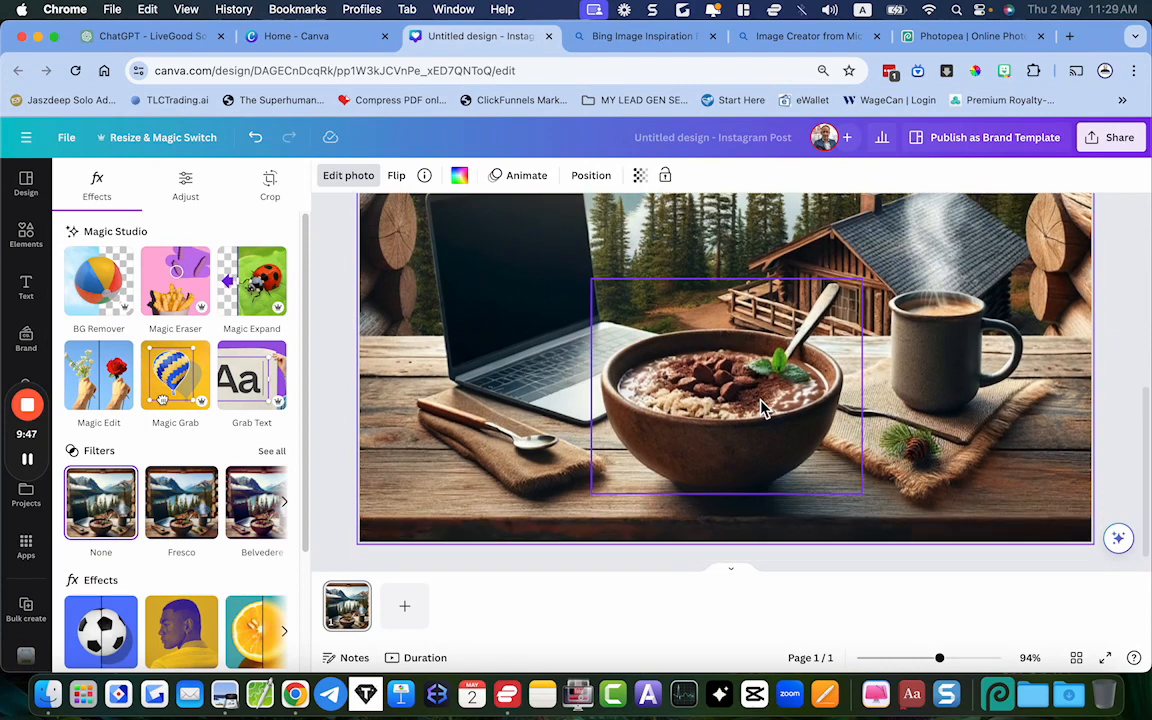
{"action": "scroll", "coordinate": [603, 392], "scroll_direction": "down", "scroll_amount": 4}
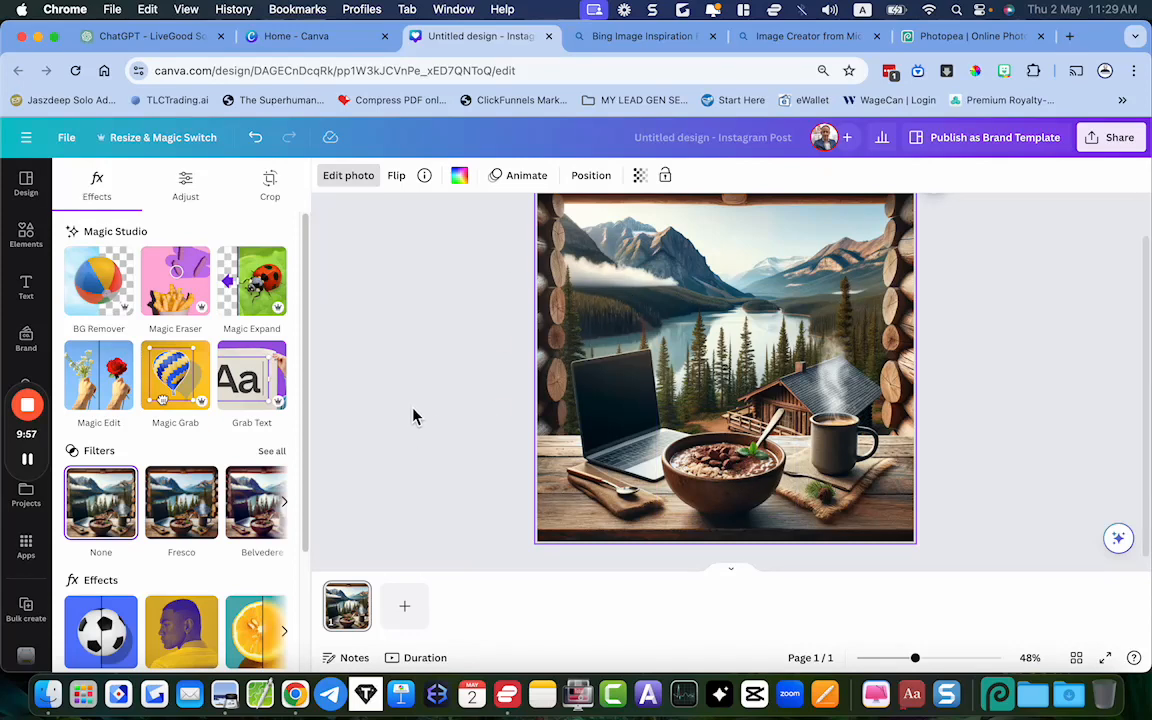
Open the LiveGood website in a new browser tab and go to its products page
{"action": "left_click", "coordinate": [1069, 37]}
{"action": "type", "text": "live"}
{"action": "key", "text": "Return"}
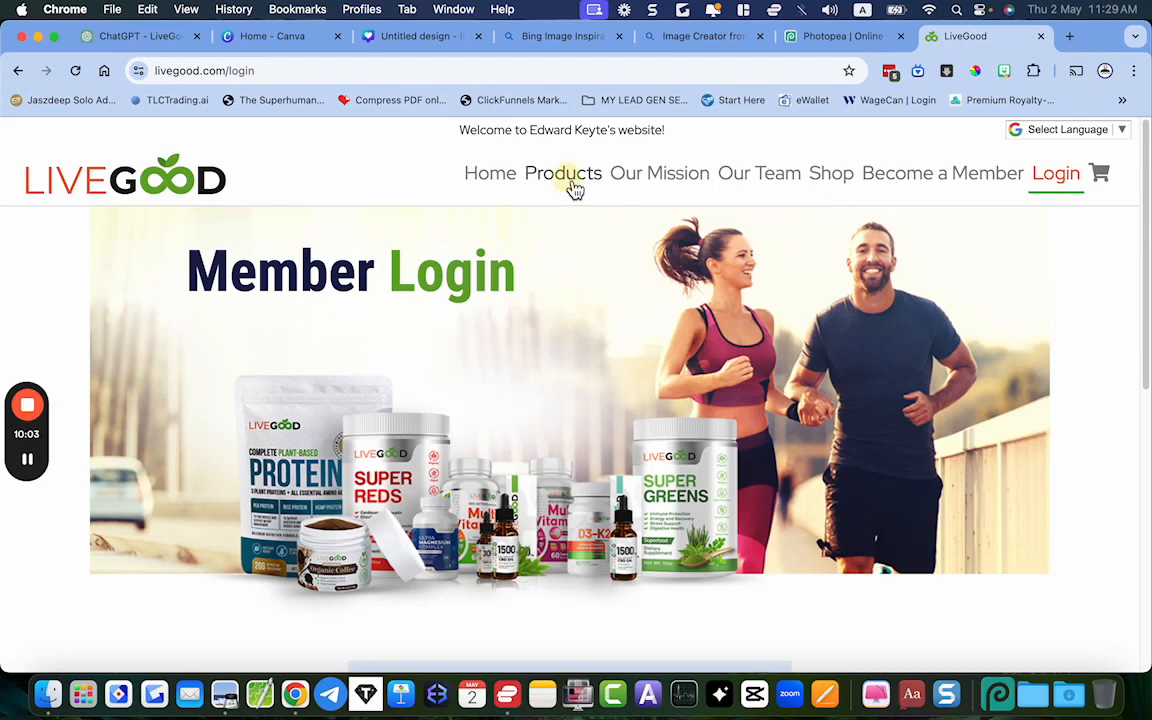
{"action": "left_click", "coordinate": [575, 190]}
Copy the Whey Protein Isolate - With Colostrum product image and paste it into the Canva design
{"action": "scroll", "coordinate": [596, 395], "scroll_direction": "down", "scroll_amount": 3}
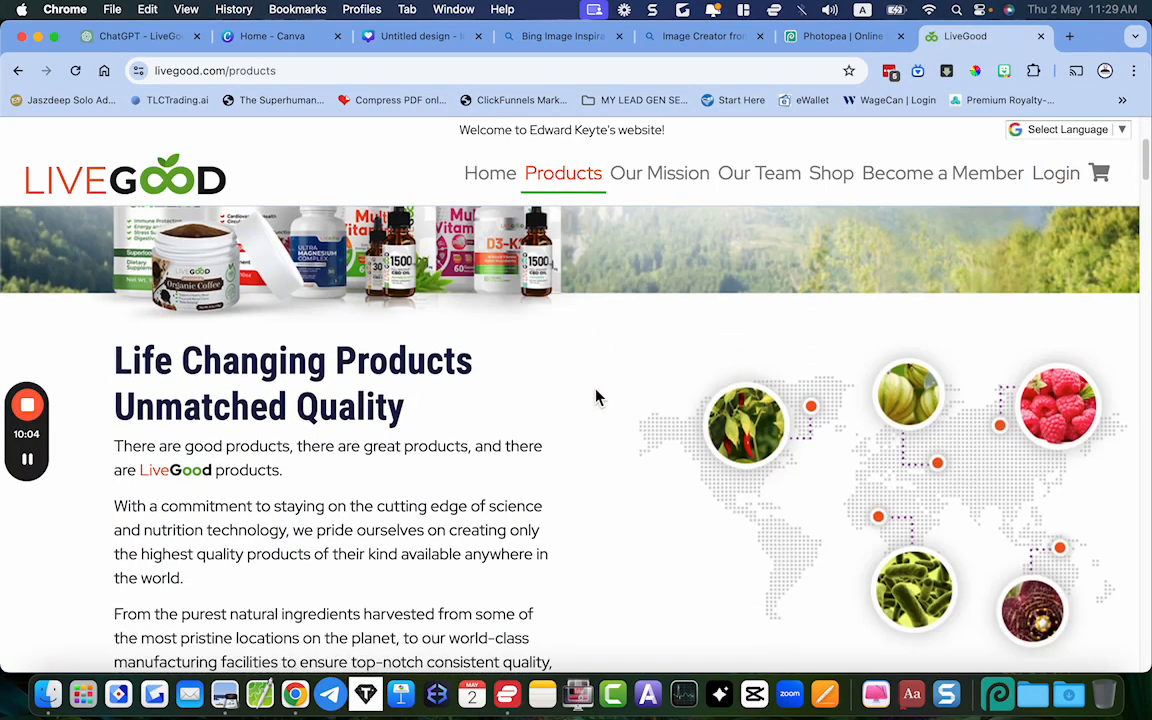
{"action": "scroll", "coordinate": [596, 398], "scroll_direction": "down", "scroll_amount": 10}
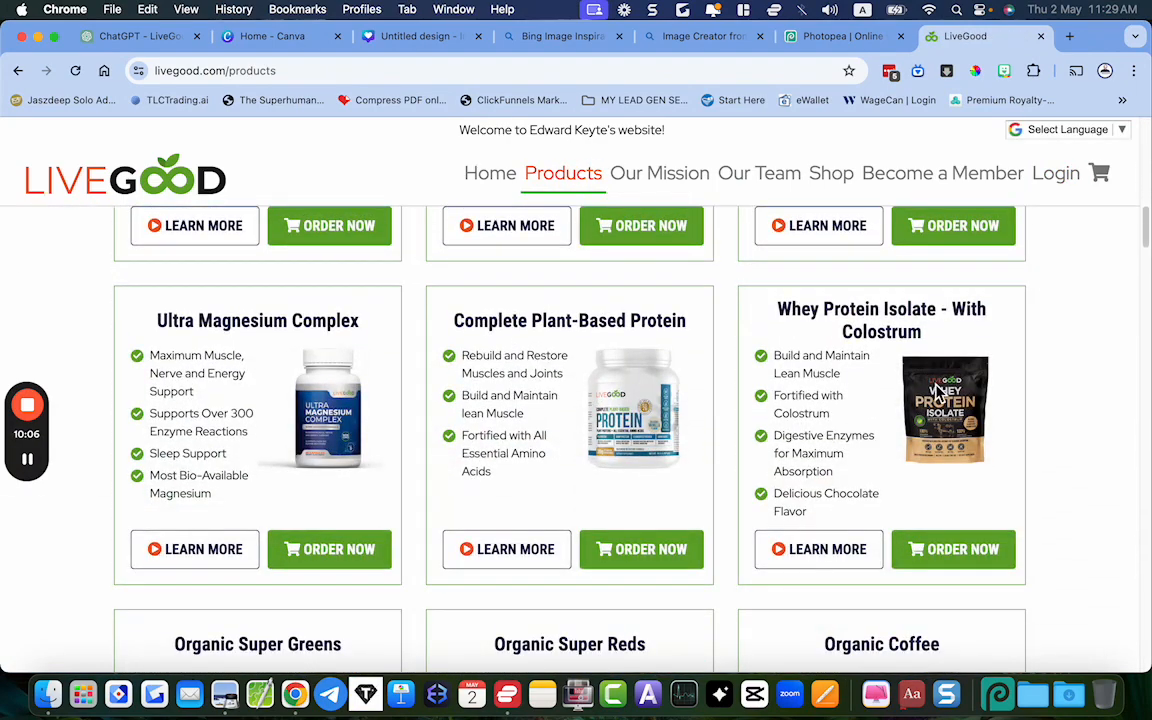
{"action": "right_click", "coordinate": [937, 392]}
{"action": "left_click", "coordinate": [835, 433]}
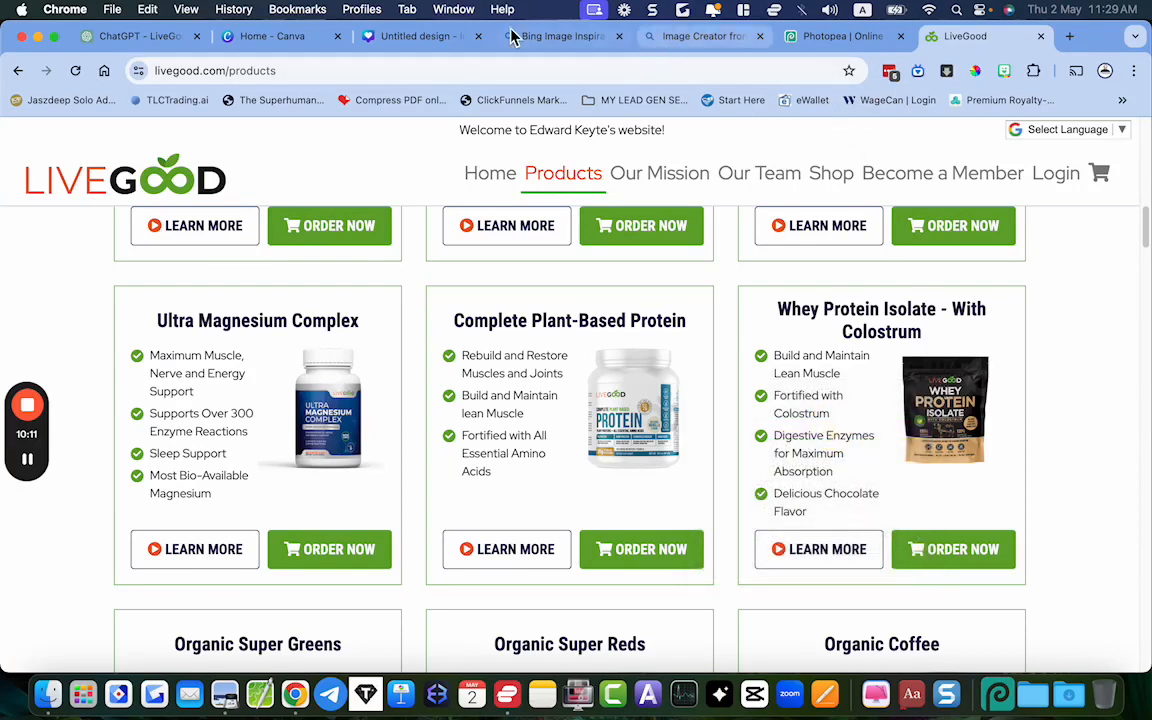
{"action": "left_click", "coordinate": [405, 38]}
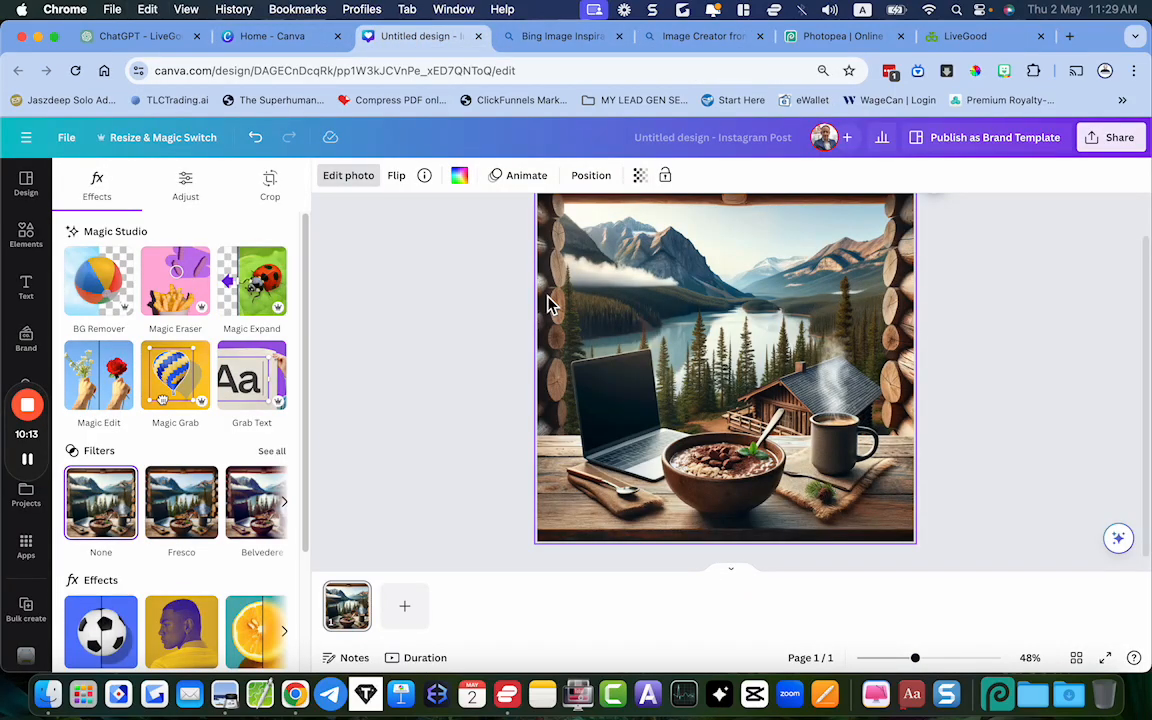
{"action": "key", "text": "super+v"}
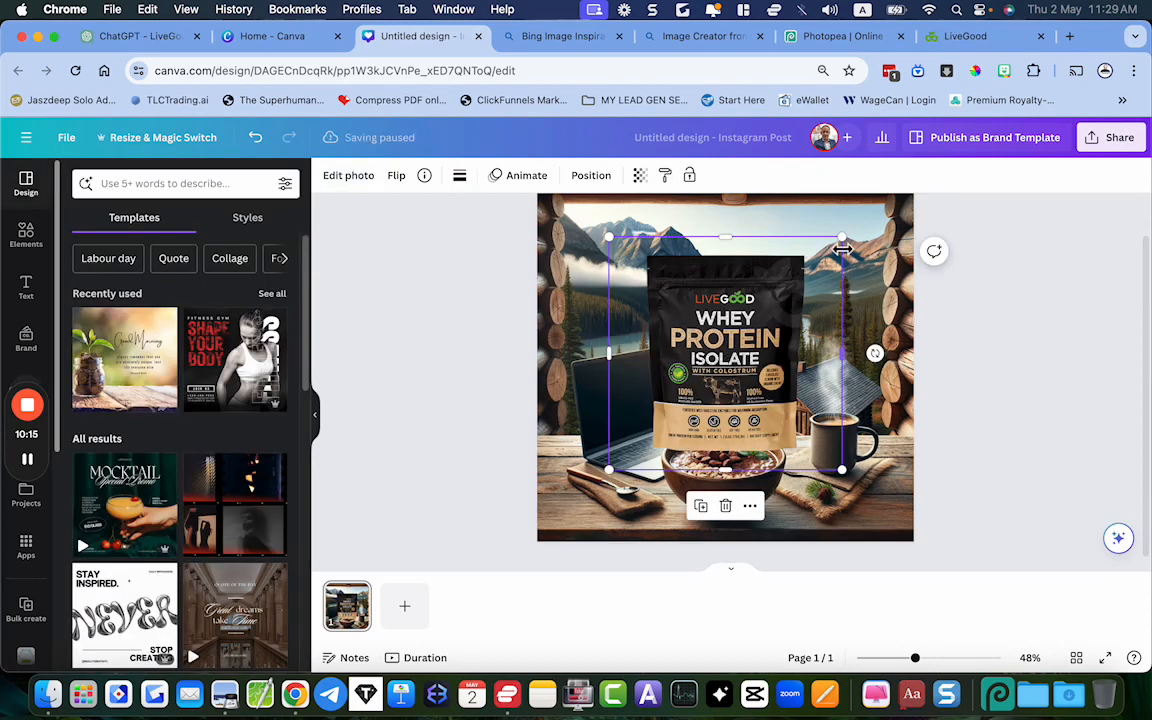
Shrink the whey protein pouch, place it over the bowl area and send it to the back so the bowl overlaps it
{"action": "left_click_drag", "start_coordinate": [842, 237], "coordinate": [790, 289]}
{"action": "left_click_drag", "start_coordinate": [724, 344], "coordinate": [744, 376]}
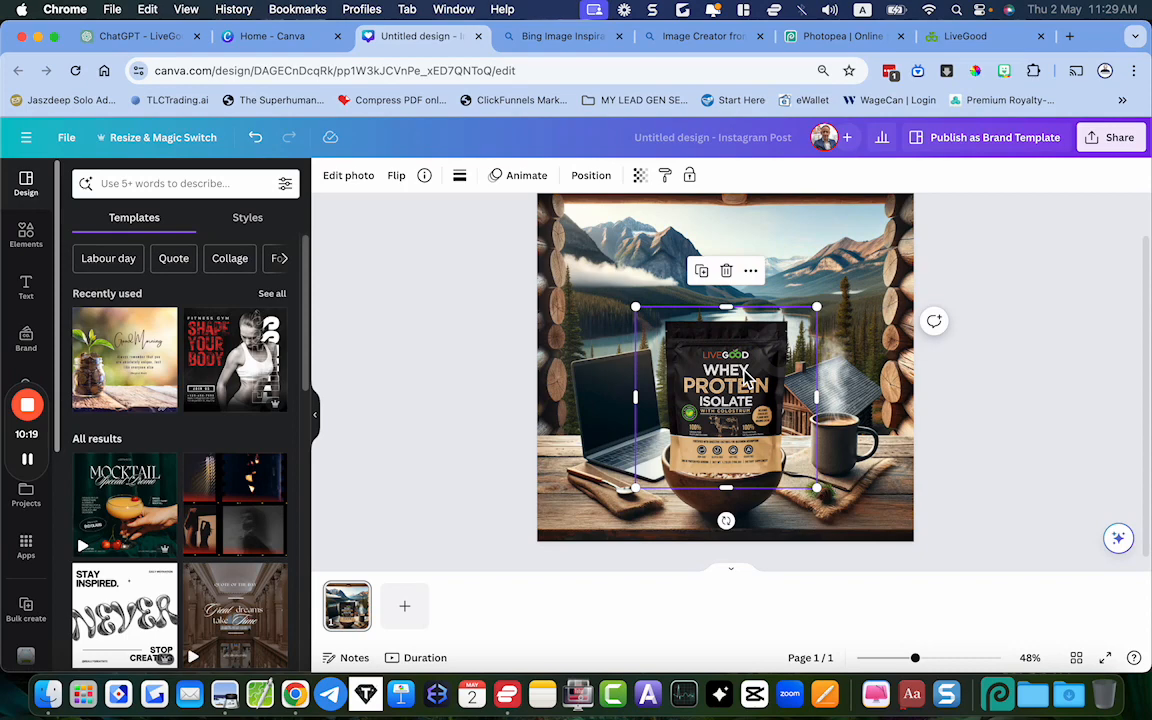
{"action": "right_click", "coordinate": [745, 378]}
{"action": "mouse_move", "coordinate": [806, 400]}
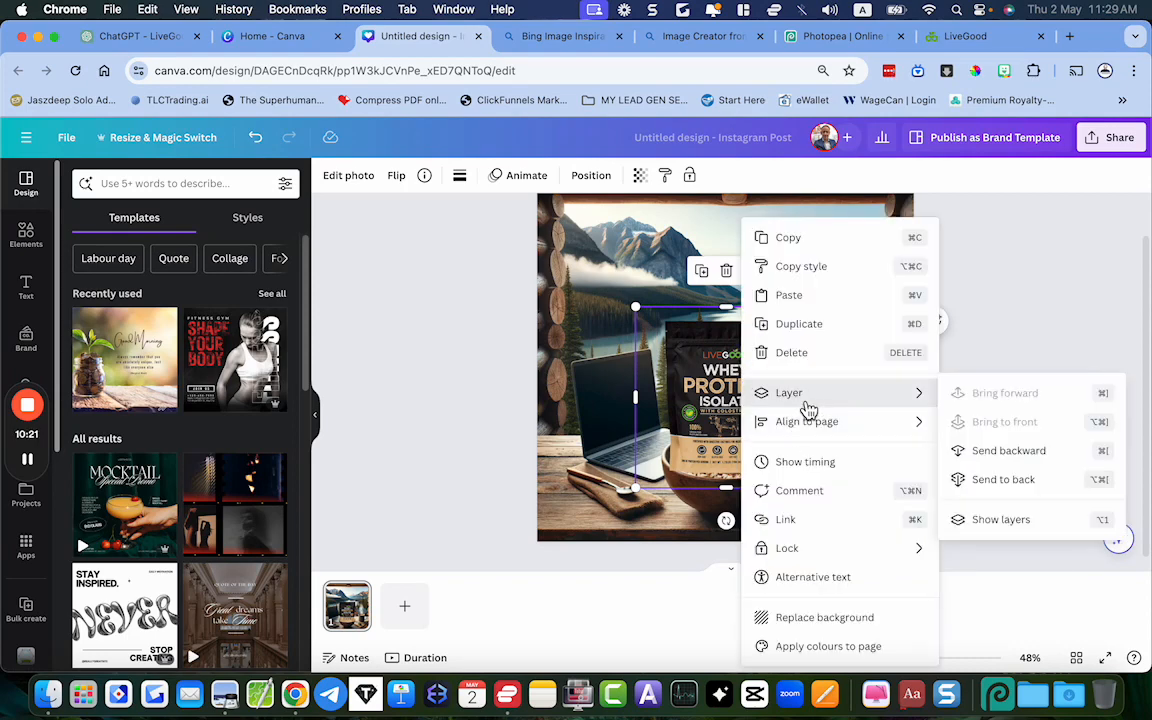
{"action": "left_click", "coordinate": [1005, 480]}
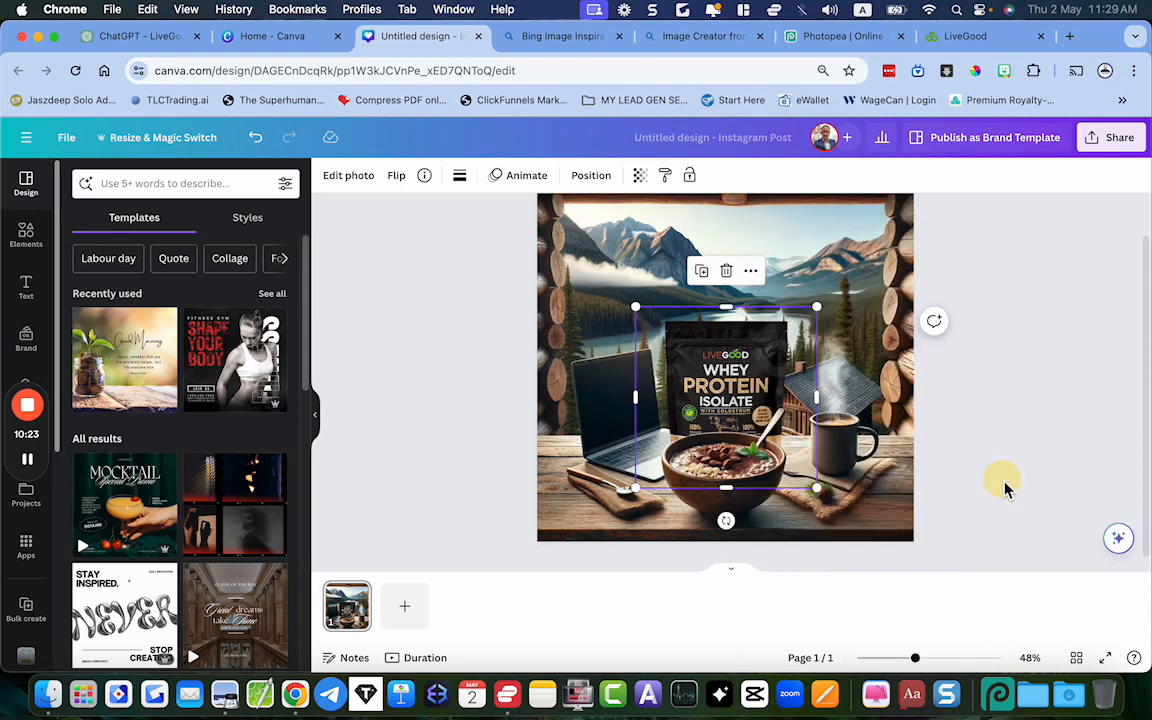
Lower the pouch slightly behind the bowl, deselect it and check the composition up close
{"action": "left_click_drag", "start_coordinate": [746, 385], "coordinate": [746, 402]}
{"action": "left_click", "coordinate": [1075, 390]}
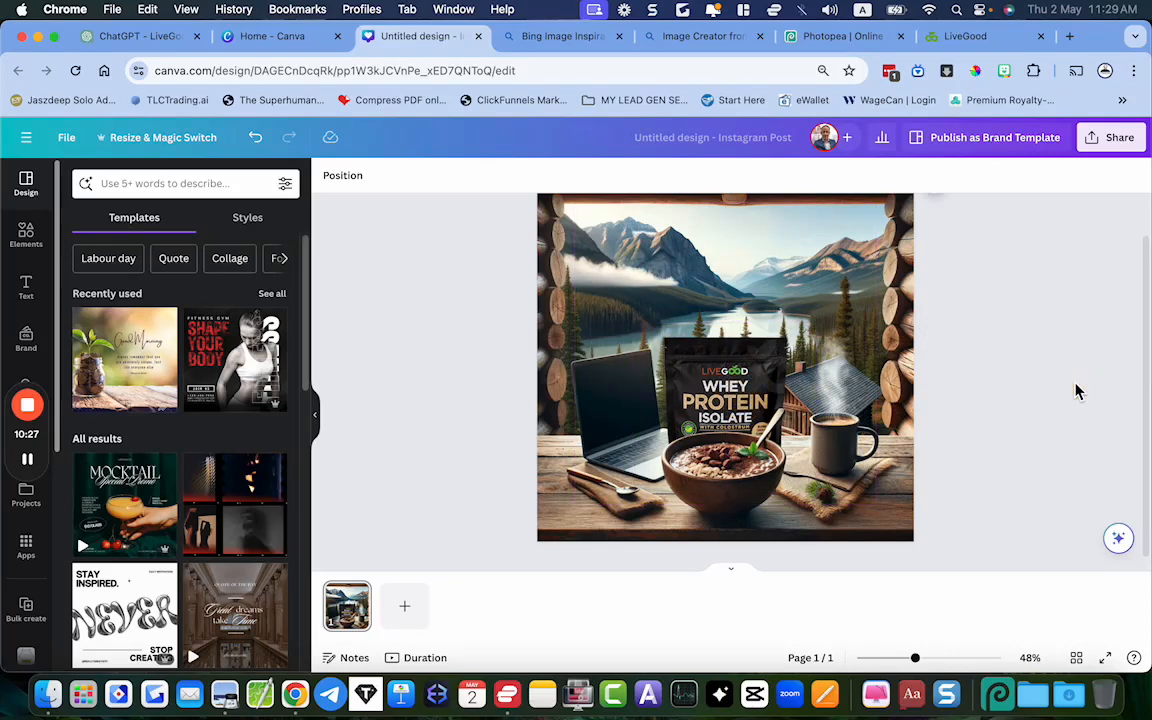
{"action": "left_click", "coordinate": [983, 300]}
{"action": "scroll", "coordinate": [983, 295], "scroll_direction": "up", "scroll_amount": 5}
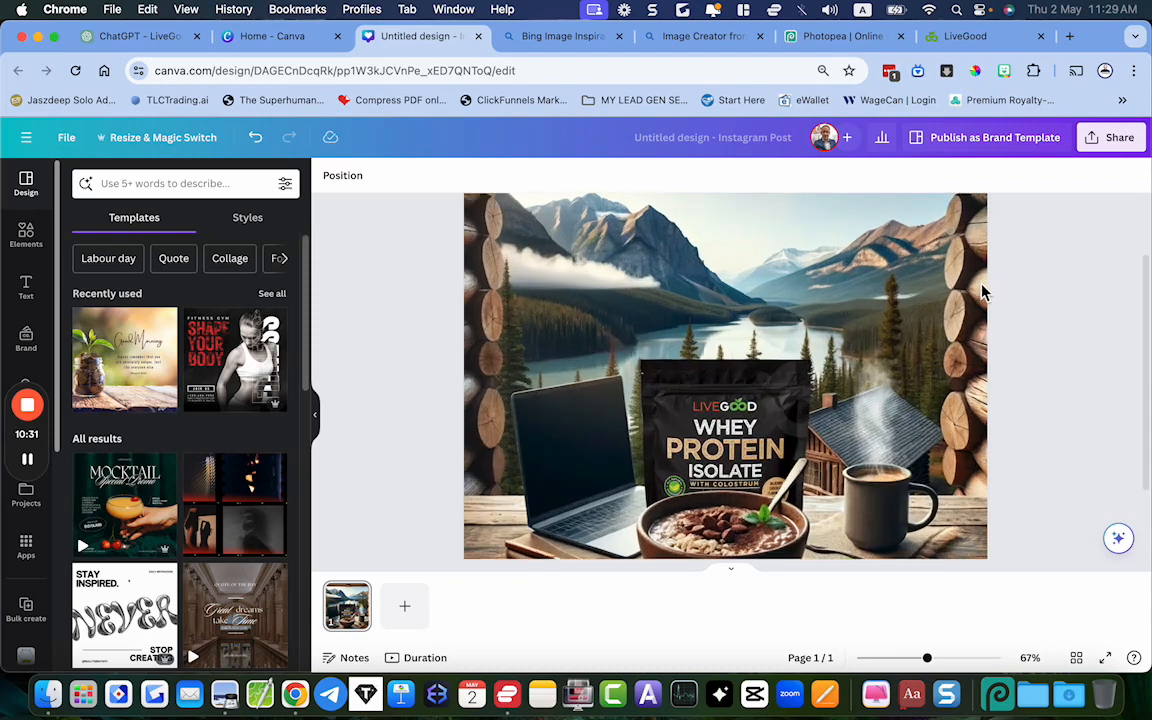
{"action": "scroll", "coordinate": [981, 291], "scroll_direction": "down", "scroll_amount": 3}
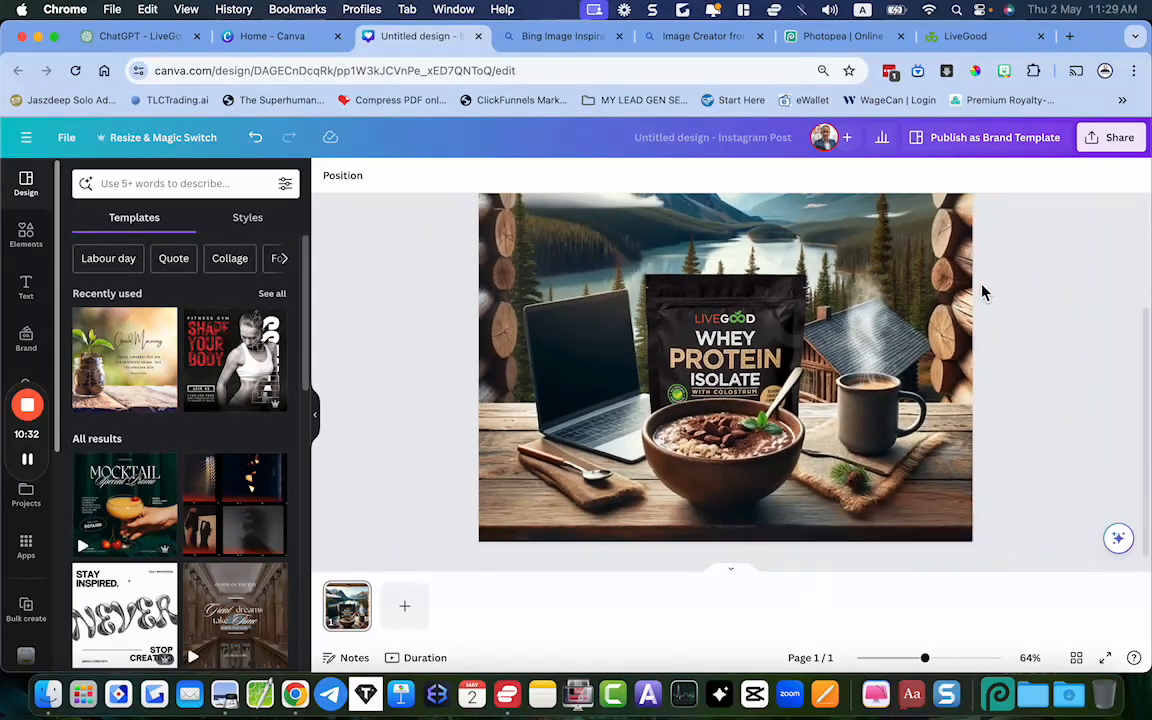
Try the Latte filter on the whey protein pouch photo and replace it with the Nordic filter
{"action": "left_click", "coordinate": [729, 319]}
{"action": "scroll", "coordinate": [740, 325], "scroll_direction": "down", "scroll_amount": 2}
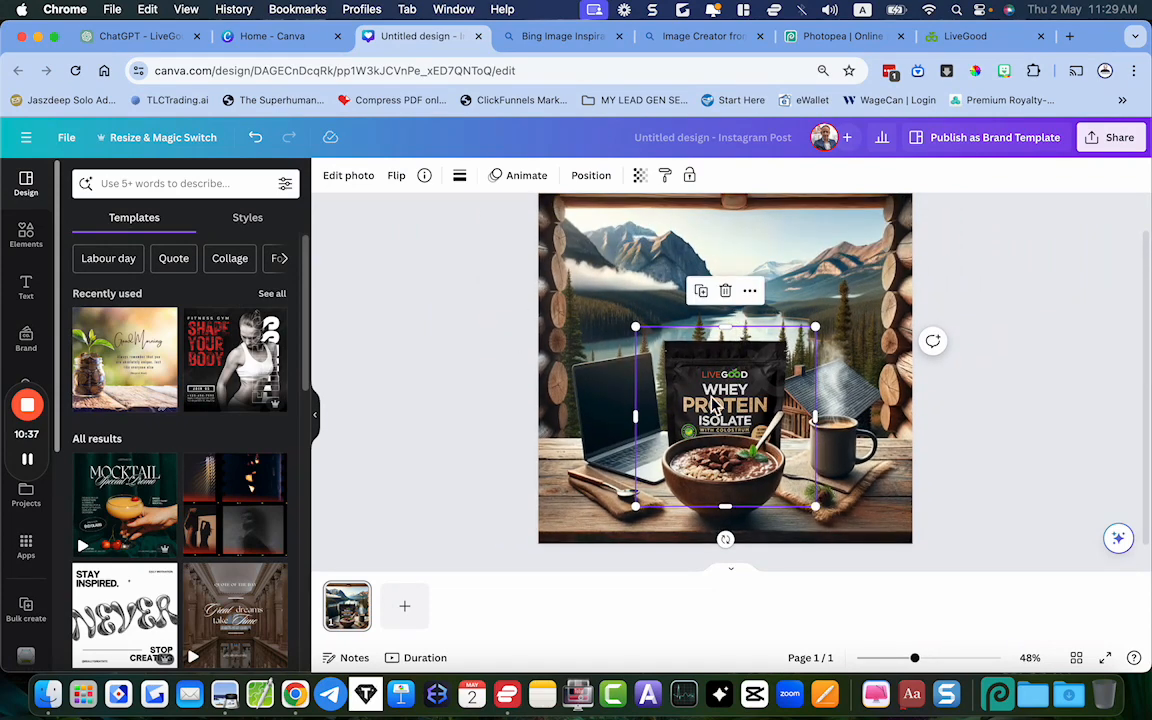
{"action": "left_click", "coordinate": [360, 184]}
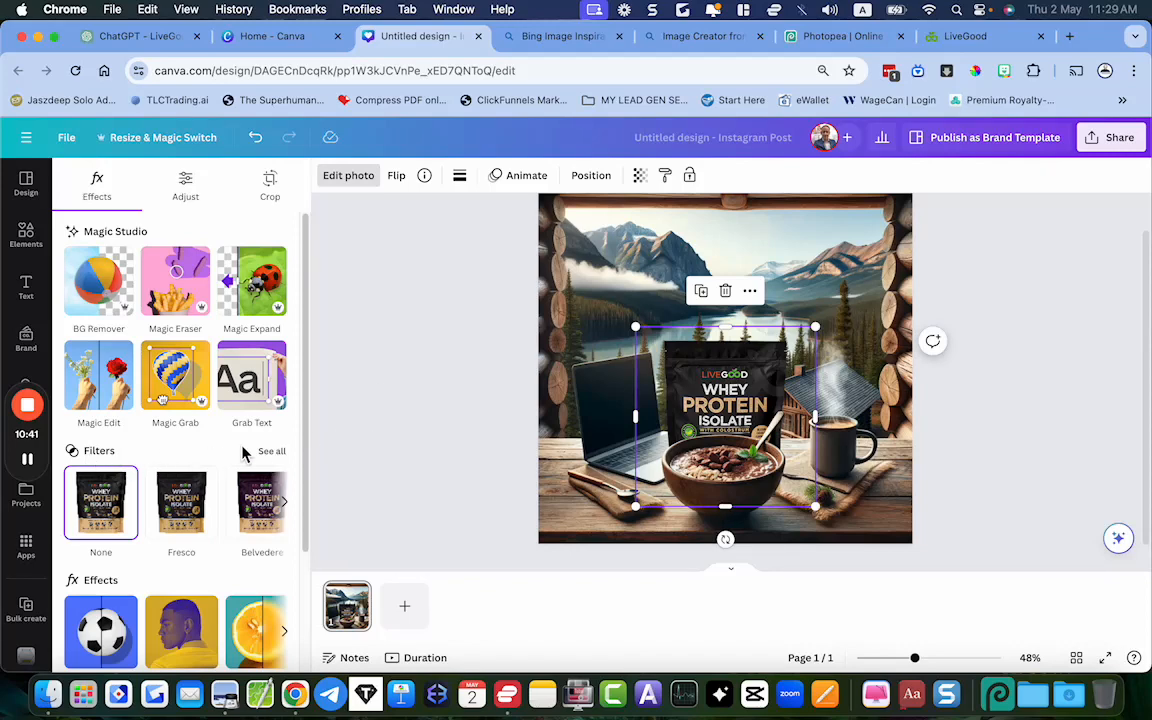
{"action": "left_click", "coordinate": [279, 454]}
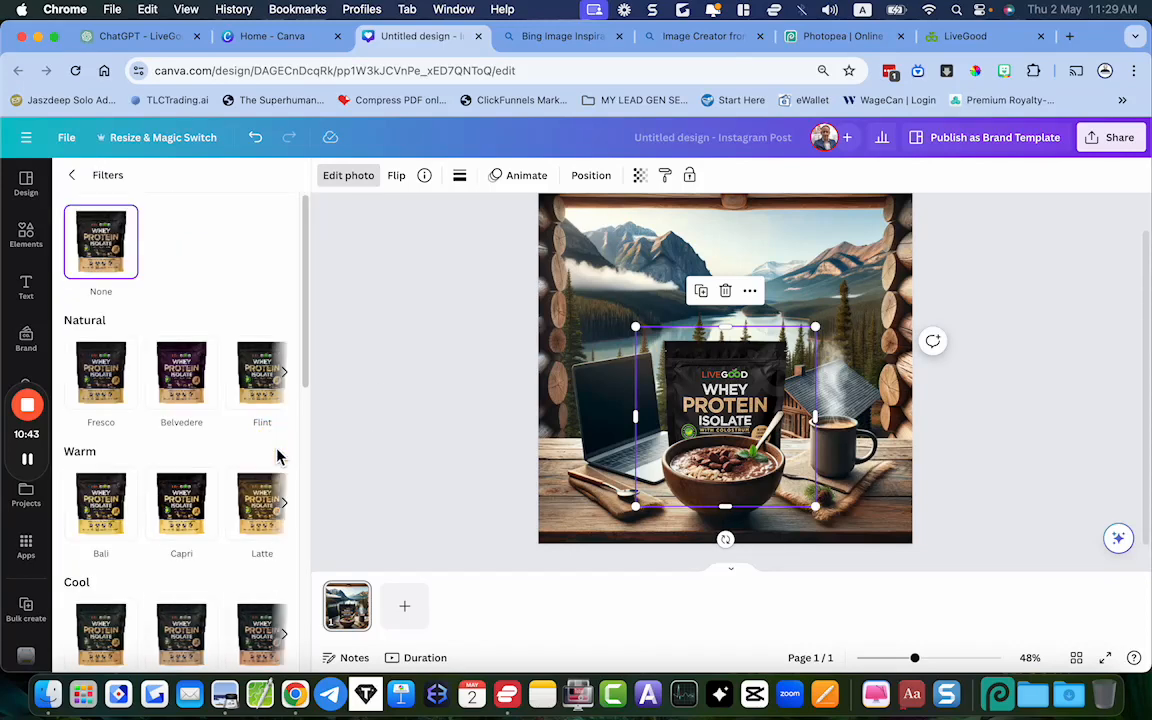
{"action": "left_click", "coordinate": [267, 511]}
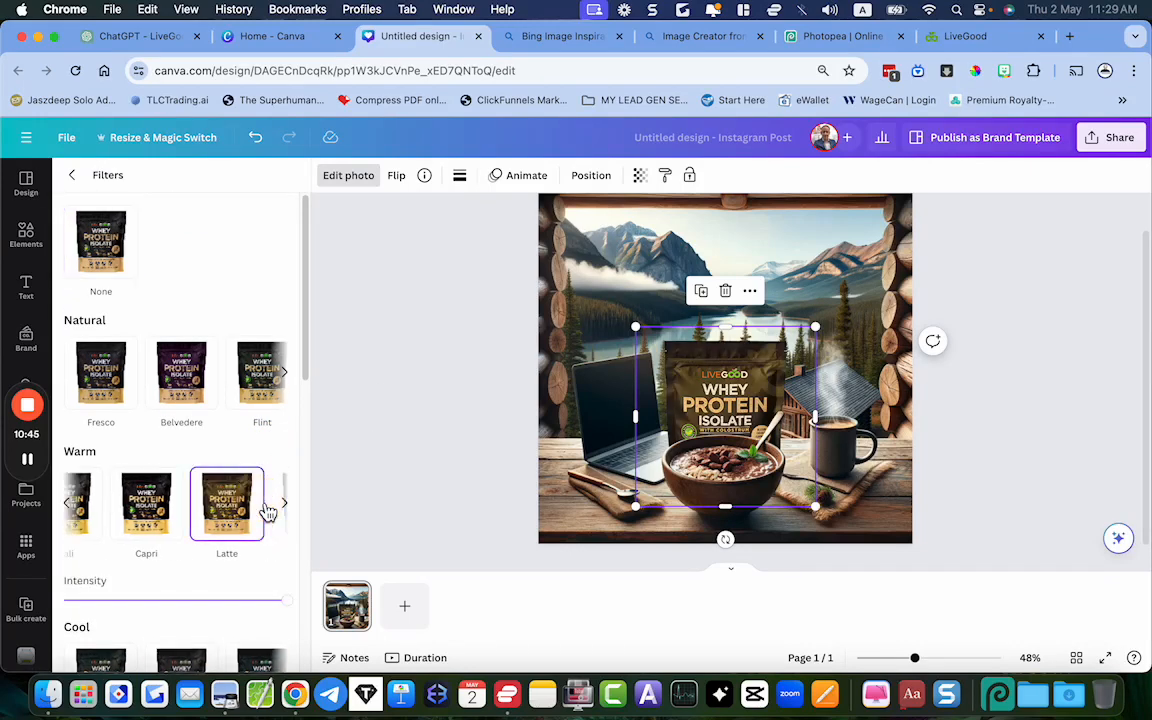
{"action": "scroll", "coordinate": [228, 448], "scroll_direction": "down", "scroll_amount": 2}
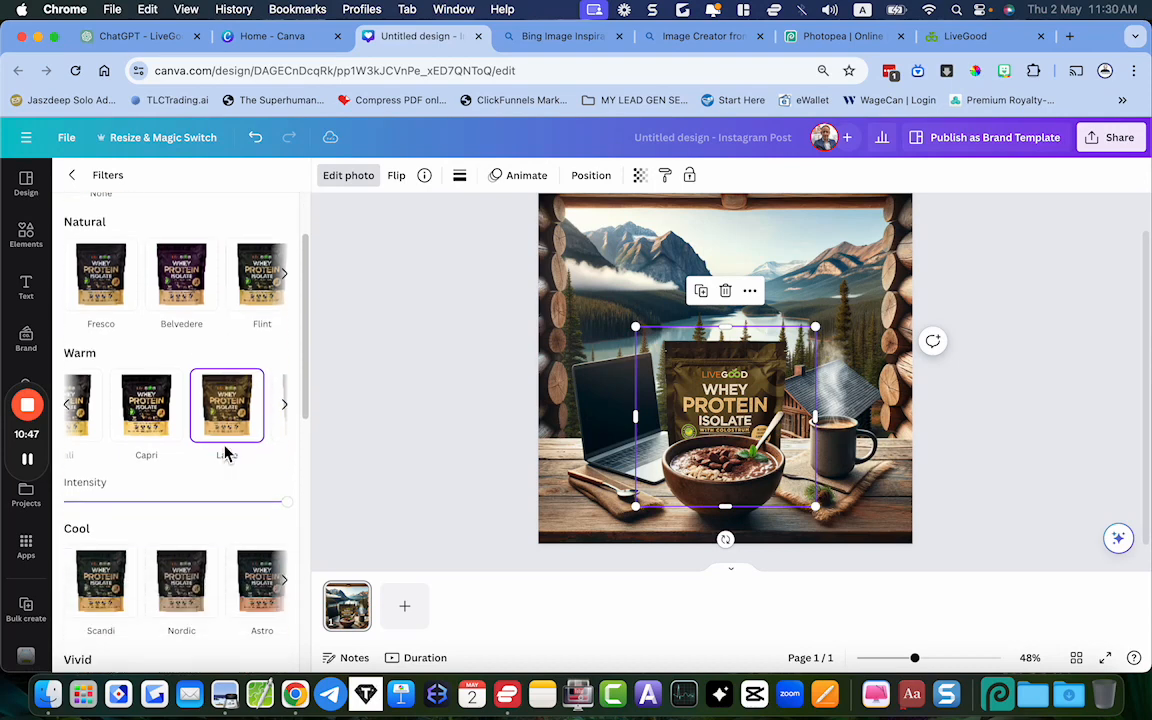
{"action": "left_click", "coordinate": [184, 577]}
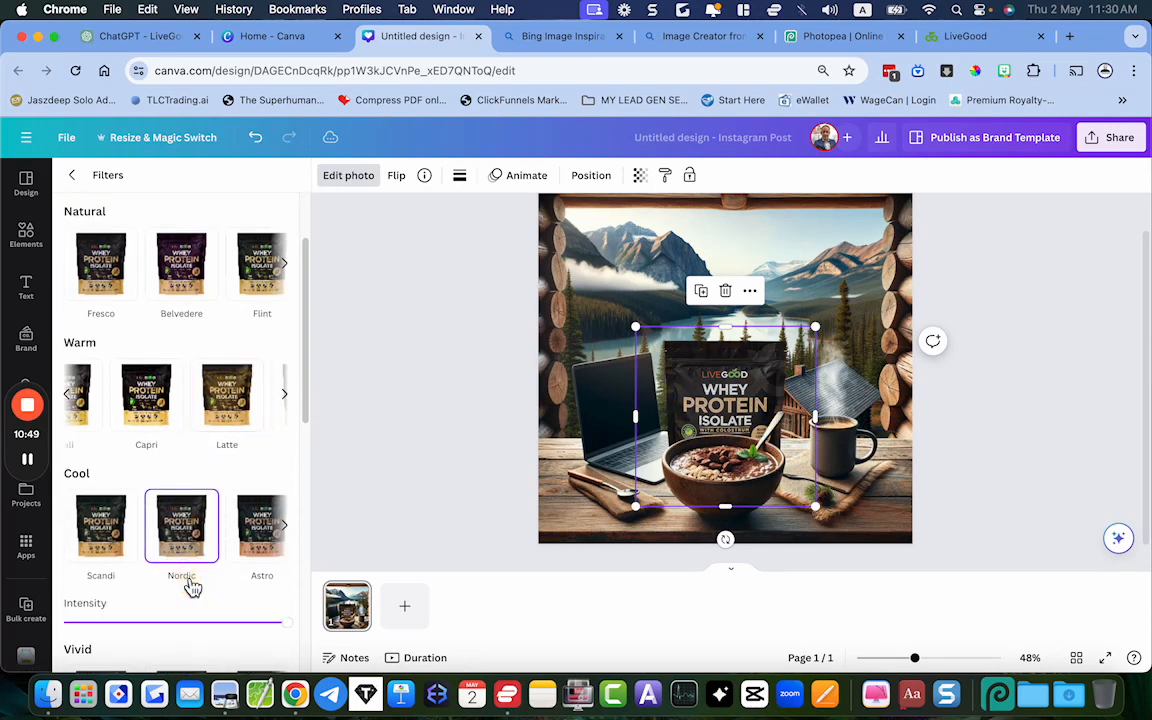
Try the Astro filter and then the Hazel and Whimsi filters from the Soft group on the pouch photo
{"action": "left_click", "coordinate": [257, 530]}
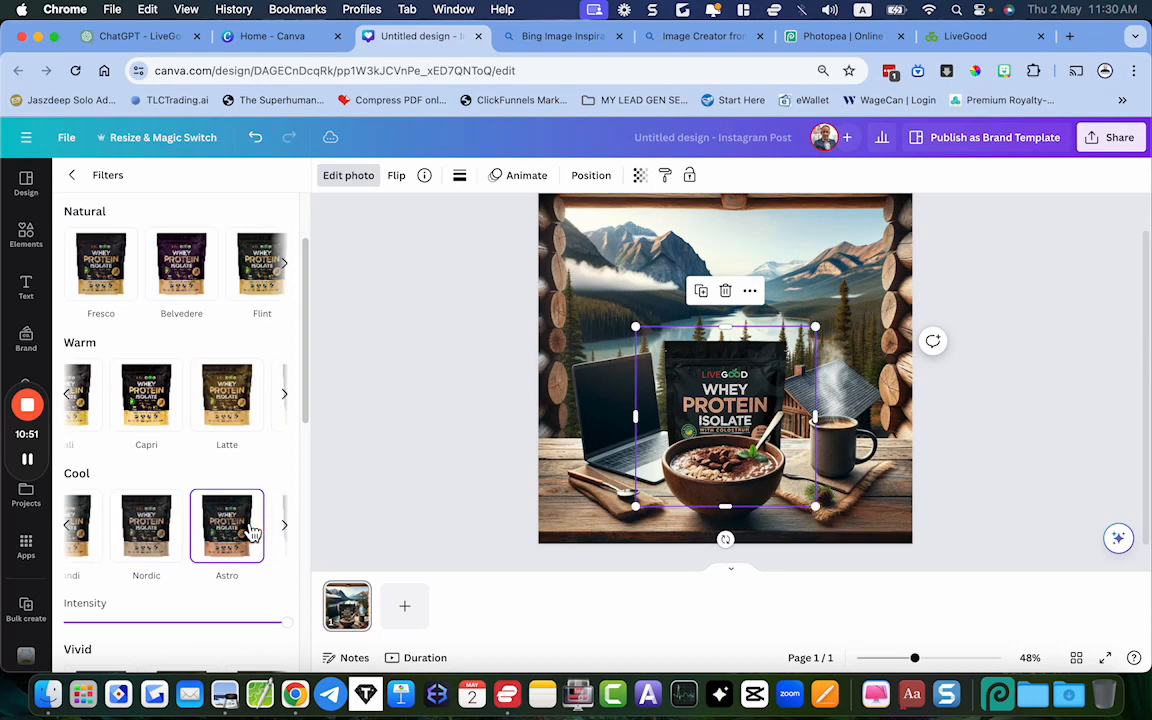
{"action": "scroll", "coordinate": [196, 486], "scroll_direction": "down", "scroll_amount": 1}
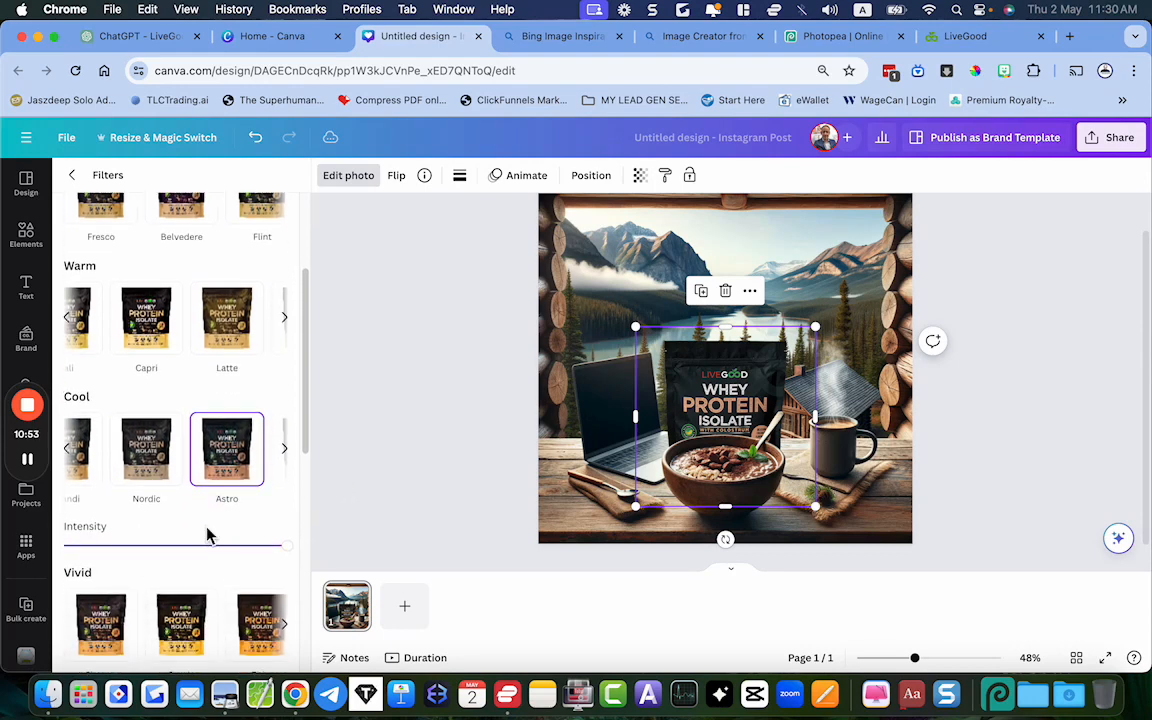
{"action": "scroll", "coordinate": [224, 474], "scroll_direction": "down", "scroll_amount": 3}
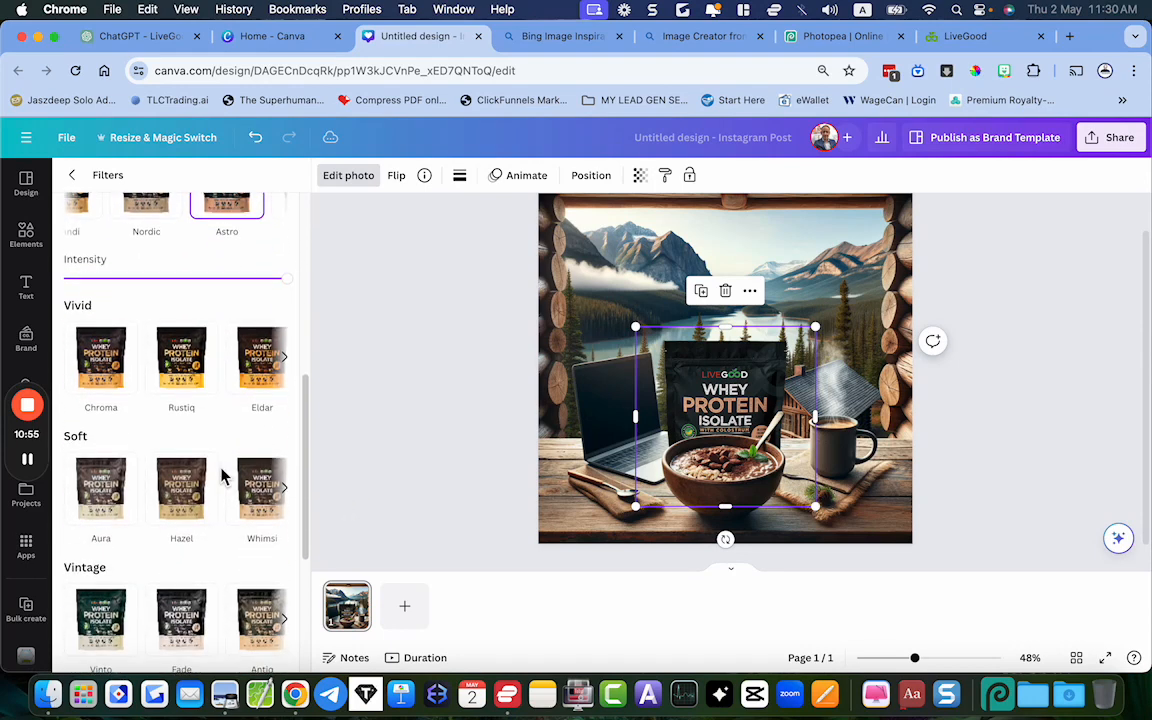
{"action": "left_click", "coordinate": [182, 503]}
{"action": "key", "text": "super+z"}
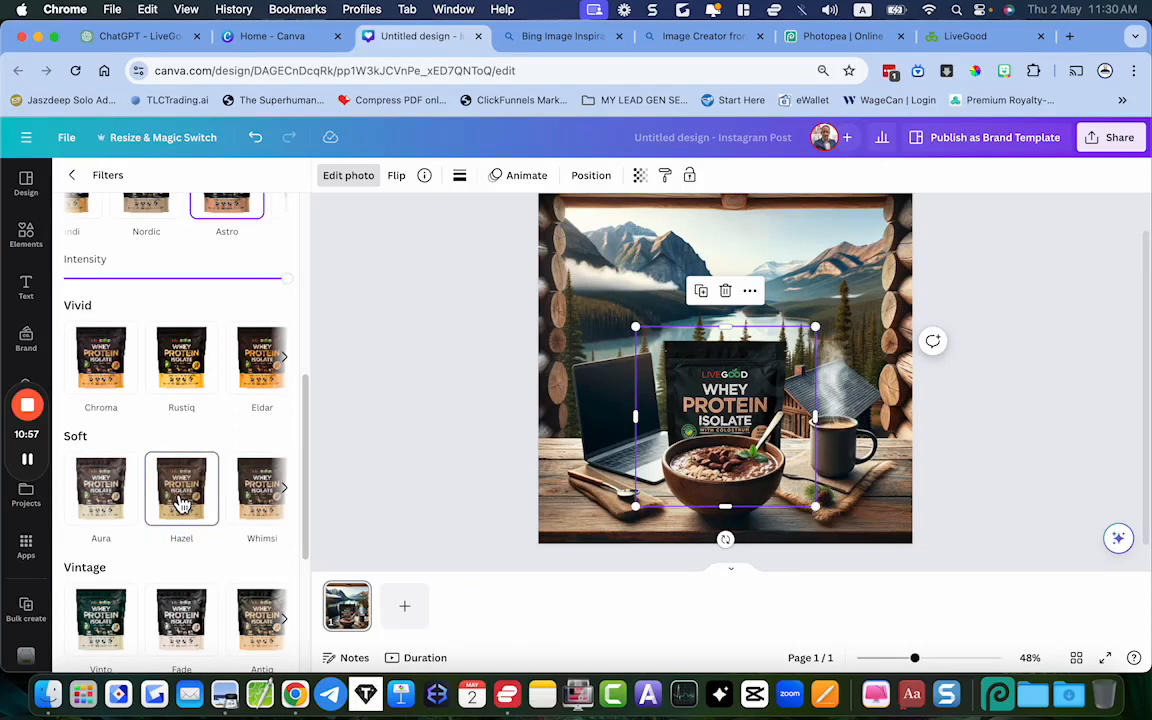
{"action": "left_click", "coordinate": [268, 488]}
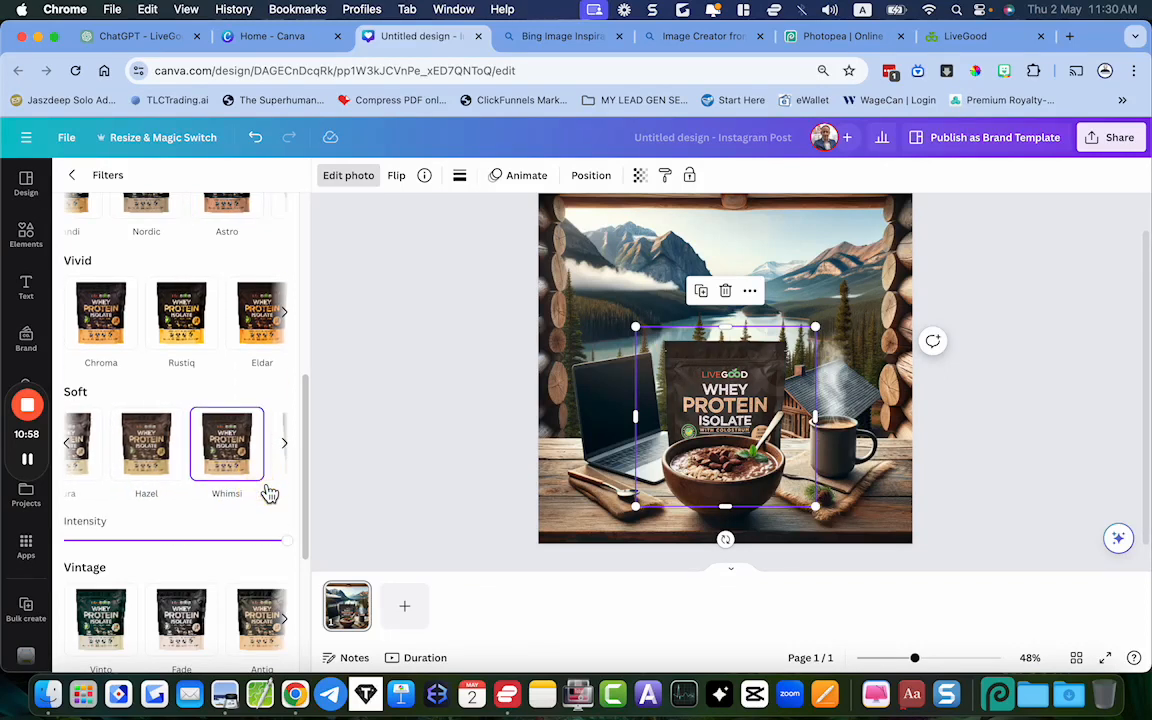
Compare the Soft filters Hazel and Oceanic on the pouch, apply Nimbus and deselect the photo
{"action": "left_click", "coordinate": [157, 463]}
{"action": "left_click", "coordinate": [219, 470]}
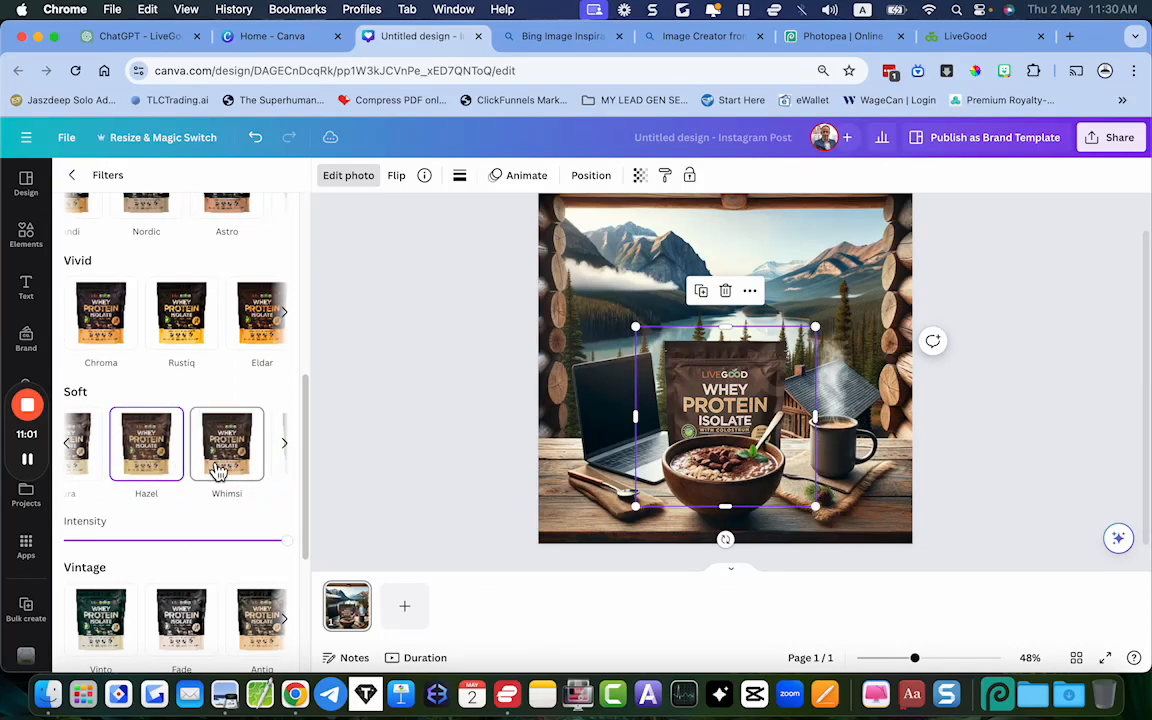
{"action": "left_click", "coordinate": [218, 471]}
{"action": "left_click", "coordinate": [218, 471]}
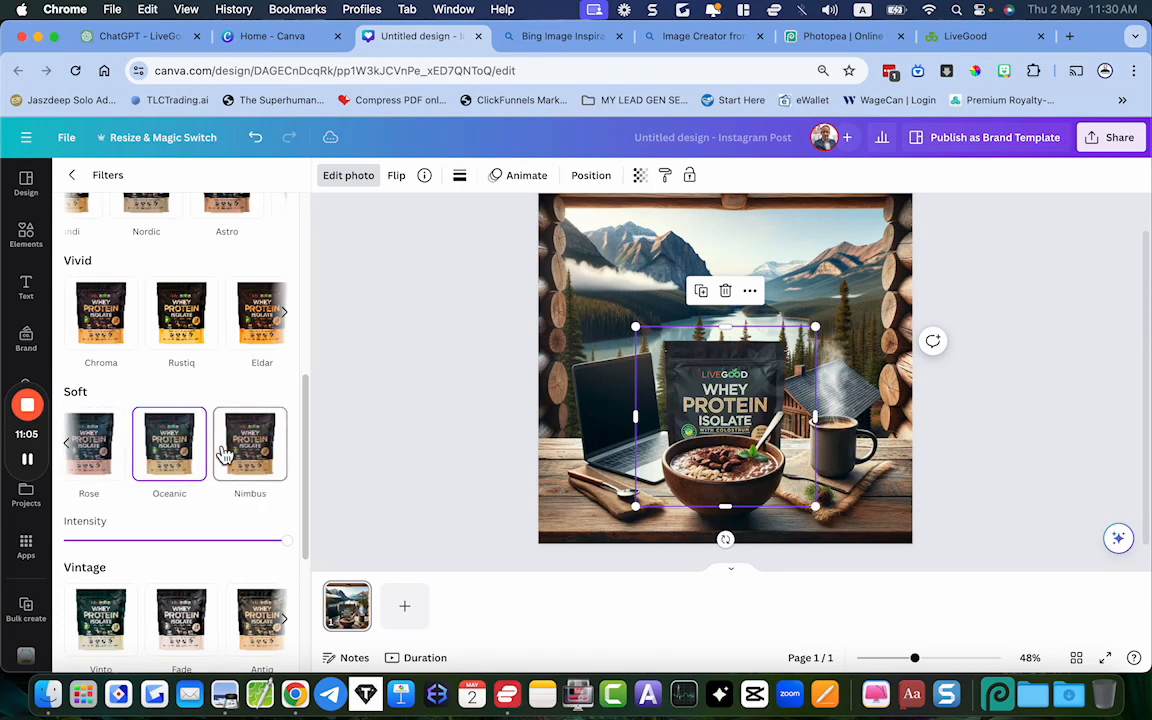
{"action": "left_click", "coordinate": [255, 455]}
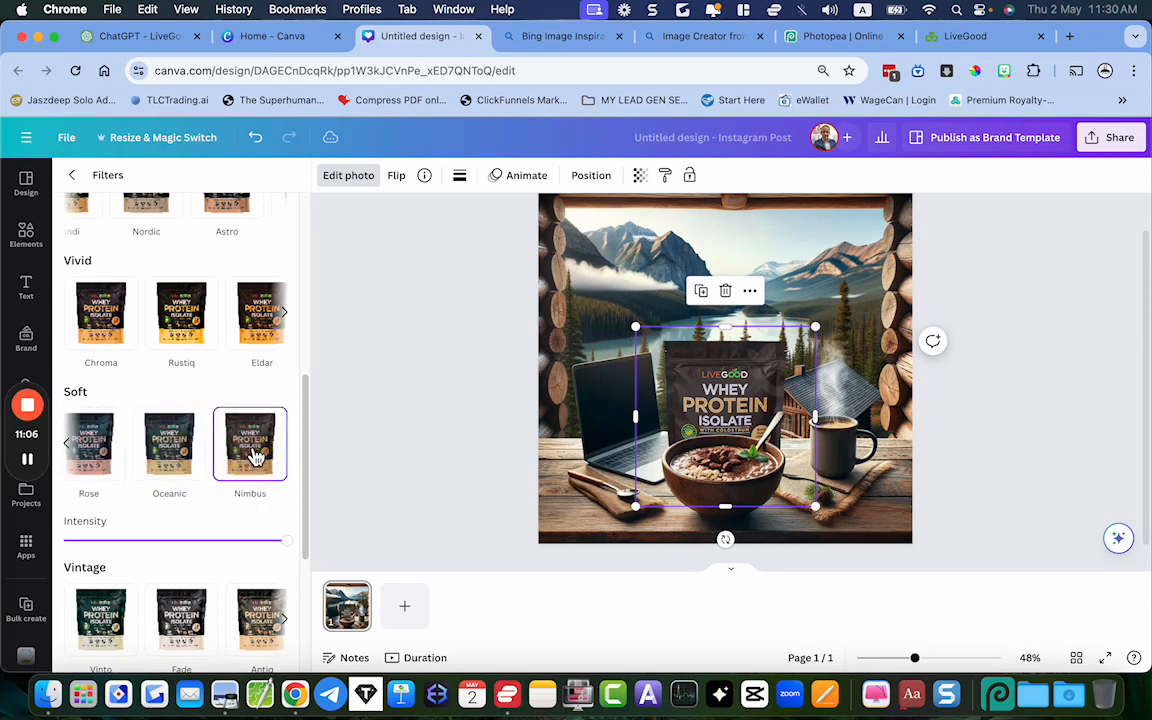
{"action": "left_click", "coordinate": [433, 364]}
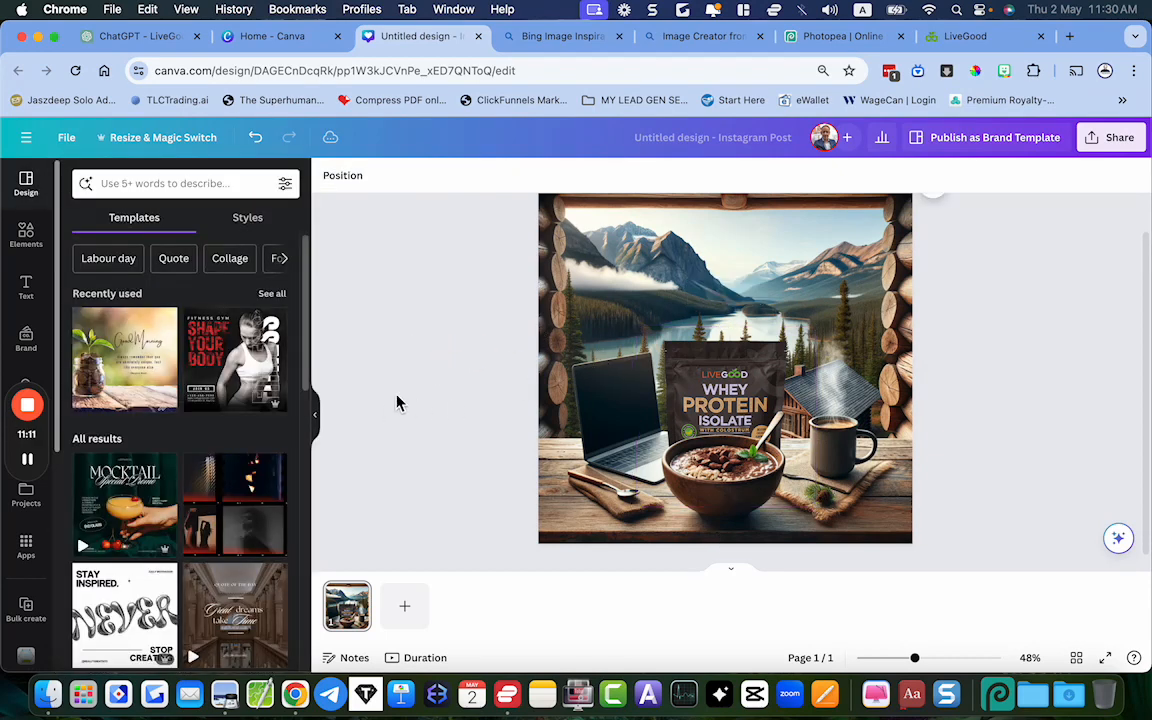
Lower the whey protein pouch photo's brightness to about -26 and deselect it
{"action": "left_click", "coordinate": [700, 368]}
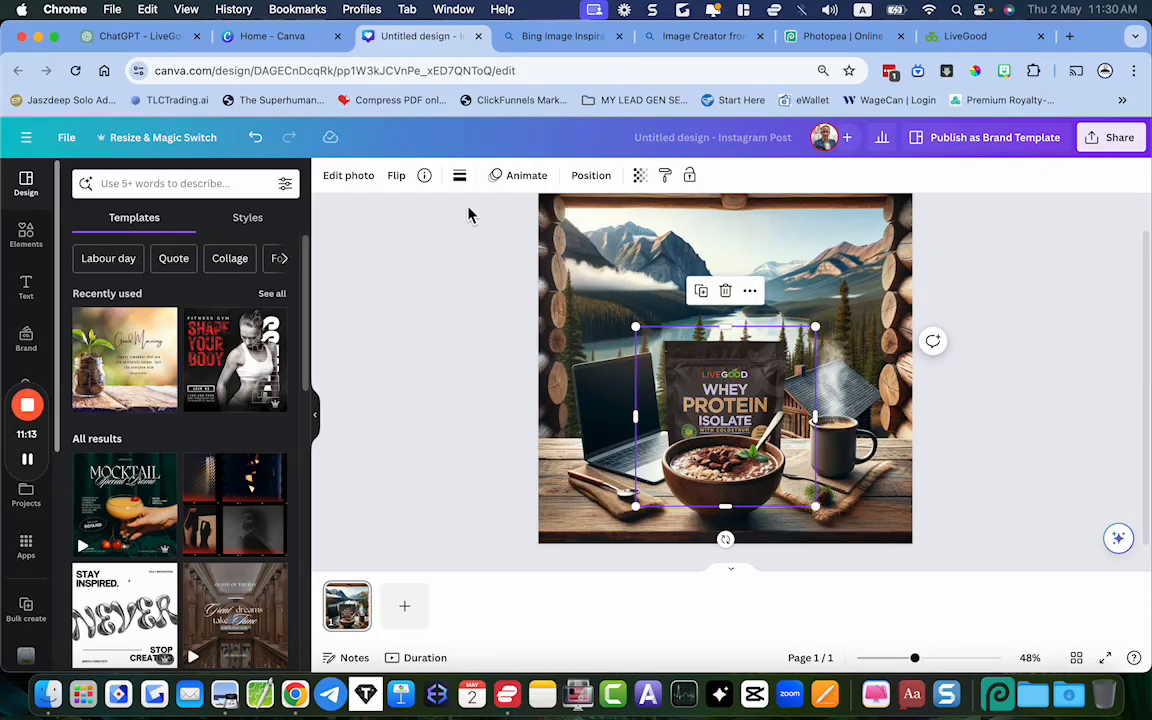
{"action": "left_click", "coordinate": [345, 178]}
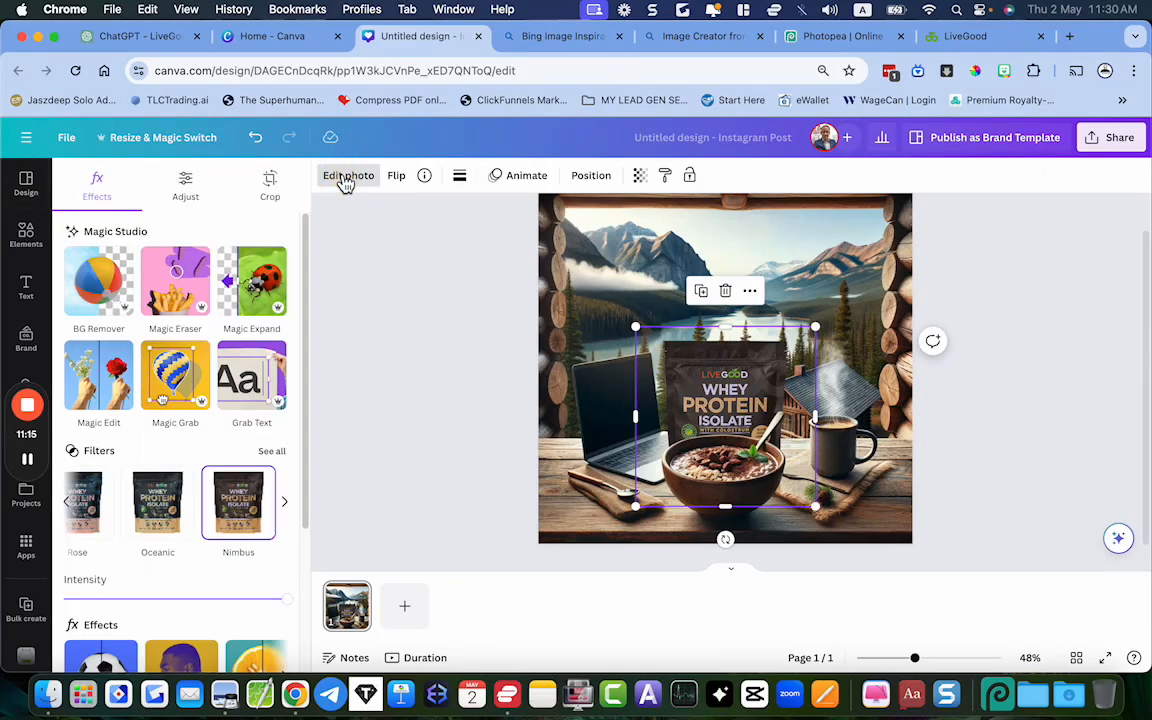
{"action": "left_click", "coordinate": [186, 186]}
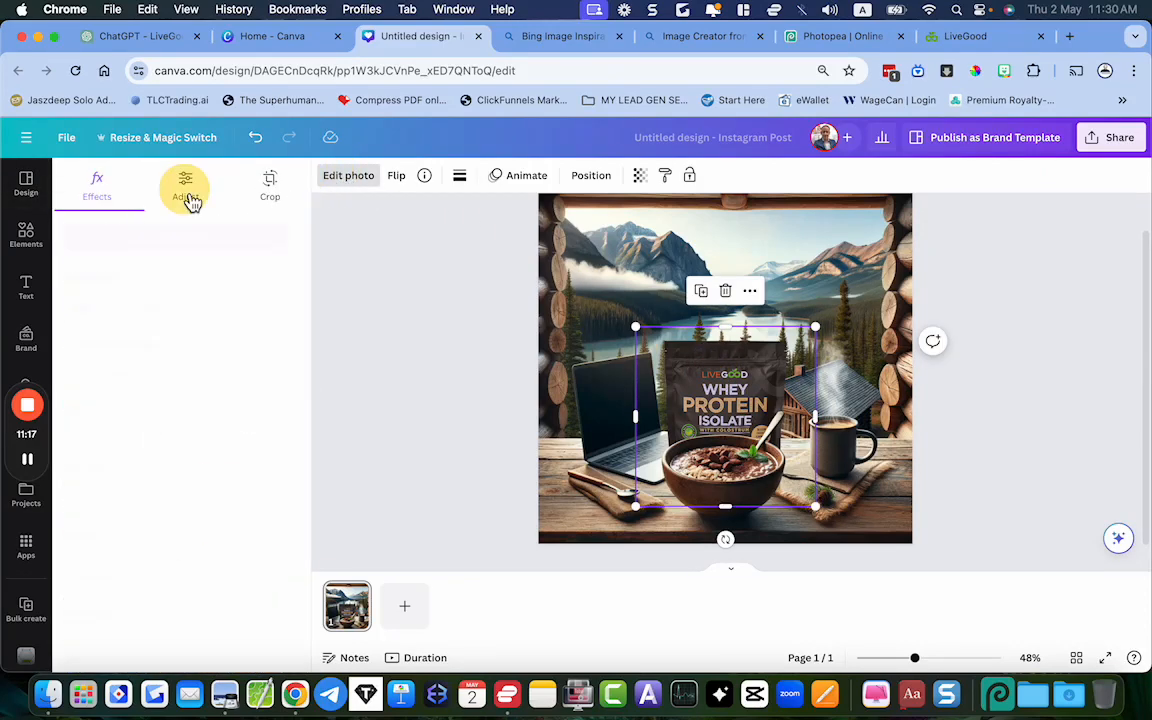
{"action": "left_click_drag", "start_coordinate": [180, 518], "coordinate": [151, 519]}
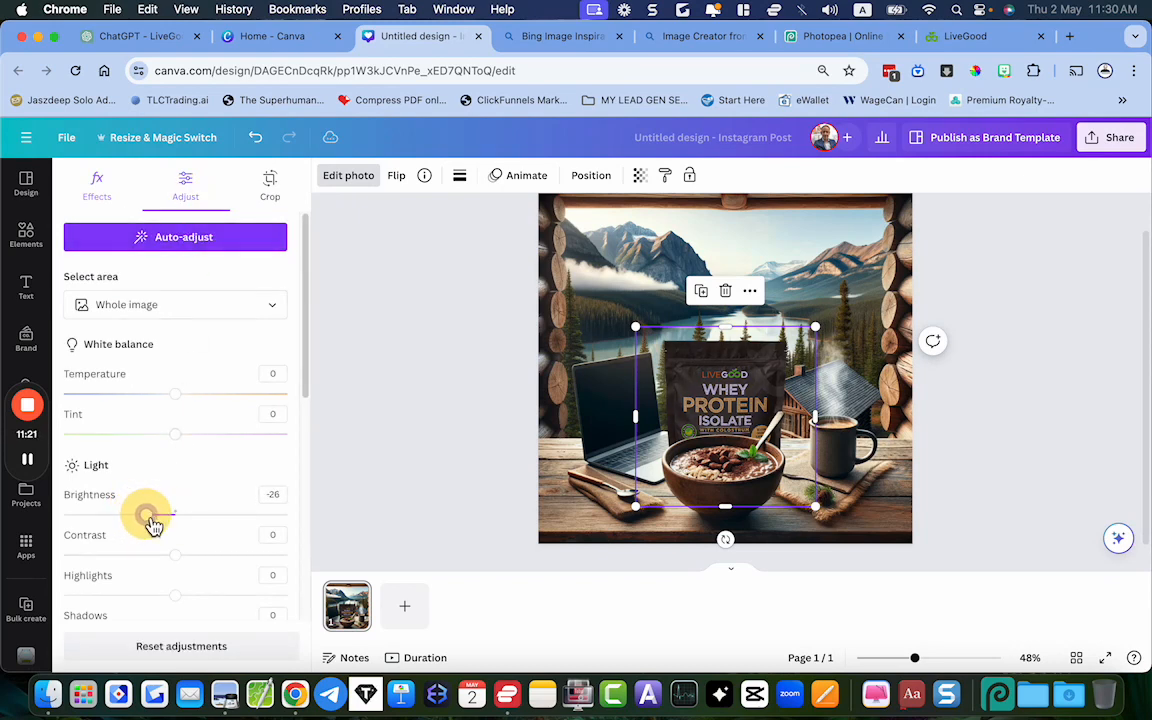
{"action": "left_click", "coordinate": [402, 362]}
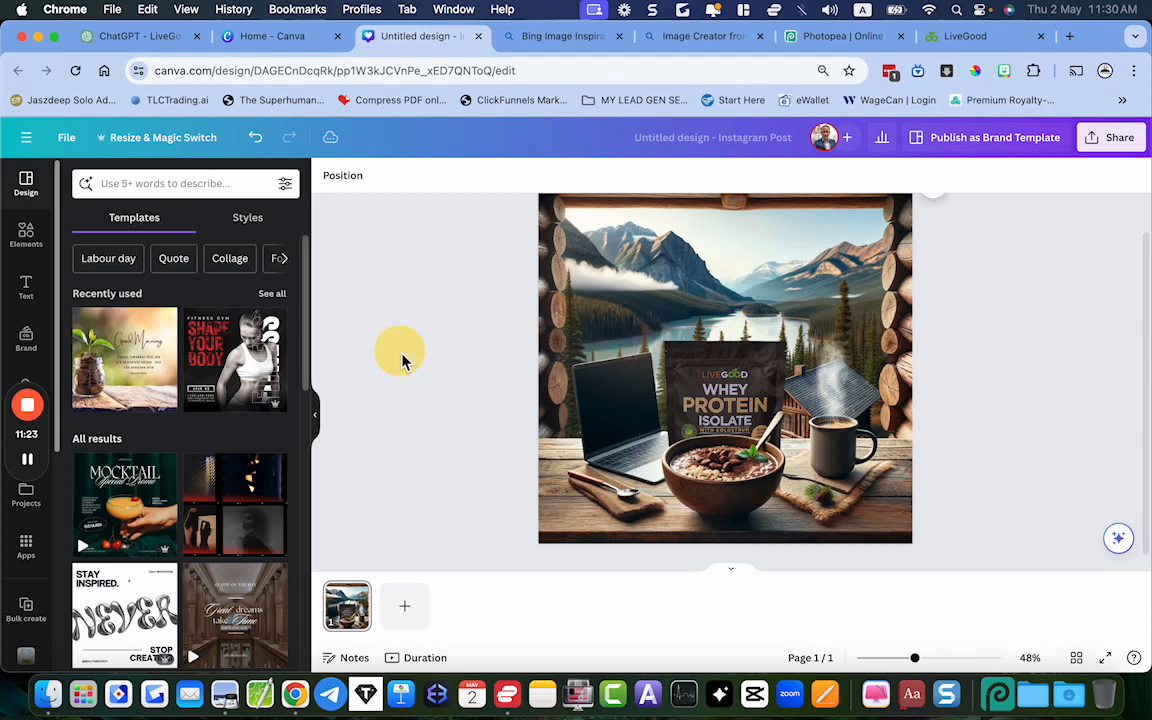
Move the bowl cutout aside over the spoon, undo the move and deselect it
{"action": "scroll", "coordinate": [444, 374], "scroll_direction": "down", "scroll_amount": 2}
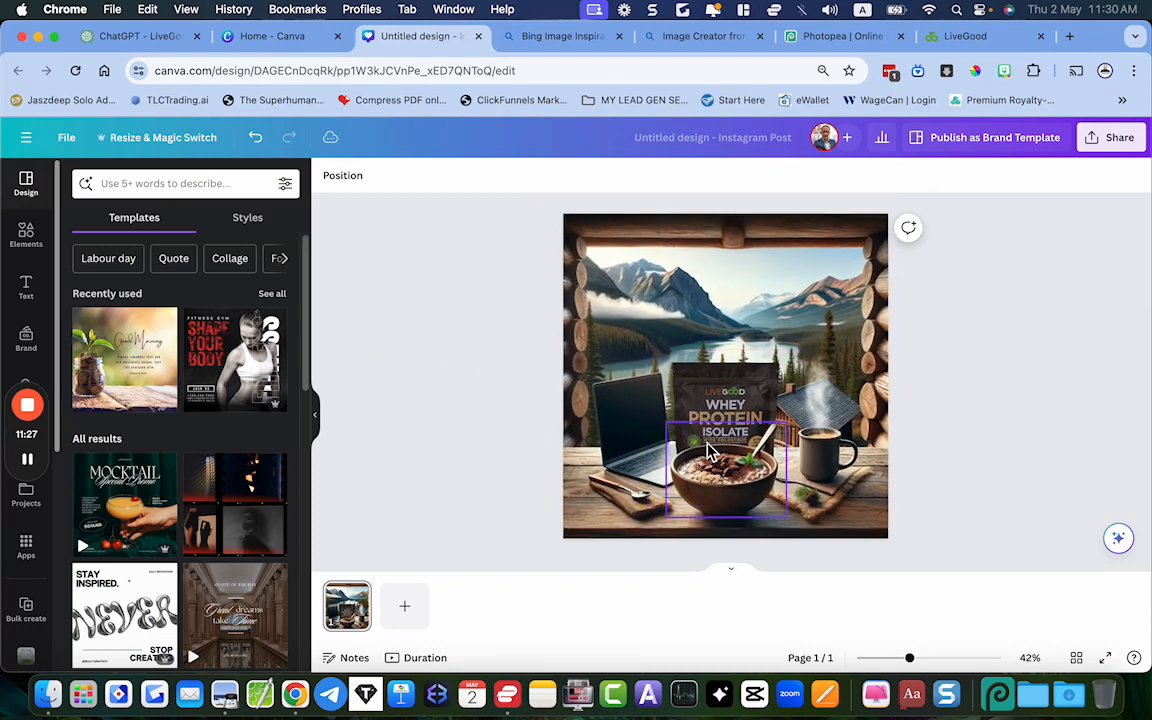
{"action": "left_click_drag", "start_coordinate": [699, 470], "coordinate": [629, 479]}
{"action": "key", "text": "super+z"}
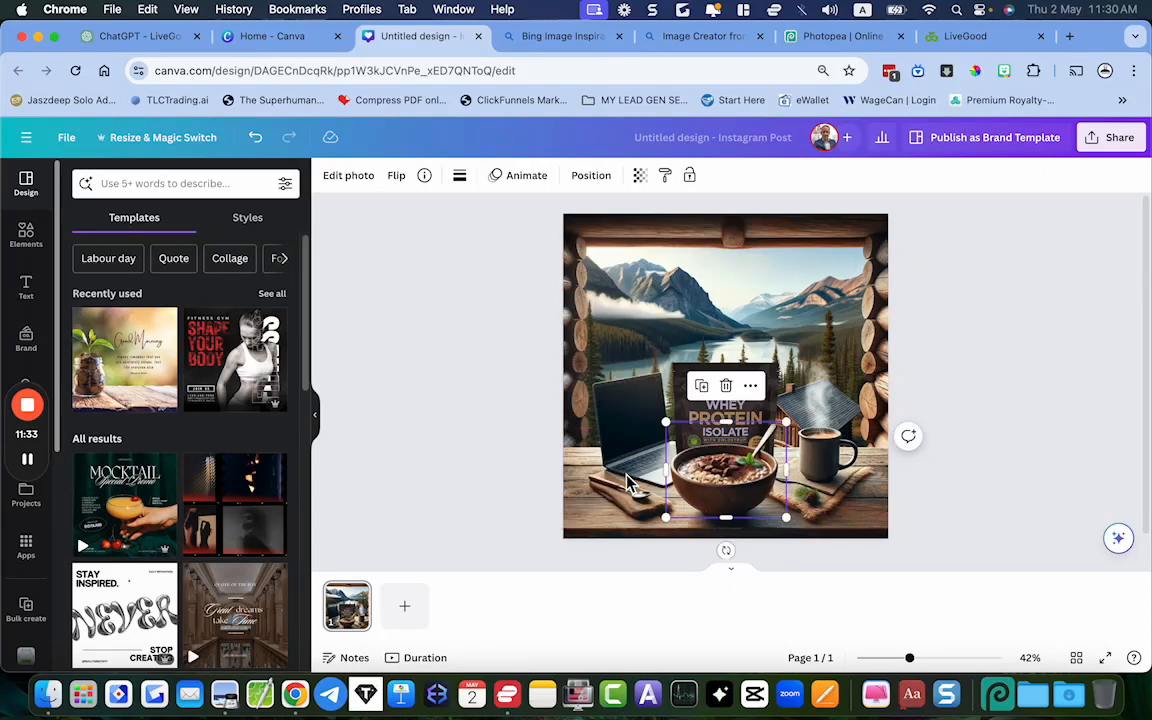
{"action": "left_click", "coordinate": [969, 442]}
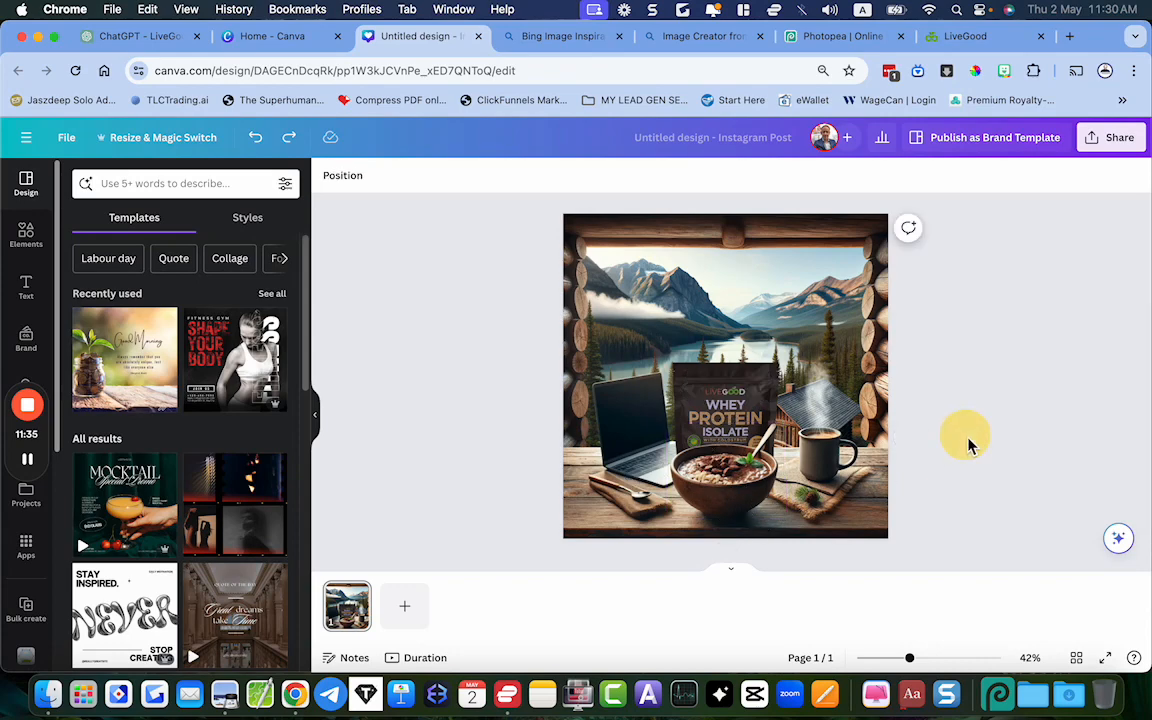
Examine how the darkened pouch blends with the bowl and cabin scene, both close up and from further out
{"action": "scroll", "coordinate": [967, 441], "scroll_direction": "up", "scroll_amount": 3}
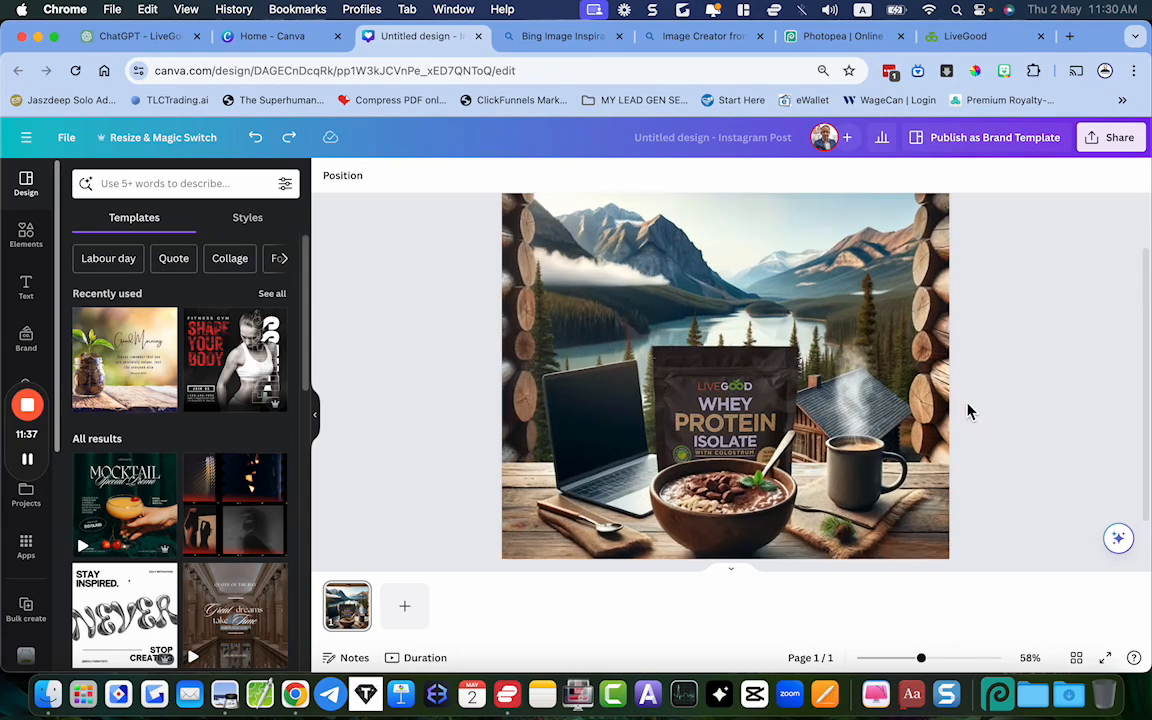
{"action": "scroll", "coordinate": [734, 400], "scroll_direction": "up", "scroll_amount": 4}
{"action": "scroll", "coordinate": [734, 400], "scroll_direction": "down", "scroll_amount": 5}
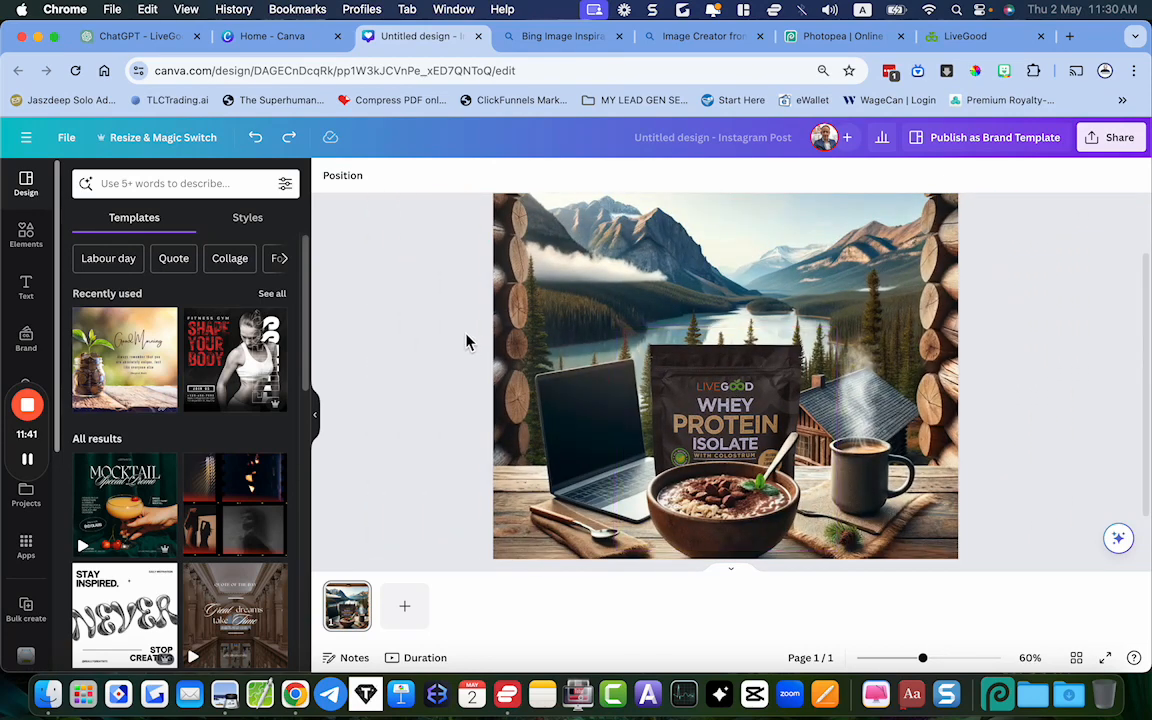
{"action": "scroll", "coordinate": [466, 340], "scroll_direction": "down", "scroll_amount": 2}
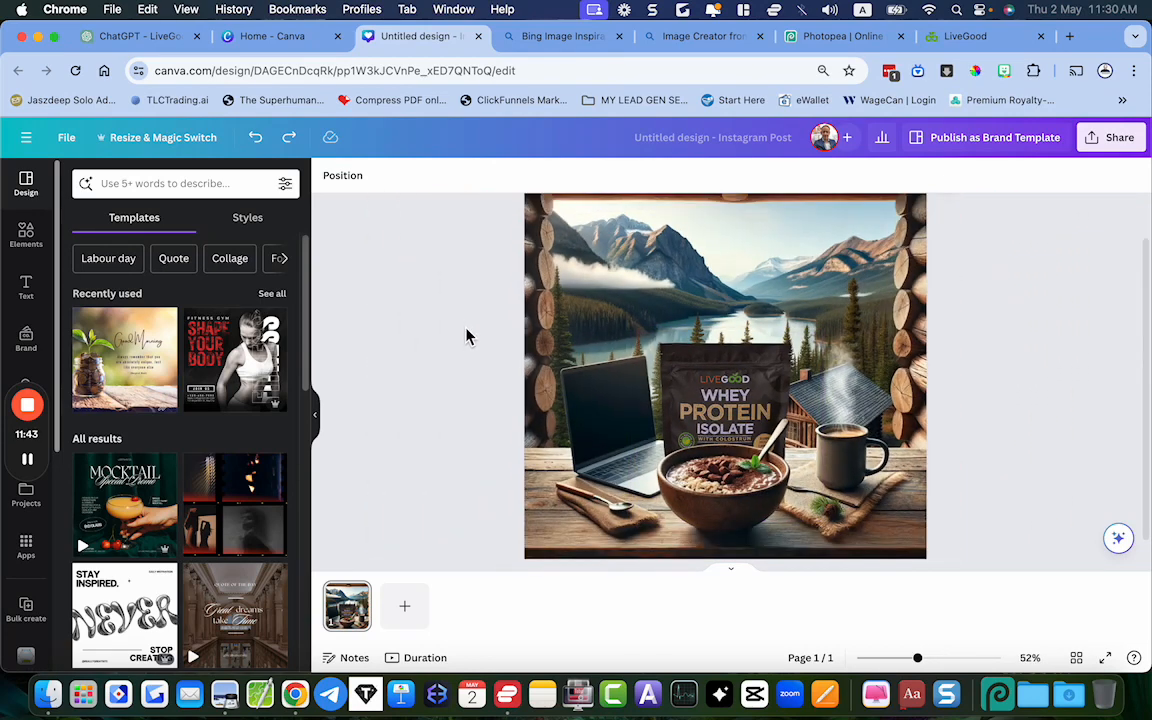
{"action": "scroll", "coordinate": [465, 312], "scroll_direction": "up", "scroll_amount": 3}
{"action": "scroll", "coordinate": [465, 312], "scroll_direction": "down", "scroll_amount": 3}
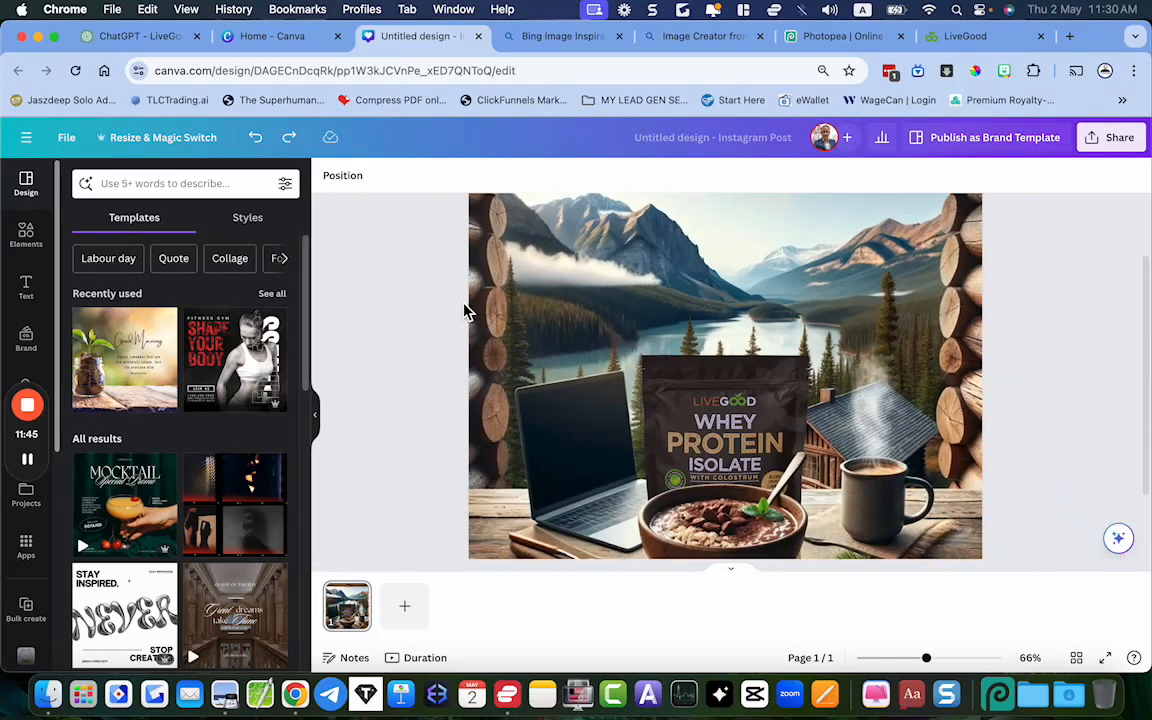
{"action": "scroll", "coordinate": [465, 312], "scroll_direction": "down", "scroll_amount": 2}
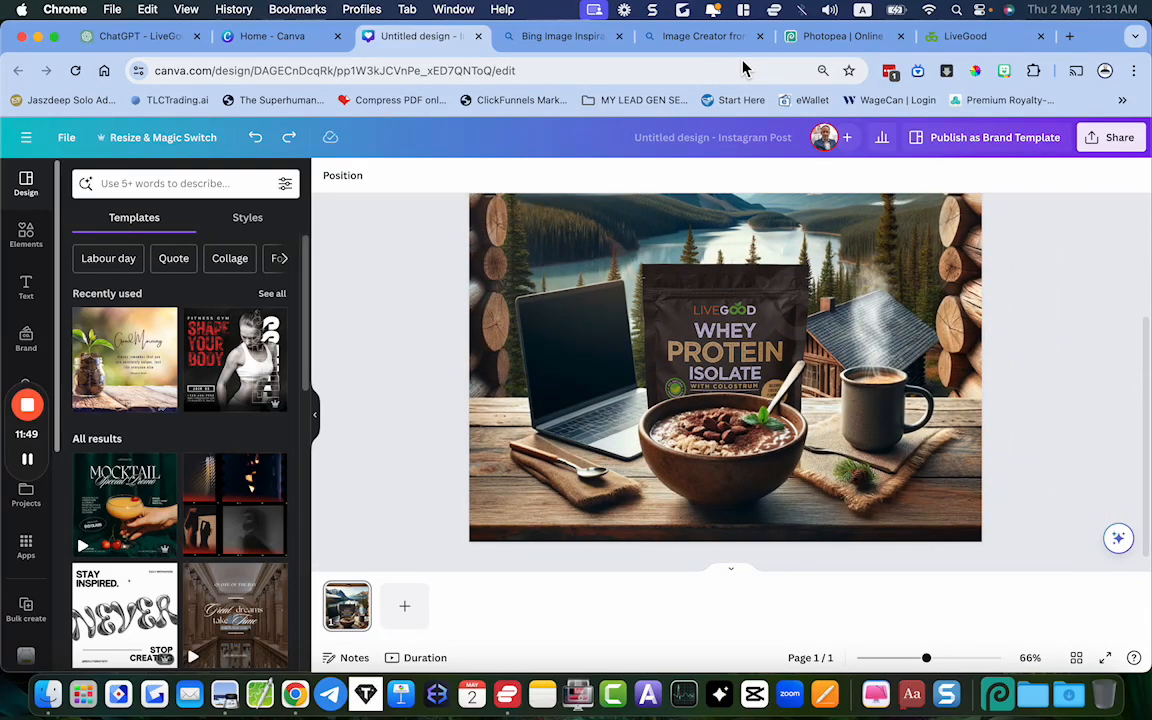
Review the LiveGood products page banner for the Organic Coffee jar and return to the Canva design
{"action": "left_click", "coordinate": [955, 37]}
{"action": "scroll", "coordinate": [753, 244], "scroll_direction": "up", "scroll_amount": 10}
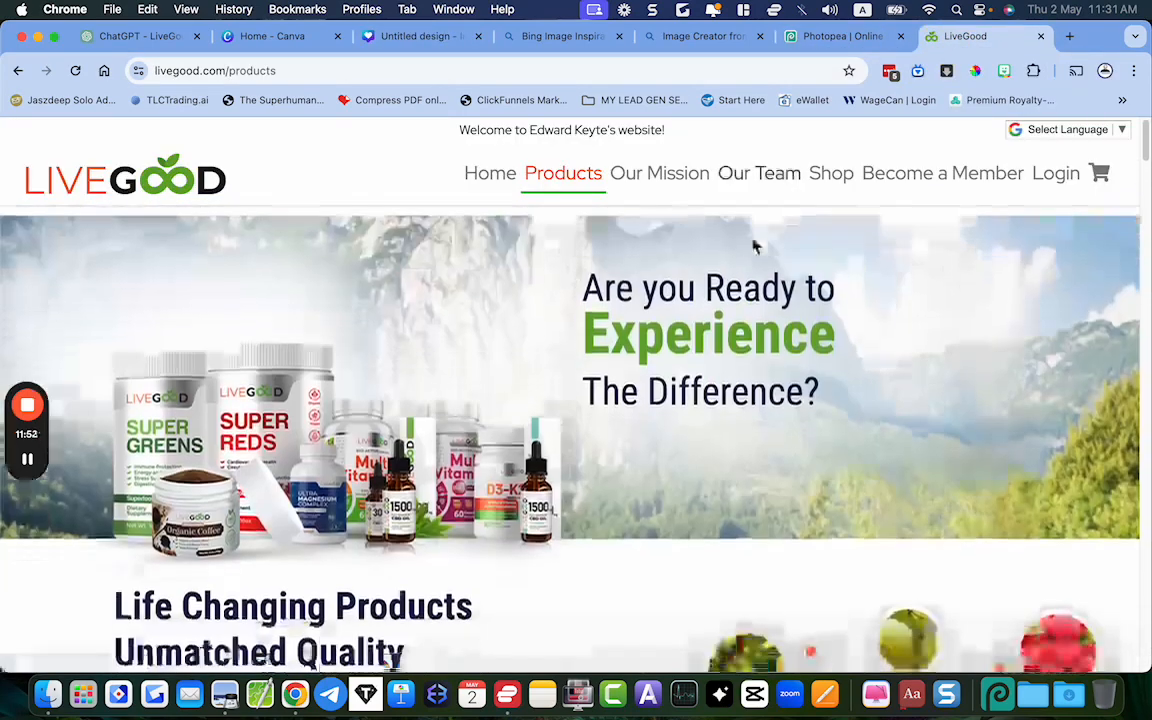
{"action": "scroll", "coordinate": [755, 247], "scroll_direction": "down", "scroll_amount": 2}
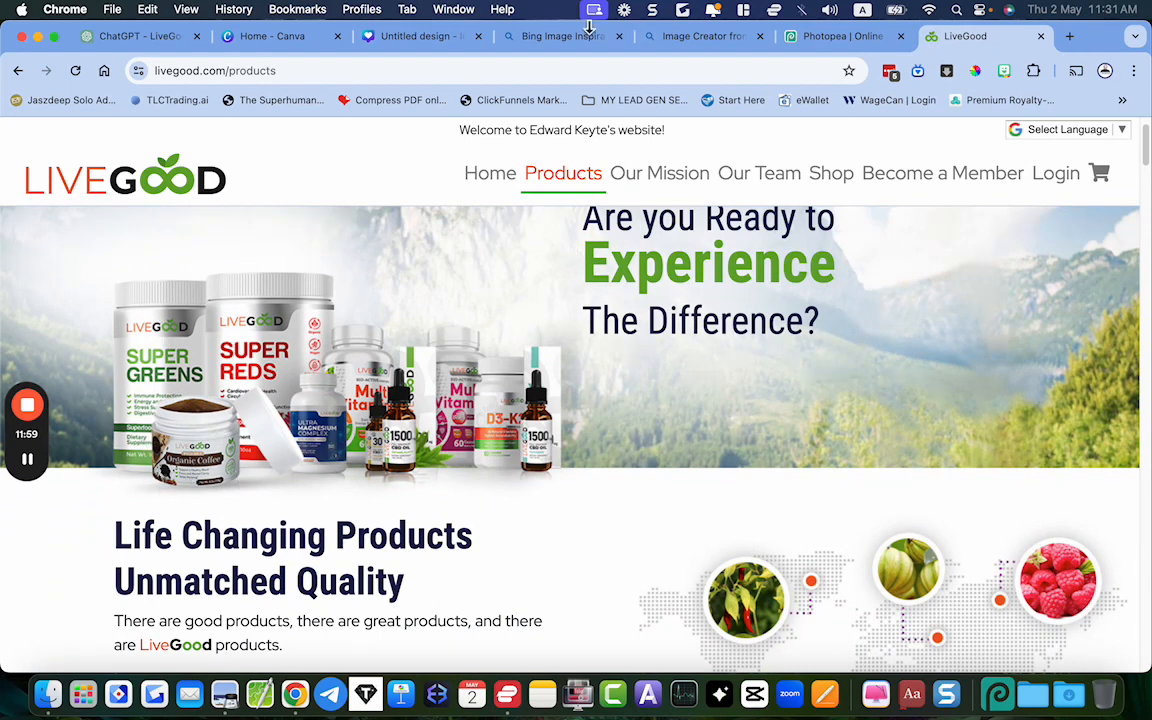
{"action": "left_click", "coordinate": [400, 37]}
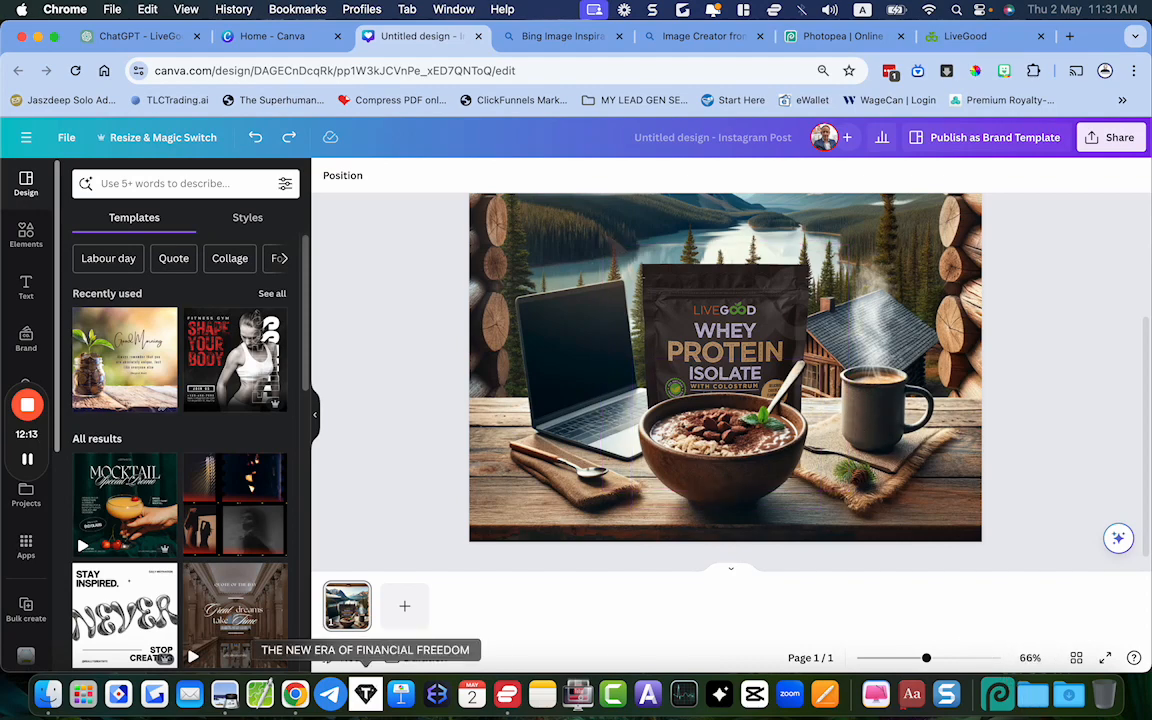
Open the finished Morning Boost image from Downloads in Preview as a reference and return to the Canva design
{"action": "left_click", "coordinate": [222, 694]}
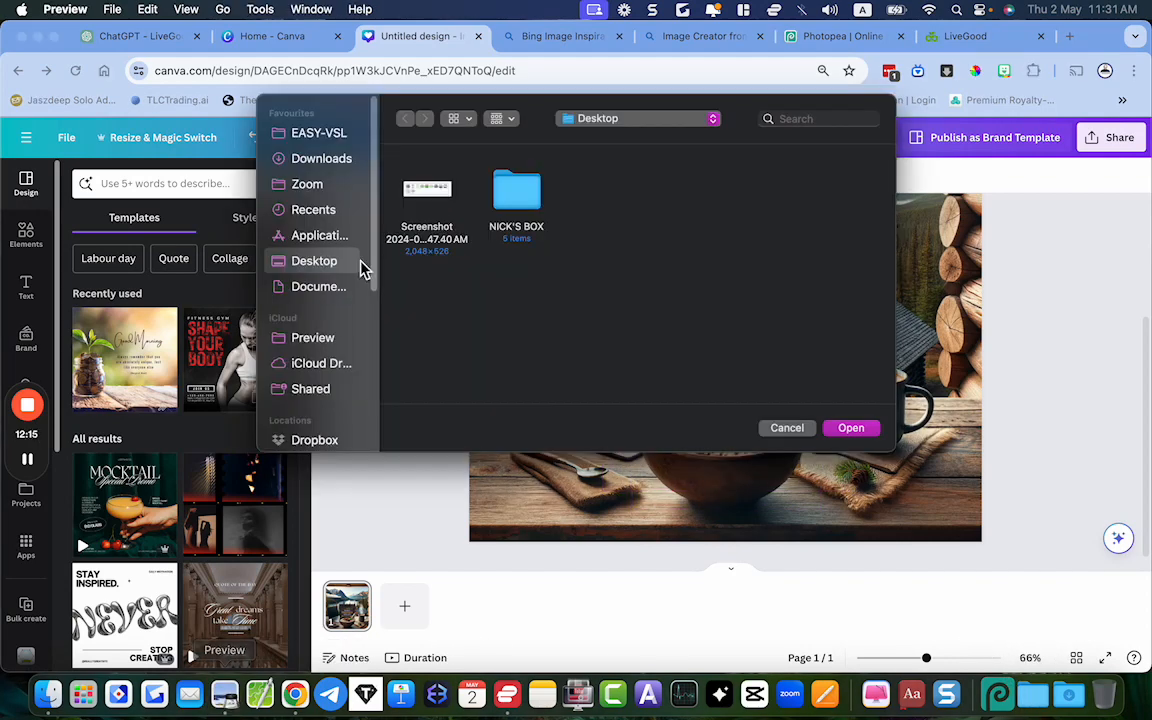
{"action": "left_click", "coordinate": [787, 430]}
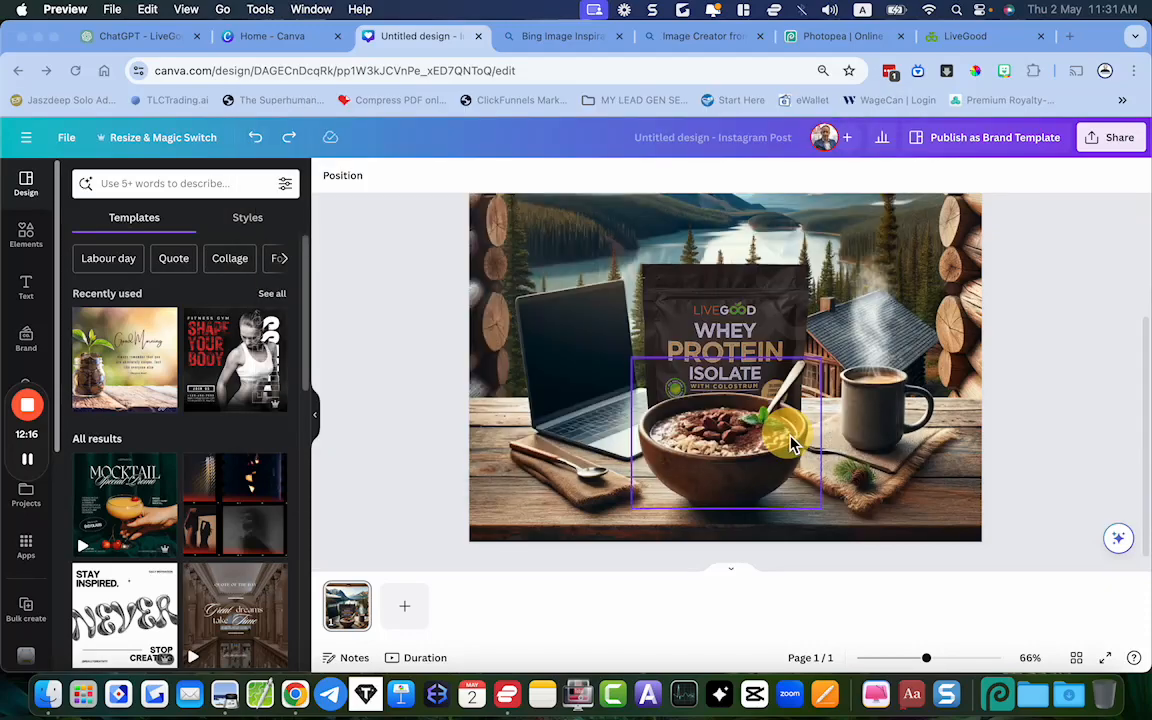
{"action": "left_click", "coordinate": [1068, 694]}
{"action": "left_click", "coordinate": [510, 190]}
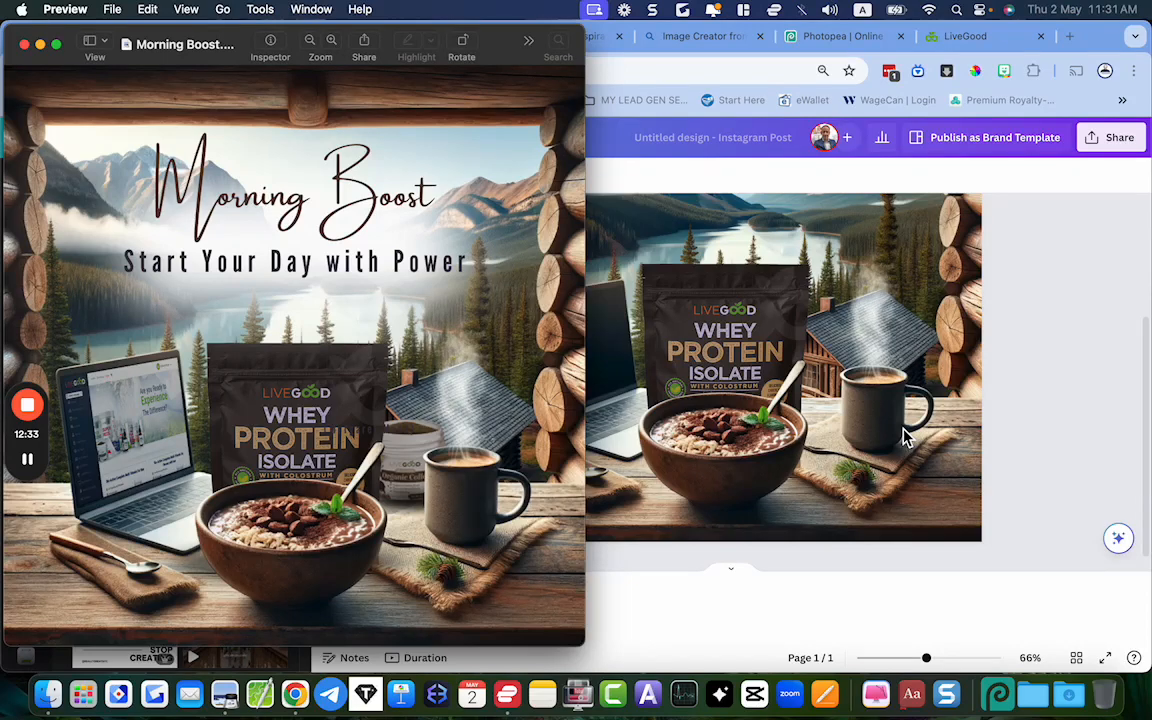
{"action": "left_click", "coordinate": [1050, 407]}
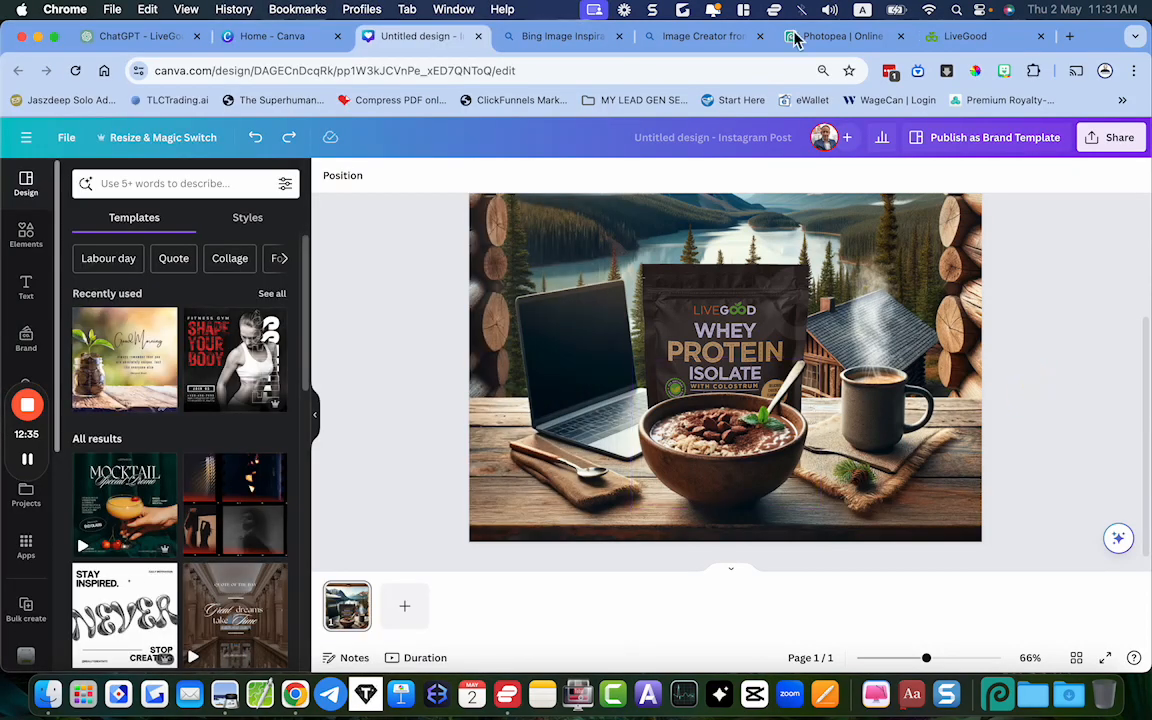
Capture a screenshot of the Organic Coffee jar from the banner on the LiveGood products page
{"action": "left_click", "coordinate": [957, 40]}
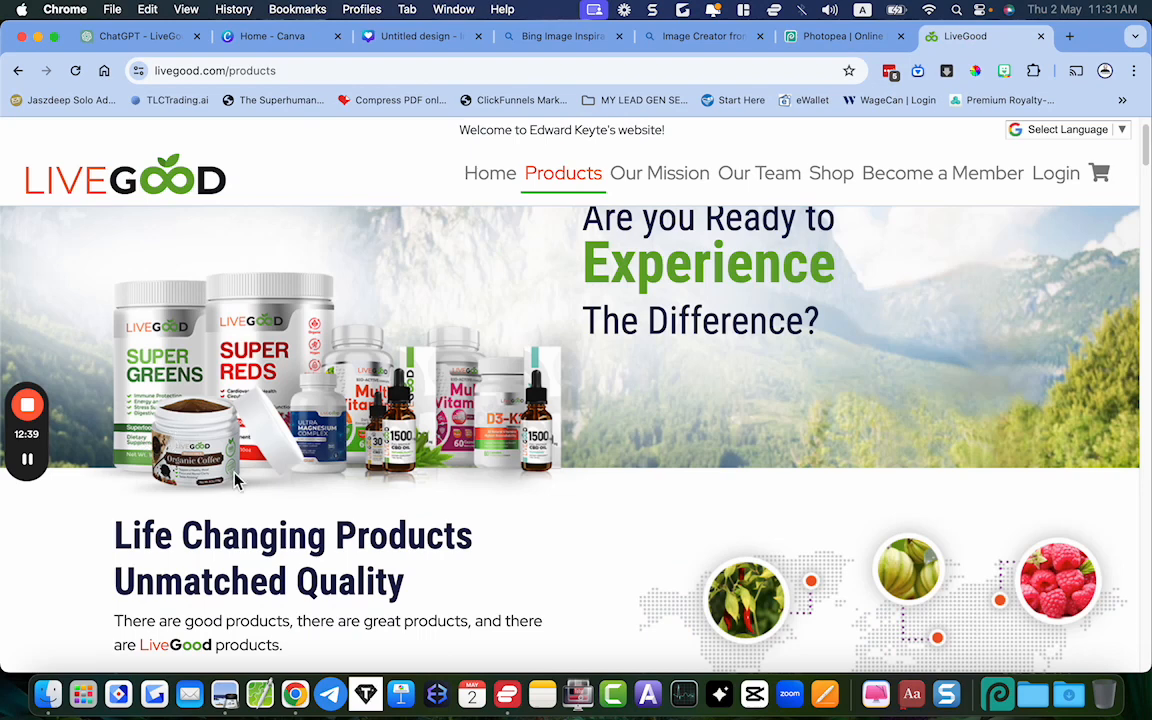
{"action": "key", "text": "super+shift+4"}
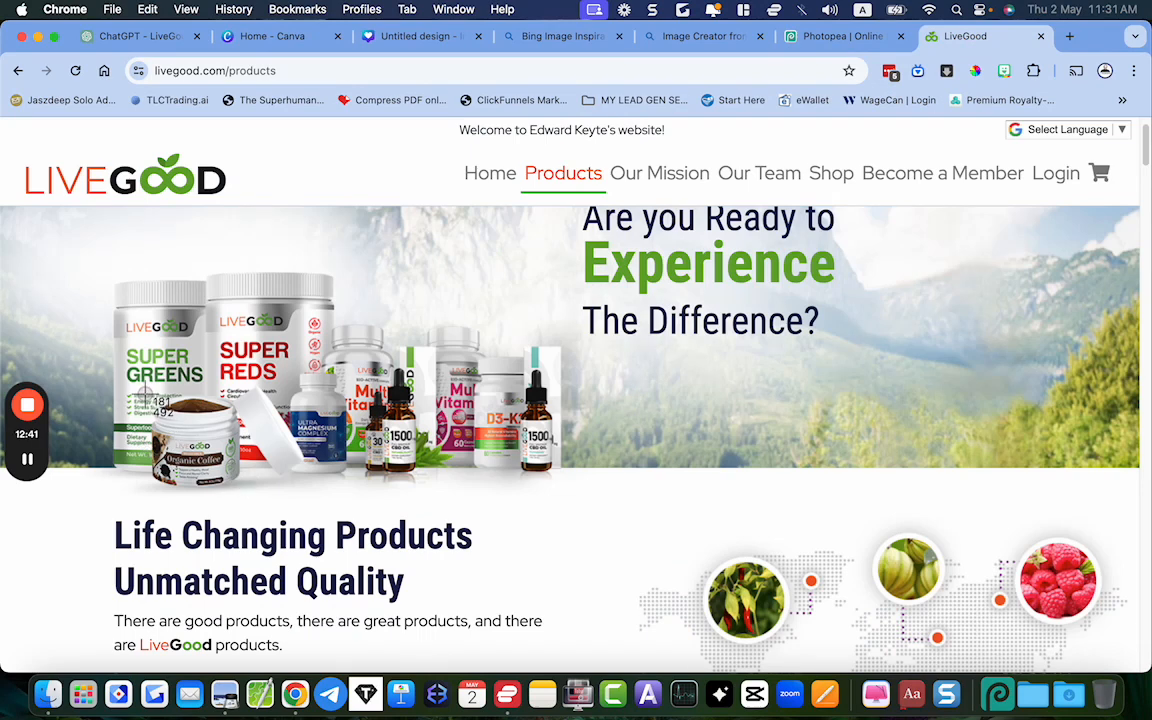
{"action": "left_click_drag", "start_coordinate": [144, 396], "coordinate": [249, 501]}
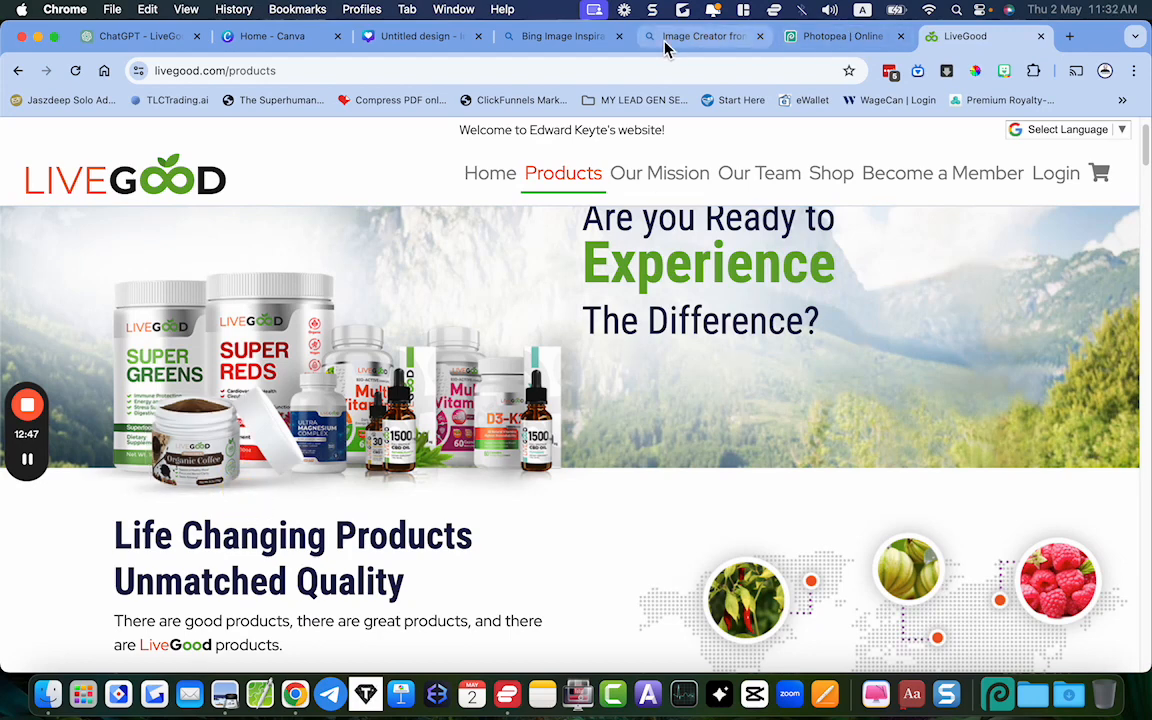
Paste the captured Organic Coffee jar into the Canva design and remove its background
{"action": "left_click", "coordinate": [432, 40]}
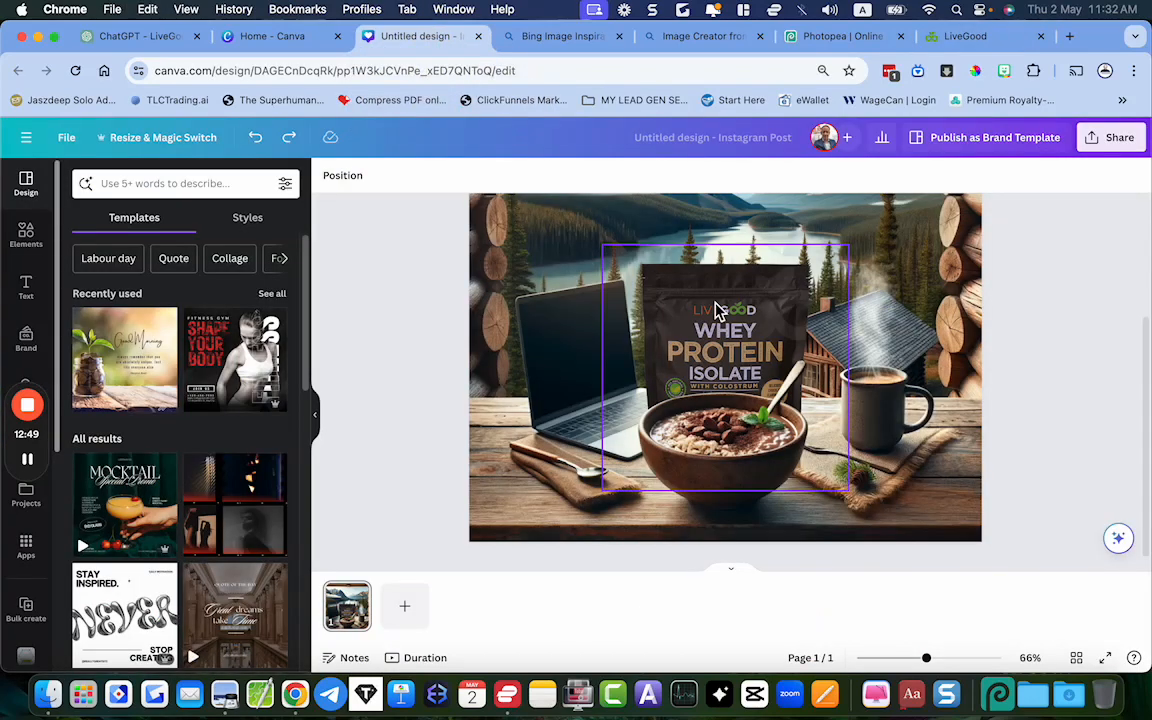
{"action": "key", "text": "super+v"}
{"action": "left_click_drag", "start_coordinate": [700, 300], "coordinate": [792, 430]}
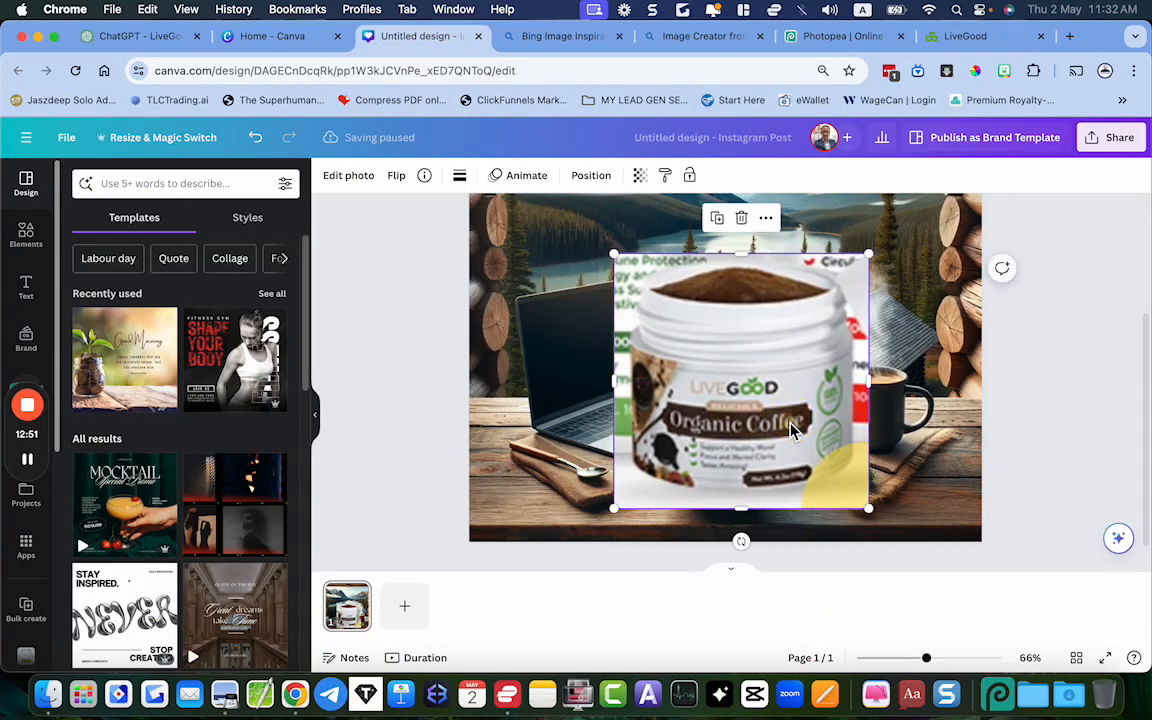
{"action": "left_click", "coordinate": [350, 176]}
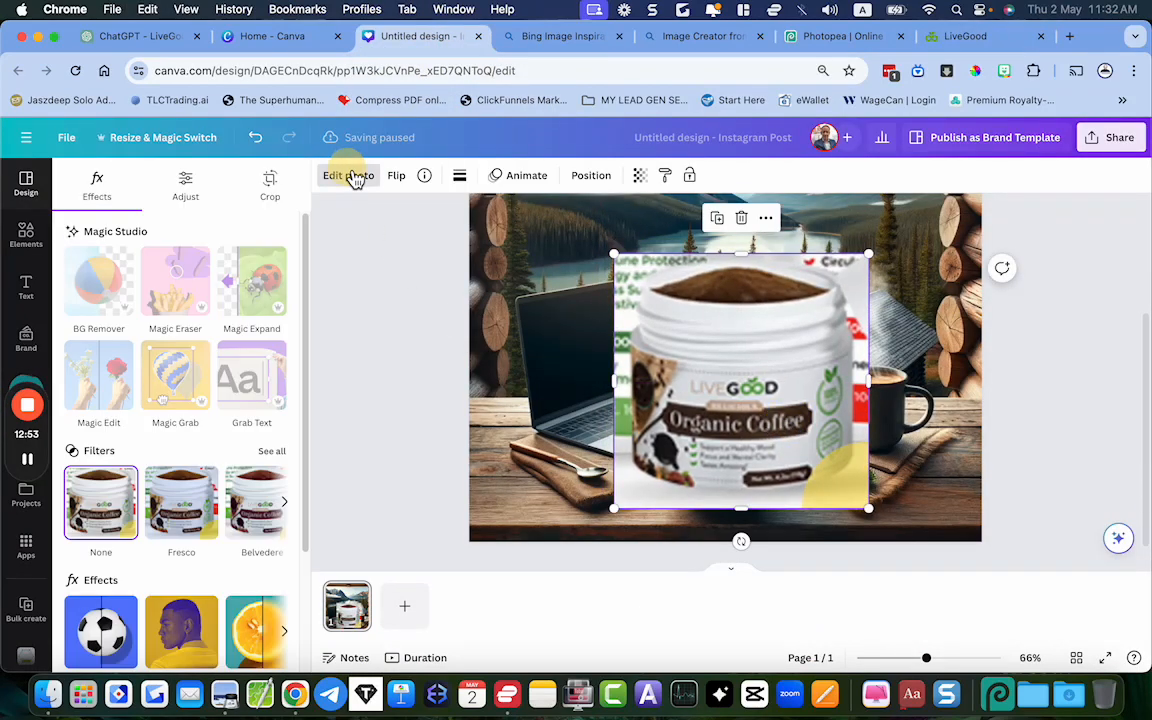
{"action": "left_click", "coordinate": [106, 262]}
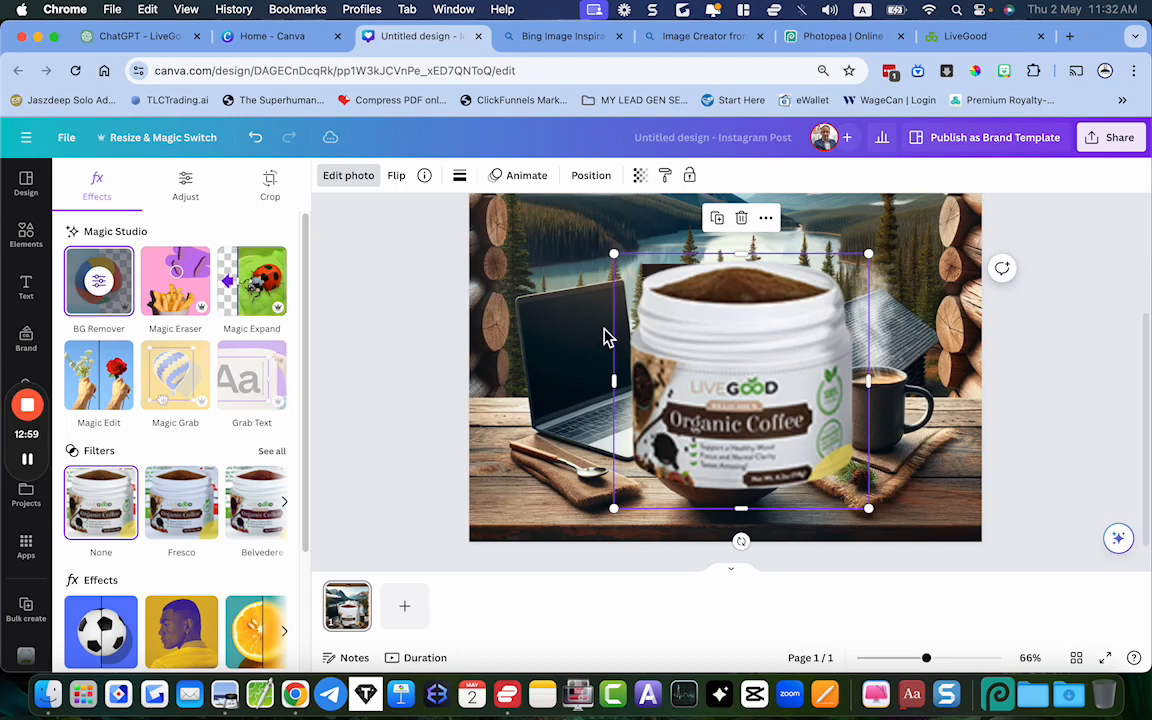
Shrink the coffee jar, place it between the bowl and the mug, and send it to the back of the layers
{"action": "left_click_drag", "start_coordinate": [868, 508], "coordinate": [690, 340]}
{"action": "left_click_drag", "start_coordinate": [655, 295], "coordinate": [818, 403]}
{"action": "right_click", "coordinate": [818, 403]}
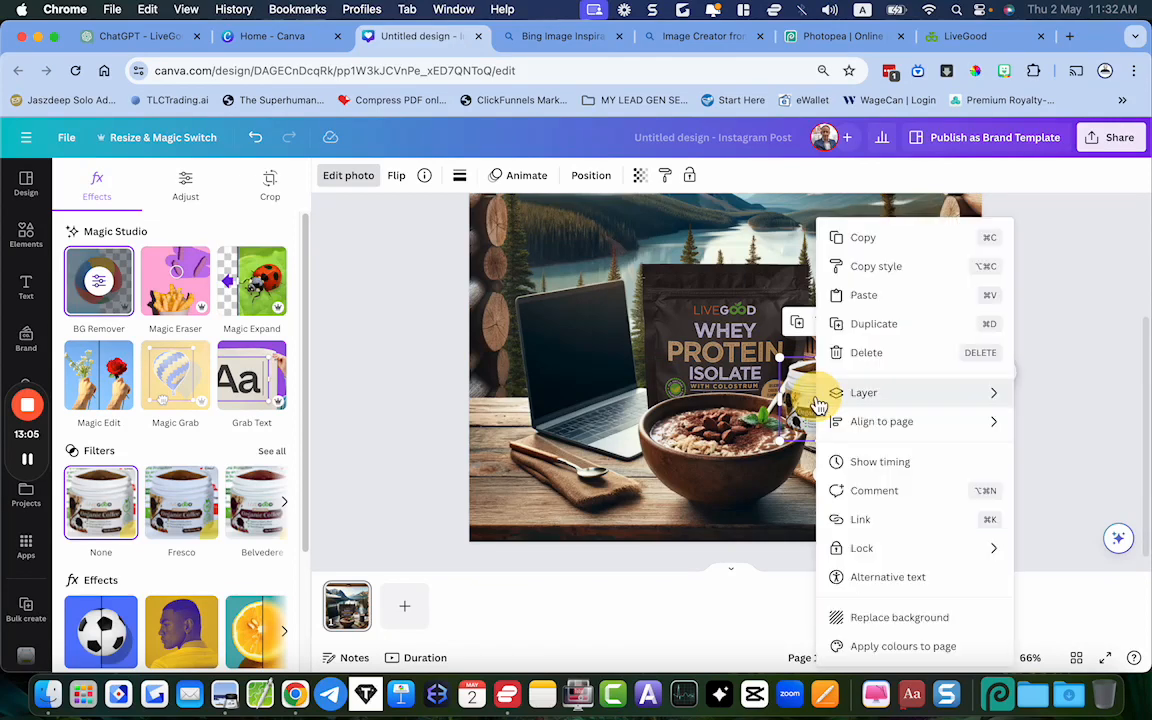
{"action": "mouse_move", "coordinate": [951, 391]}
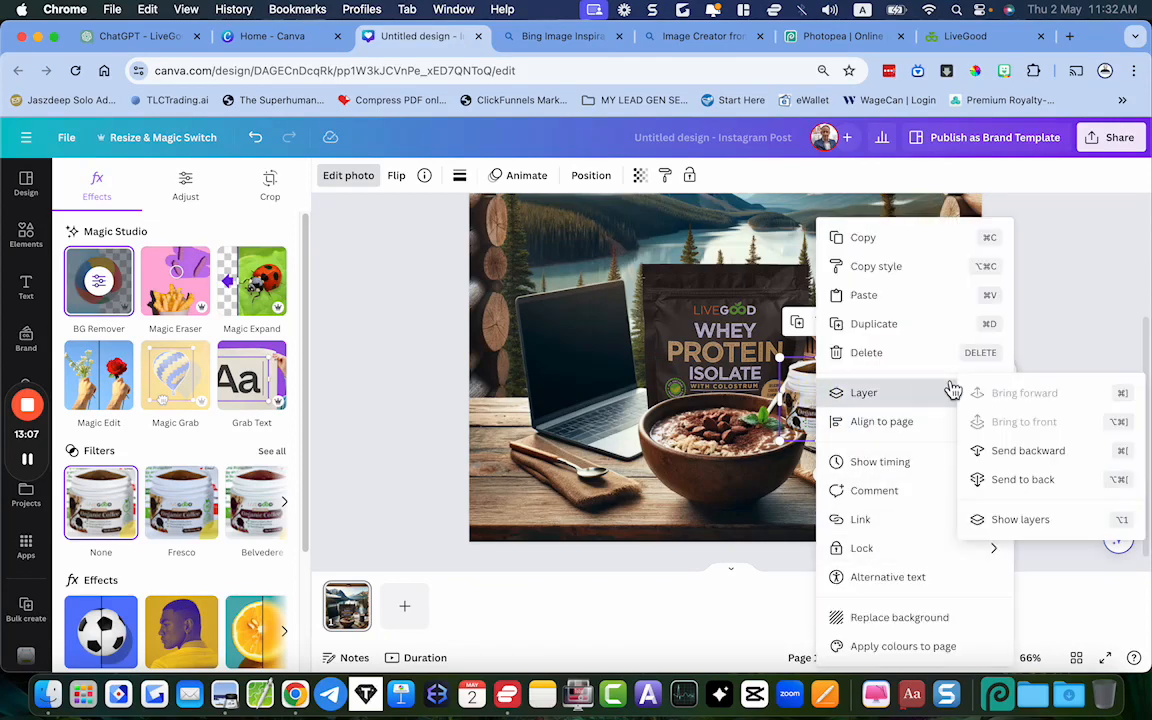
{"action": "left_click", "coordinate": [1038, 482]}
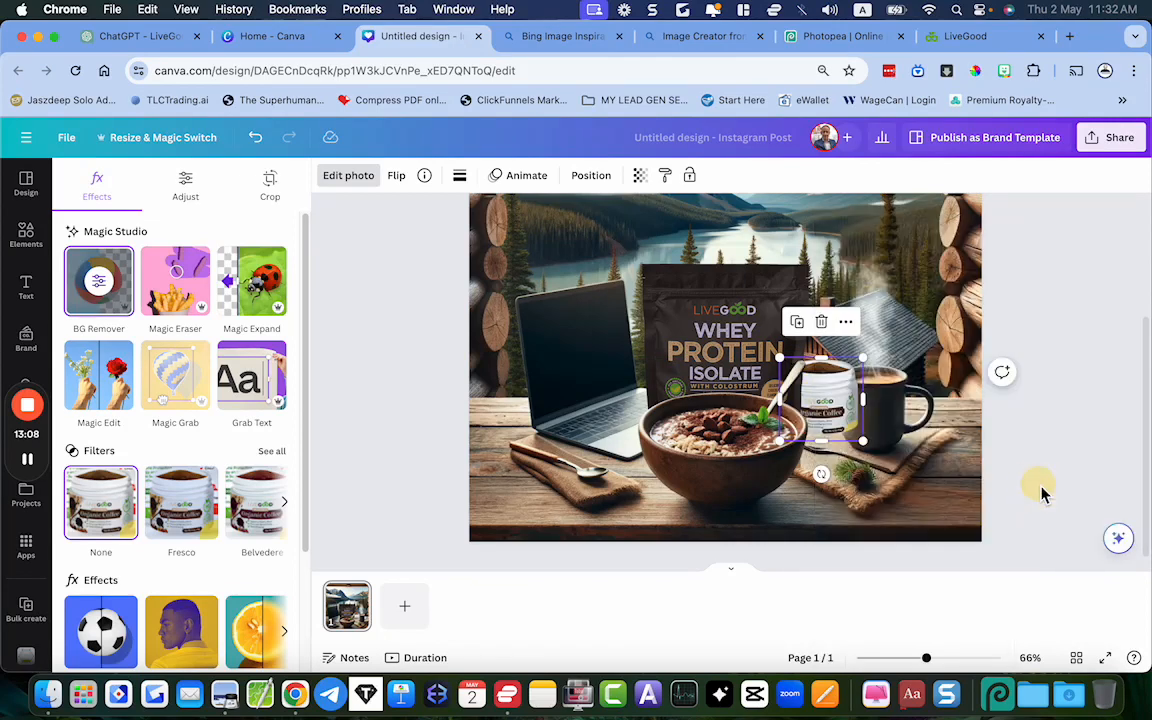
Move the coffee jar mostly behind the protein pouch so the coffee mug is unobstructed
{"action": "left_click", "coordinate": [843, 408]}
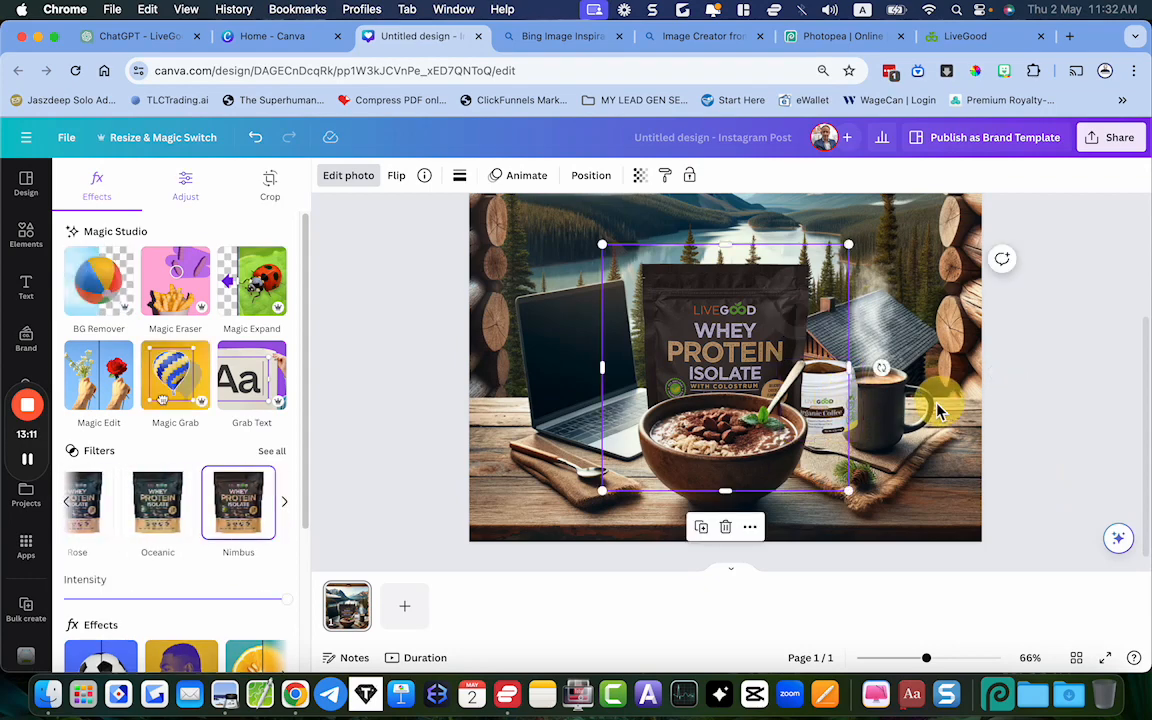
{"action": "left_click", "coordinate": [938, 409]}
{"action": "left_click", "coordinate": [861, 409]}
{"action": "left_click_drag", "start_coordinate": [861, 409], "coordinate": [857, 384]}
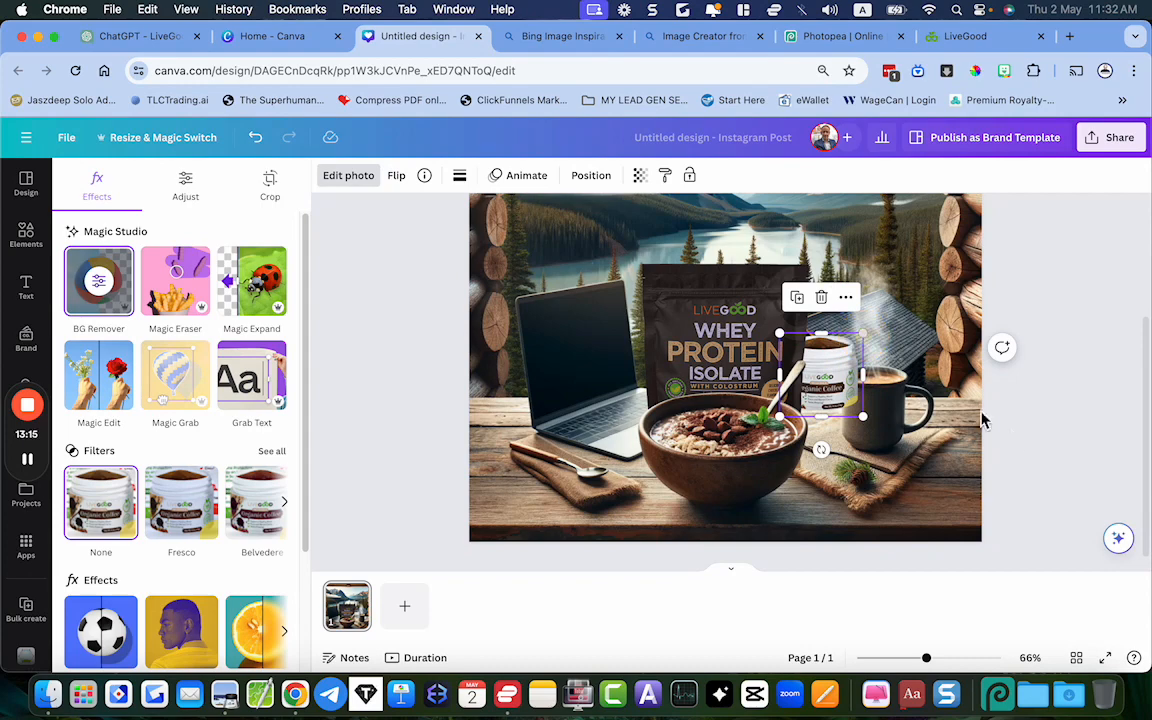
{"action": "left_click", "coordinate": [855, 375]}
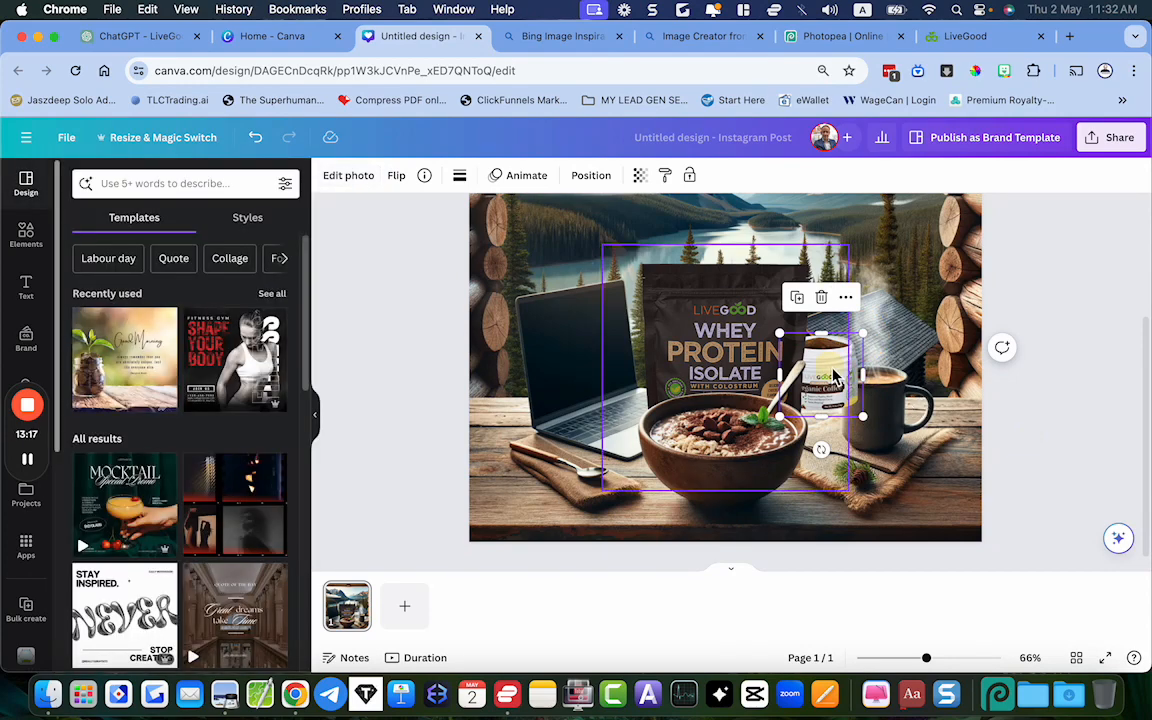
{"action": "left_click", "coordinate": [742, 325]}
{"action": "left_click", "coordinate": [858, 367]}
{"action": "left_click_drag", "start_coordinate": [862, 372], "coordinate": [828, 355]}
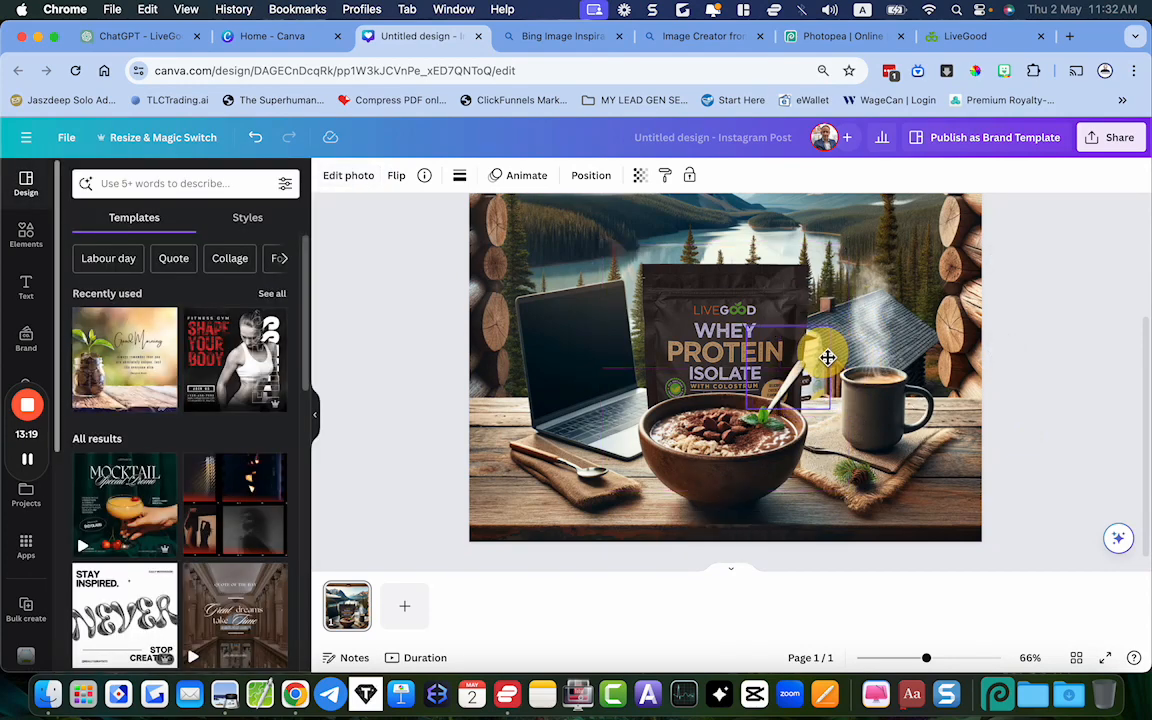
{"action": "left_click", "coordinate": [1025, 430]}
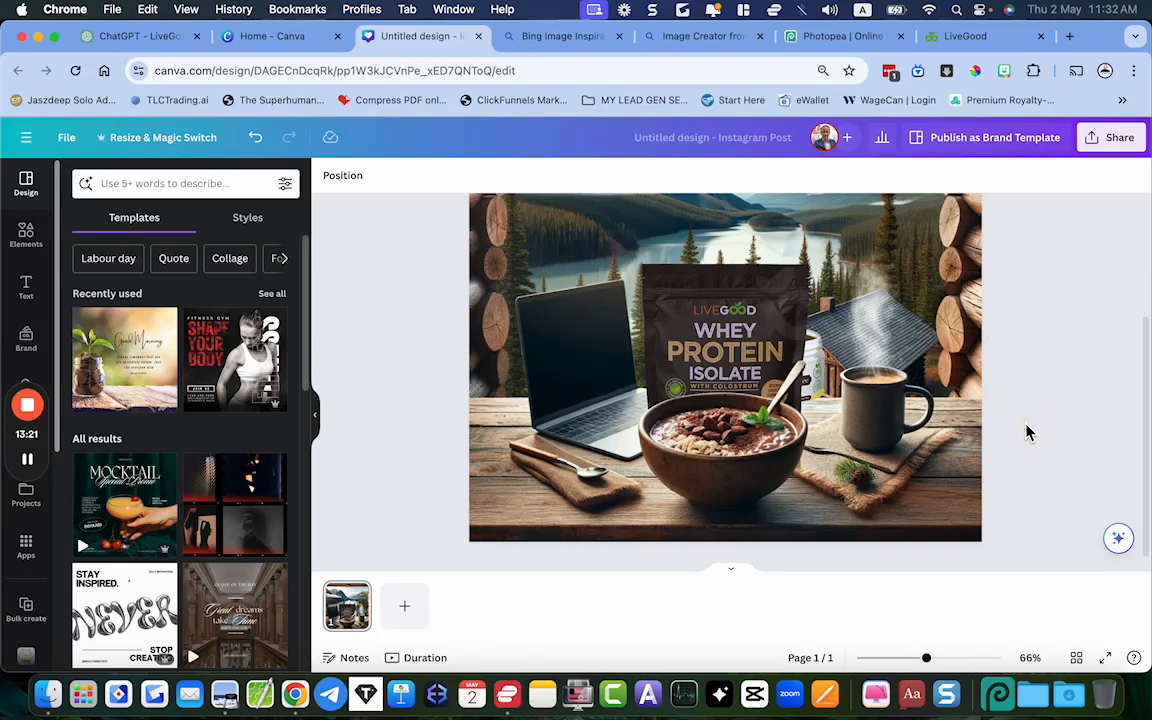
Capture a screenshot of the coffee mug in the scene and paste it into the design
{"action": "key", "text": "super+shift+4"}
{"action": "left_click_drag", "start_coordinate": [834, 362], "coordinate": [939, 458]}
{"action": "key", "text": "super+v"}
{"action": "left_click_drag", "start_coordinate": [799, 346], "coordinate": [763, 357]}
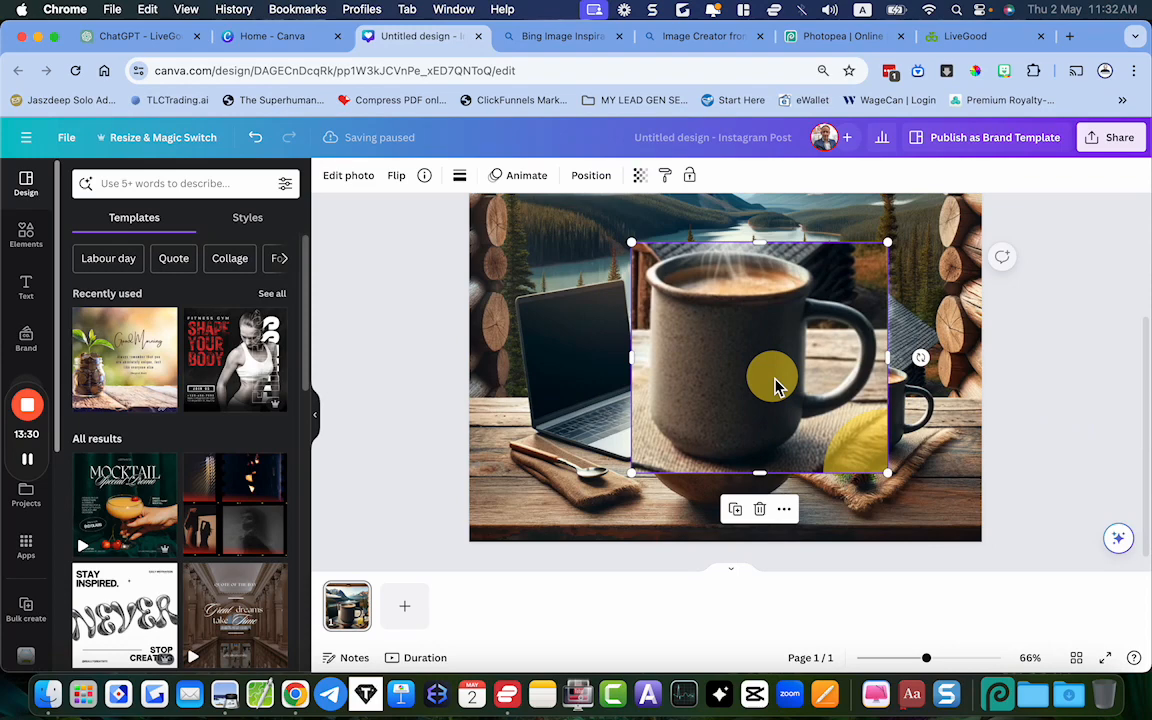
Remove the pasted mug's background, then shrink and position it over the original mug
{"action": "left_click", "coordinate": [350, 177]}
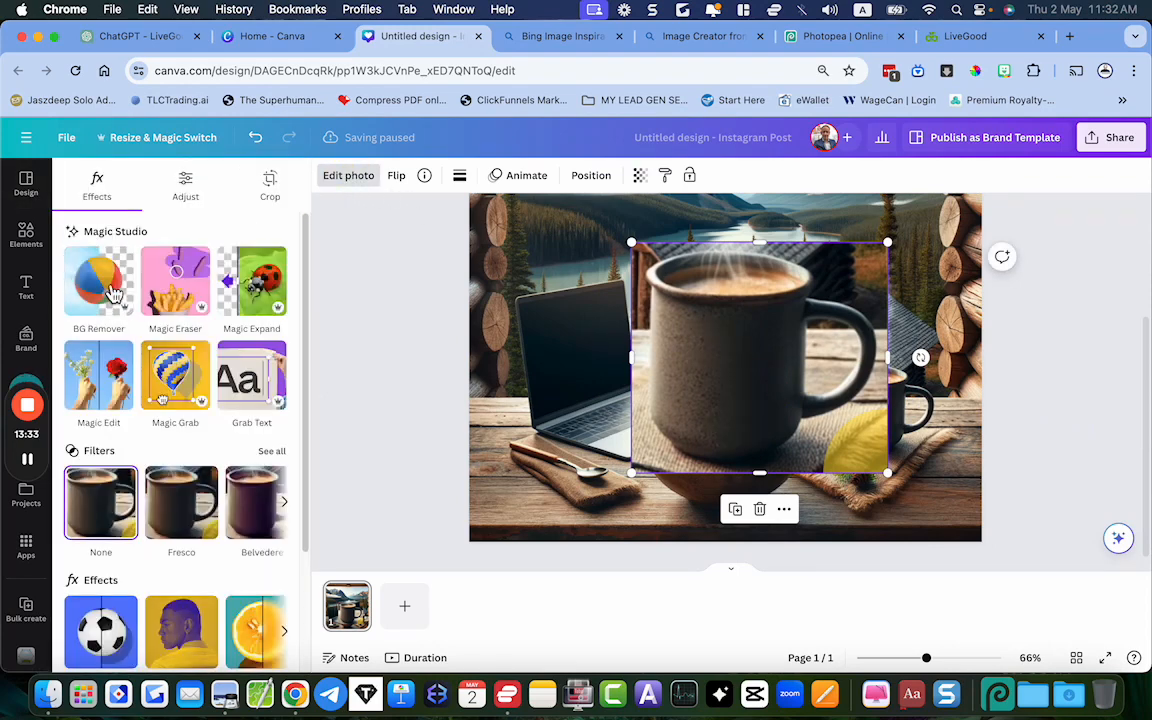
{"action": "left_click", "coordinate": [116, 293]}
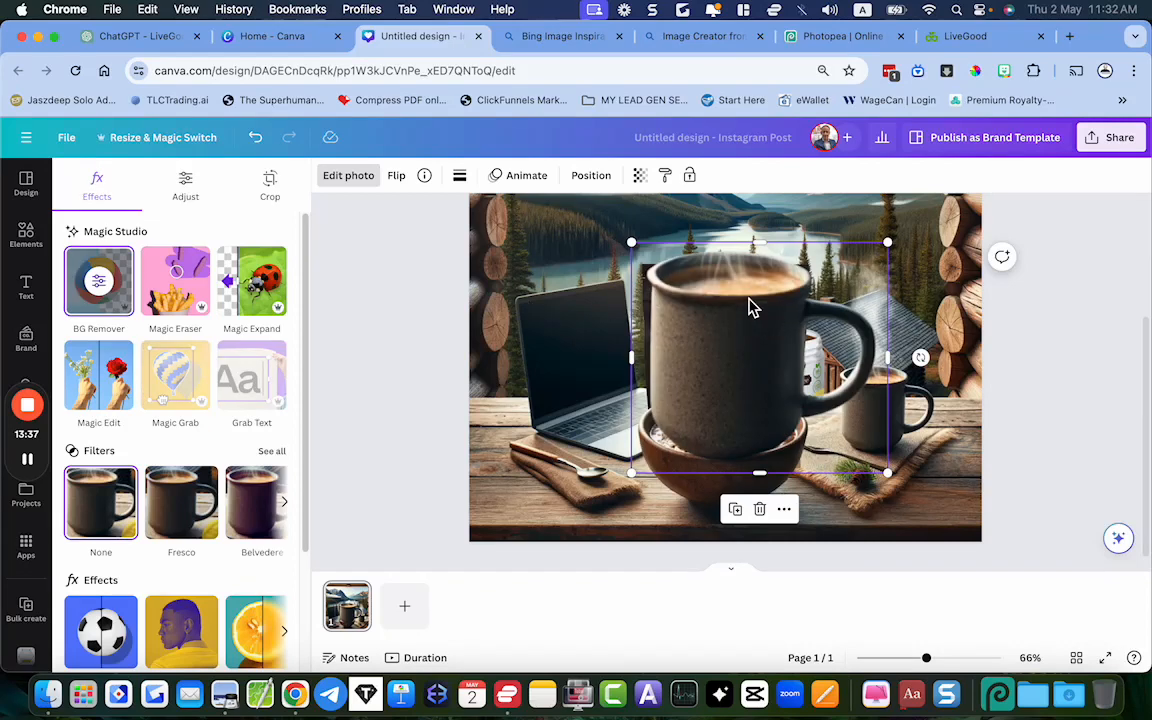
{"action": "left_click_drag", "start_coordinate": [631, 243], "coordinate": [805, 347]}
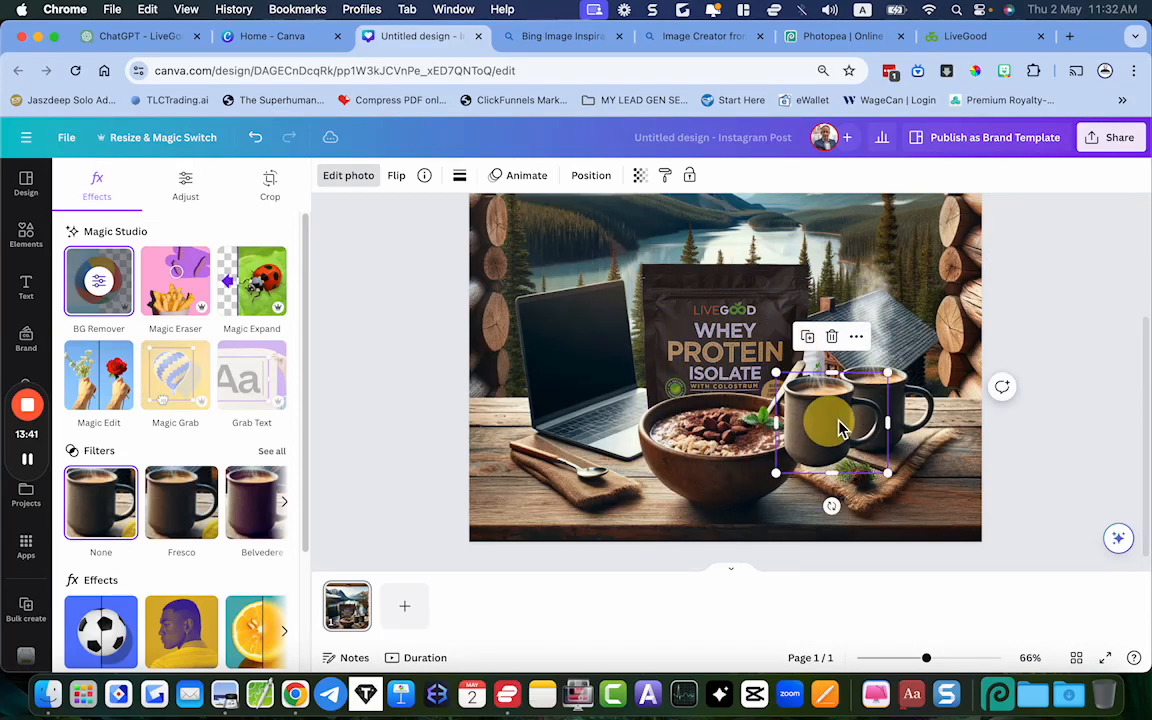
{"action": "left_click_drag", "start_coordinate": [828, 419], "coordinate": [882, 415]}
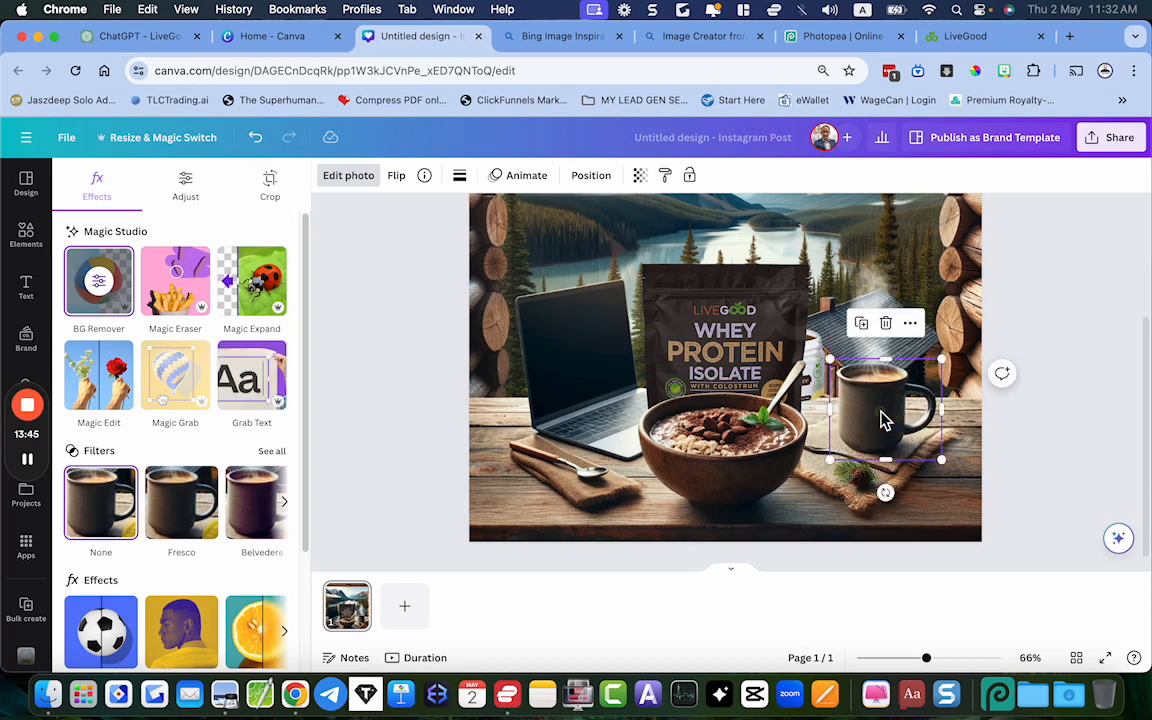
{"action": "key", "text": "Down"}
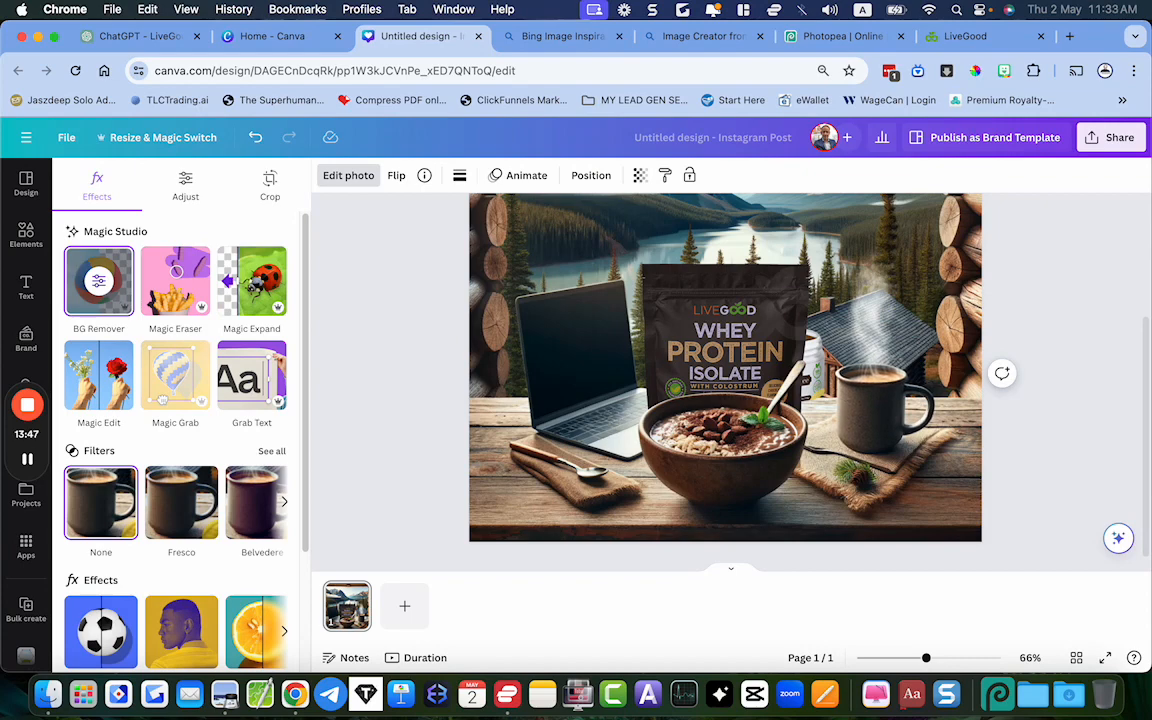
Fine-tune the mug cutout's size up close so it matches the original mug underneath
{"action": "left_click", "coordinate": [1064, 394]}
{"action": "scroll", "coordinate": [1065, 398], "scroll_direction": "up", "scroll_amount": 4}
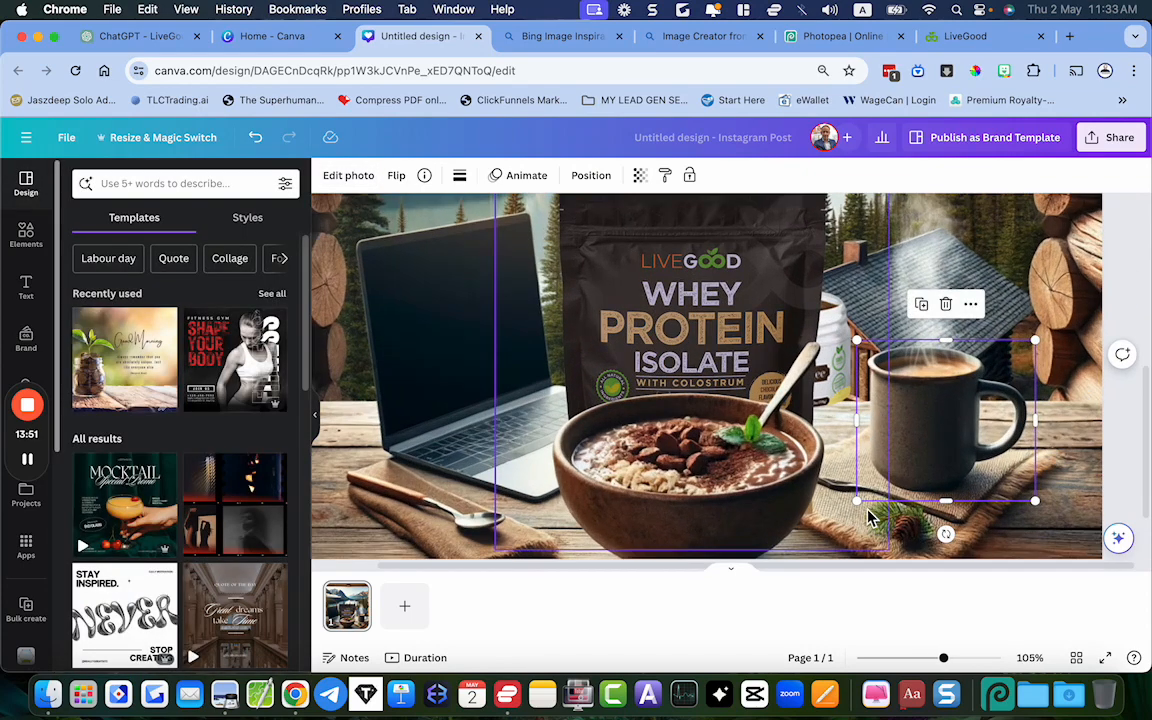
{"action": "left_click_drag", "start_coordinate": [857, 500], "coordinate": [871, 497]}
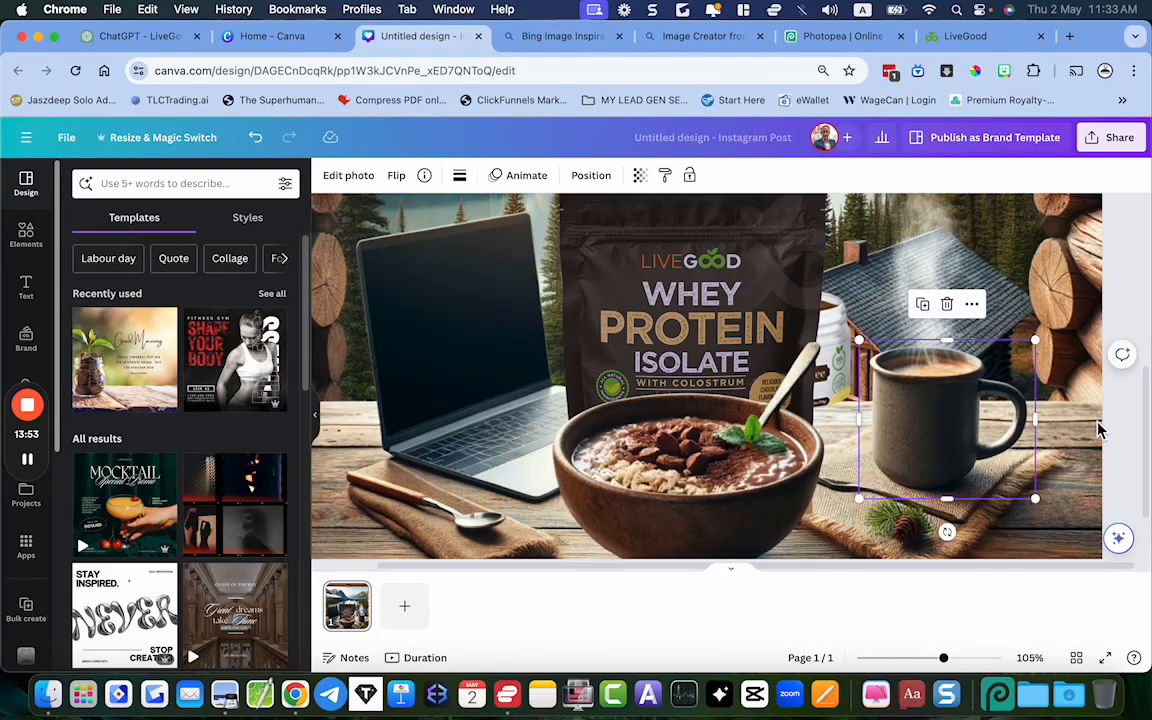
{"action": "left_click", "coordinate": [1036, 350]}
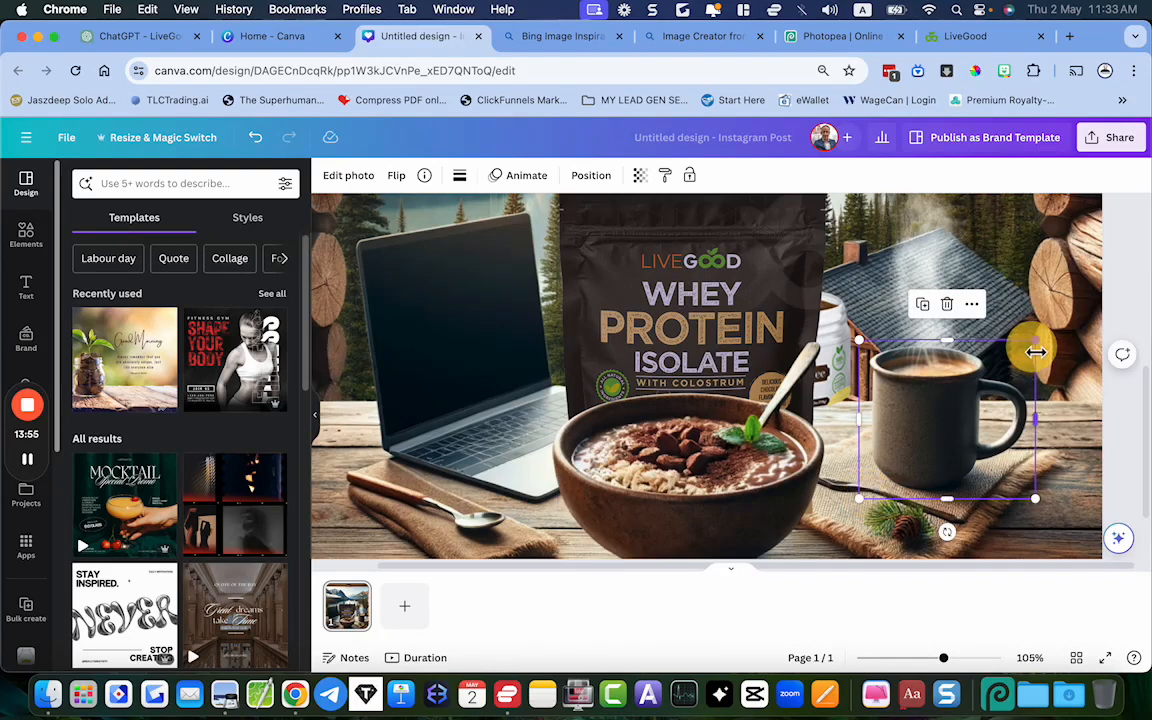
{"action": "left_click_drag", "start_coordinate": [1036, 350], "coordinate": [1035, 352]}
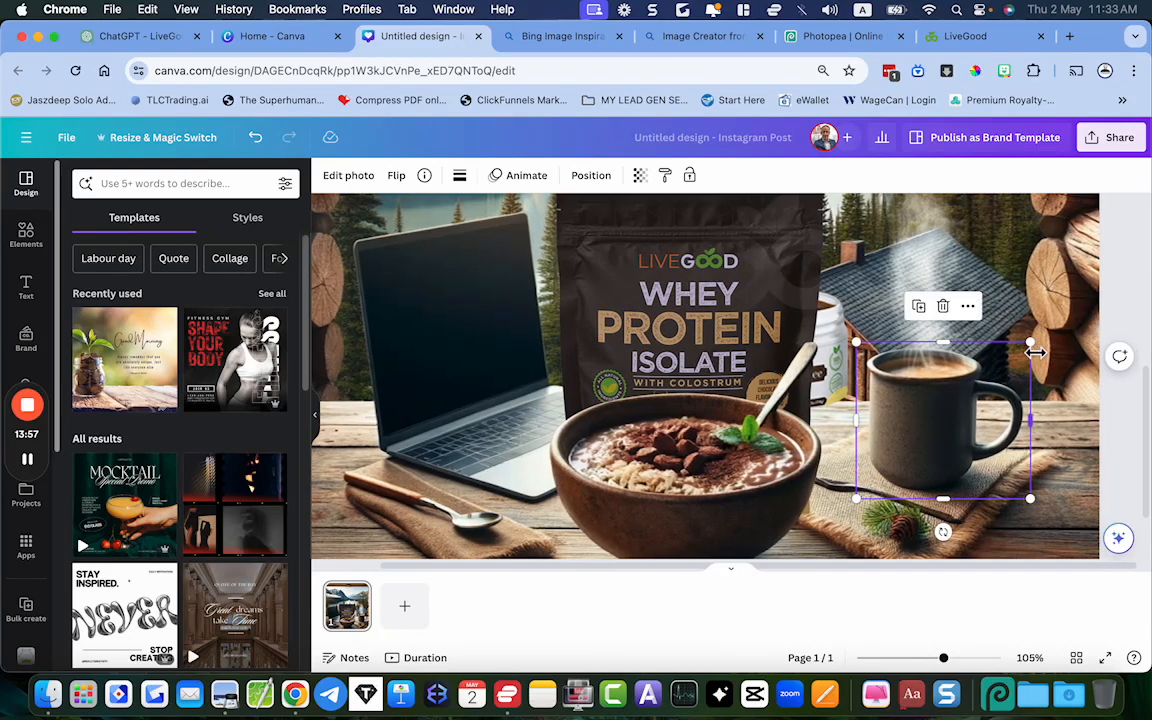
{"action": "left_click", "coordinate": [946, 419]}
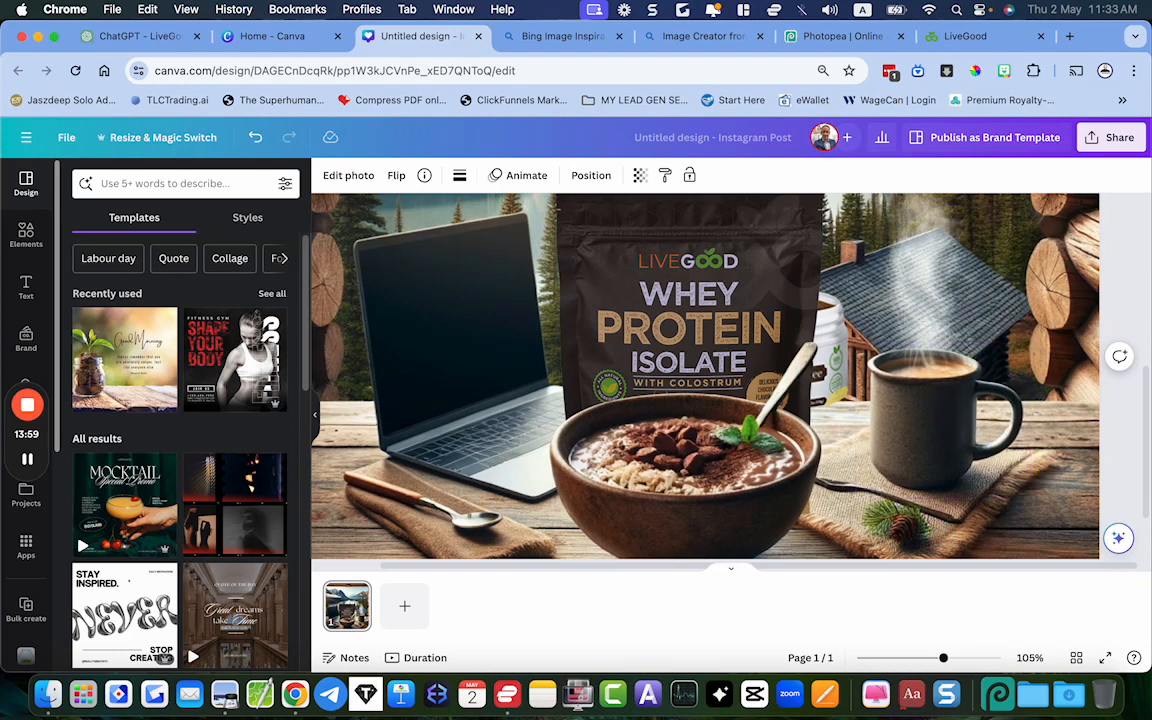
{"action": "left_click", "coordinate": [1127, 342]}
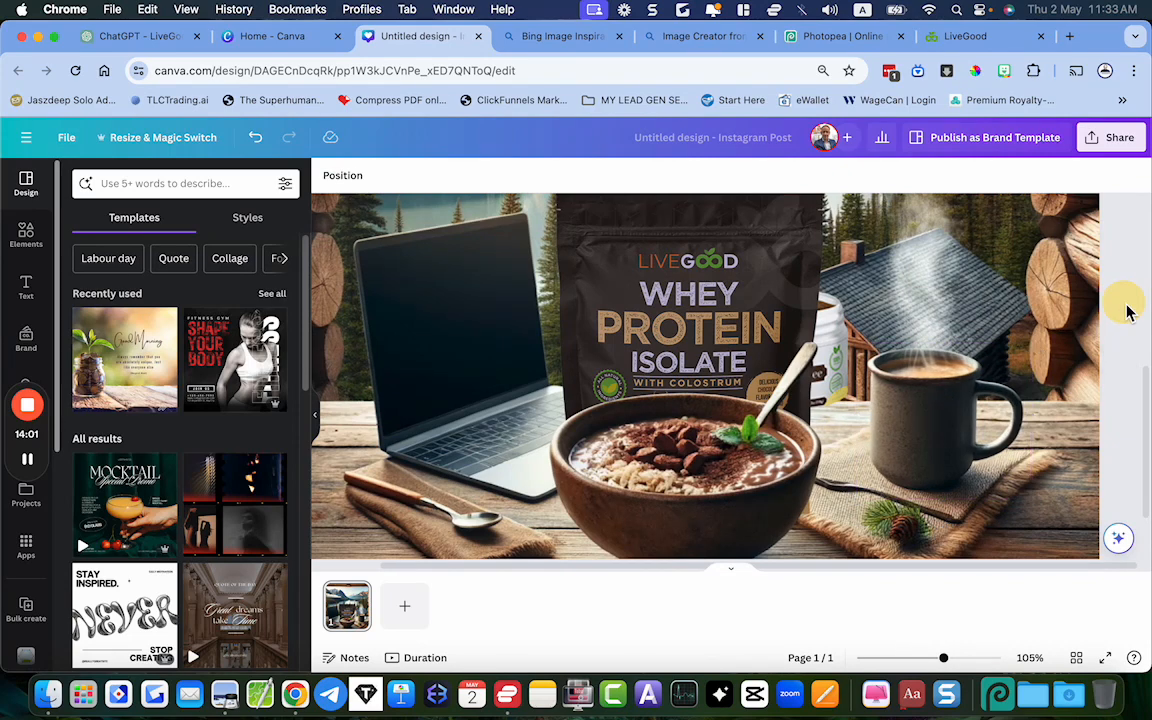
{"action": "scroll", "coordinate": [1125, 314], "scroll_direction": "down", "scroll_amount": 5}
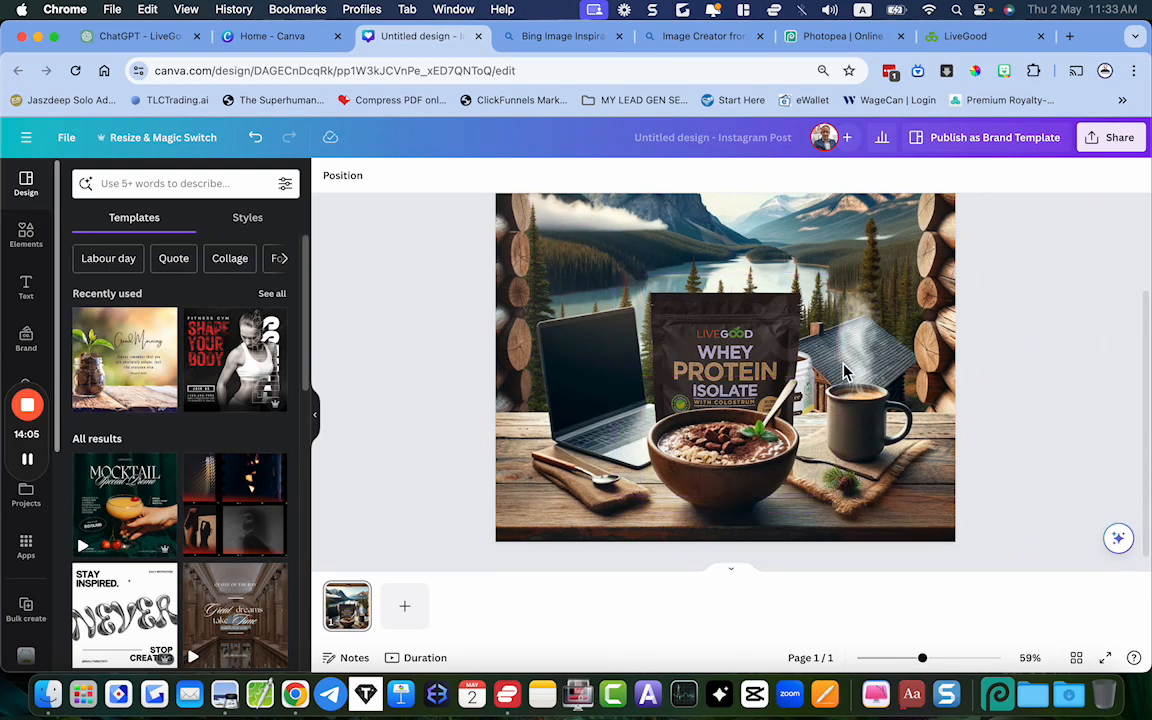
{"action": "right_click", "coordinate": [850, 365]}
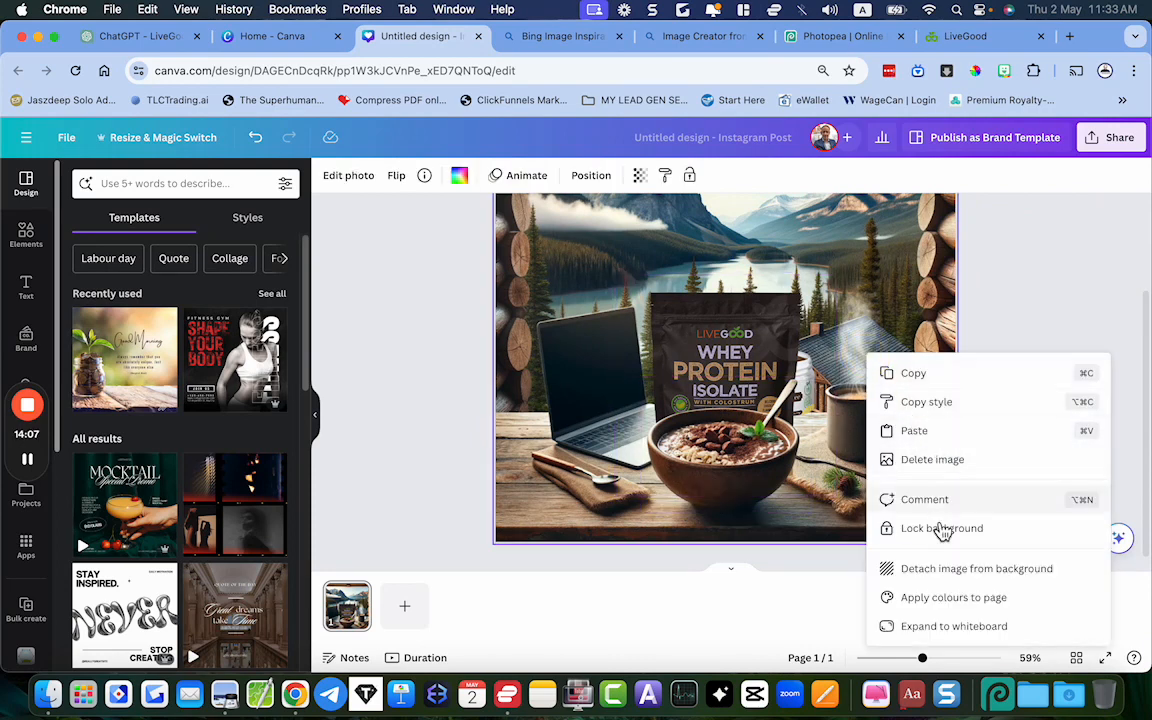
{"action": "left_click", "coordinate": [903, 285]}
{"action": "right_click", "coordinate": [908, 290]}
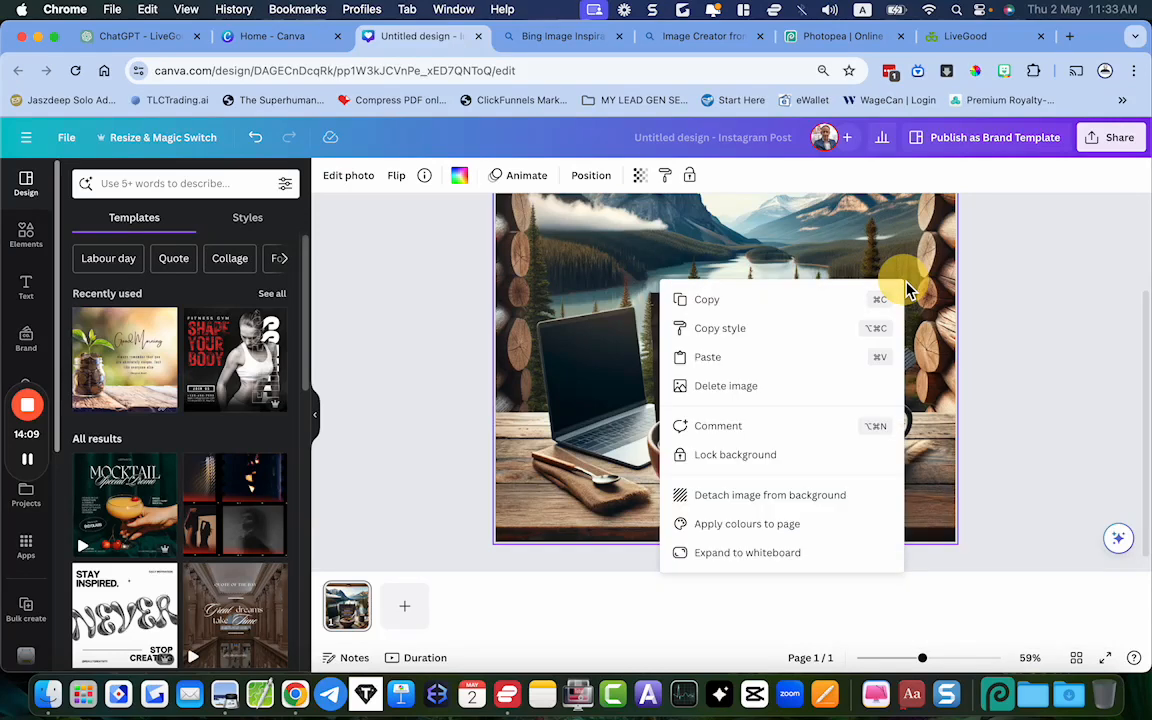
{"action": "left_click", "coordinate": [700, 400]}
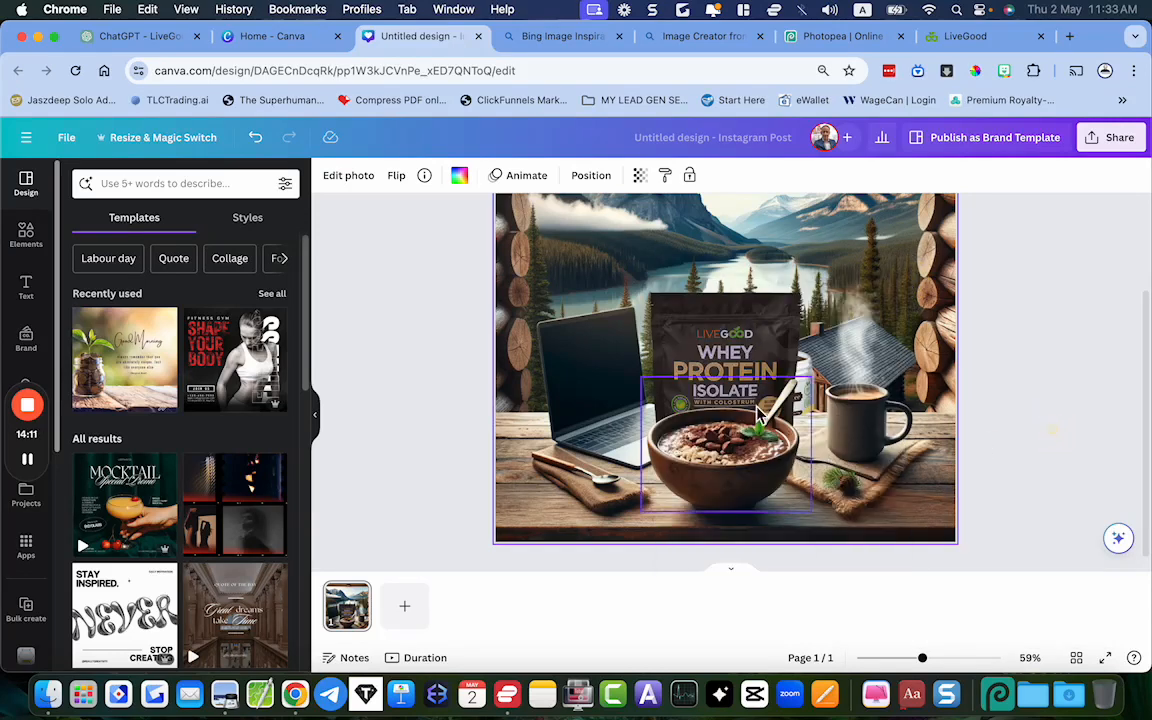
Select the coffee jar from the design's layers list and move it out from behind the pouch to just behind the mug
{"action": "right_click", "coordinate": [728, 340]}
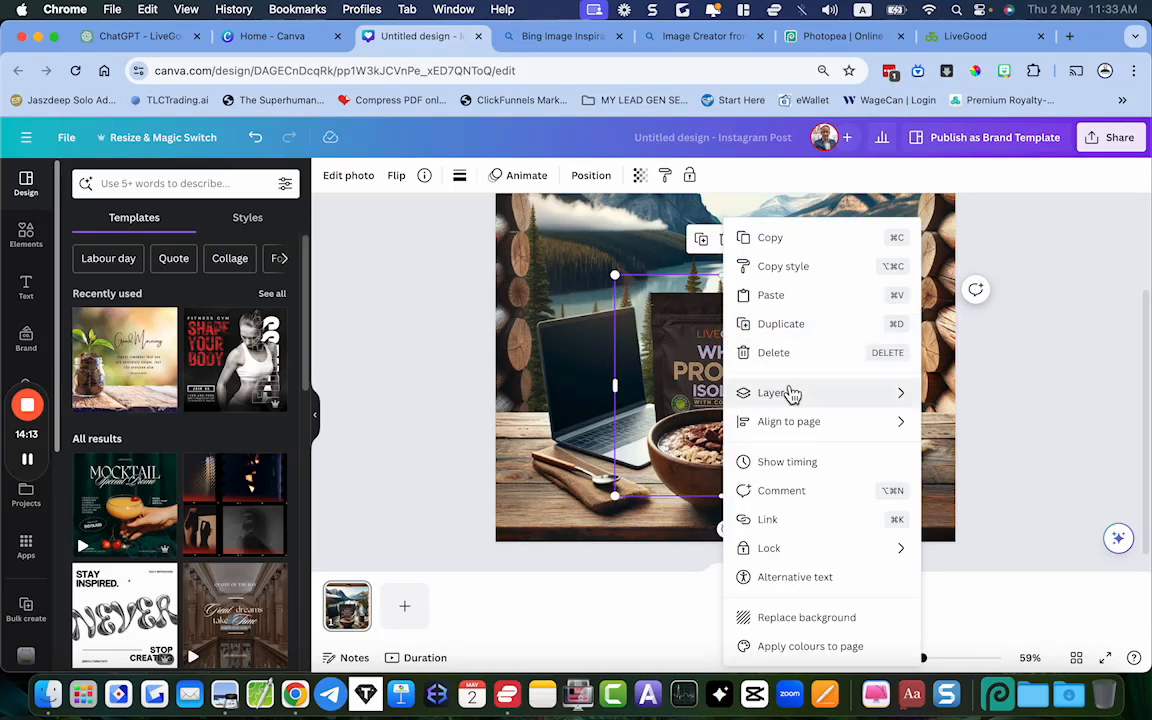
{"action": "mouse_move", "coordinate": [792, 400]}
{"action": "left_click", "coordinate": [983, 522]}
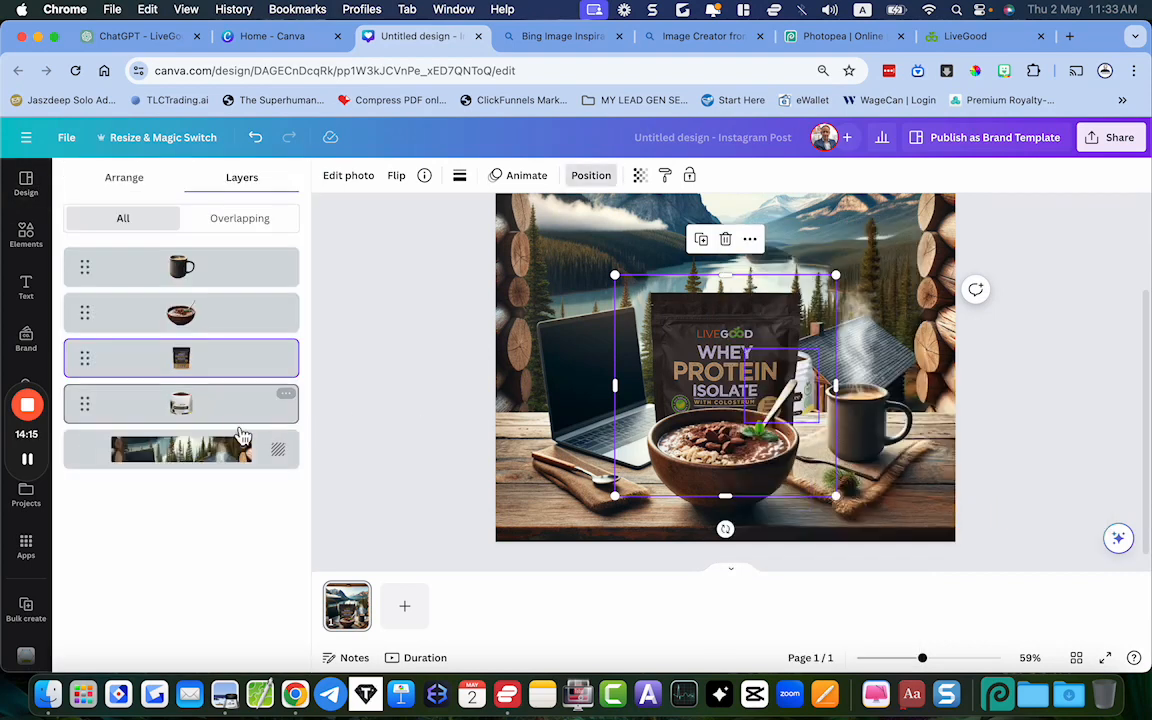
{"action": "left_click", "coordinate": [200, 406]}
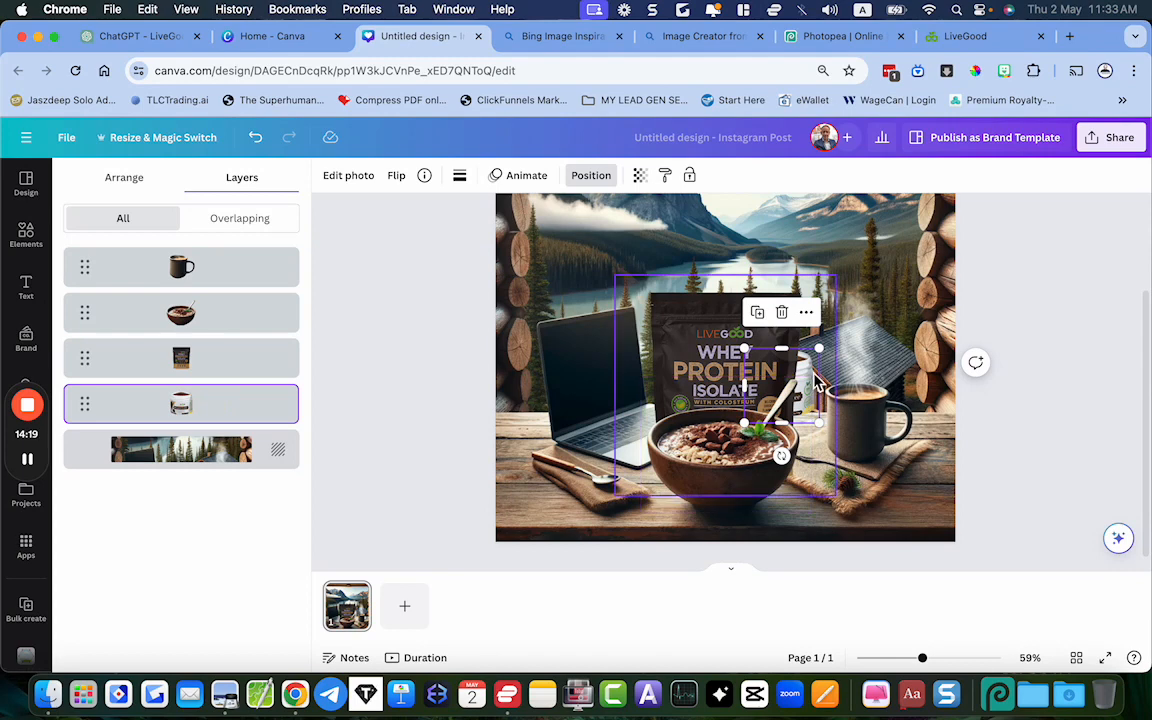
{"action": "left_click_drag", "start_coordinate": [815, 375], "coordinate": [848, 386]}
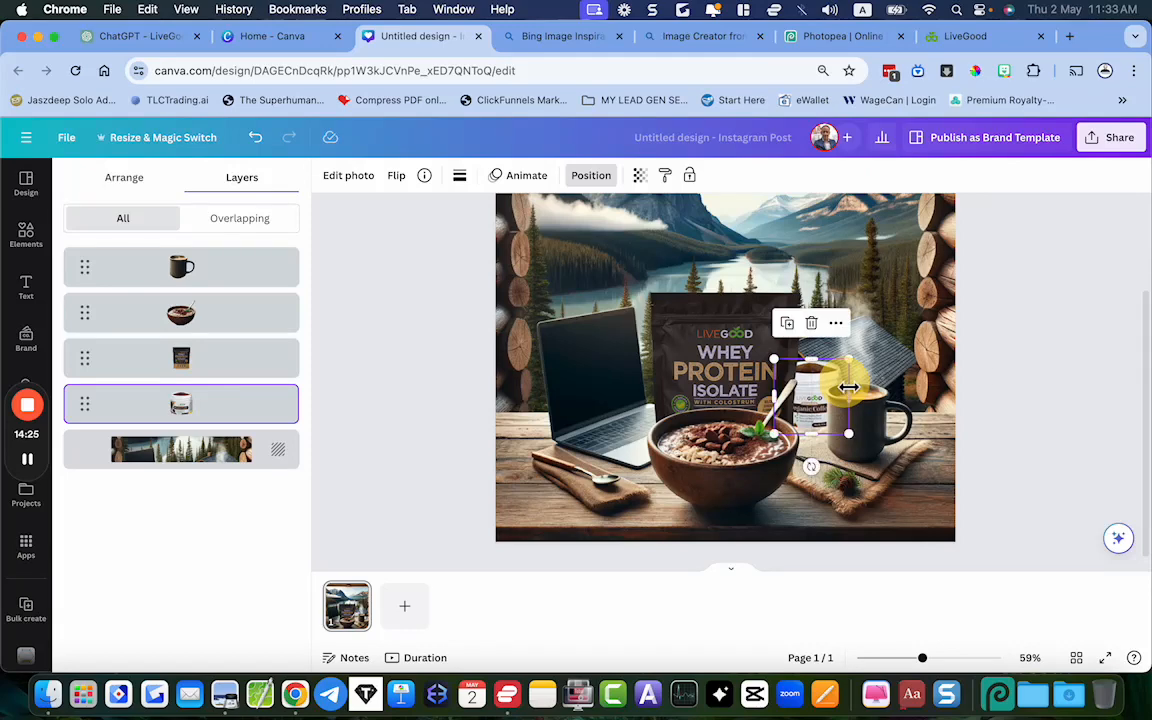
Apply the warm Latte filter to the coffee jar
{"action": "left_click", "coordinate": [366, 181]}
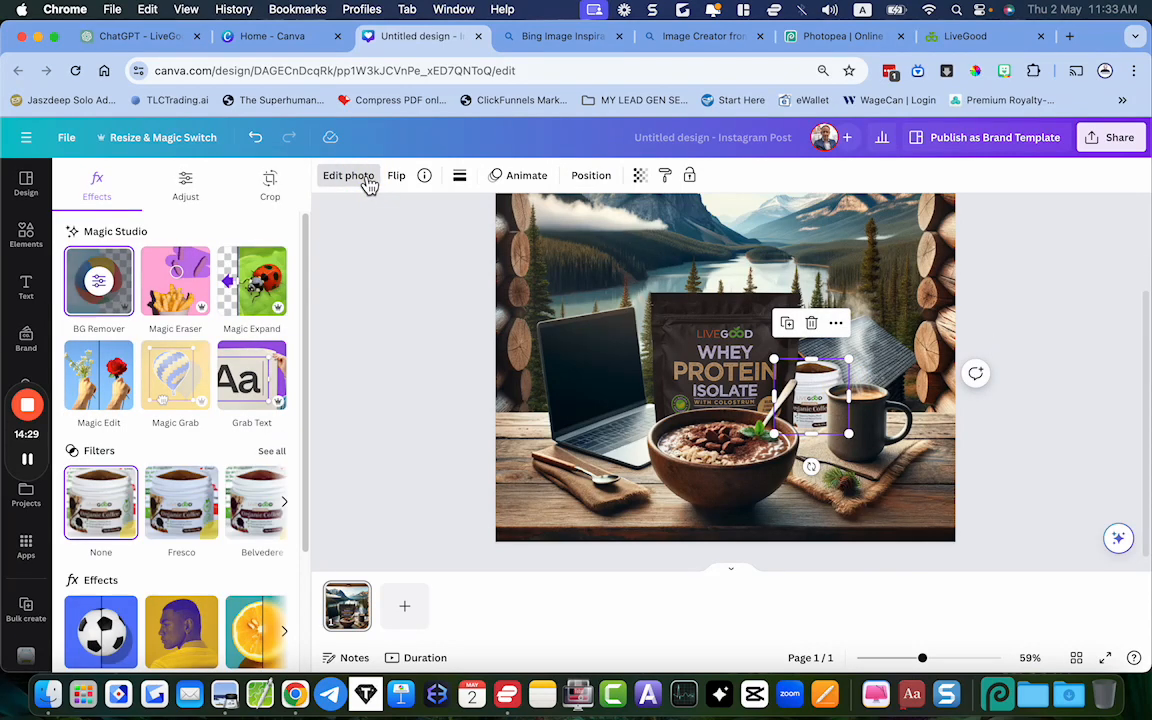
{"action": "left_click", "coordinate": [284, 462]}
{"action": "scroll", "coordinate": [283, 463], "scroll_direction": "down", "scroll_amount": 2}
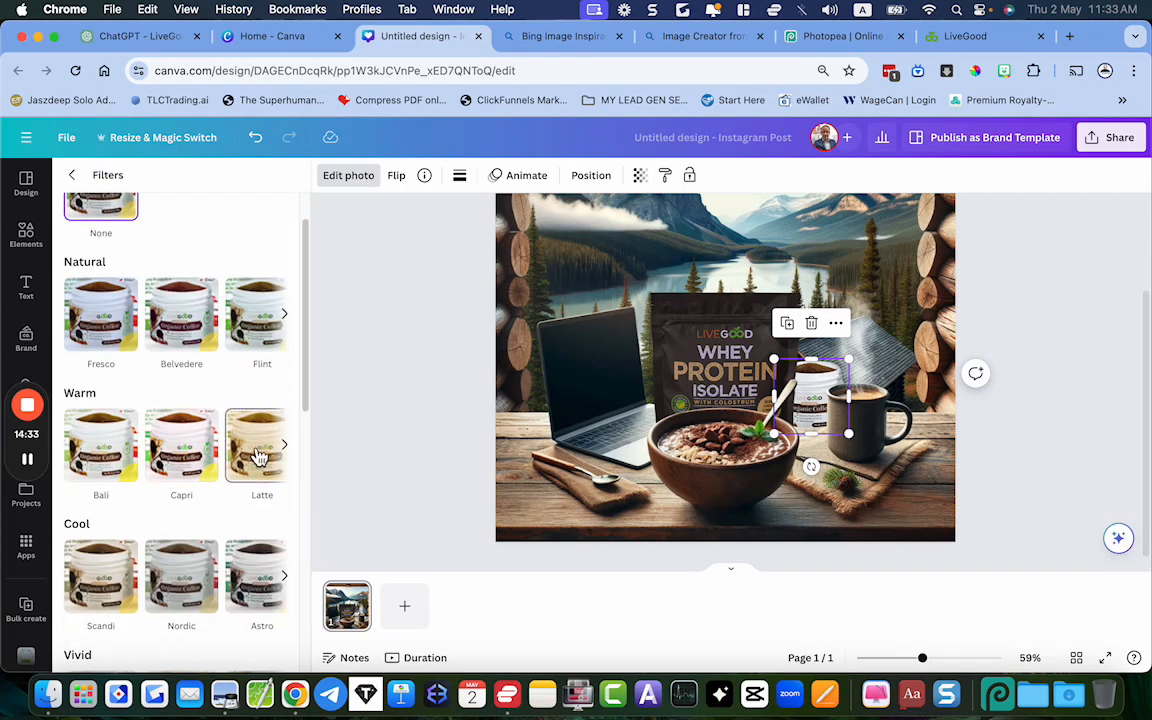
{"action": "left_click", "coordinate": [258, 456]}
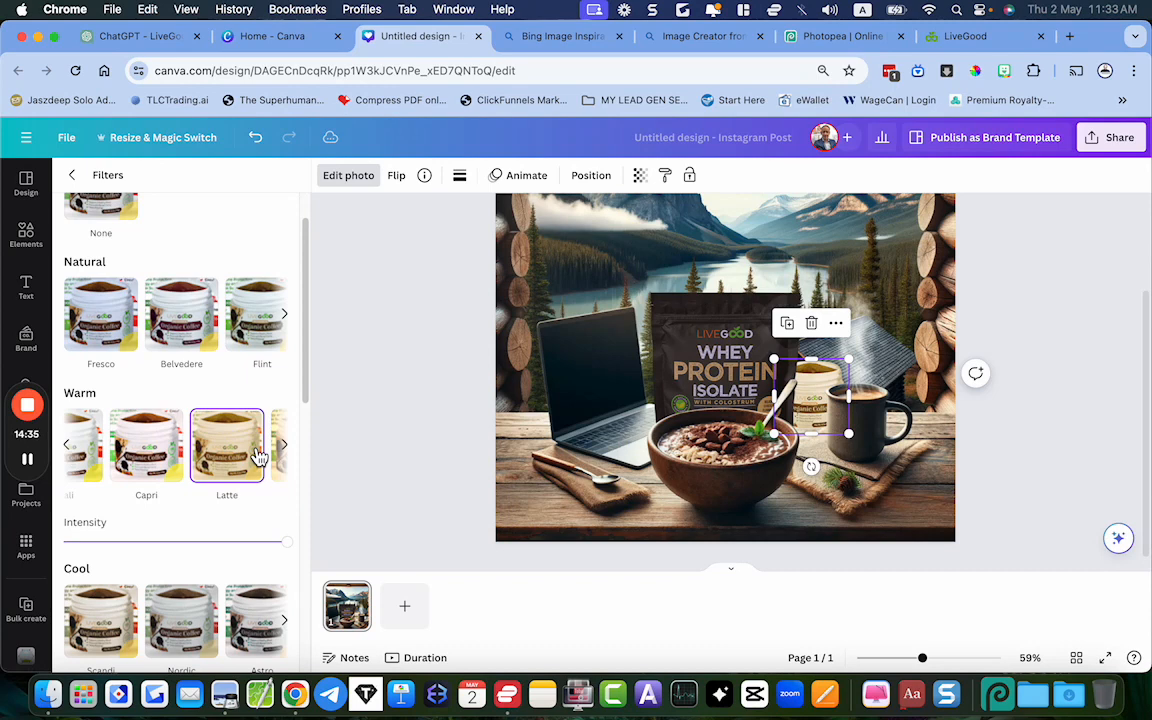
Try the cool Scandi filter and the soft Hazel, Whimsi and Nimbus filters on the coffee jar
{"action": "scroll", "coordinate": [257, 457], "scroll_direction": "down", "scroll_amount": 2}
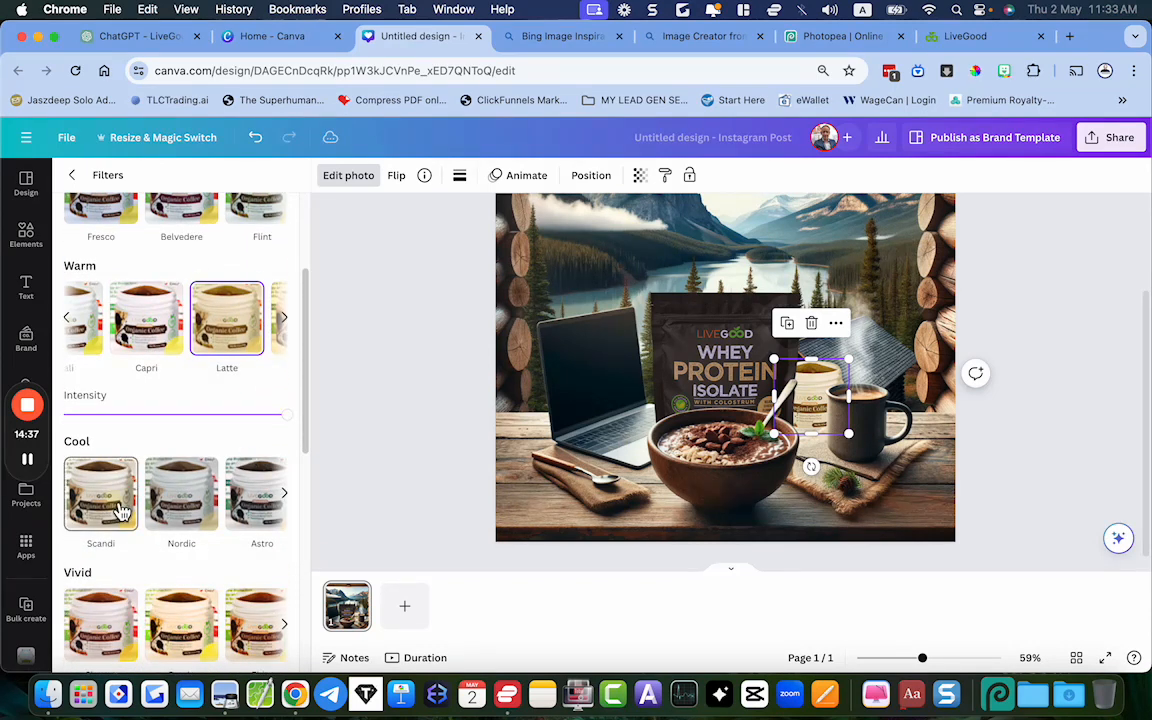
{"action": "left_click", "coordinate": [120, 511]}
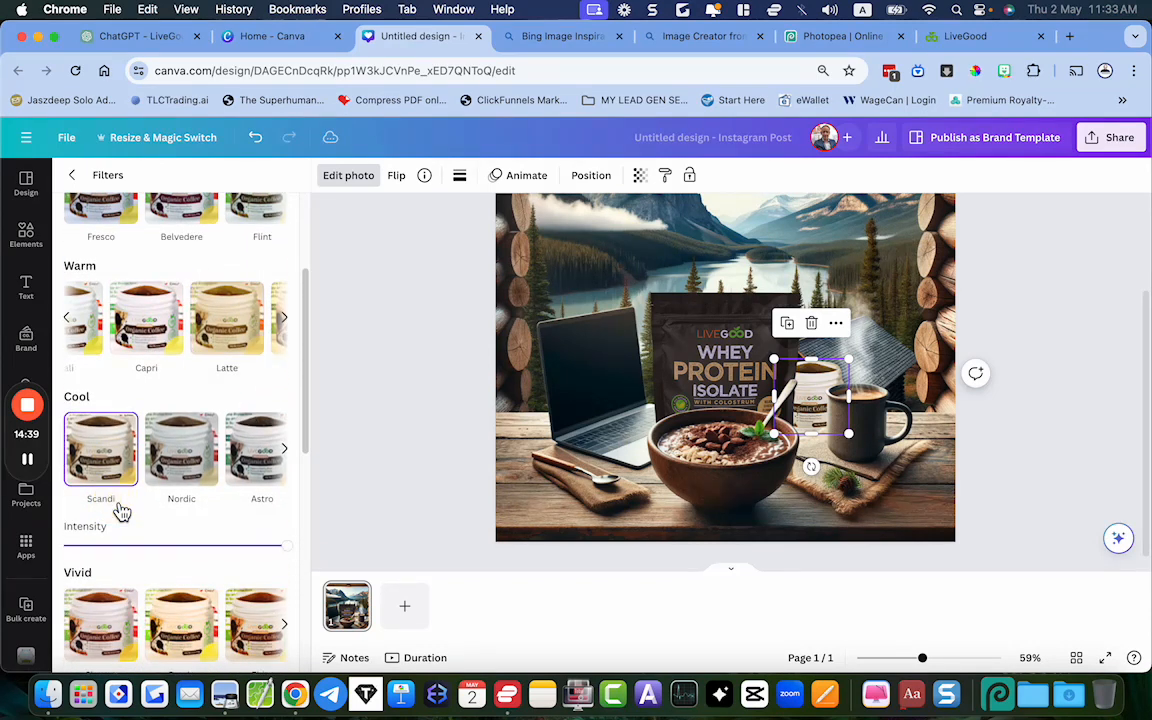
{"action": "scroll", "coordinate": [204, 527], "scroll_direction": "down", "scroll_amount": 1}
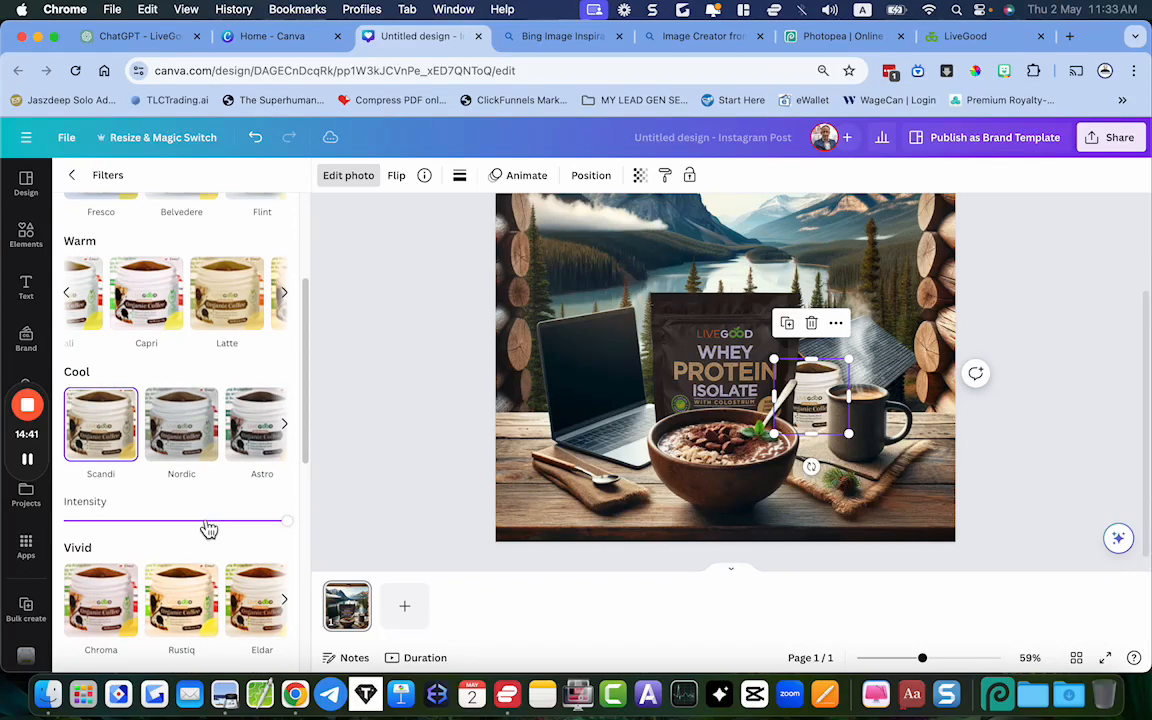
{"action": "scroll", "coordinate": [207, 528], "scroll_direction": "down", "scroll_amount": 5}
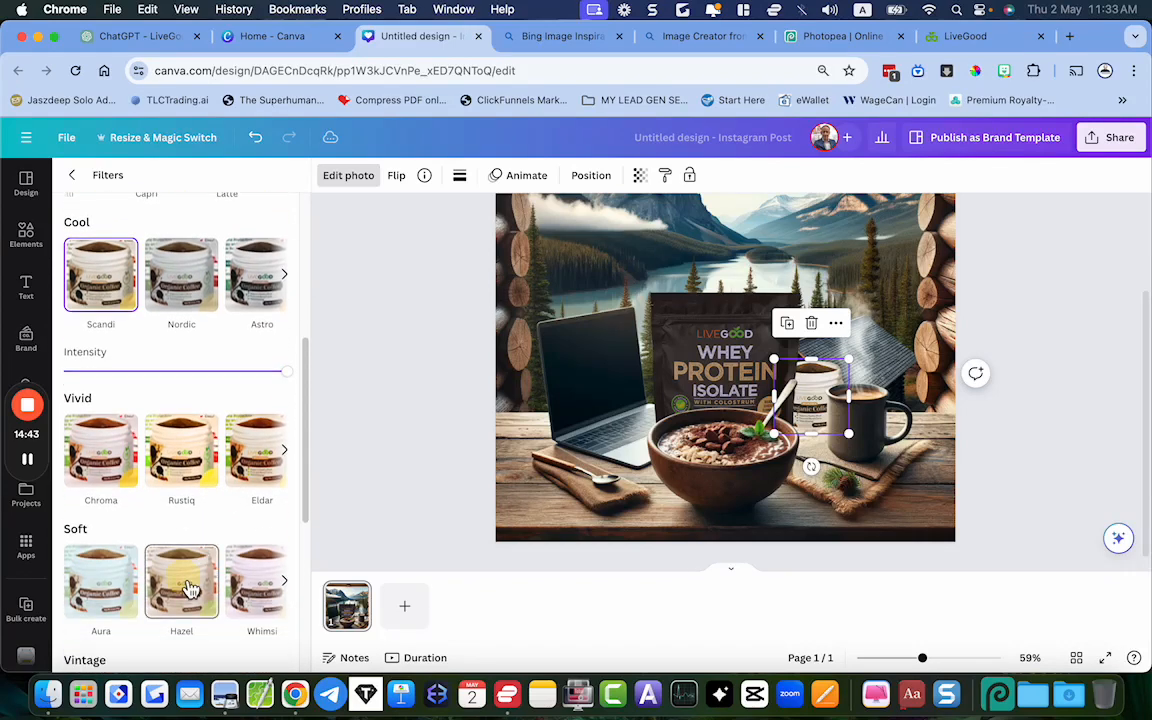
{"action": "left_click", "coordinate": [190, 588]}
{"action": "scroll", "coordinate": [257, 549], "scroll_direction": "right", "scroll_amount": 5}
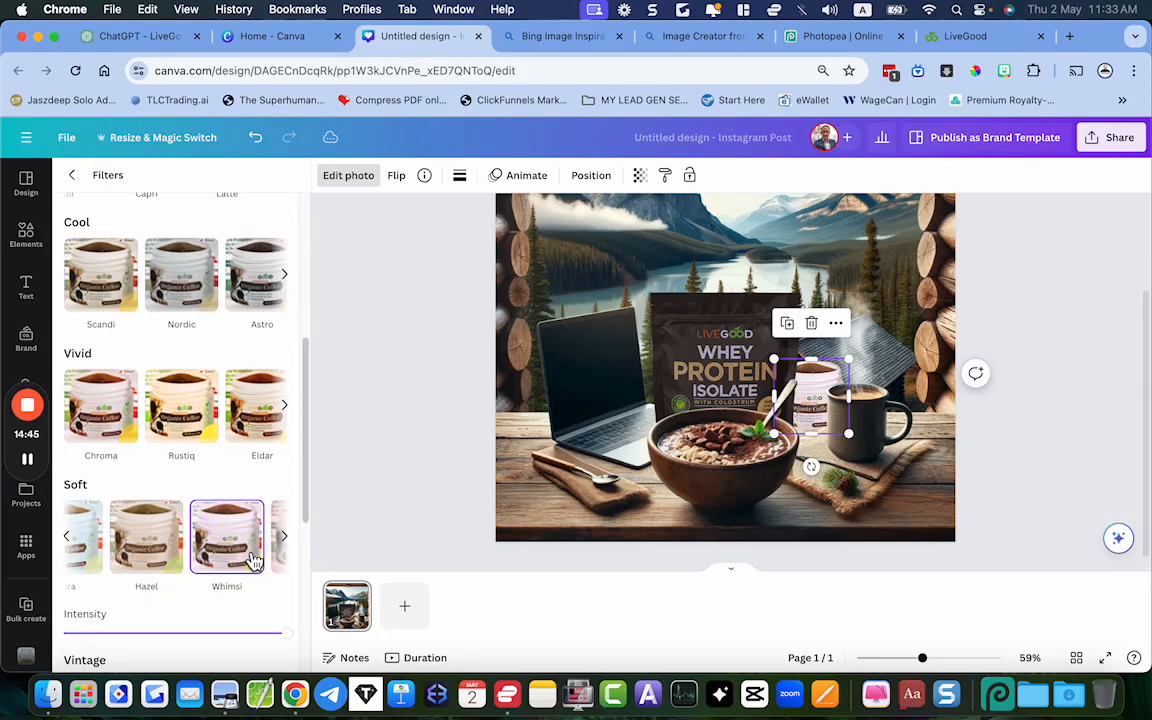
{"action": "left_click", "coordinate": [254, 560]}
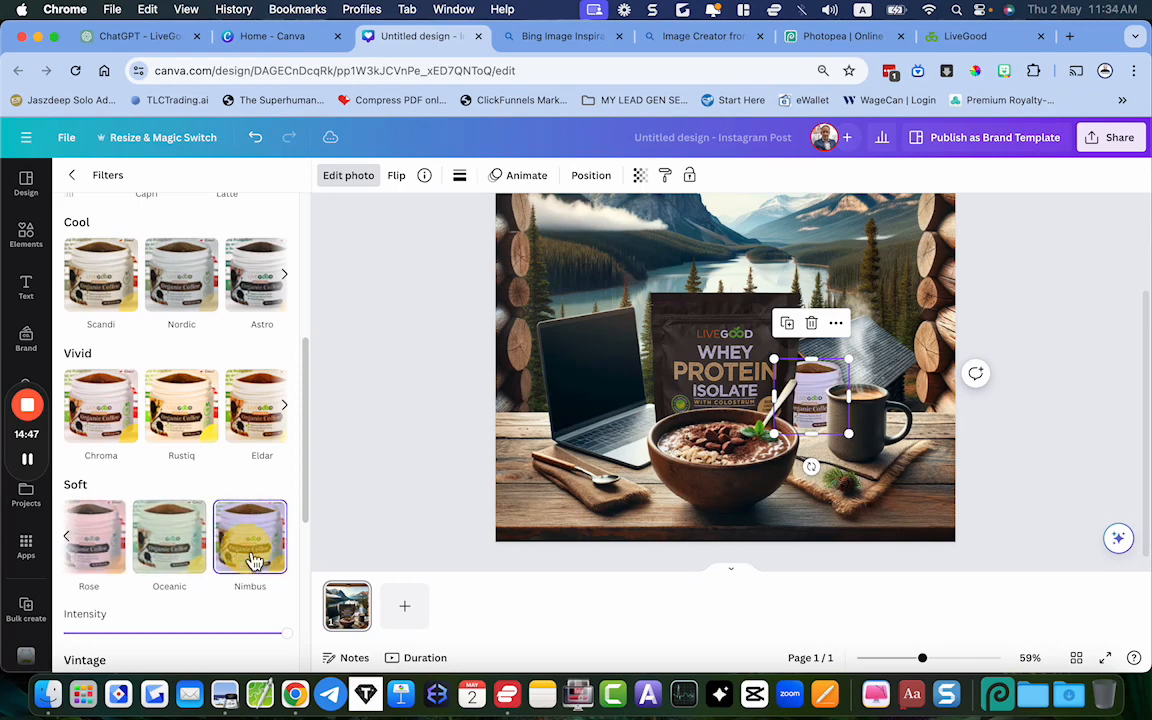
{"action": "scroll", "coordinate": [167, 457], "scroll_direction": "up", "scroll_amount": 1}
{"action": "scroll", "coordinate": [150, 420], "scroll_direction": "up", "scroll_amount": 1}
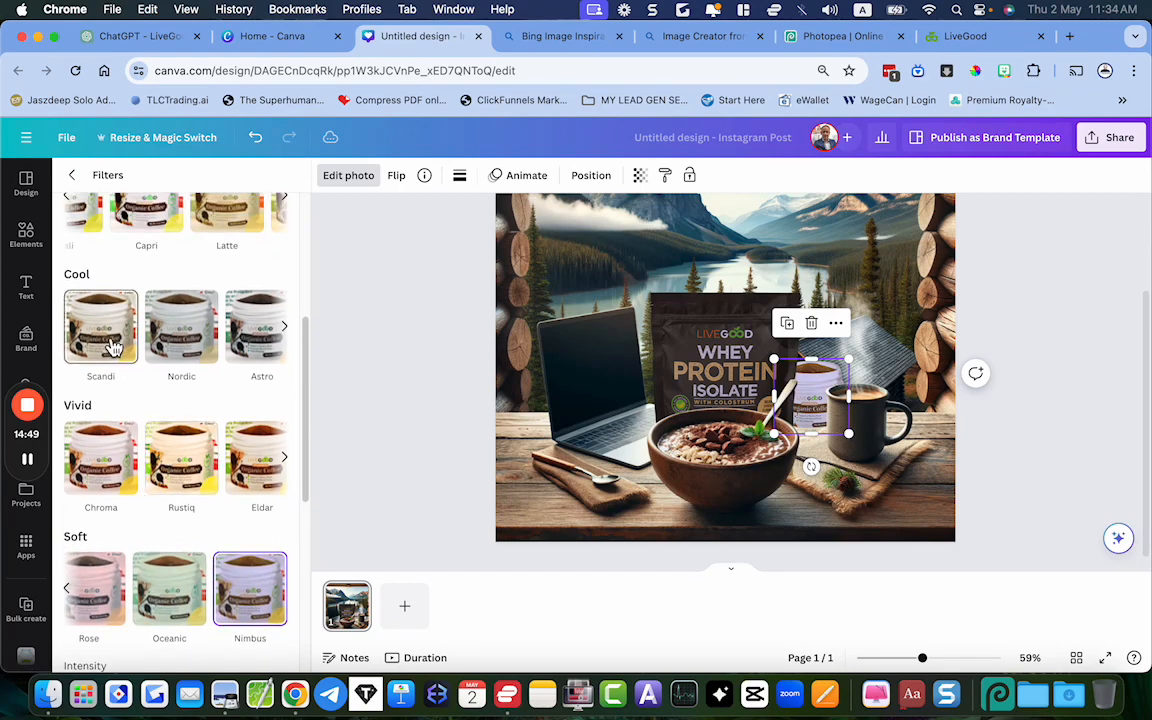
Compare the Scandi and Bali filters on the coffee jar and settle on the warm Latte filter
{"action": "left_click", "coordinate": [114, 350]}
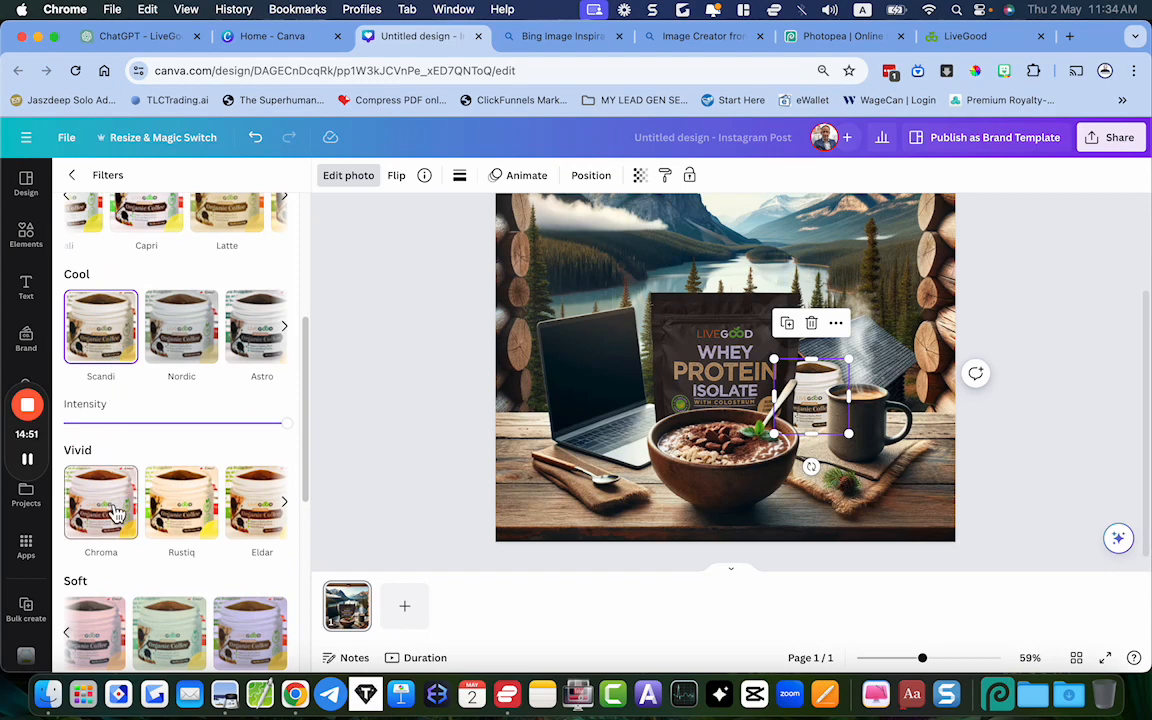
{"action": "scroll", "coordinate": [130, 310], "scroll_direction": "up", "scroll_amount": 3}
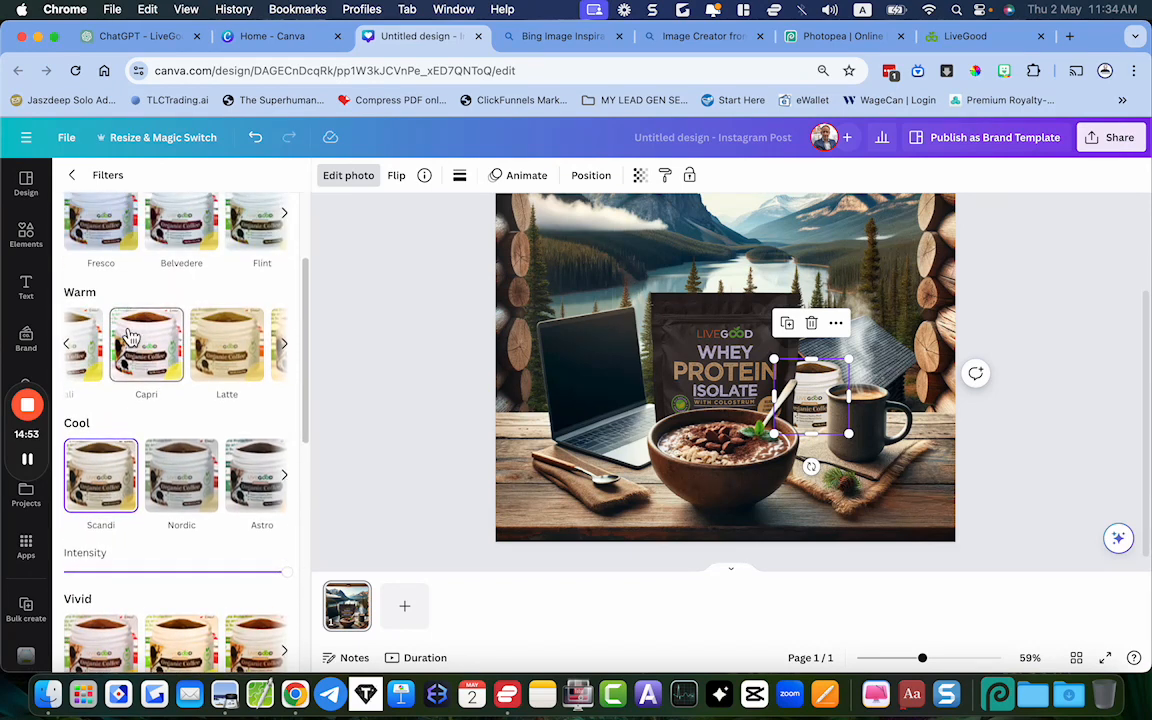
{"action": "left_click", "coordinate": [229, 335]}
{"action": "scroll", "coordinate": [227, 340], "scroll_direction": "left", "scroll_amount": 2}
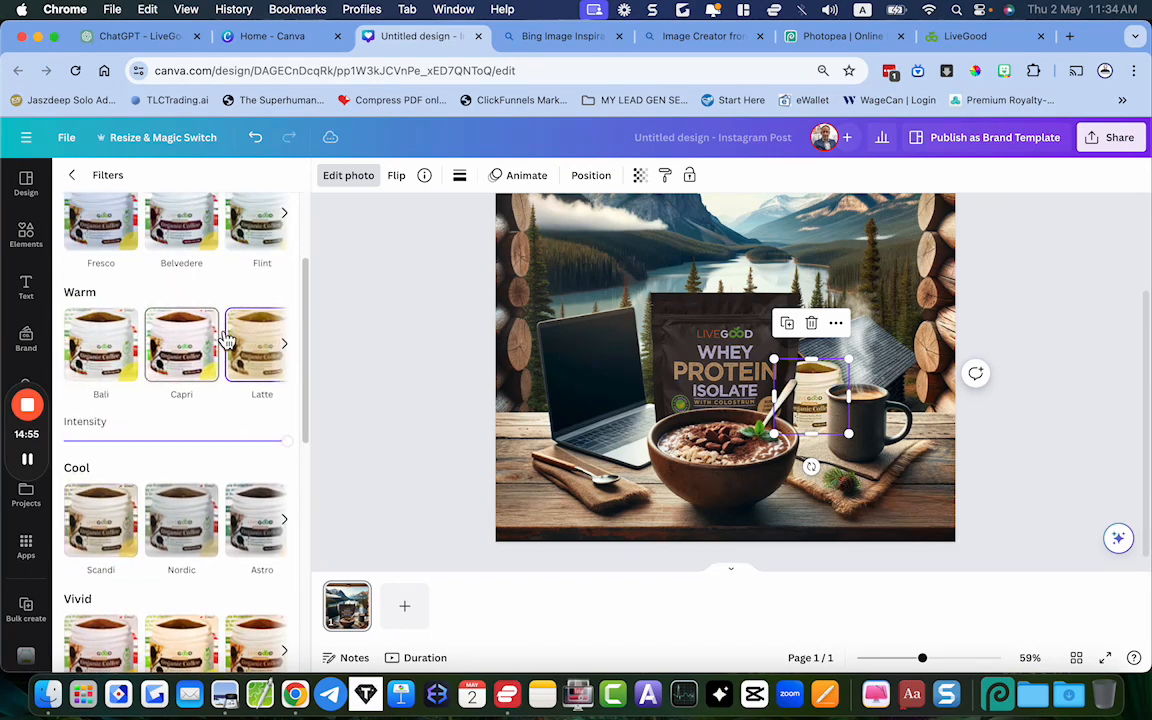
{"action": "left_click", "coordinate": [112, 345]}
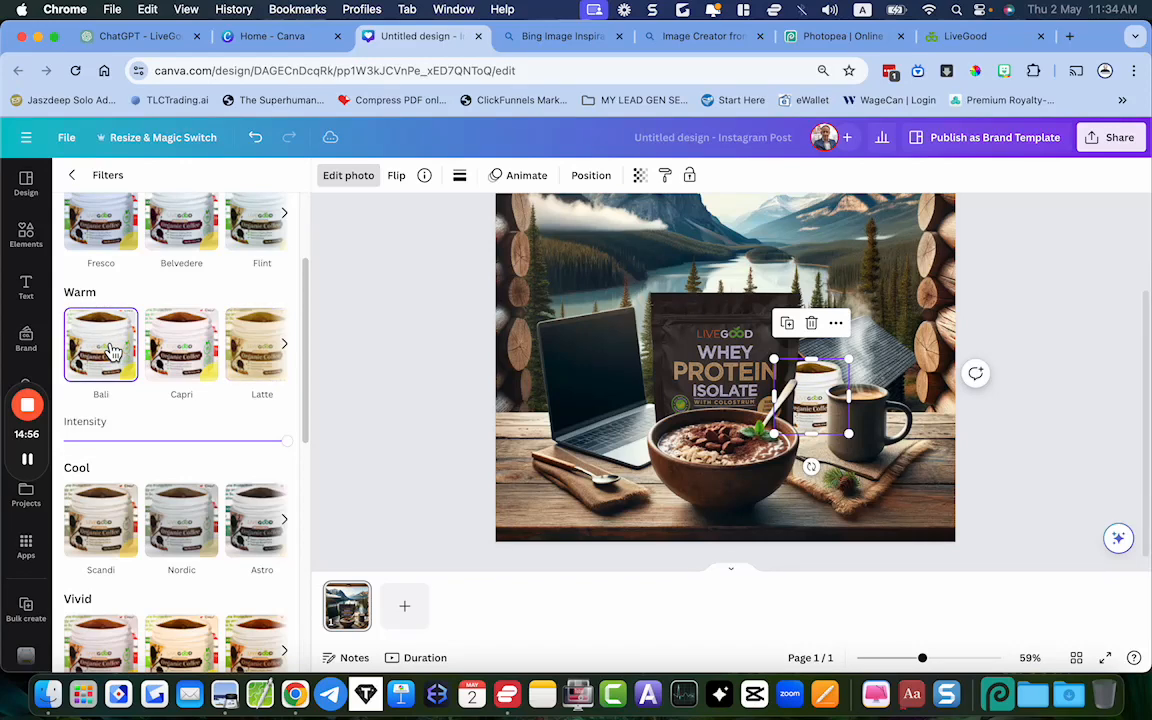
{"action": "scroll", "coordinate": [175, 345], "scroll_direction": "right", "scroll_amount": 2}
{"action": "left_click", "coordinate": [180, 345]}
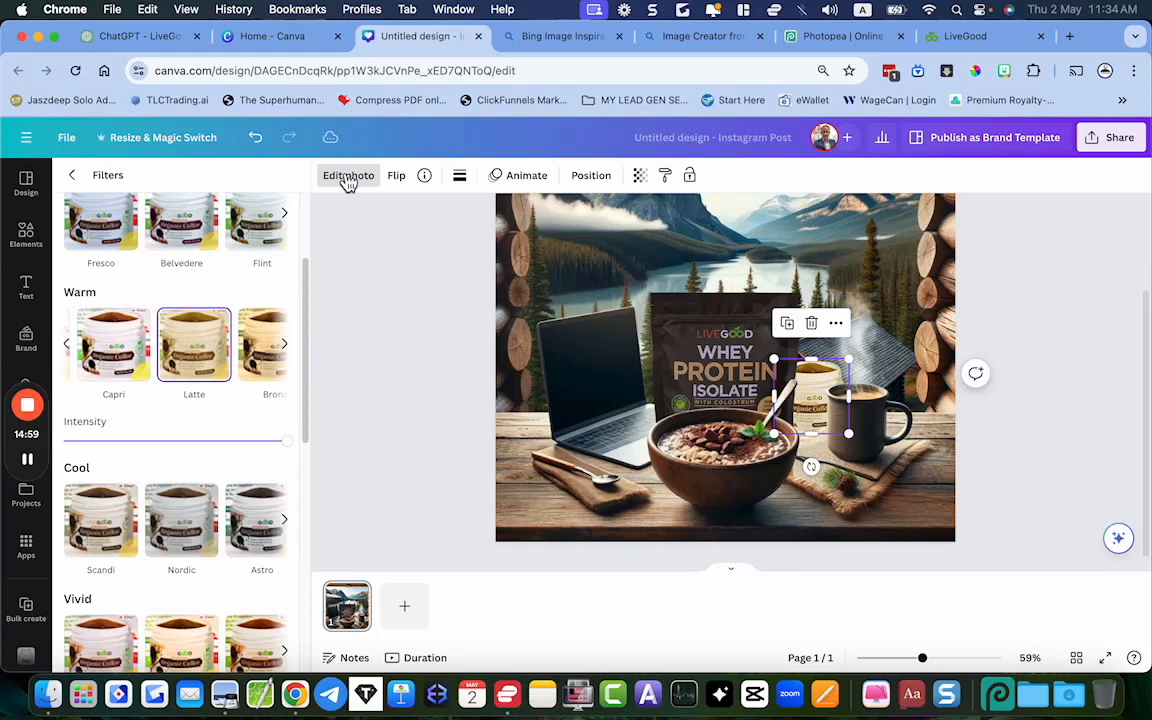
Lower the coffee jar's brightness to -43 for the whole image
{"action": "left_click", "coordinate": [72, 175]}
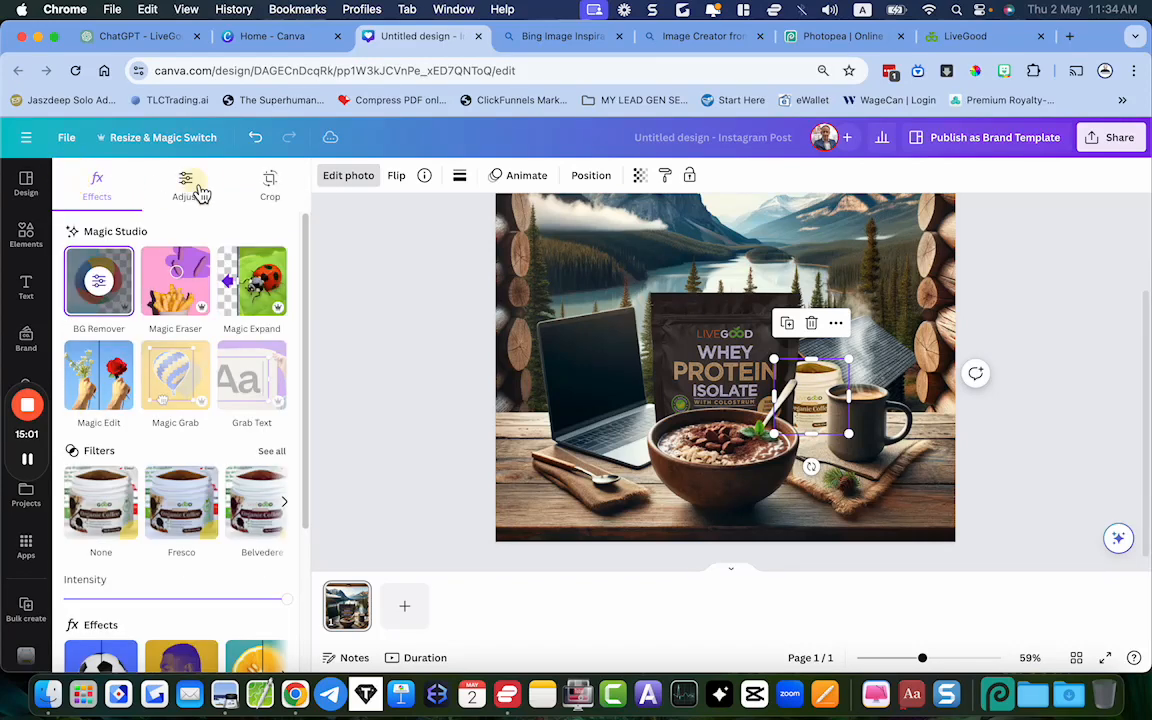
{"action": "left_click", "coordinate": [192, 190]}
{"action": "left_click_drag", "start_coordinate": [176, 516], "coordinate": [138, 514]}
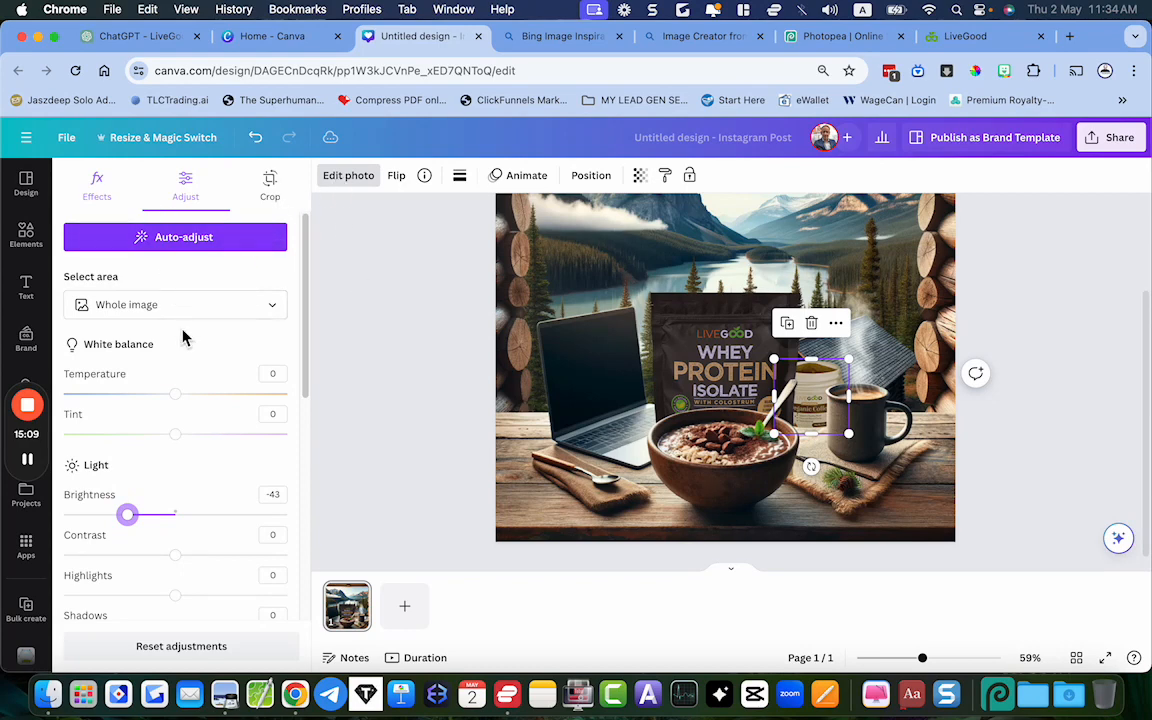
Apply a whole-image blur of intensity 16 to the coffee jar and check how it blends into the scene
{"action": "left_click", "coordinate": [100, 202]}
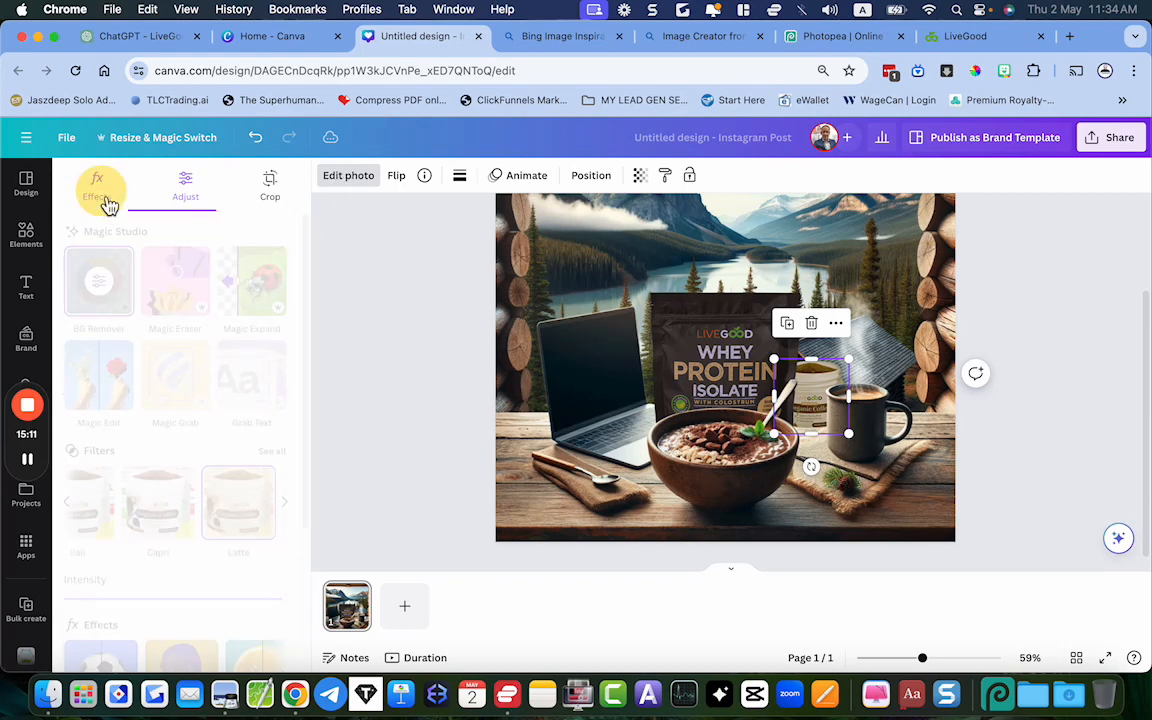
{"action": "scroll", "coordinate": [235, 417], "scroll_direction": "down", "scroll_amount": 2}
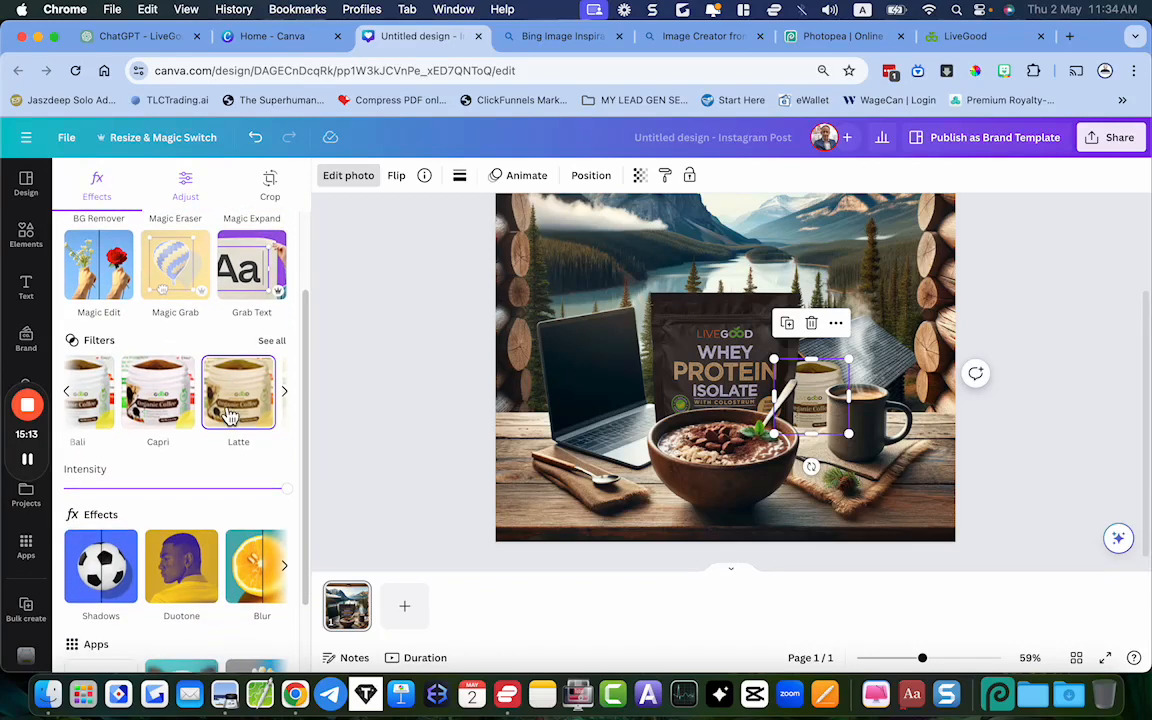
{"action": "scroll", "coordinate": [230, 415], "scroll_direction": "down", "scroll_amount": 2}
{"action": "left_click", "coordinate": [255, 494]}
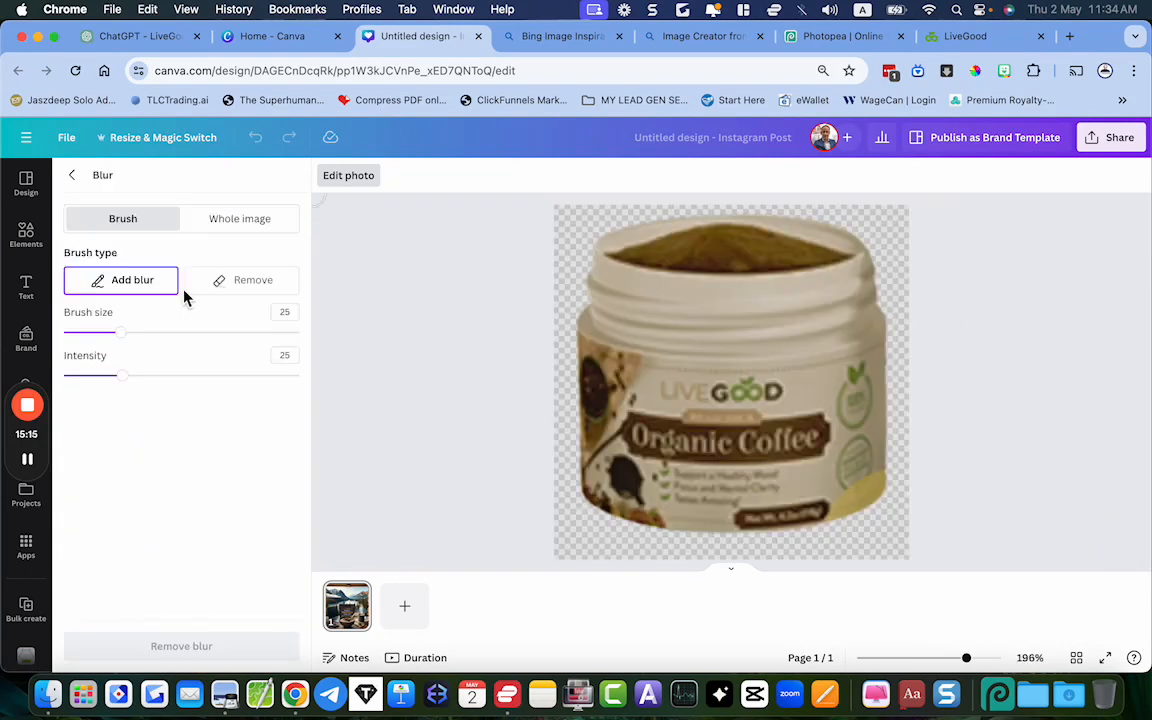
{"action": "left_click", "coordinate": [232, 224]}
{"action": "left_click", "coordinate": [65, 283]}
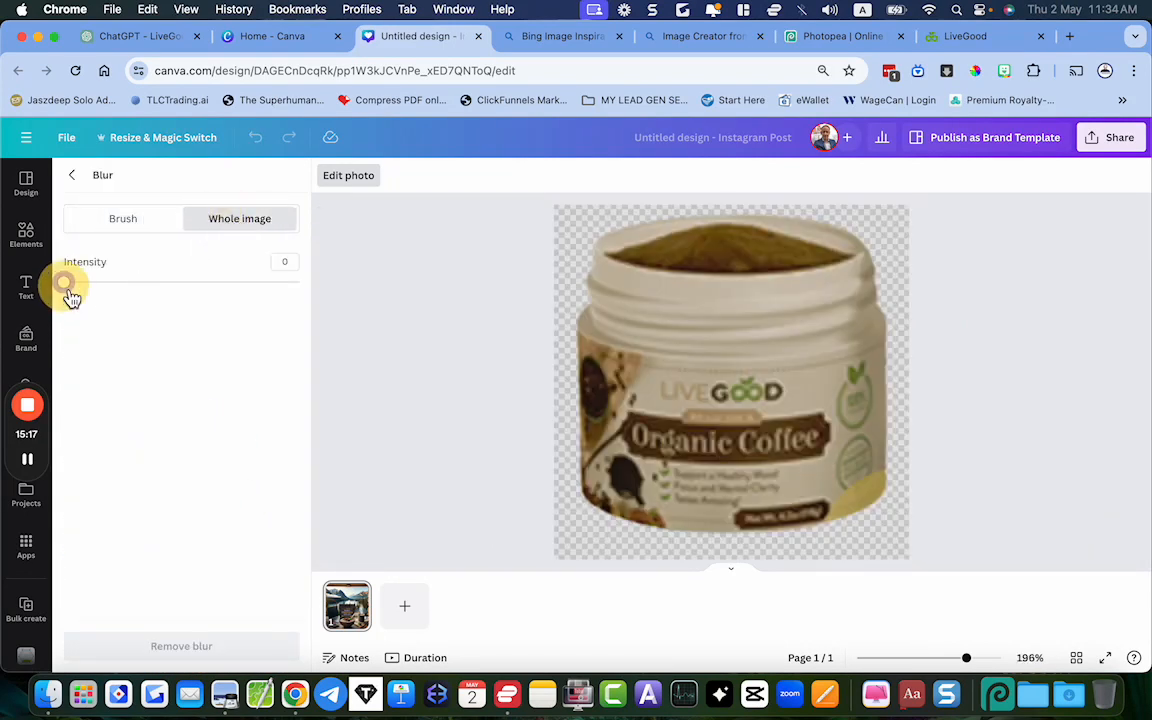
{"action": "left_click_drag", "start_coordinate": [70, 297], "coordinate": [110, 300]}
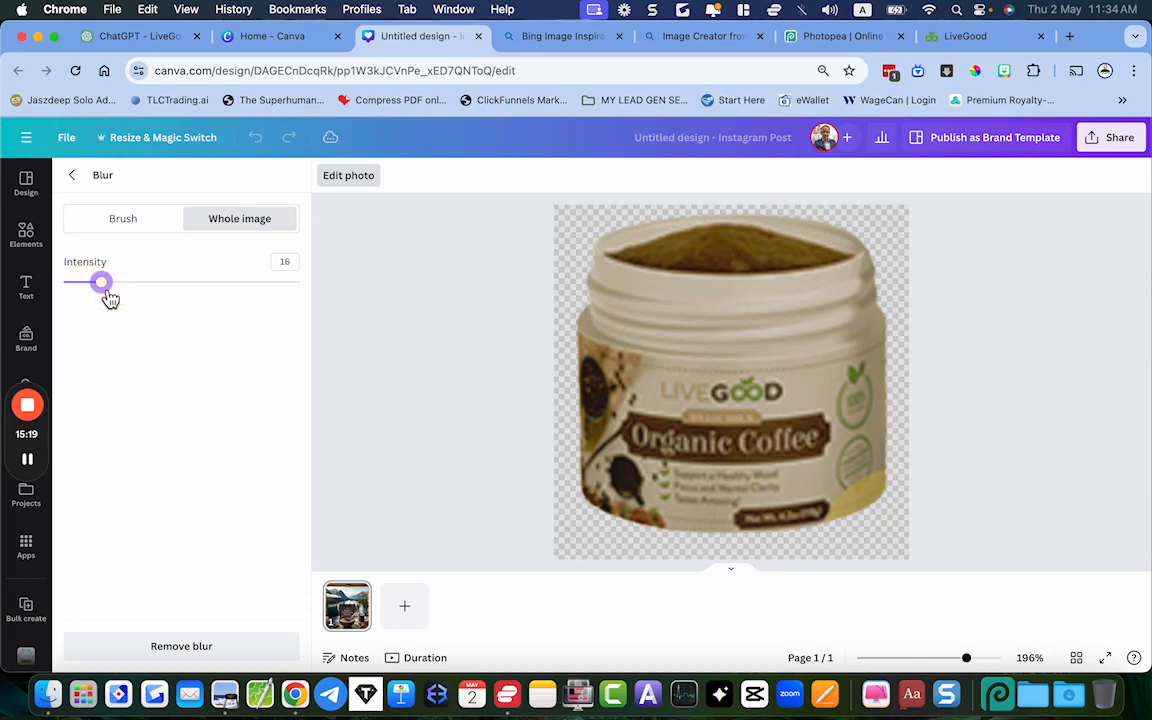
{"action": "left_click", "coordinate": [72, 175]}
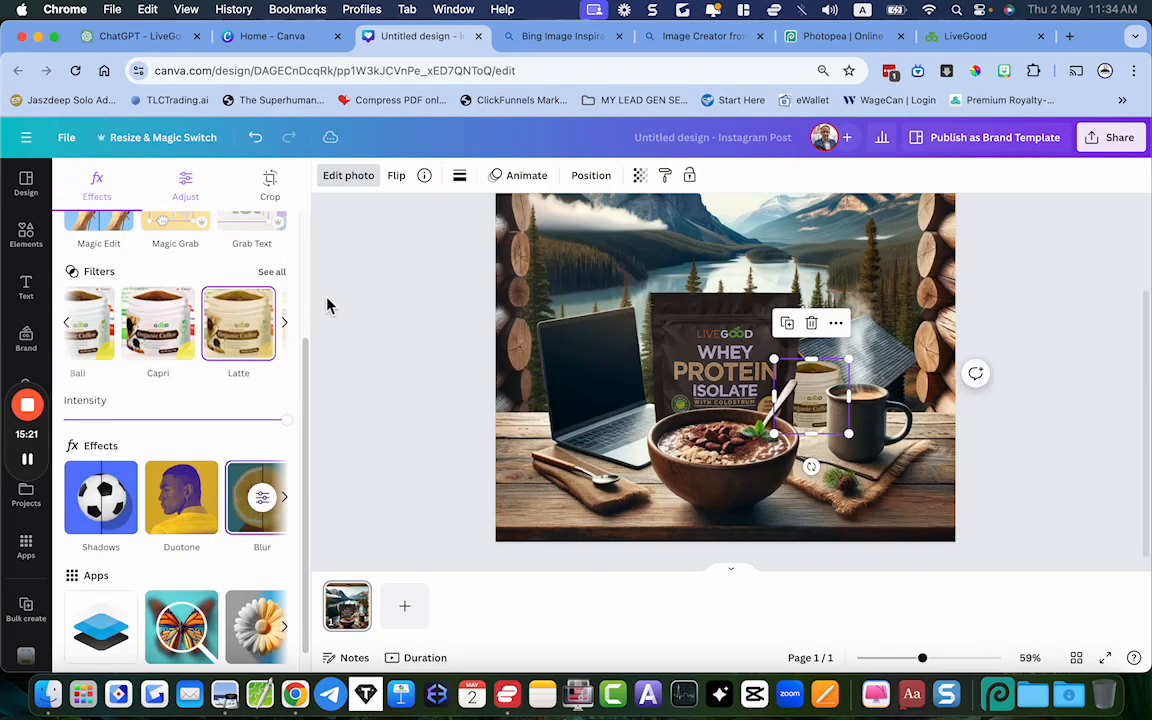
{"action": "left_click", "coordinate": [370, 331]}
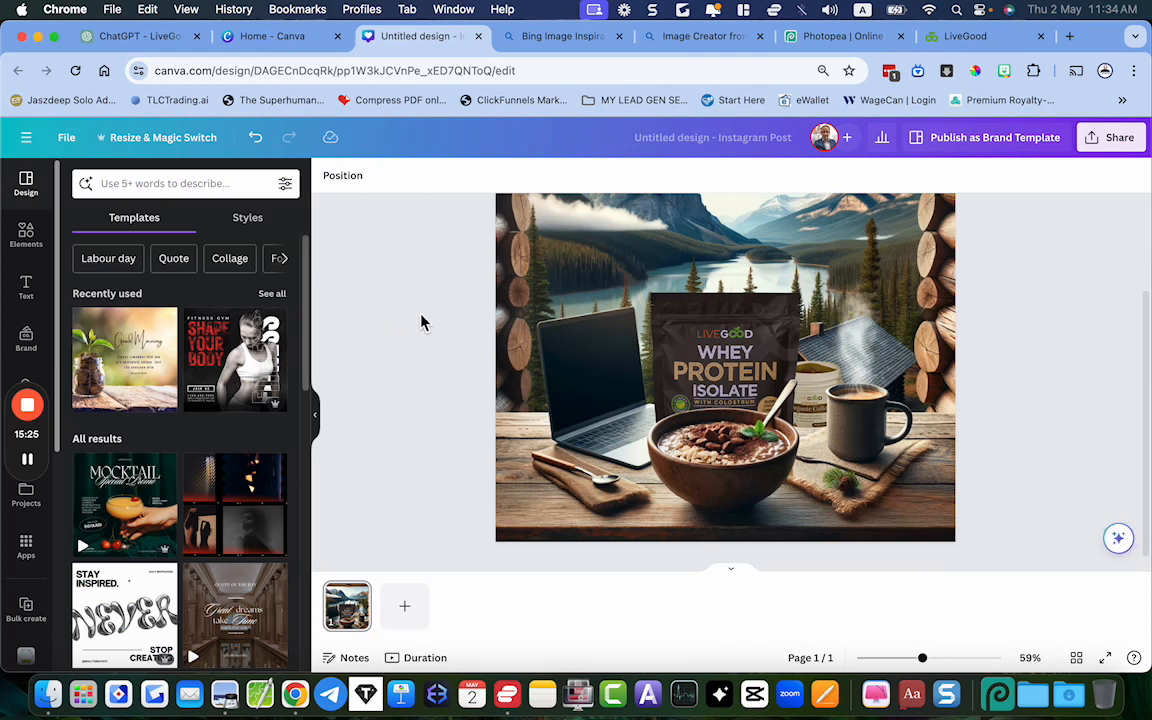
{"action": "left_click", "coordinate": [843, 380]}
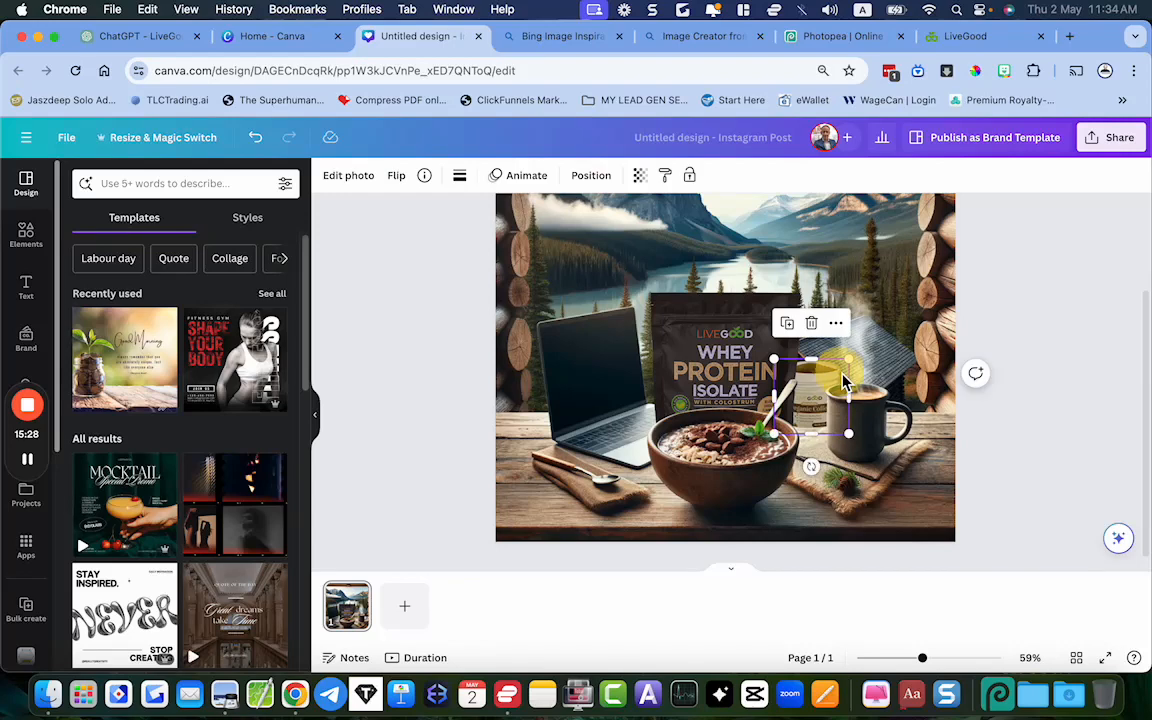
{"action": "left_click", "coordinate": [1036, 391]}
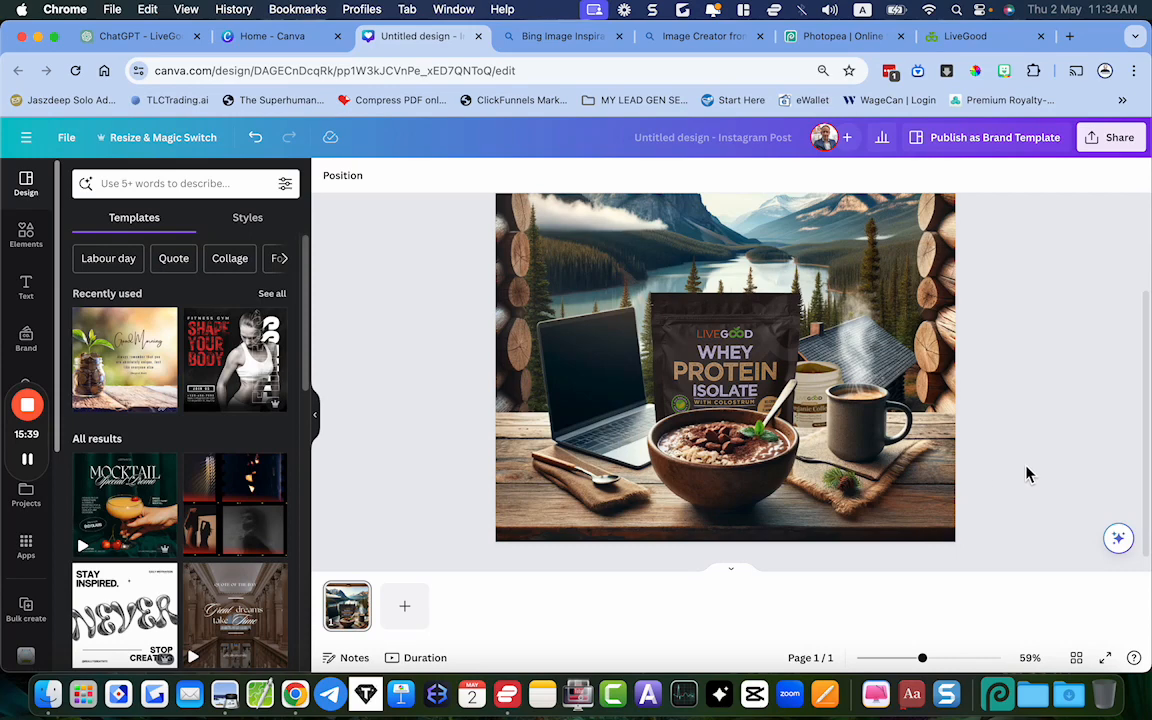
Add a soft black shadow graphic, tilt and shrink it, and place it over the base of the coffee jar beside the mug
{"action": "left_click", "coordinate": [26, 238]}
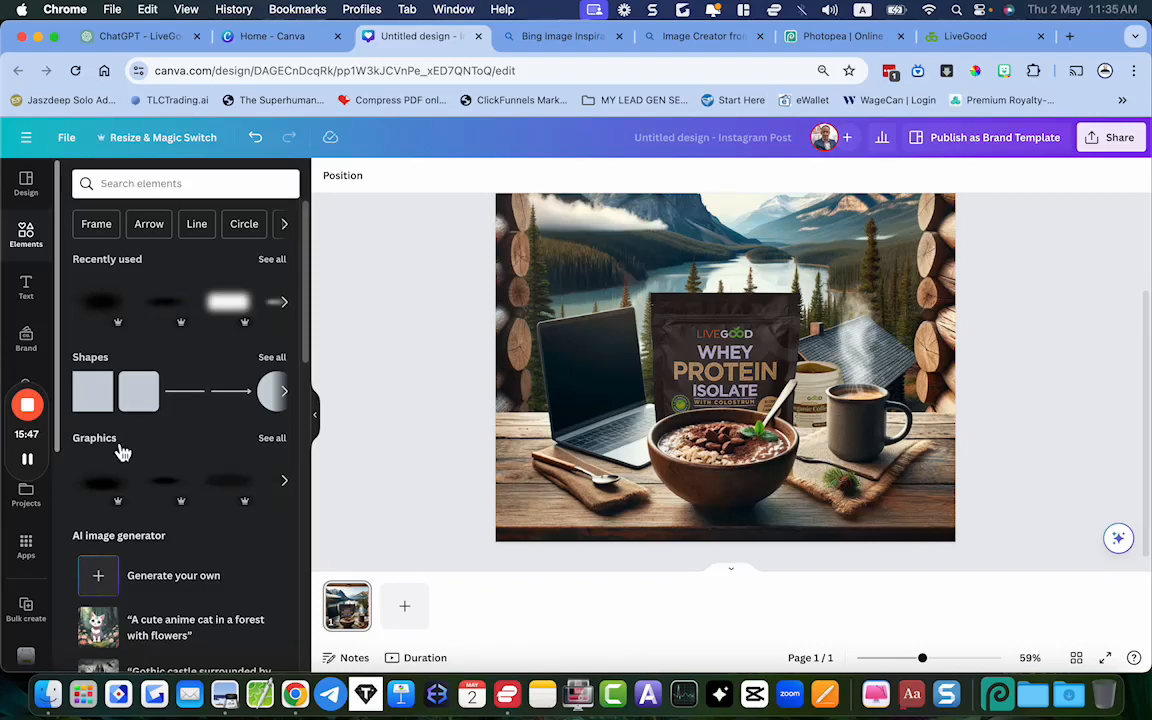
{"action": "left_click", "coordinate": [101, 490]}
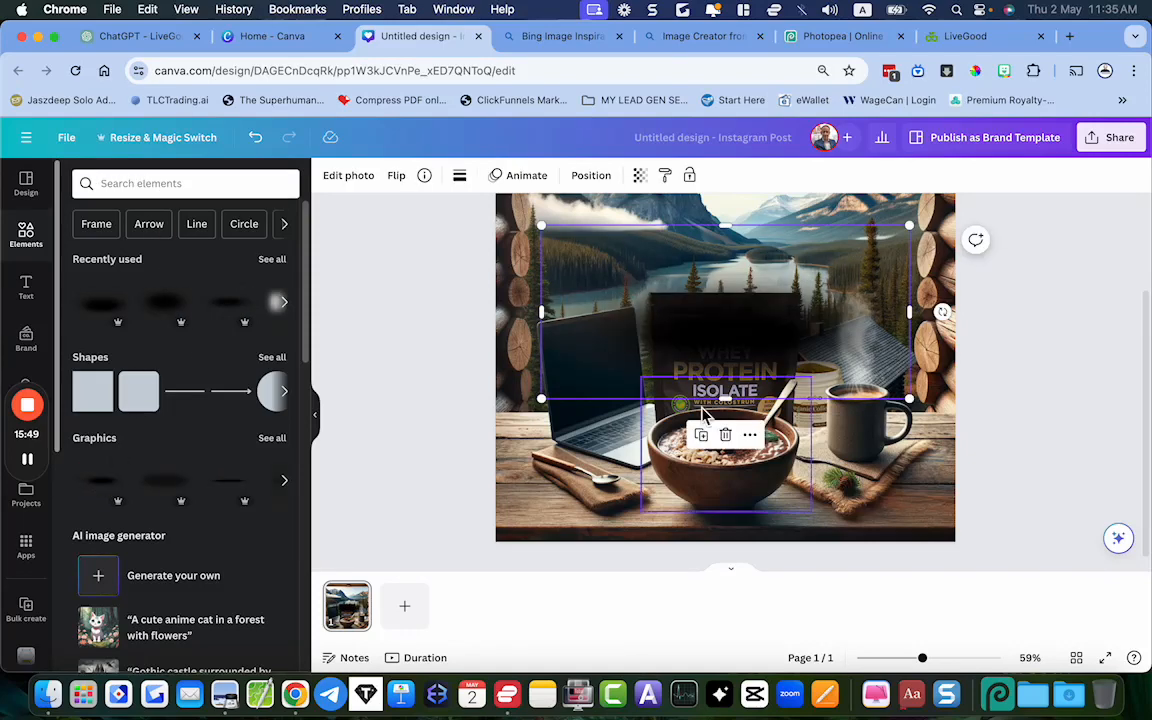
{"action": "left_click_drag", "start_coordinate": [942, 312], "coordinate": [913, 380]}
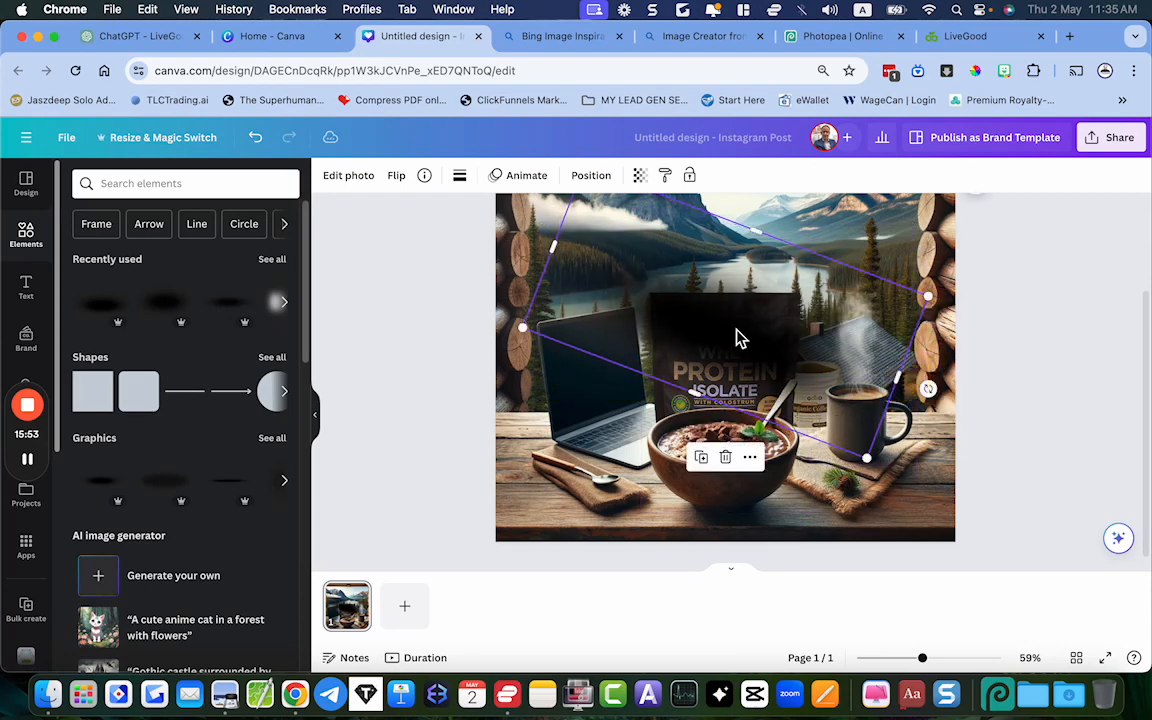
{"action": "left_click_drag", "start_coordinate": [738, 334], "coordinate": [796, 406]}
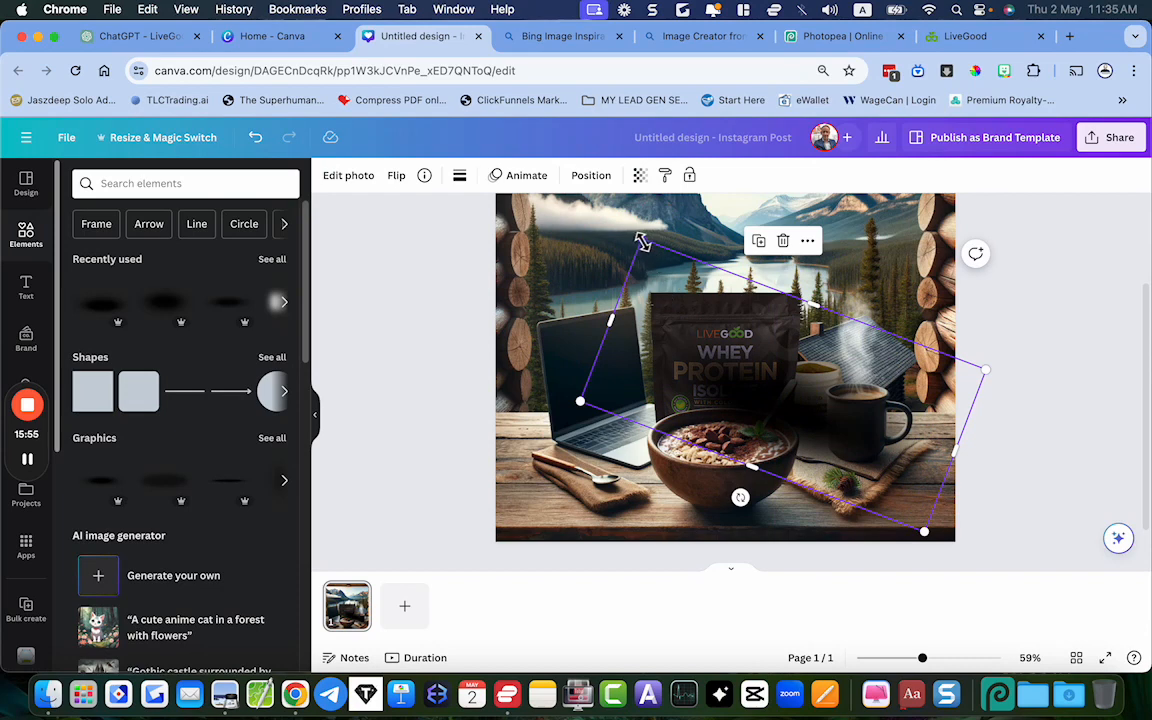
{"action": "left_click_drag", "start_coordinate": [642, 242], "coordinate": [816, 418]}
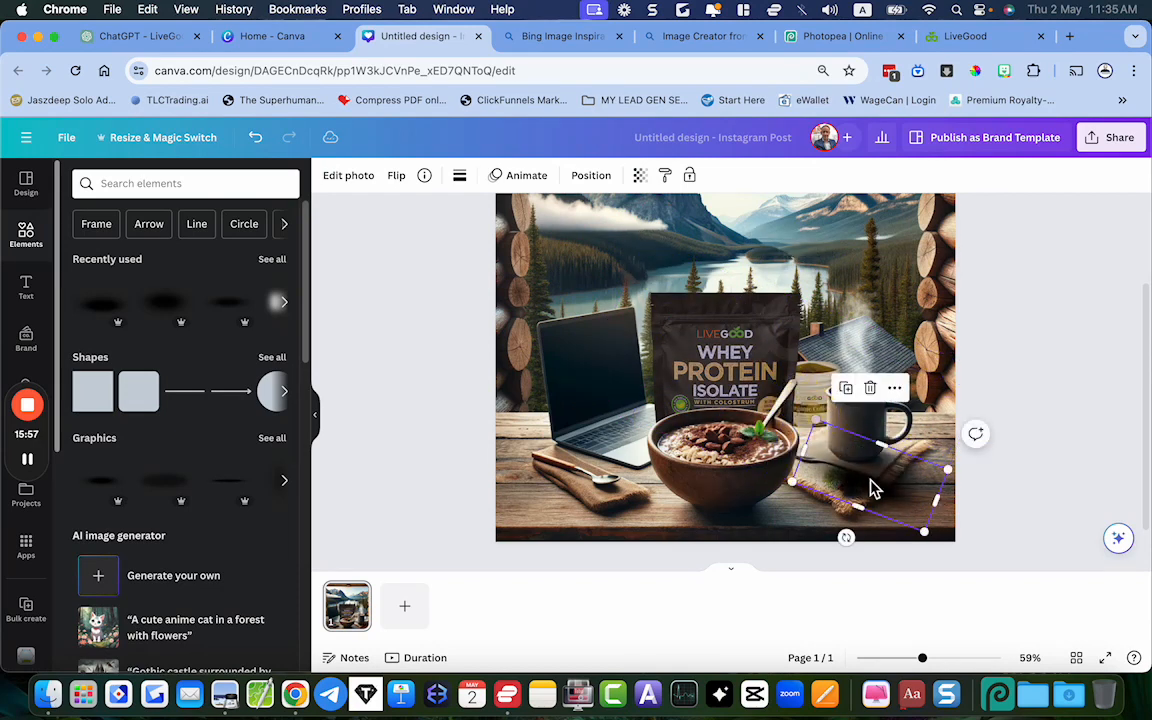
{"action": "left_click_drag", "start_coordinate": [882, 494], "coordinate": [855, 443]}
{"action": "left_click_drag", "start_coordinate": [897, 484], "coordinate": [830, 430]}
Set the shadow graphic's transparency to 75 and shift it slightly toward the bowl
{"action": "left_click", "coordinate": [640, 176]}
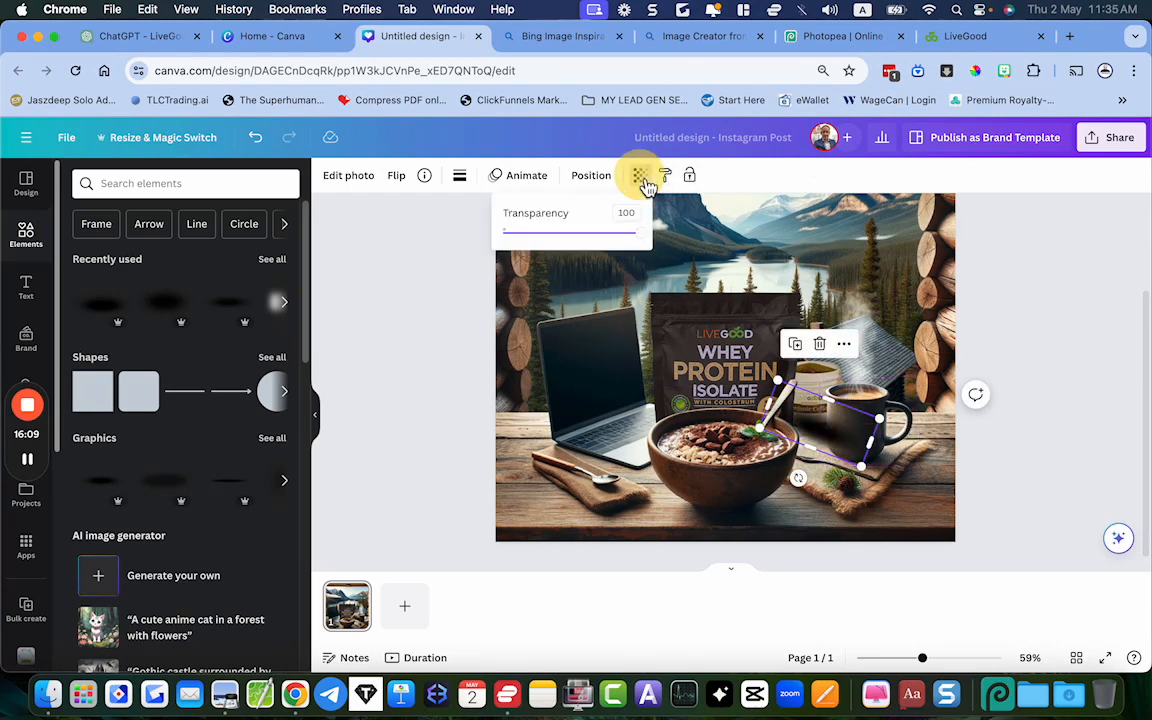
{"action": "left_click_drag", "start_coordinate": [650, 241], "coordinate": [606, 233]}
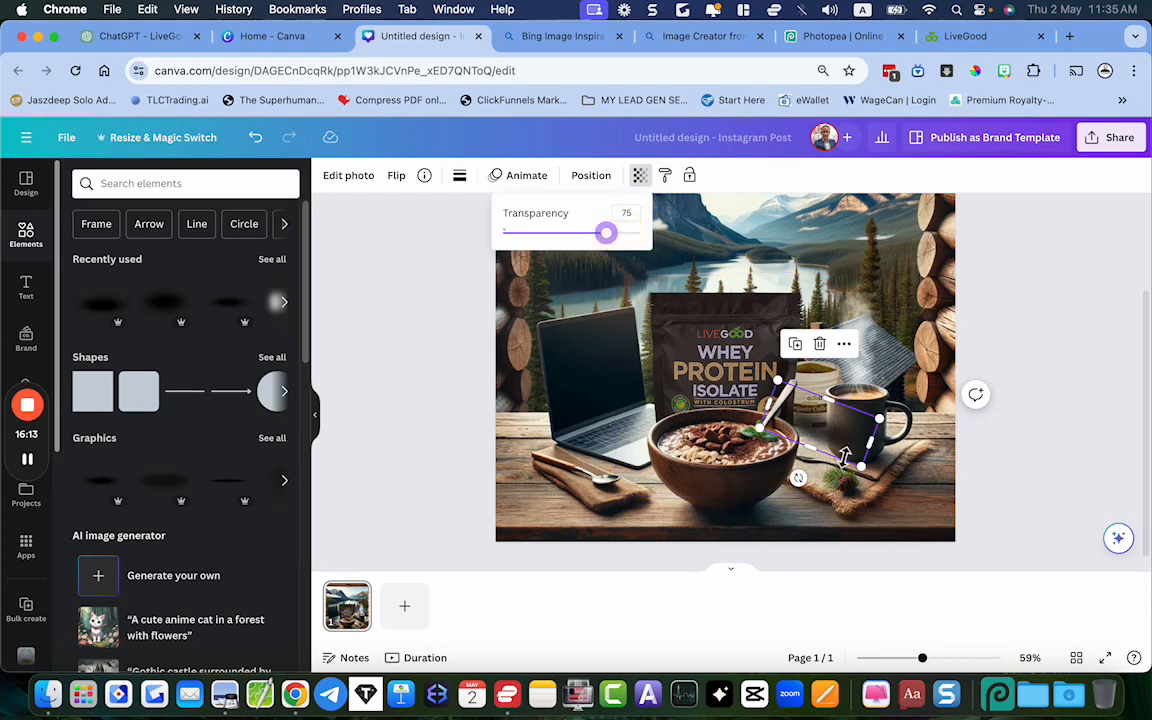
{"action": "left_click_drag", "start_coordinate": [828, 441], "coordinate": [820, 436]}
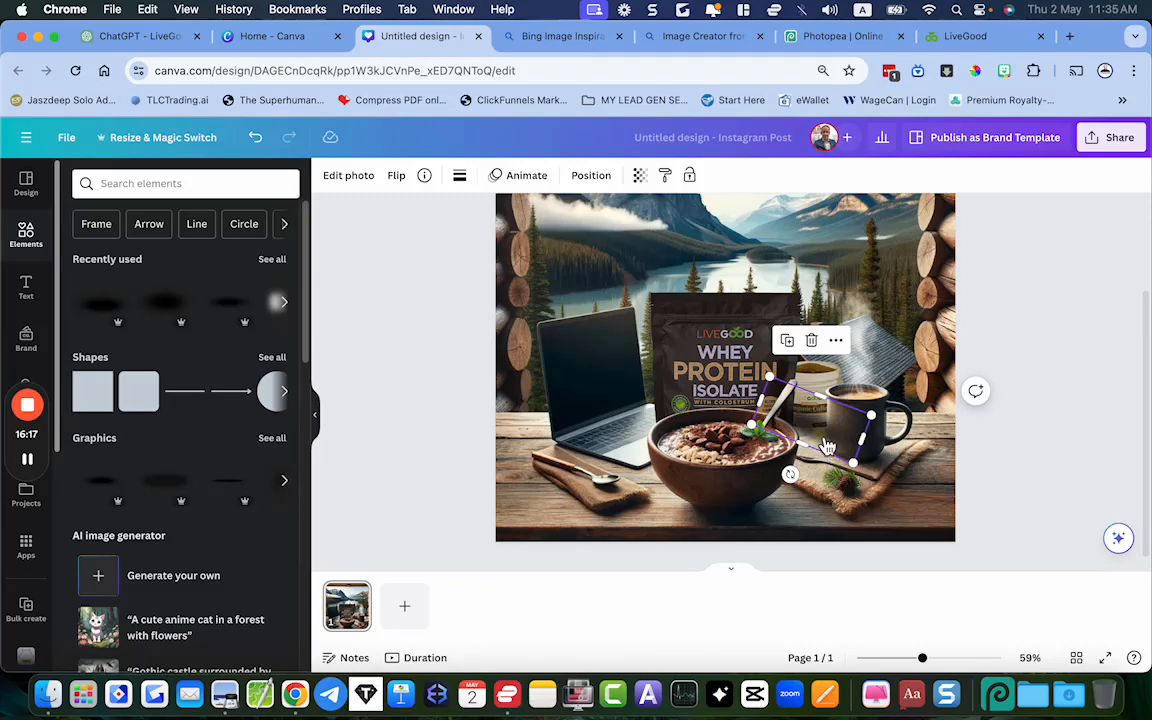
Send the shadow graphic to the back of the layer order and deselect it
{"action": "right_click", "coordinate": [828, 446]}
{"action": "mouse_move", "coordinate": [892, 392]}
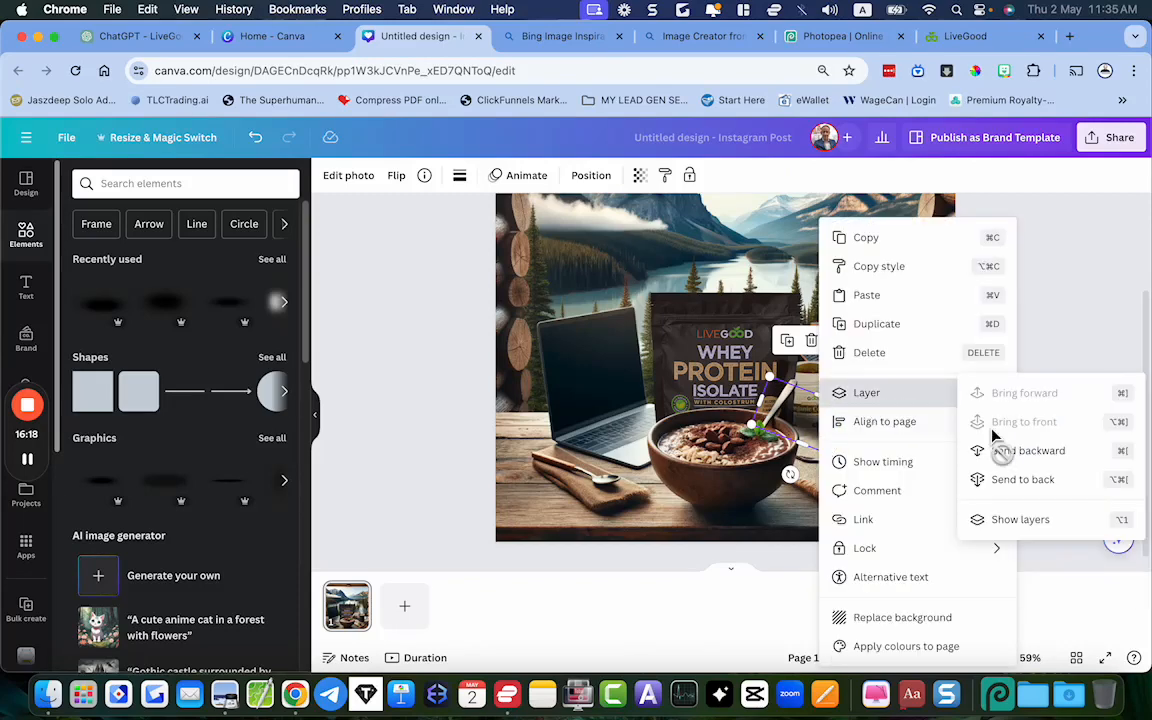
{"action": "left_click", "coordinate": [1030, 482]}
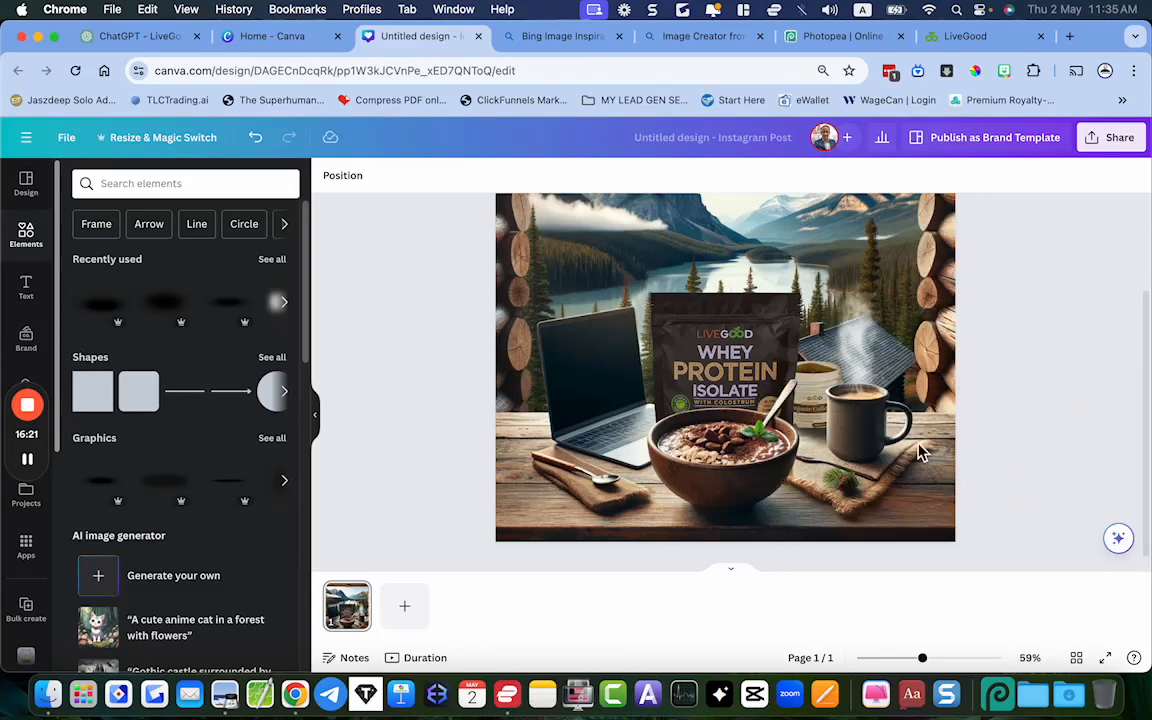
{"action": "left_click", "coordinate": [1095, 428]}
Nudge the coffee jar slightly downward so it sits lower on the table behind the mug
{"action": "left_click", "coordinate": [840, 380]}
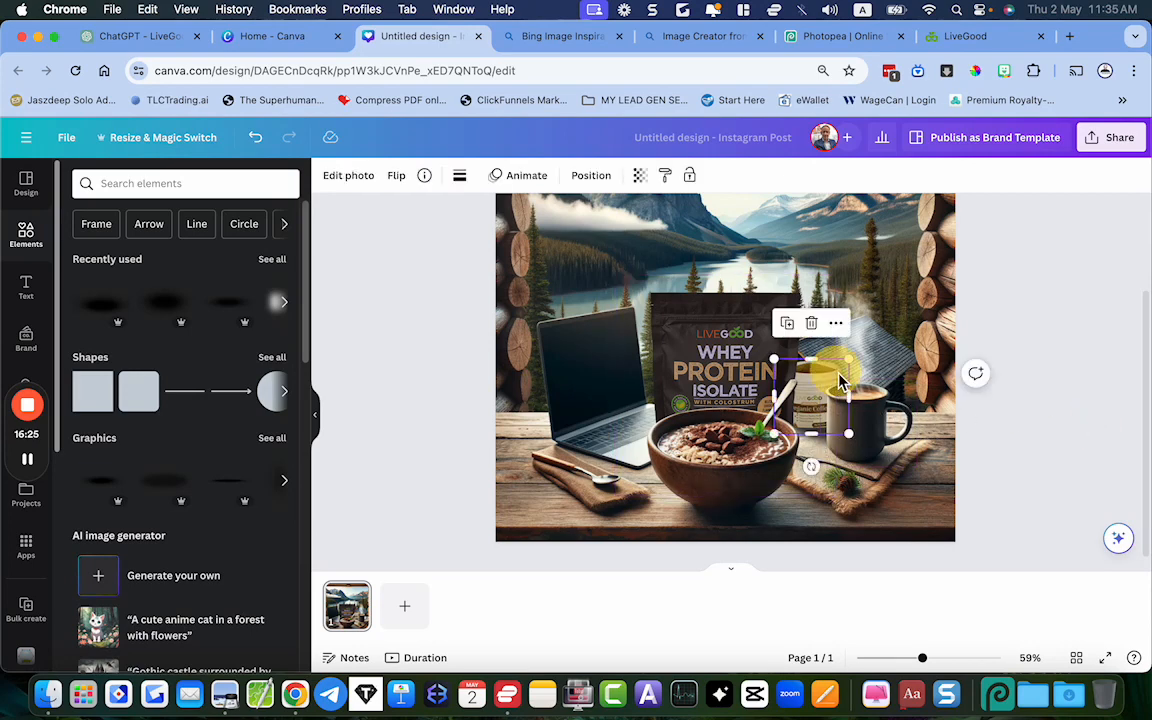
{"action": "key", "text": "Down"}
{"action": "key", "text": "Down"}
{"action": "key", "text": "Down"}
{"action": "key", "text": "Down"}
{"action": "key", "text": "Down"}
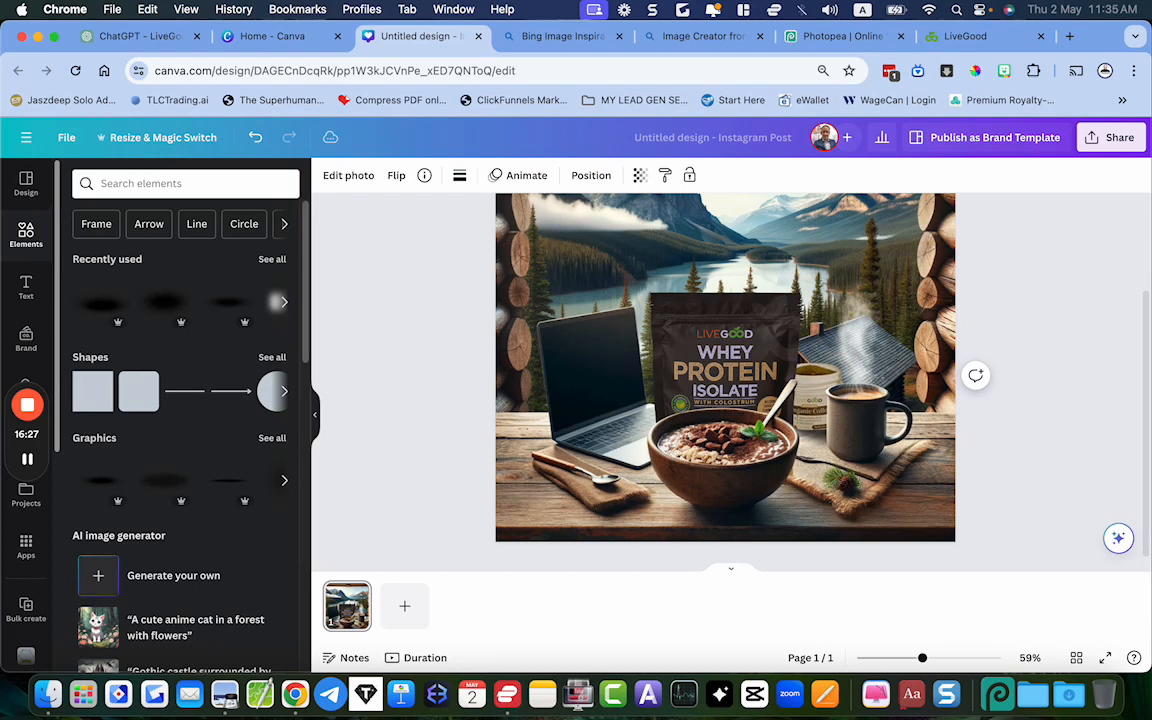
Move the mug aside to examine the shadow beside the coffee jar, and put the mug back in front of the jar
{"action": "left_click", "coordinate": [1041, 378]}
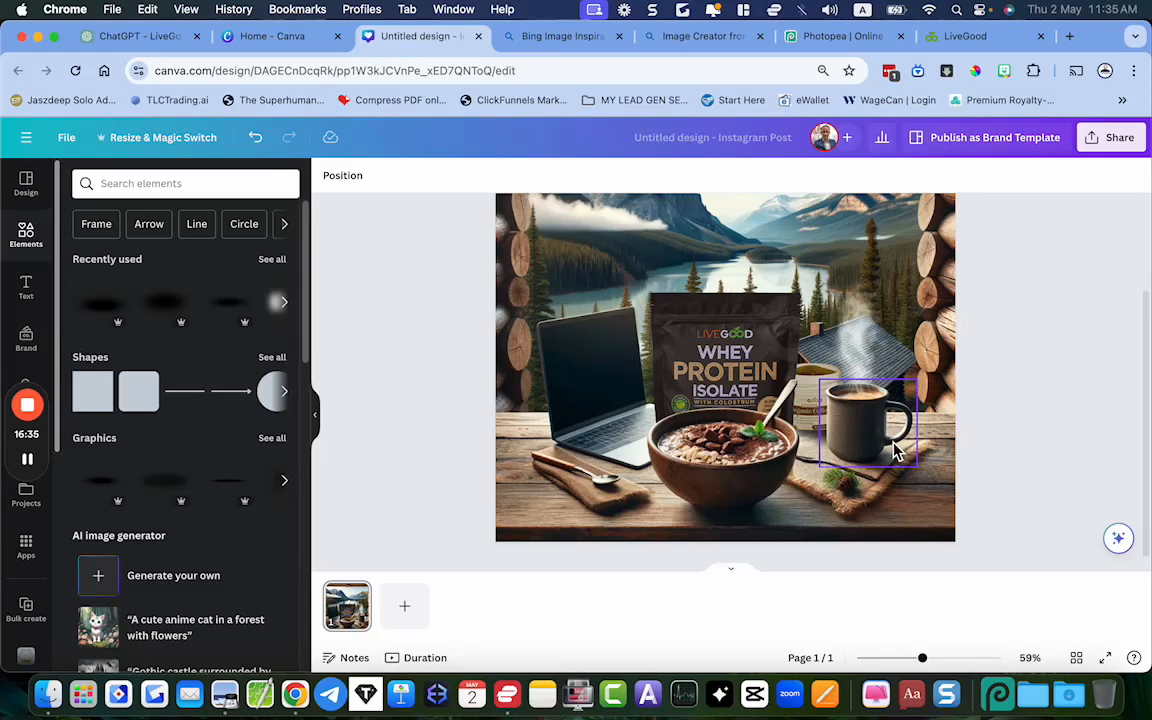
{"action": "left_click_drag", "start_coordinate": [882, 432], "coordinate": [913, 412]}
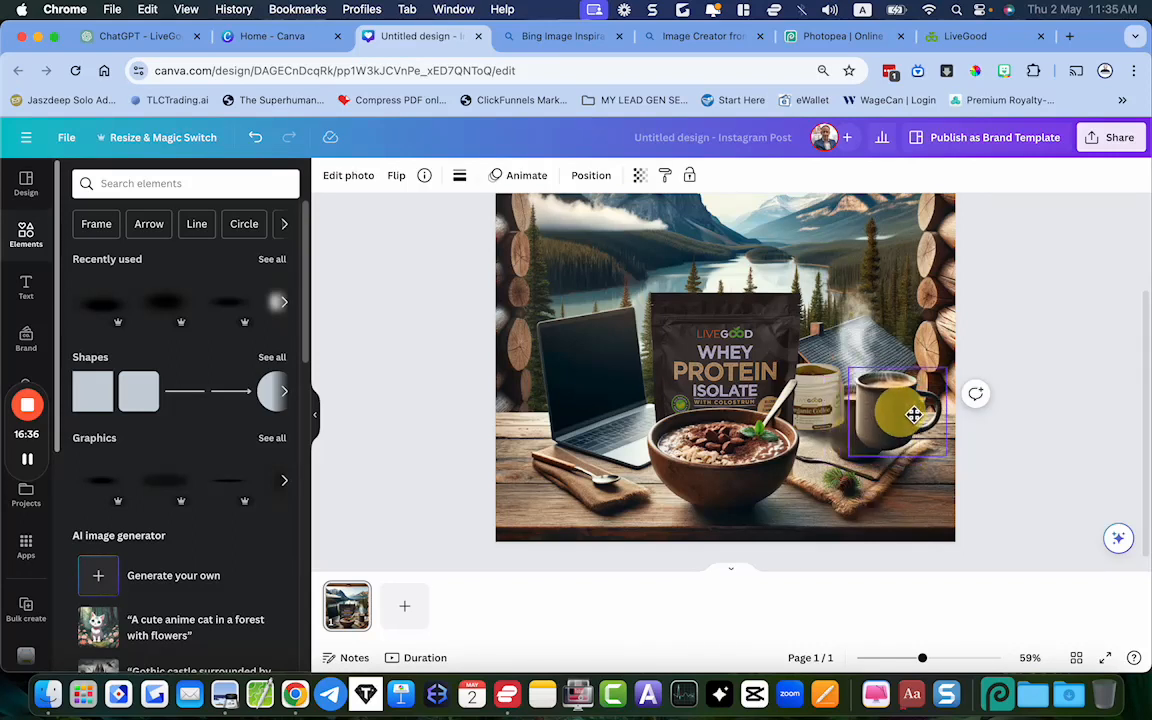
{"action": "left_click", "coordinate": [842, 453]}
{"action": "left_click_drag", "start_coordinate": [852, 446], "coordinate": [848, 447]}
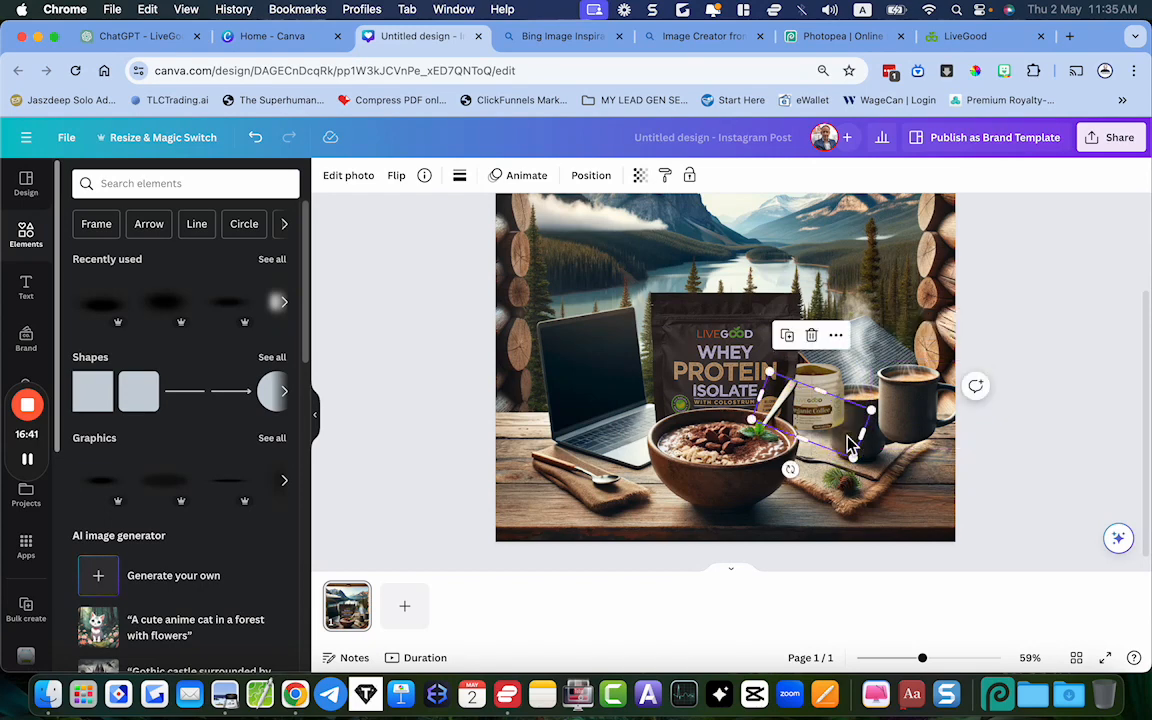
{"action": "left_click", "coordinate": [848, 445]}
{"action": "left_click", "coordinate": [925, 420]}
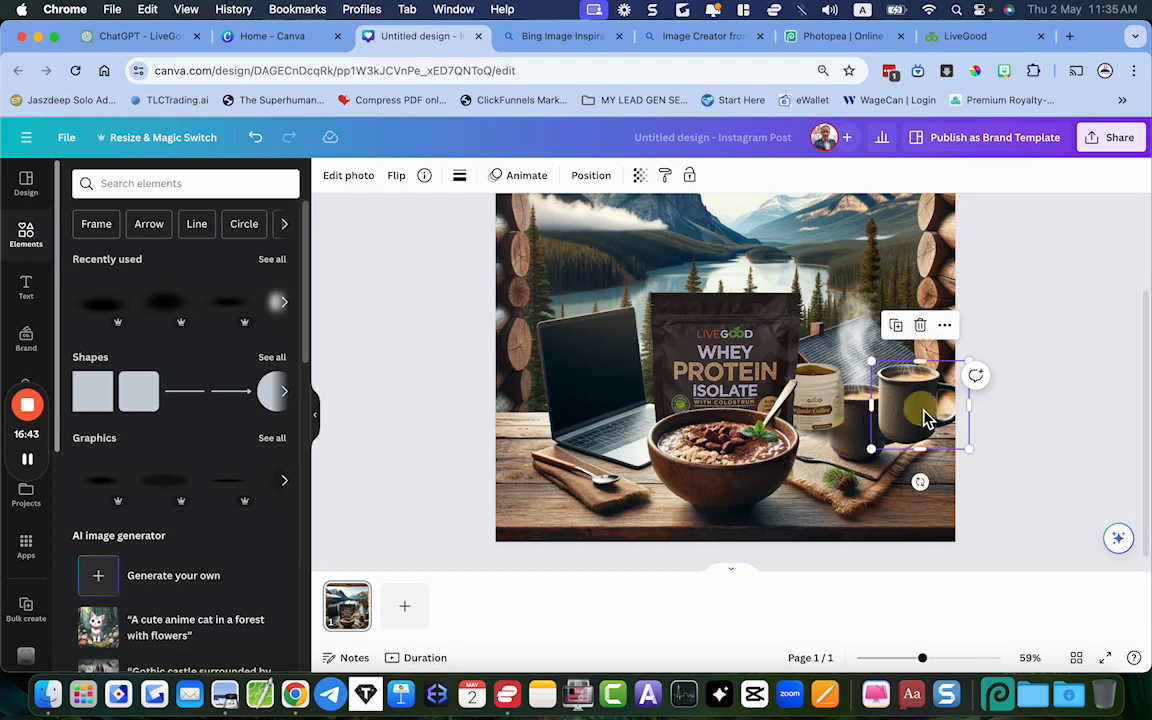
{"action": "left_click_drag", "start_coordinate": [925, 420], "coordinate": [874, 432]}
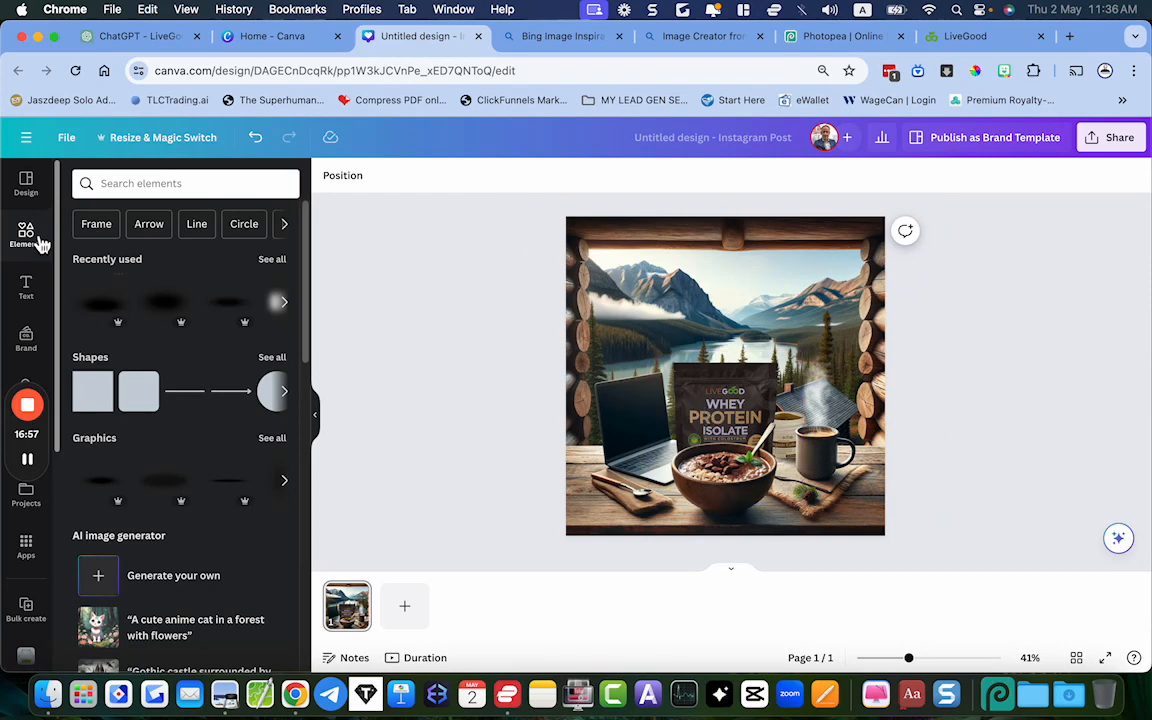
Download the finished cabin breakfast composite as a PNG at 1,080 × 1,080 px and dismiss the sharing pop-up
{"action": "left_click", "coordinate": [26, 184]}
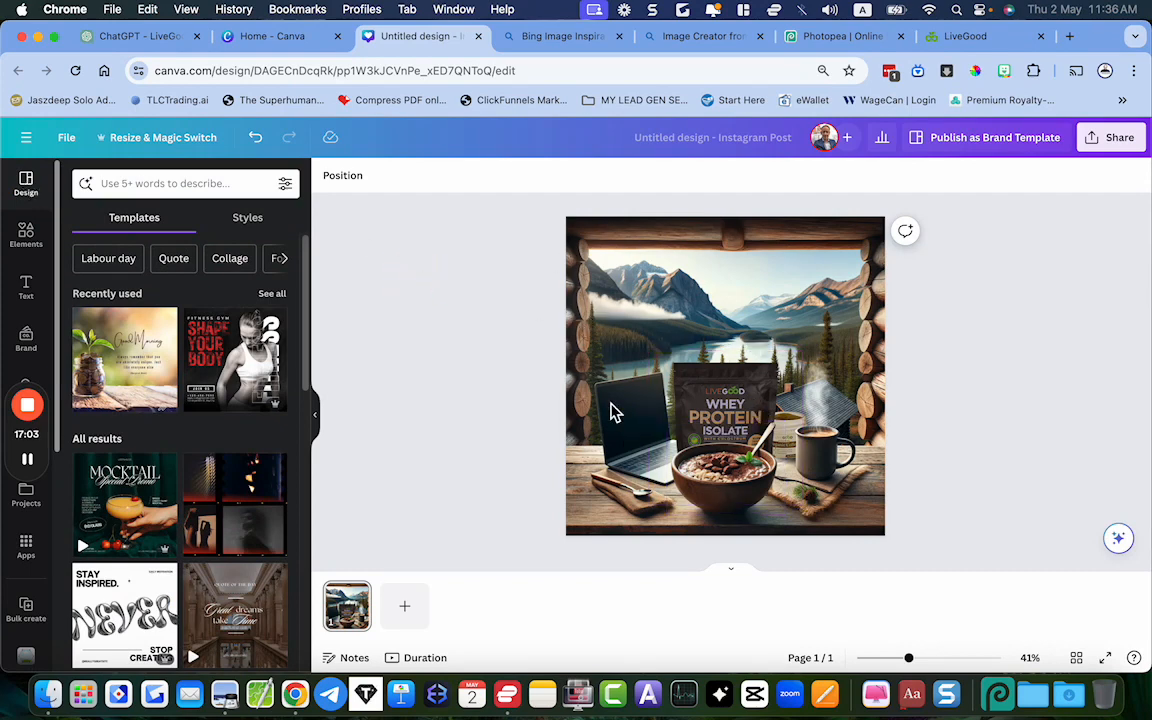
{"action": "left_click", "coordinate": [1112, 138]}
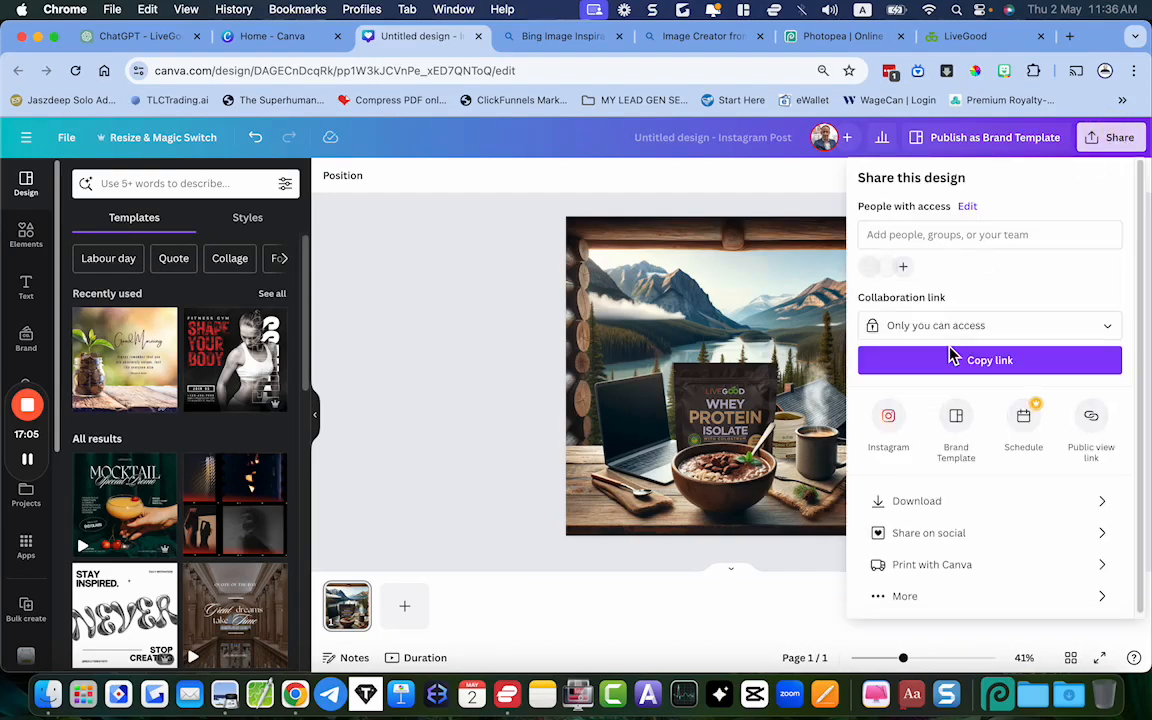
{"action": "left_click", "coordinate": [932, 503]}
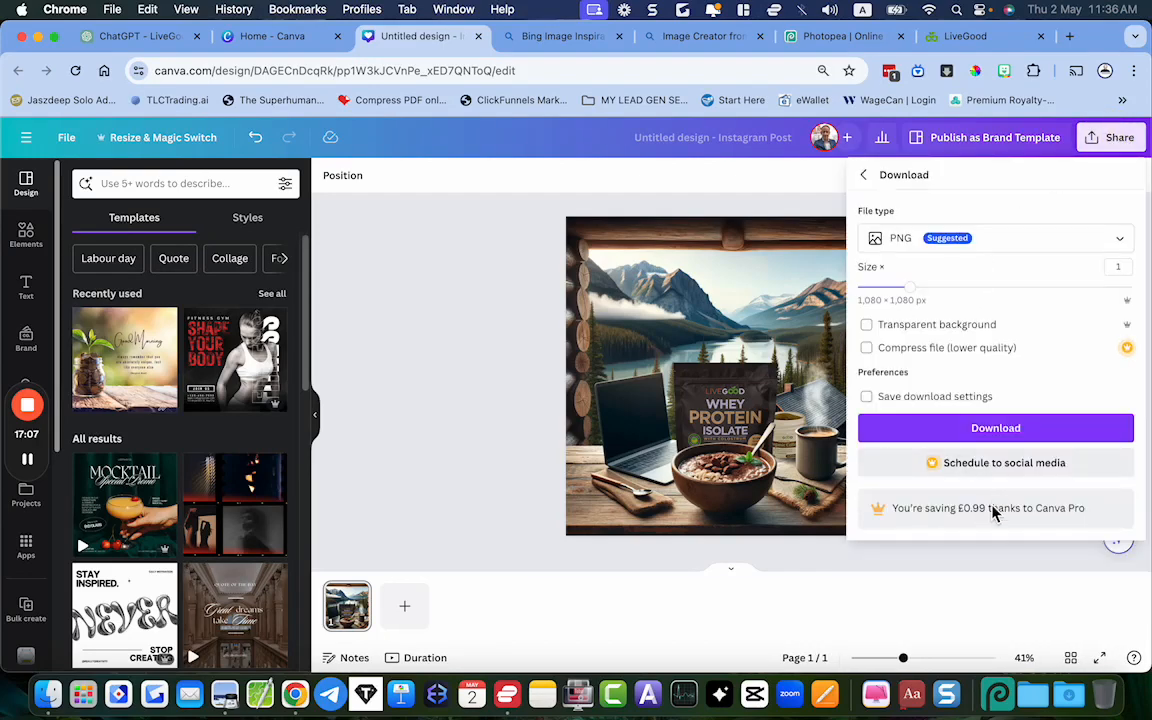
{"action": "left_click", "coordinate": [996, 429]}
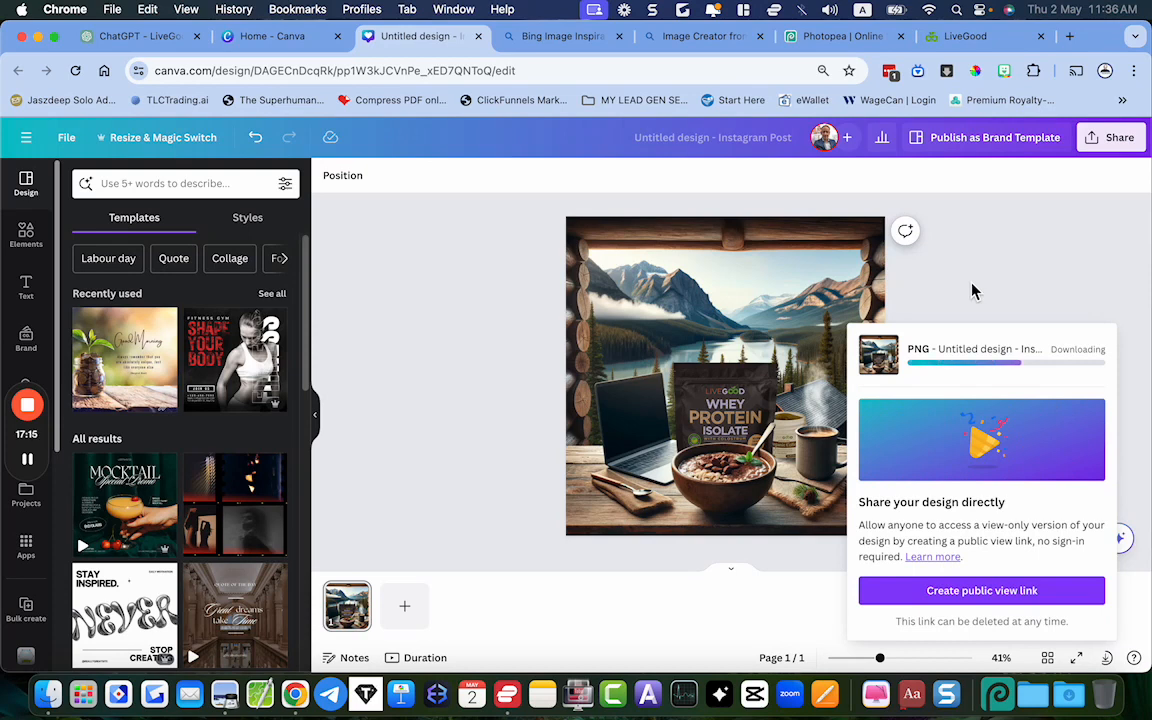
{"action": "left_click", "coordinate": [1036, 250]}
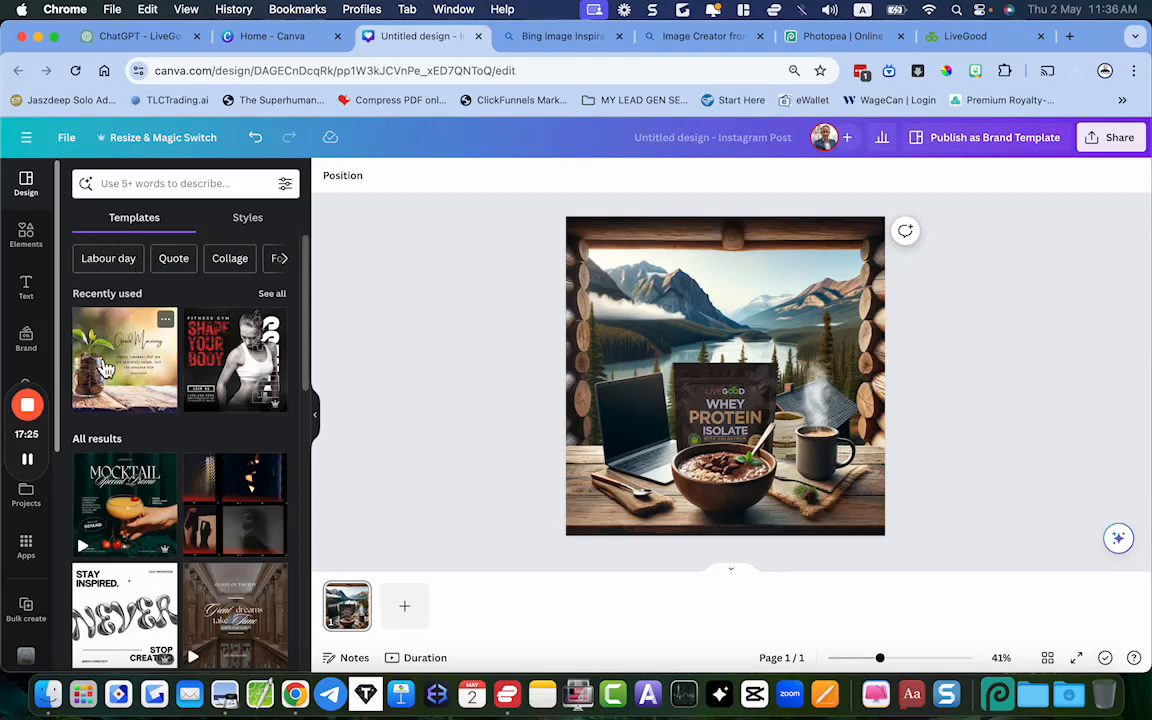
Browse the design templates and apply the recently used Simple Business Good Morning Greetings template to the page
{"action": "scroll", "coordinate": [162, 432], "scroll_direction": "down", "scroll_amount": 5}
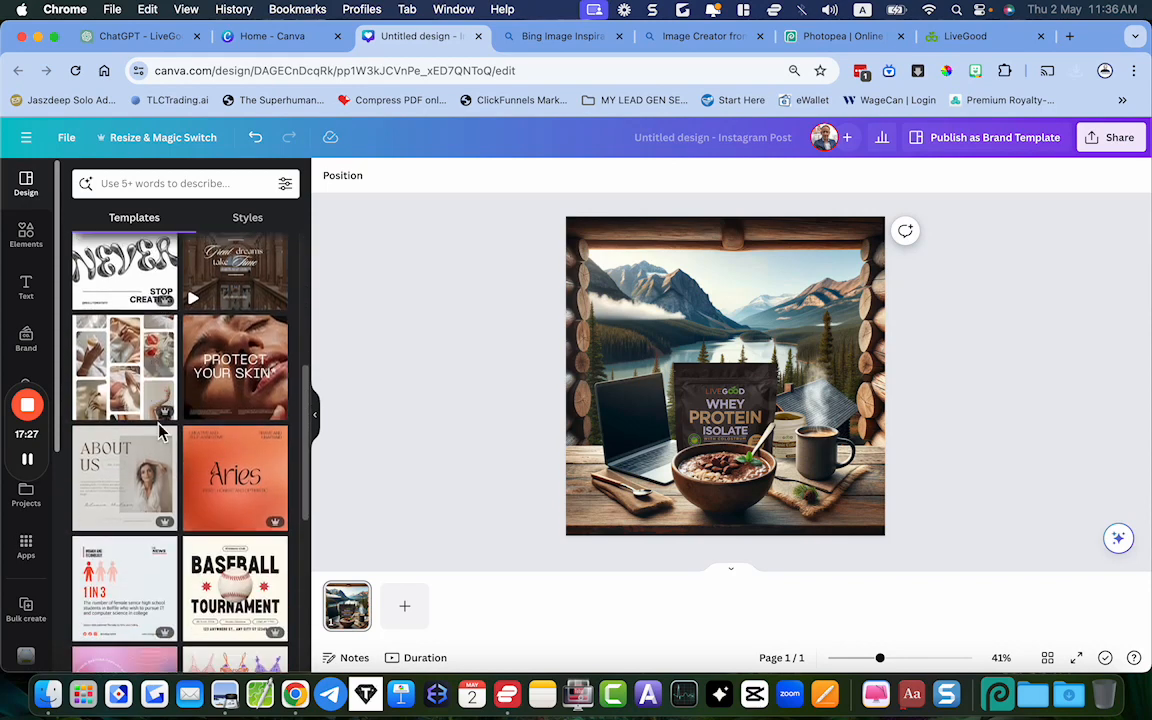
{"action": "scroll", "coordinate": [162, 432], "scroll_direction": "down", "scroll_amount": 3}
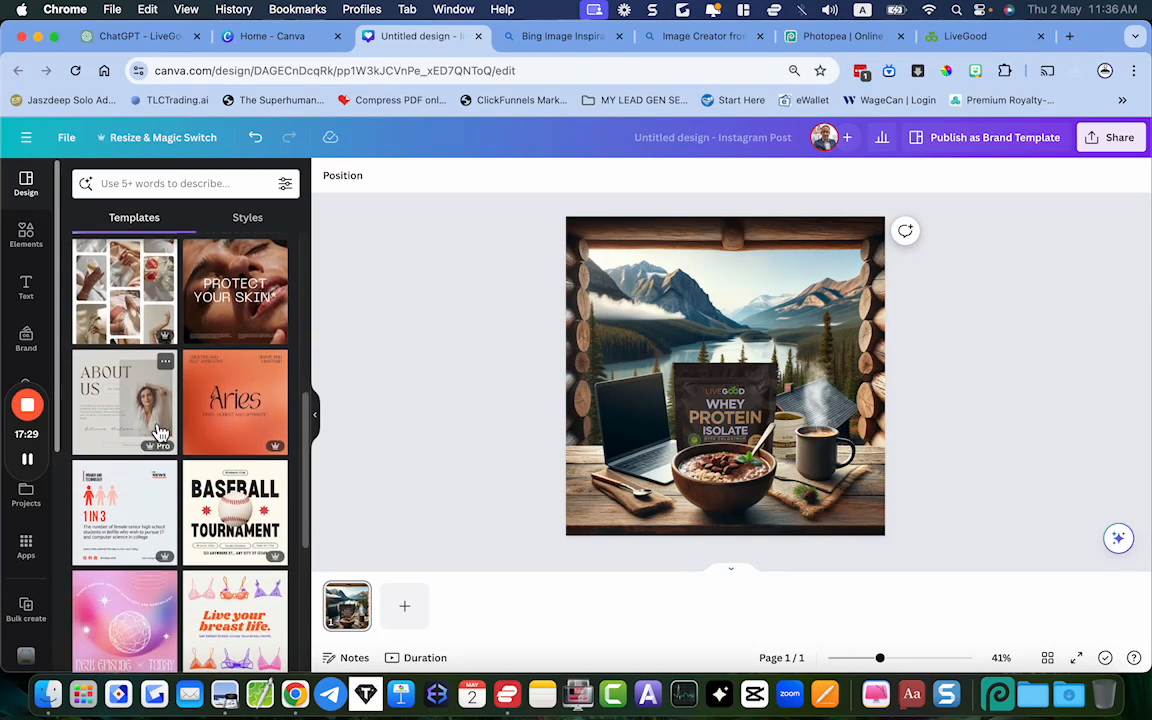
{"action": "scroll", "coordinate": [160, 432], "scroll_direction": "up", "scroll_amount": 8}
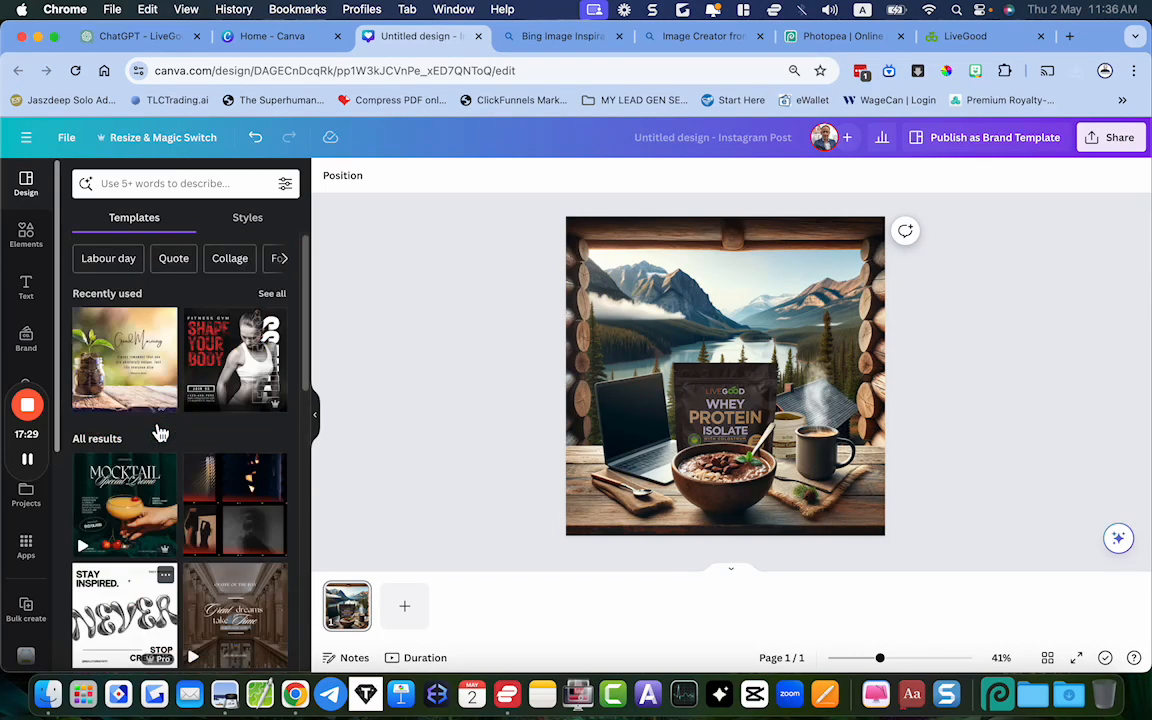
{"action": "left_click", "coordinate": [116, 365]}
{"action": "left_click", "coordinate": [602, 437]}
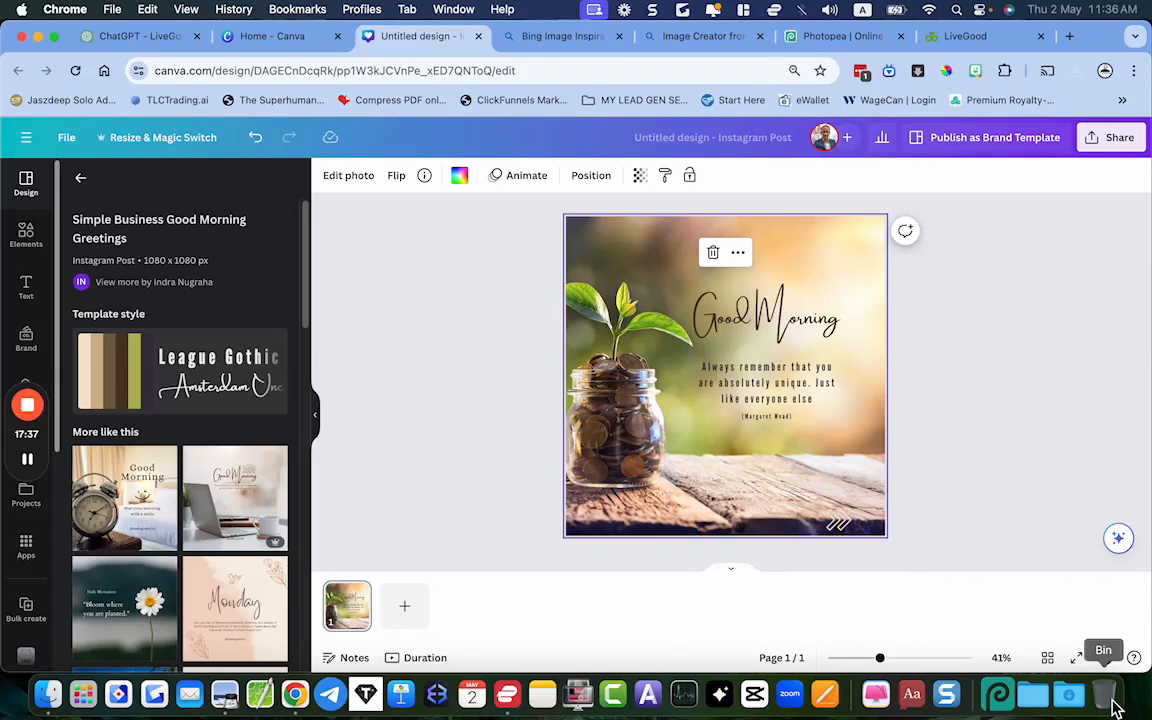
Bring the newest downloaded composite PNG onto the page and replace the template's background with it
{"action": "left_click", "coordinate": [1068, 694]}
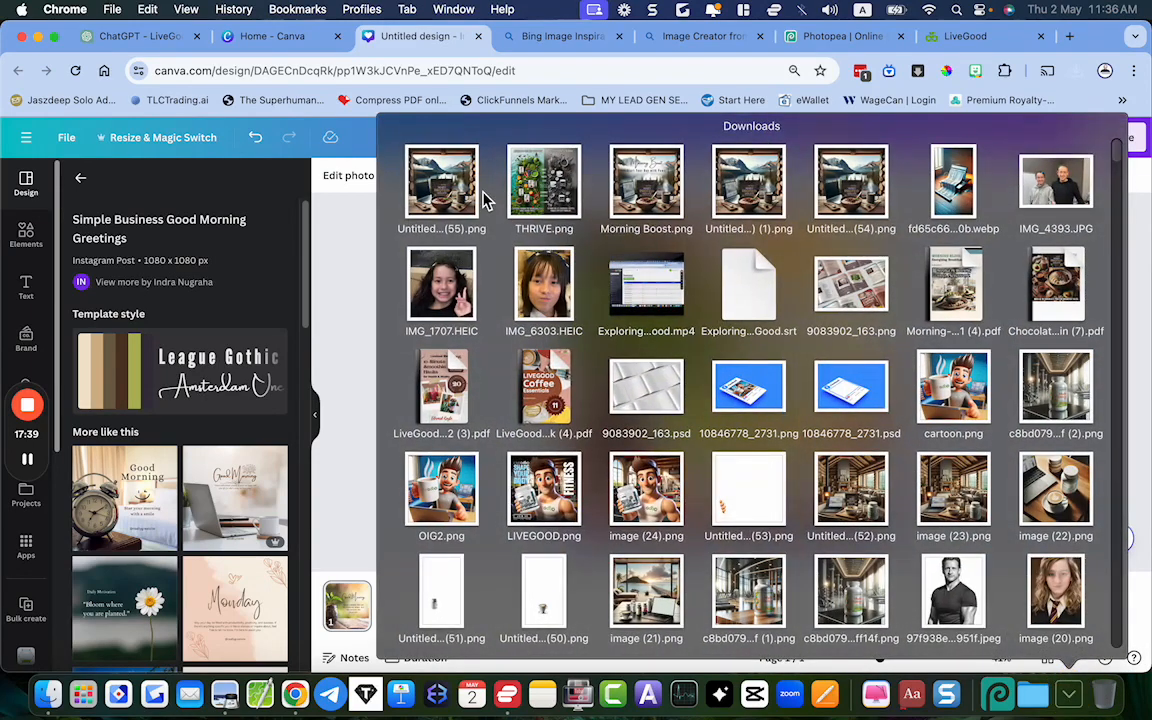
{"action": "left_click_drag", "start_coordinate": [468, 187], "coordinate": [650, 347]}
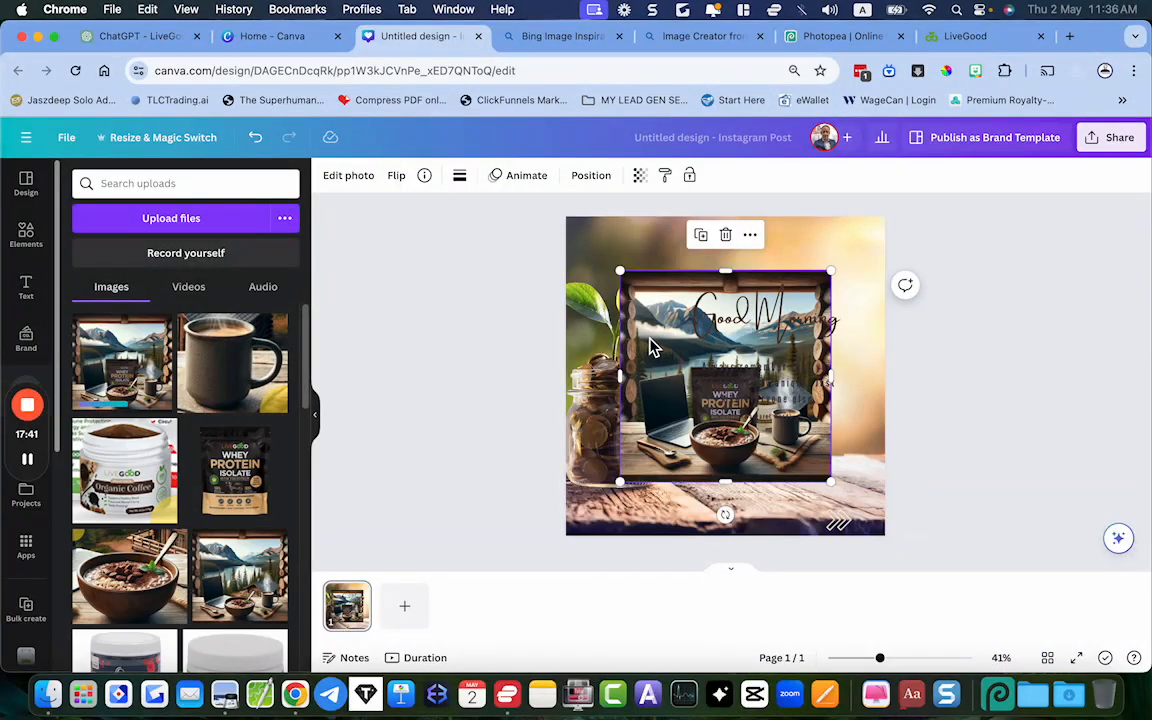
{"action": "right_click", "coordinate": [712, 364]}
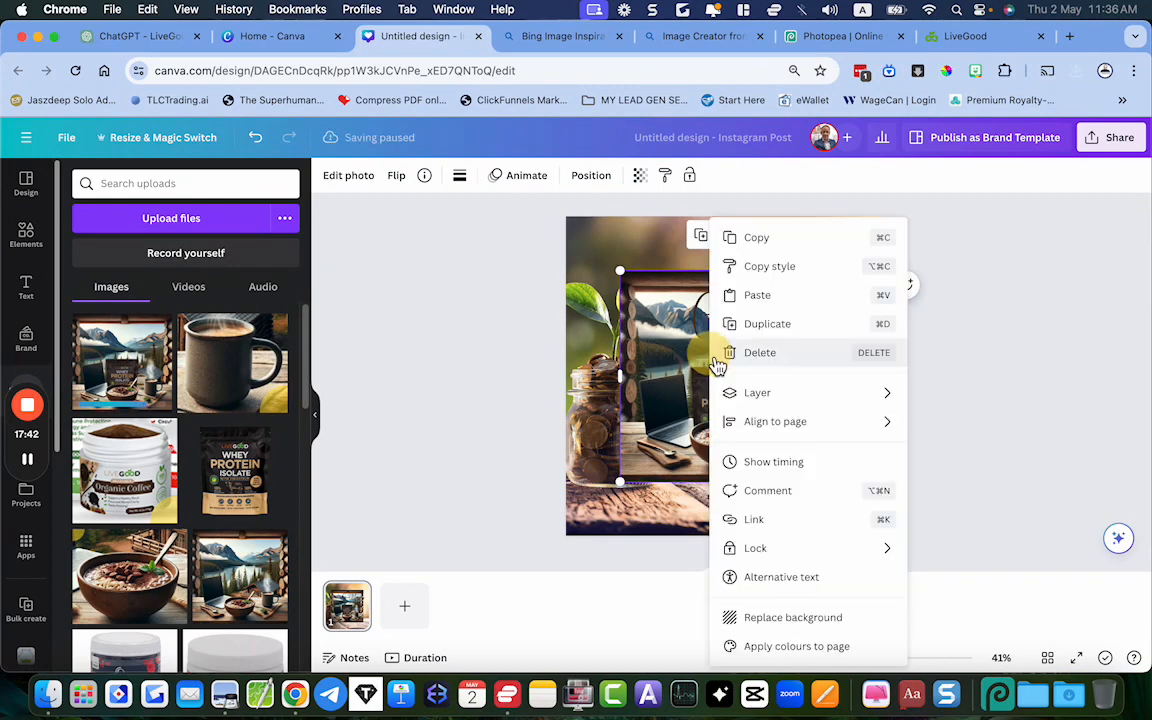
{"action": "left_click", "coordinate": [762, 619]}
Centre the Good Morning heading over the mountains and place the quote text centred directly beneath it
{"action": "left_click", "coordinate": [751, 302]}
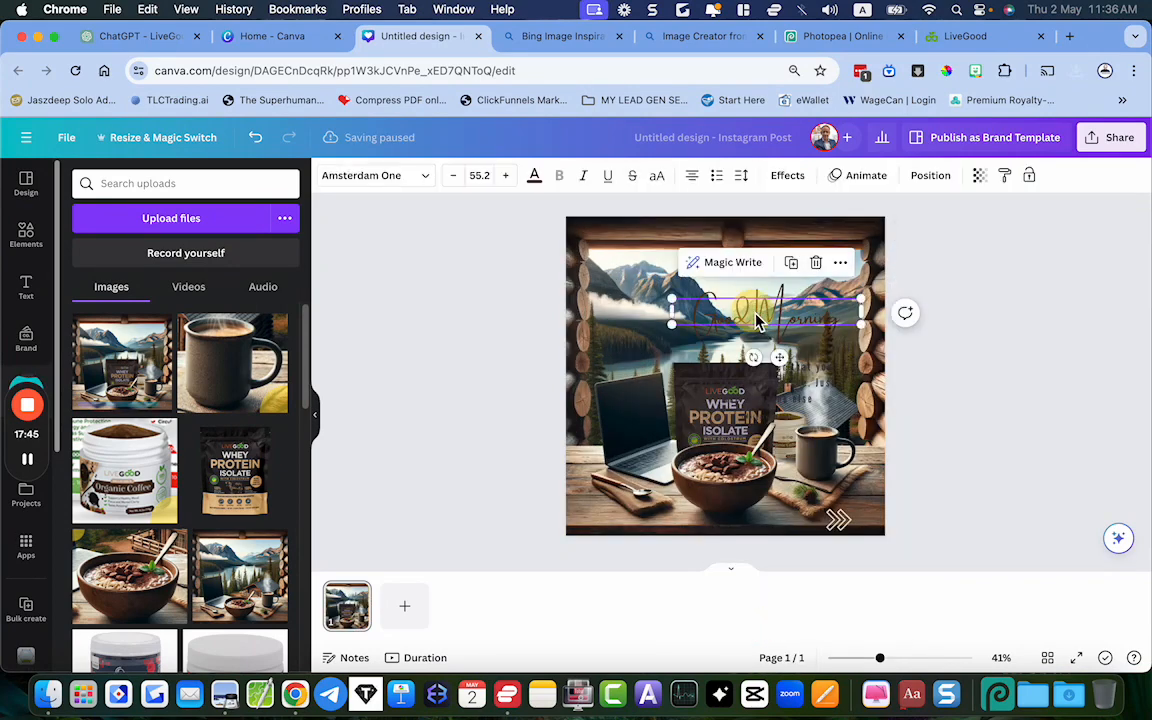
{"action": "left_click_drag", "start_coordinate": [751, 302], "coordinate": [720, 288]}
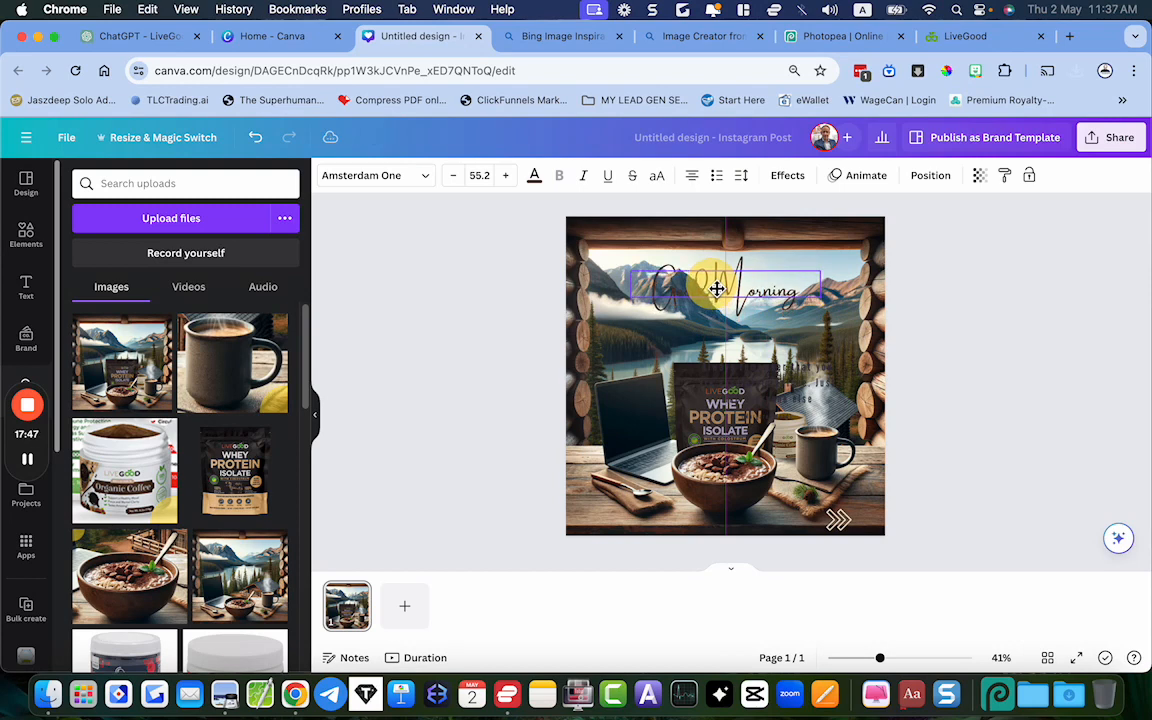
{"action": "left_click", "coordinate": [784, 398]}
{"action": "left_click_drag", "start_coordinate": [784, 398], "coordinate": [741, 350]}
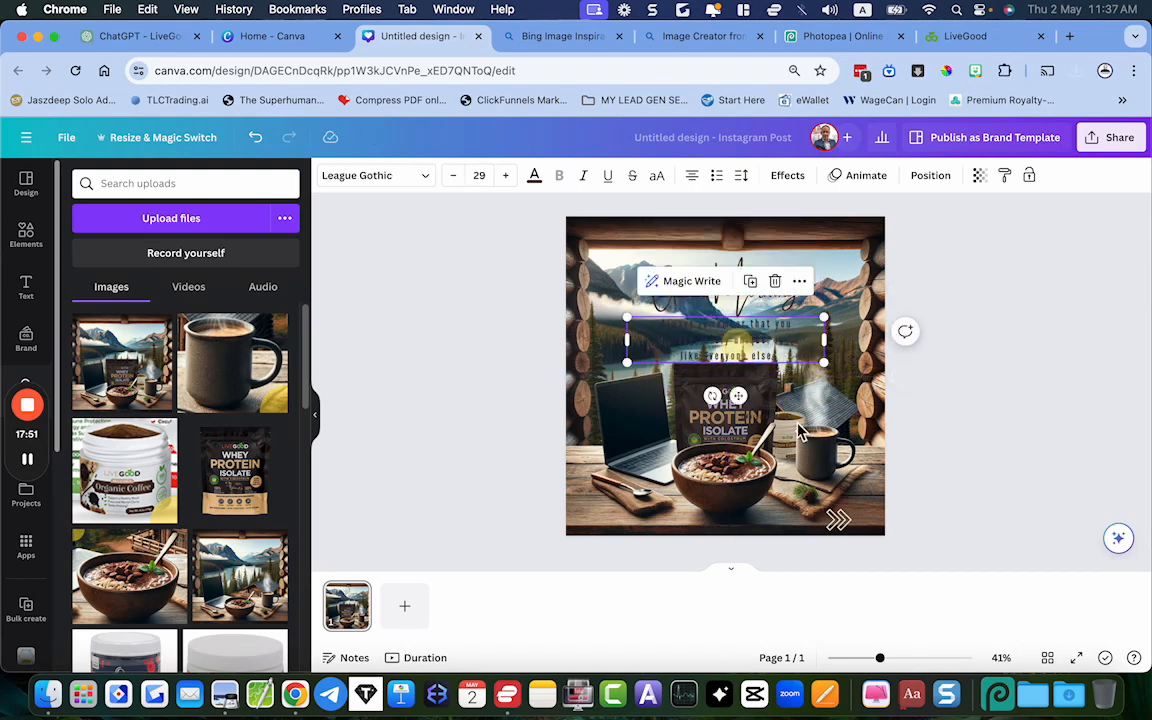
Delete the quote's attribution line and the double-chevron graphic near the page's lower corner
{"action": "left_click", "coordinate": [780, 425]}
{"action": "key", "text": "Delete"}
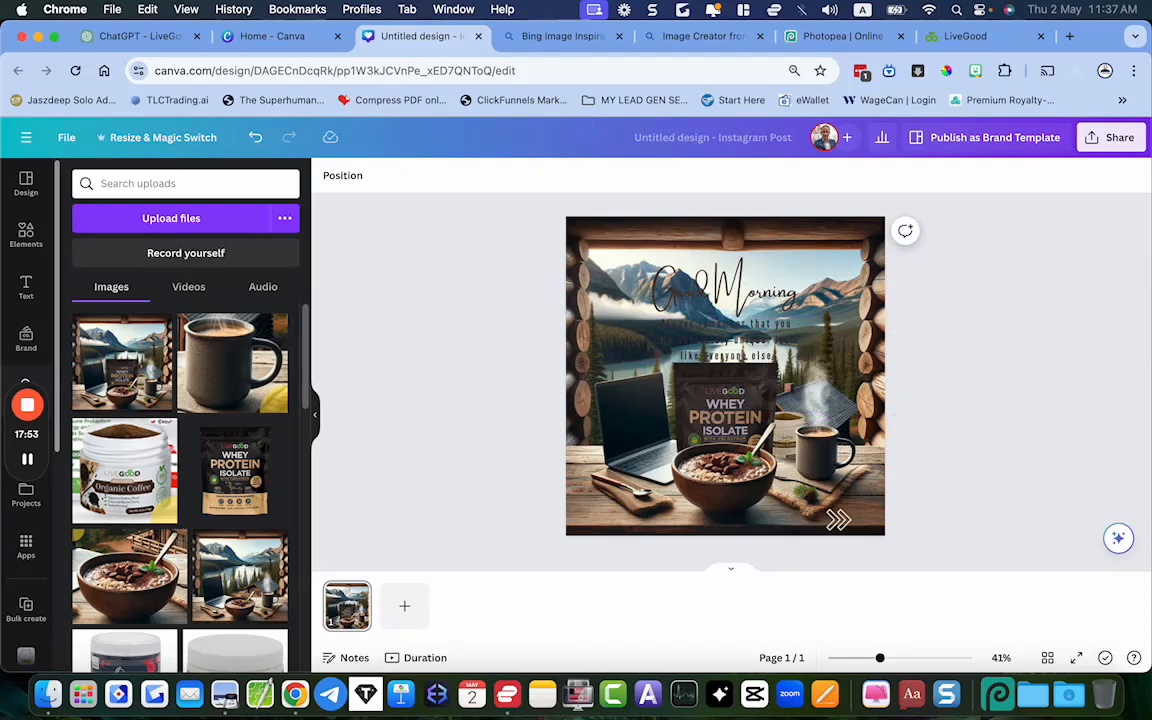
{"action": "left_click", "coordinate": [838, 521]}
{"action": "key", "text": "Delete"}
Add the recently used soft white glow graphic and enlarge it to lie behind the heading and quote
{"action": "left_click", "coordinate": [25, 240]}
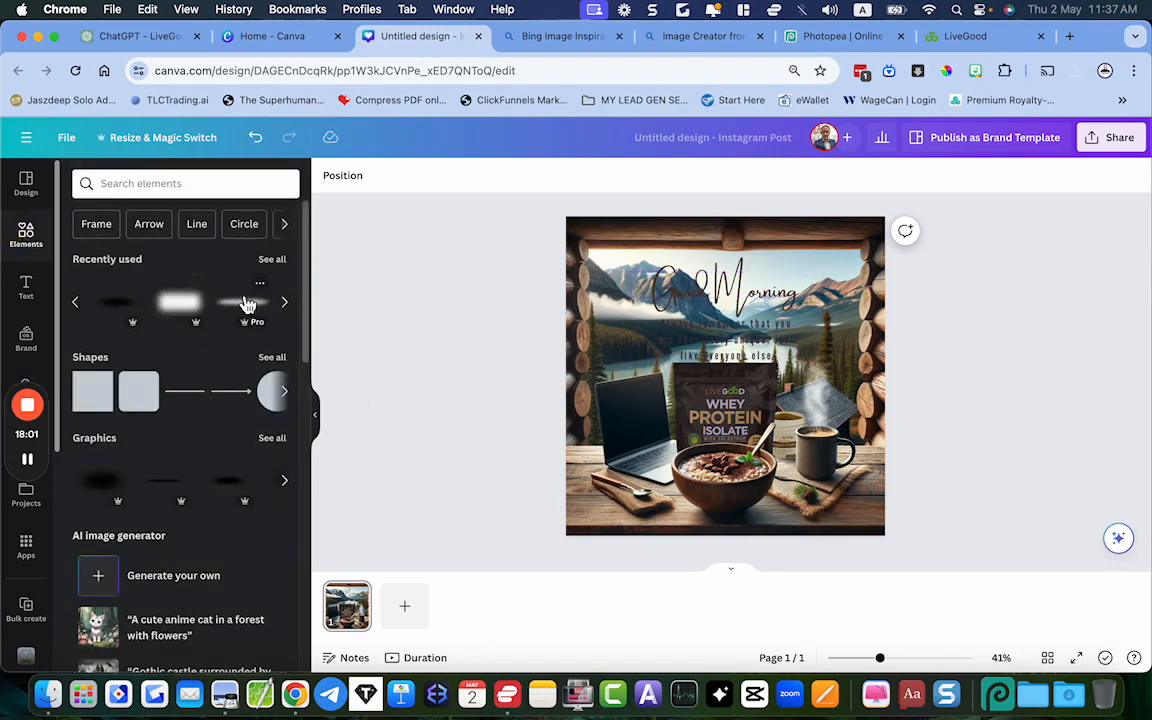
{"action": "left_click", "coordinate": [186, 316]}
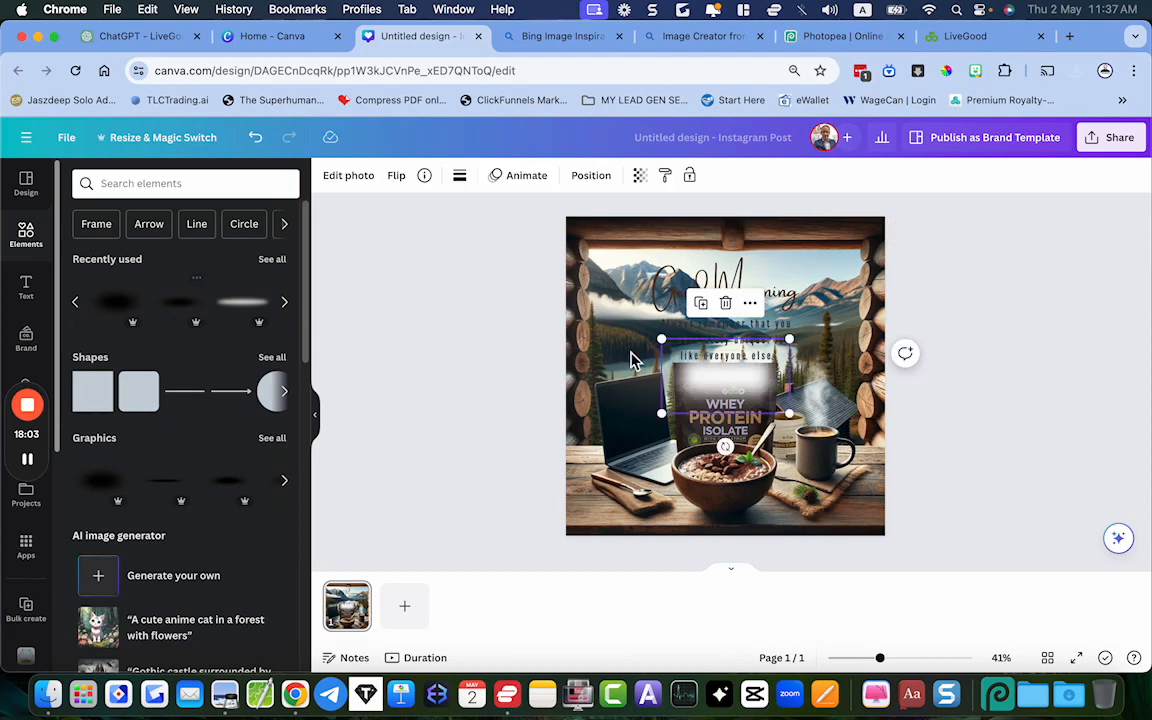
{"action": "left_click_drag", "start_coordinate": [725, 378], "coordinate": [663, 290]}
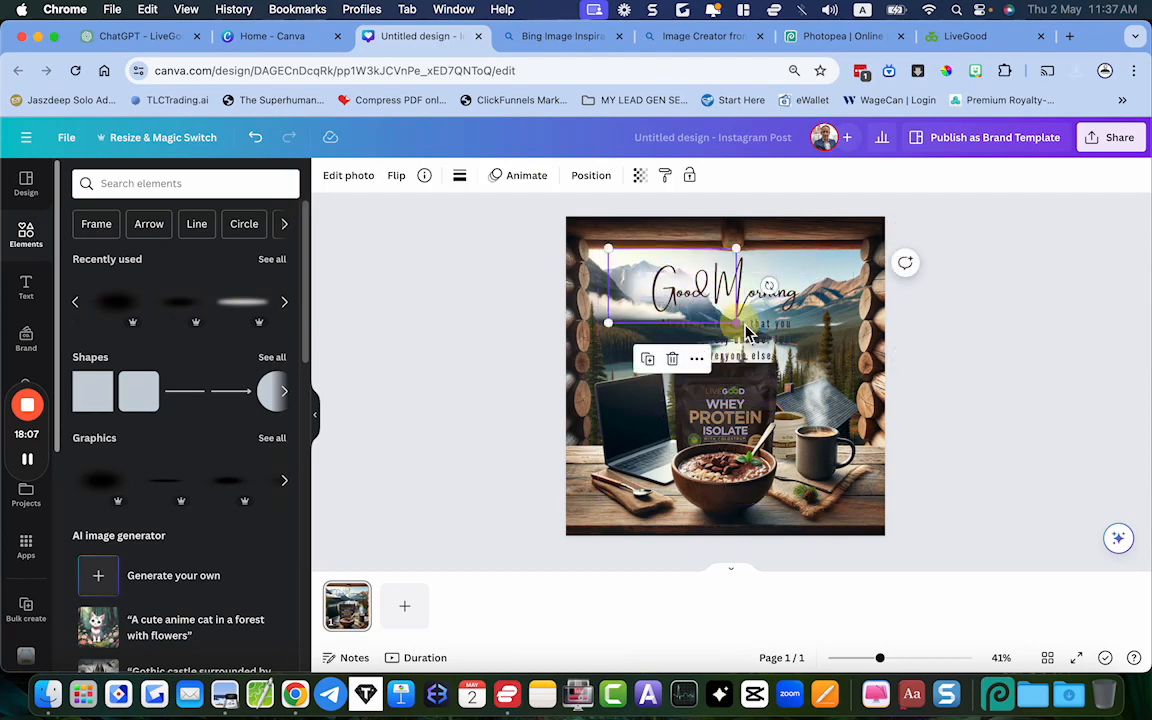
{"action": "left_click_drag", "start_coordinate": [735, 322], "coordinate": [832, 317]}
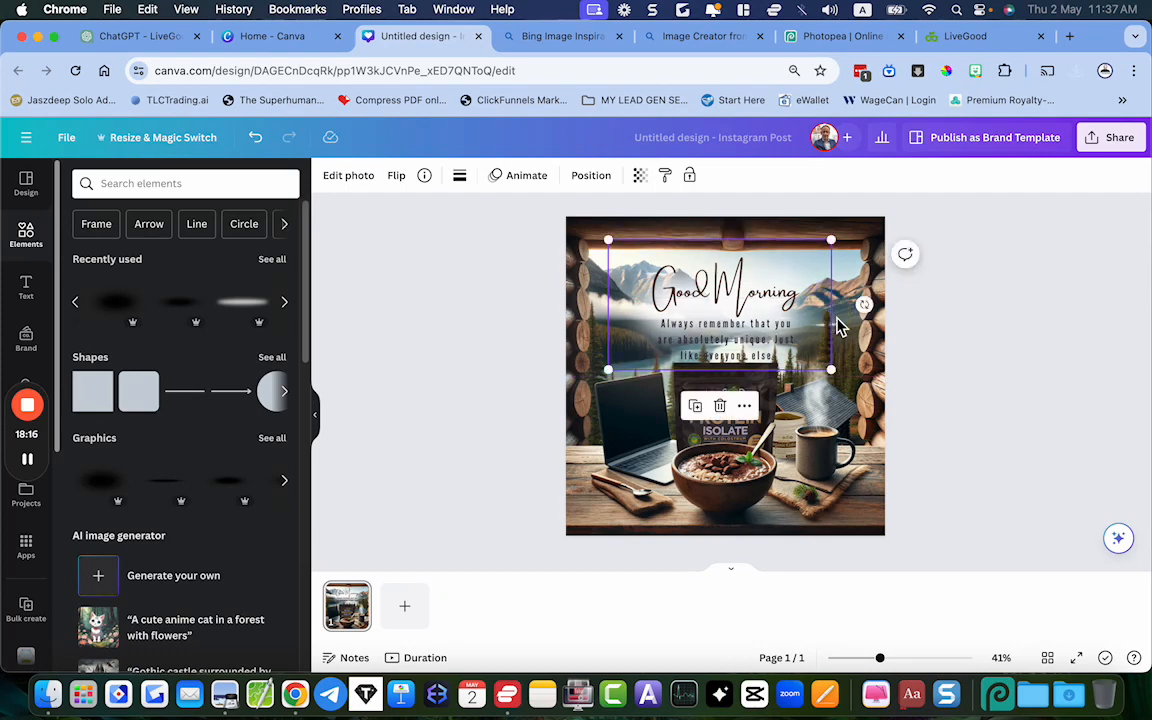
Lower the white glow's opacity slightly, nudge it a little downward and right behind the text, and deselect it
{"action": "left_click", "coordinate": [639, 175]}
{"action": "left_click_drag", "start_coordinate": [648, 244], "coordinate": [622, 244]}
{"action": "left_click", "coordinate": [977, 347]}
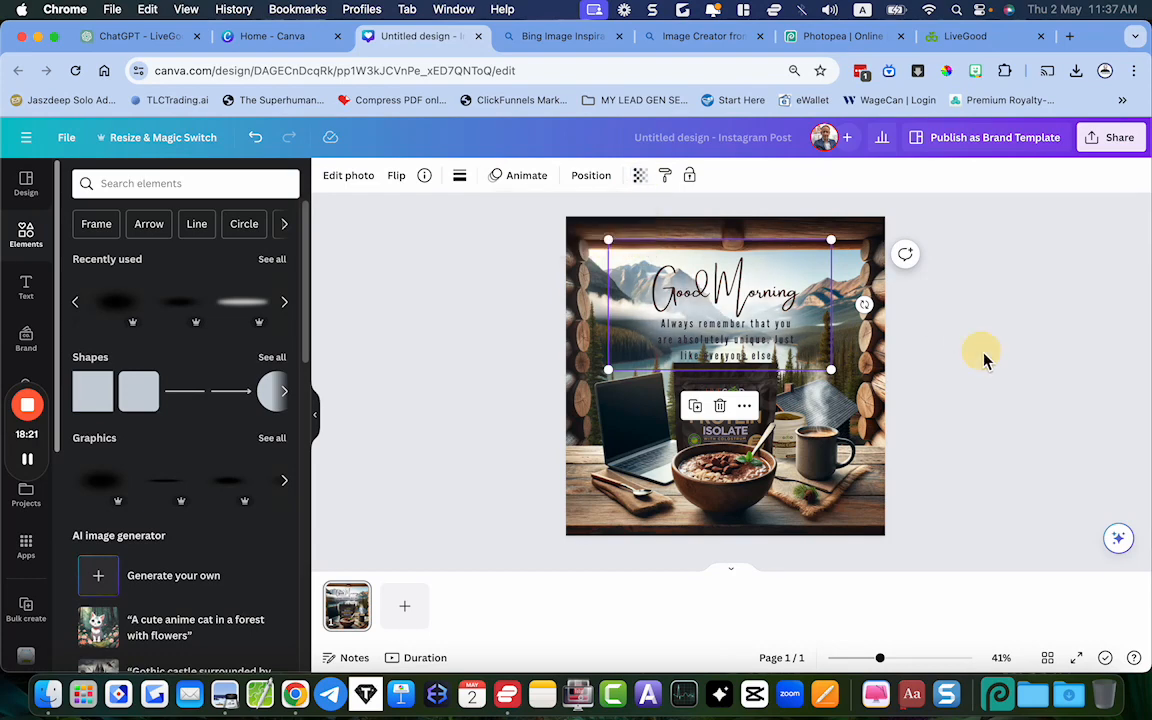
{"action": "left_click", "coordinate": [957, 417]}
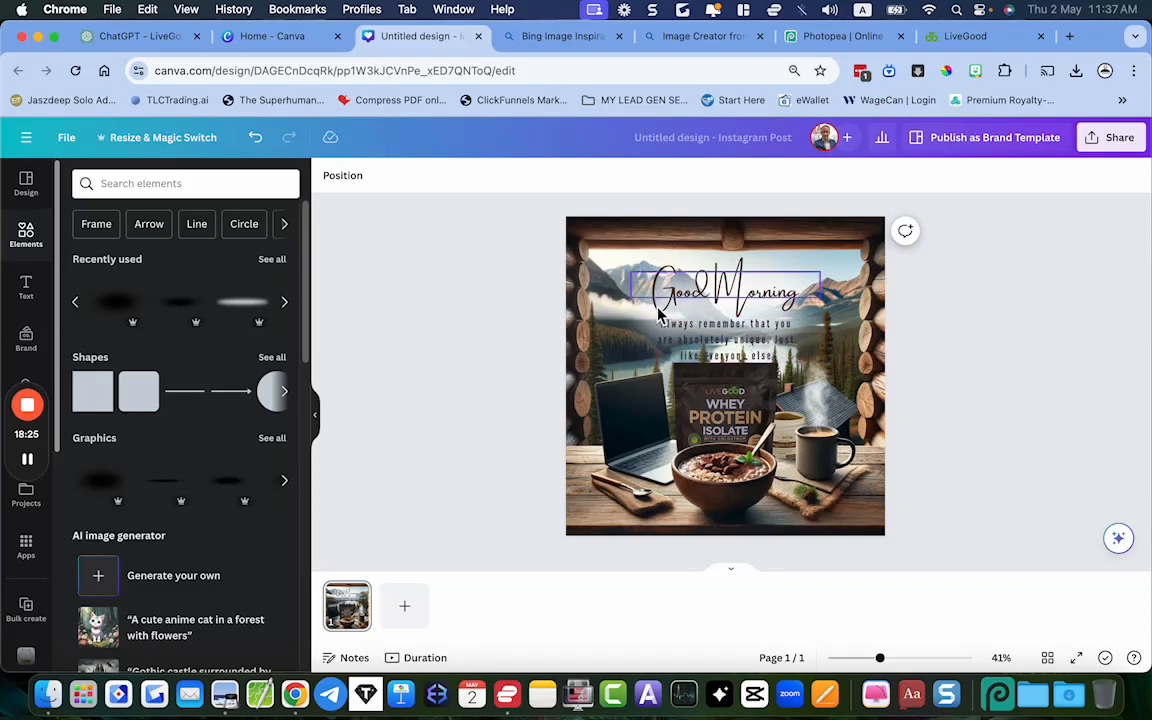
{"action": "left_click", "coordinate": [633, 318]}
{"action": "left_click_drag", "start_coordinate": [633, 318], "coordinate": [638, 322]}
{"action": "left_click", "coordinate": [980, 378]}
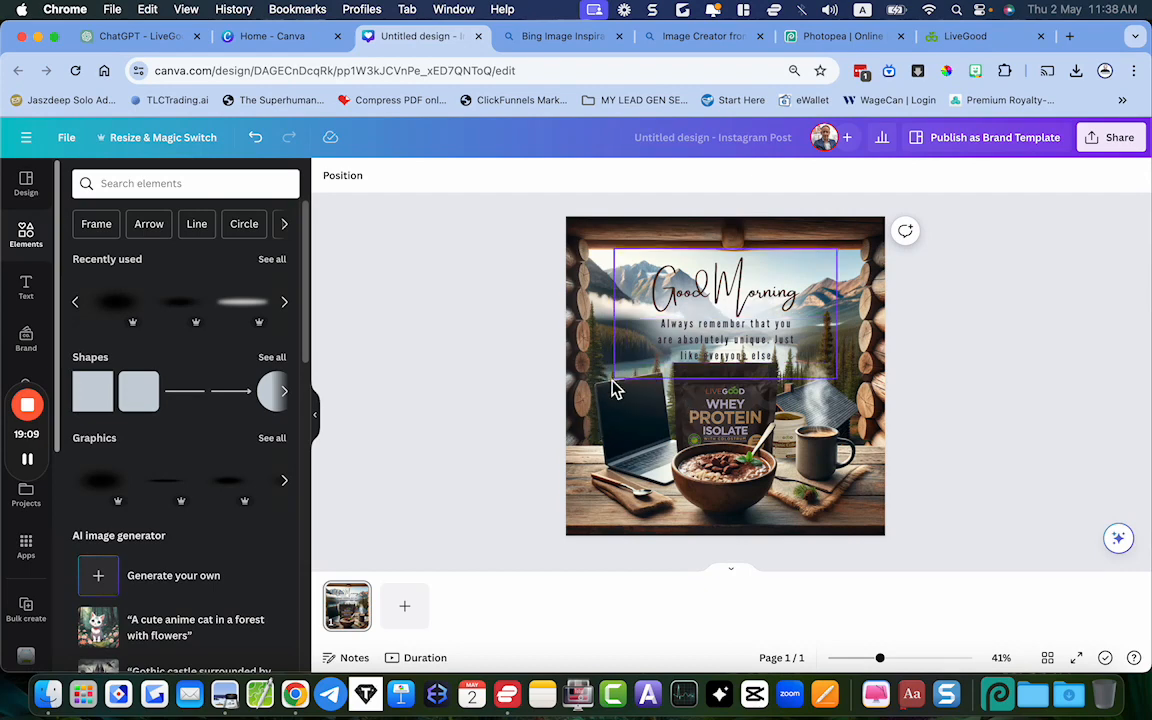
Review the finished Morning Boost image in Preview as a reference, and return to the Canva design
{"action": "left_click", "coordinate": [226, 695]}
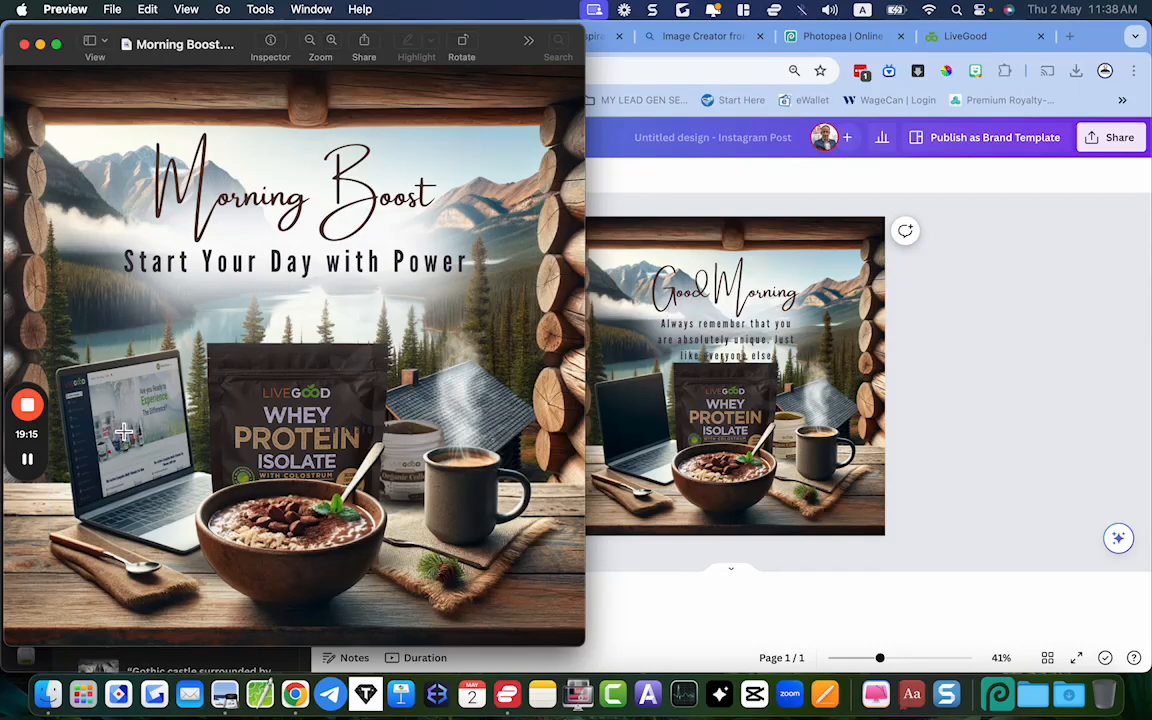
{"action": "left_click", "coordinate": [936, 414]}
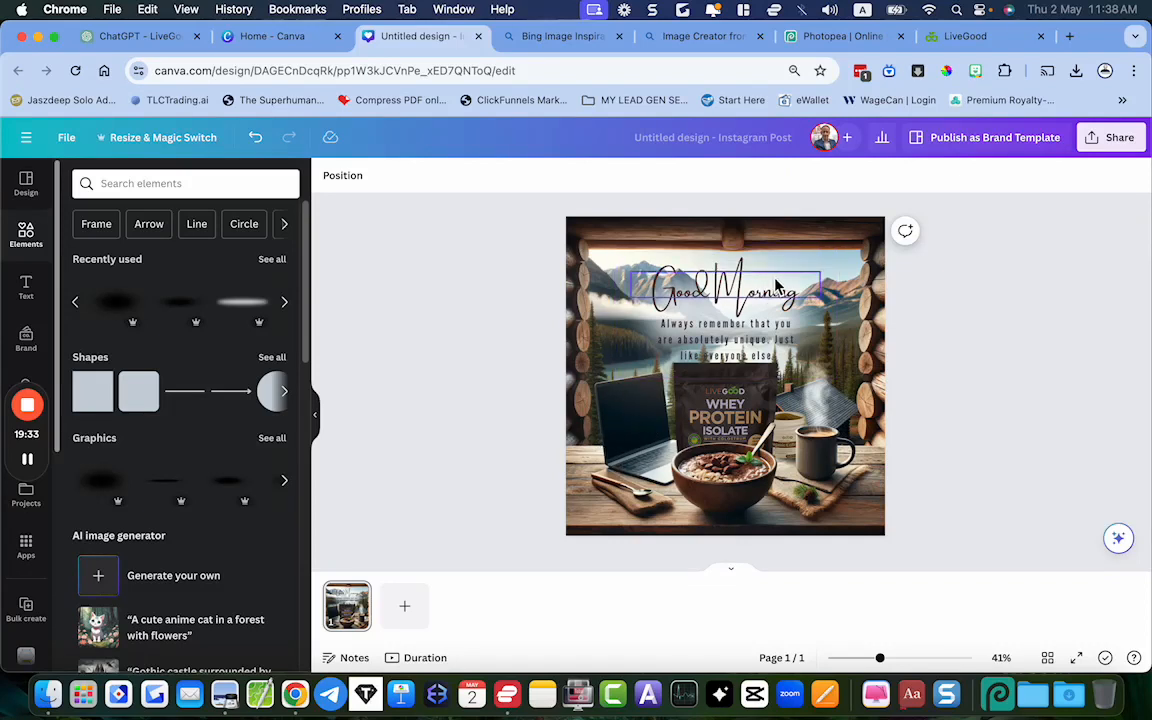
Switch to Photopea and open the newest downloaded composite PNG there, with the laptop and pouch shown close up
{"action": "left_click", "coordinate": [850, 40]}
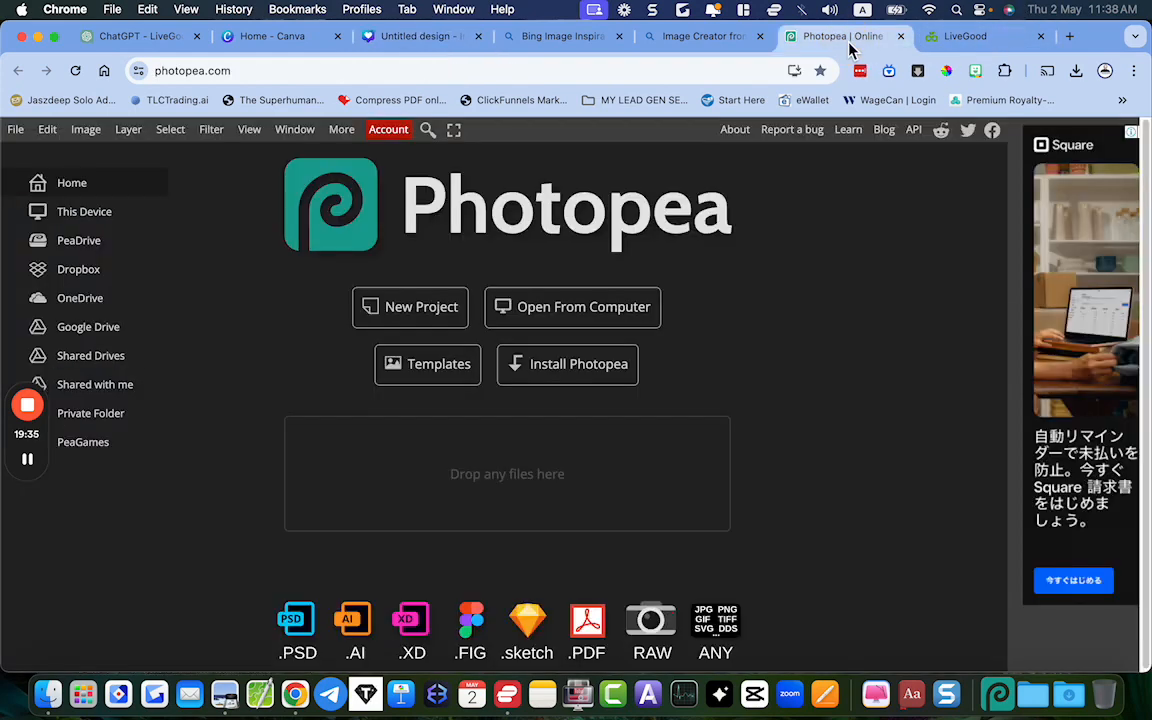
{"action": "left_click", "coordinate": [157, 72]}
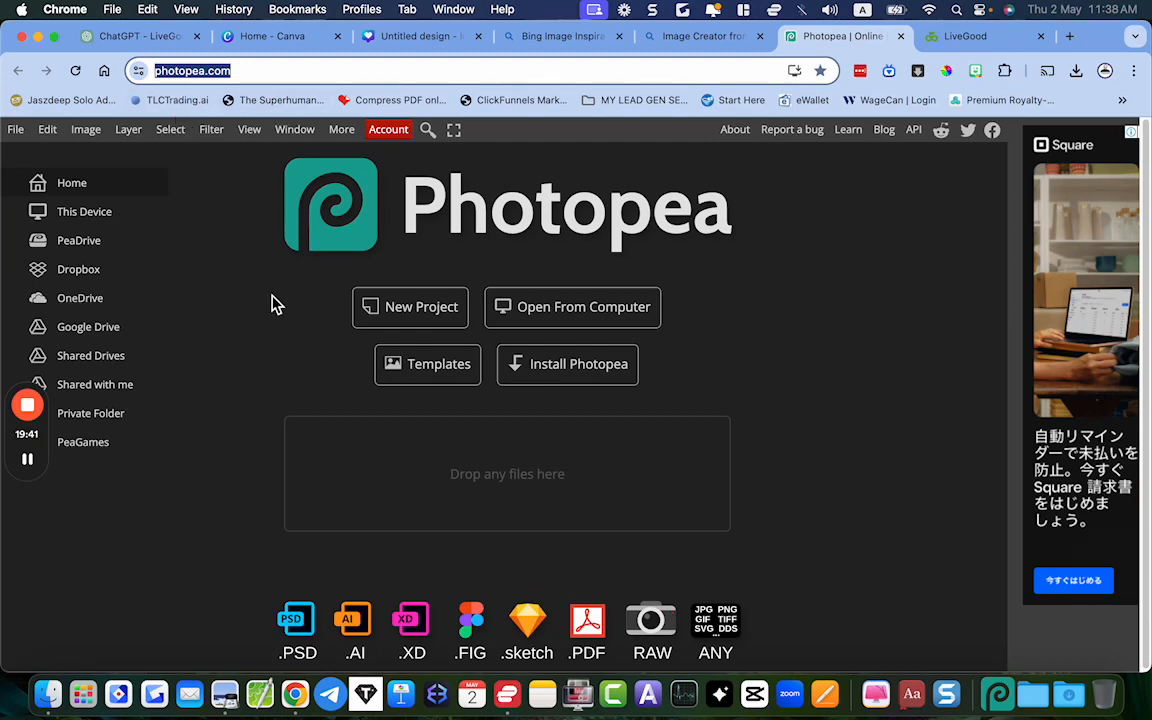
{"action": "left_click", "coordinate": [1068, 694]}
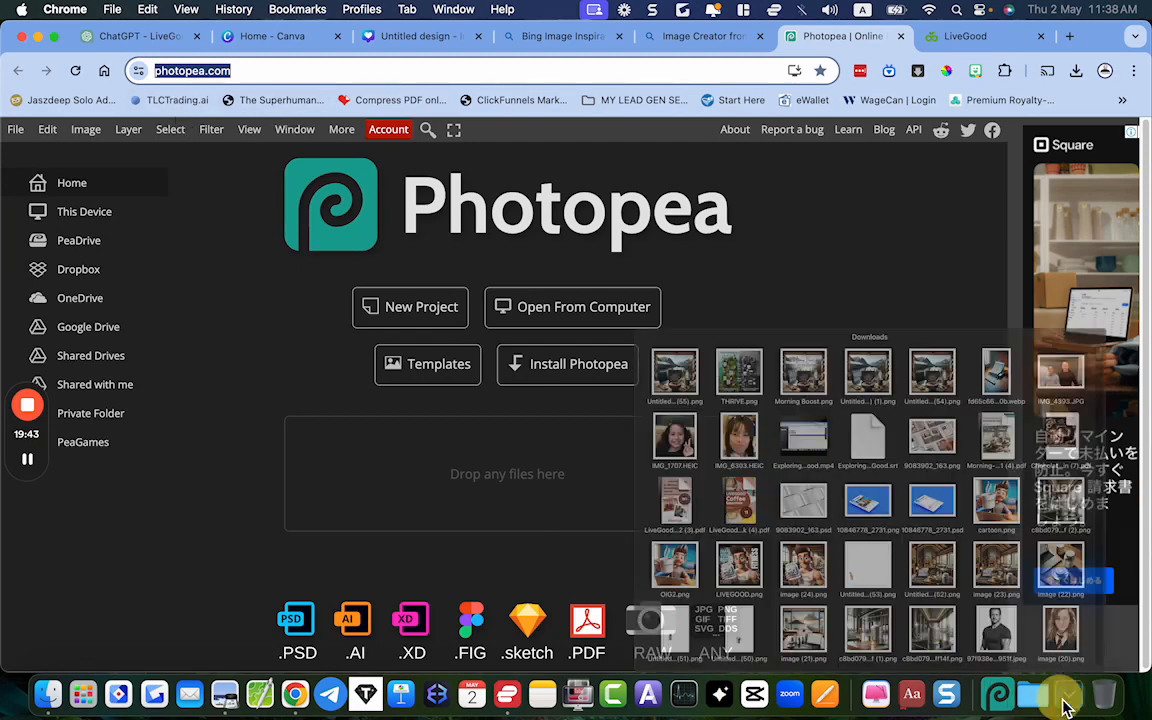
{"action": "left_click_drag", "start_coordinate": [470, 195], "coordinate": [467, 380]}
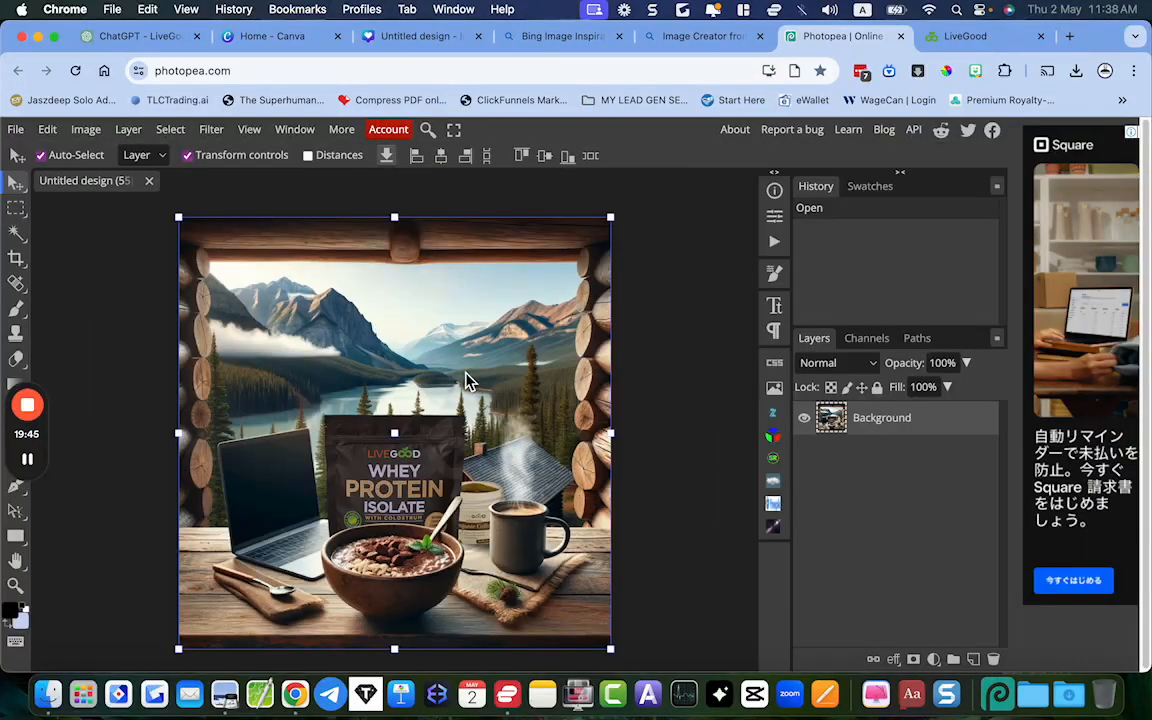
{"action": "scroll", "coordinate": [401, 493], "scroll_direction": "up", "scroll_amount": 5}
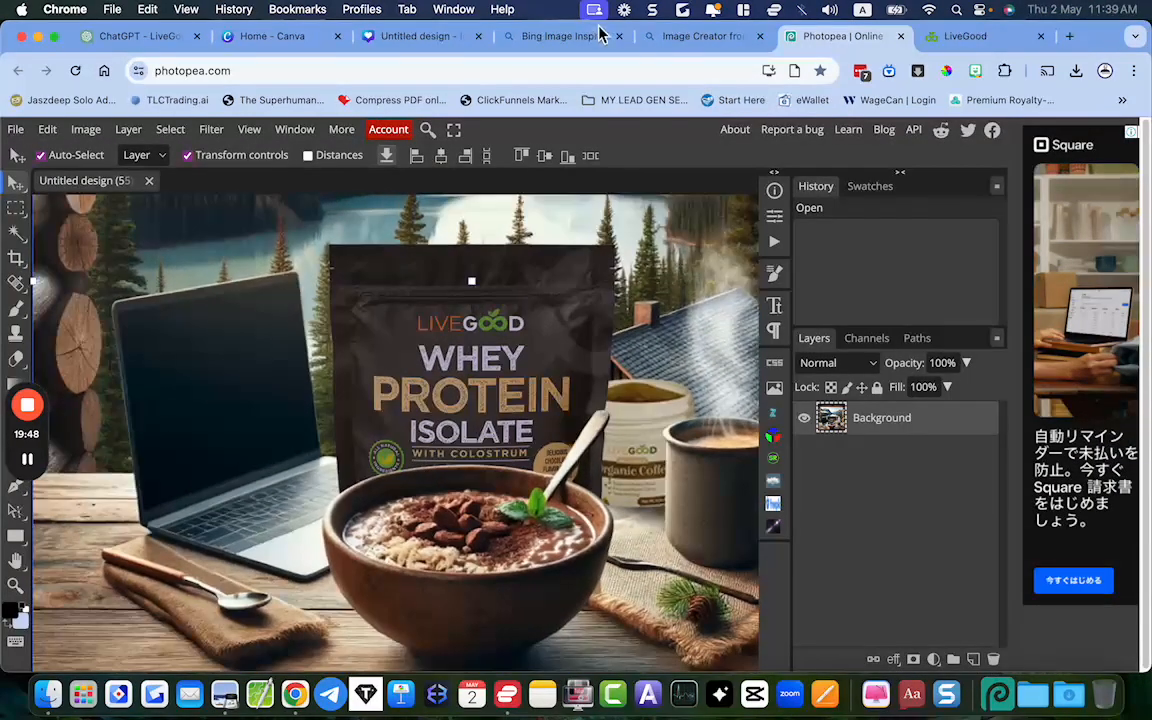
Capture a full-screen screenshot of the LiveGood products page and paste it into the Photopea composite as a new layer
{"action": "left_click", "coordinate": [966, 36]}
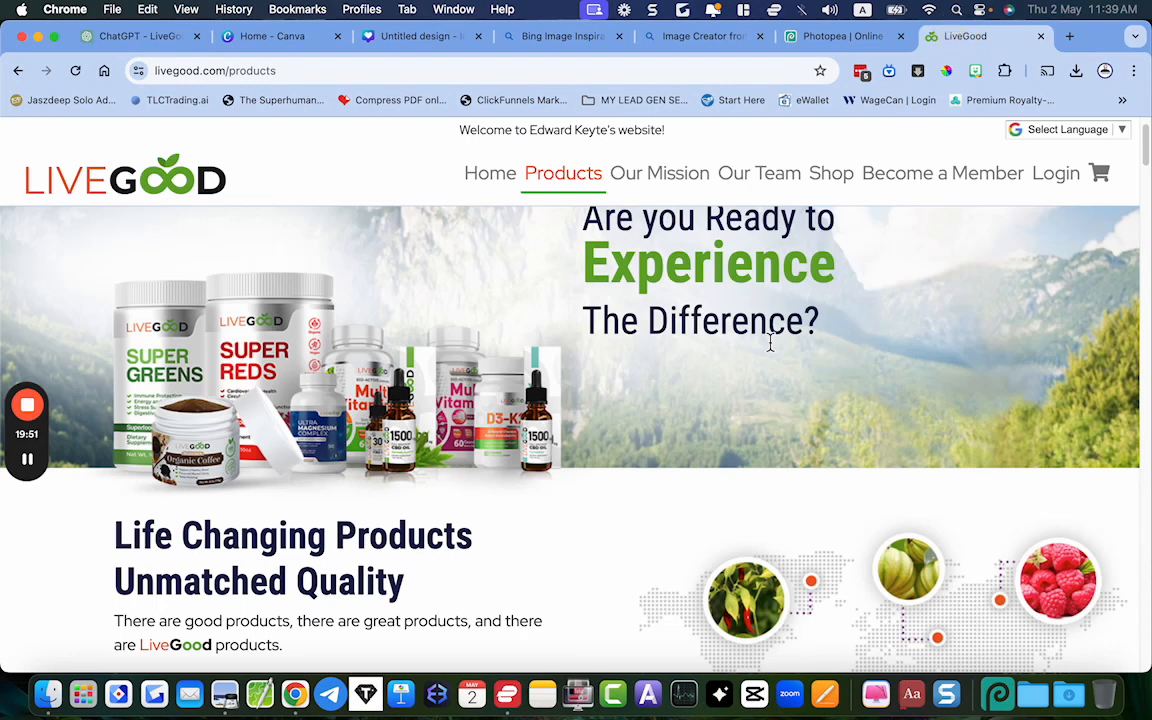
{"action": "key", "text": "super+shift+4"}
{"action": "key", "text": "Escape"}
{"action": "mouse_move", "coordinate": [1150, 354]}
{"action": "left_mouse_down"}
{"action": "mouse_move", "coordinate": [1122, 354]}
{"action": "mouse_move", "coordinate": [1151, 352]}
{"action": "left_mouse_up"}
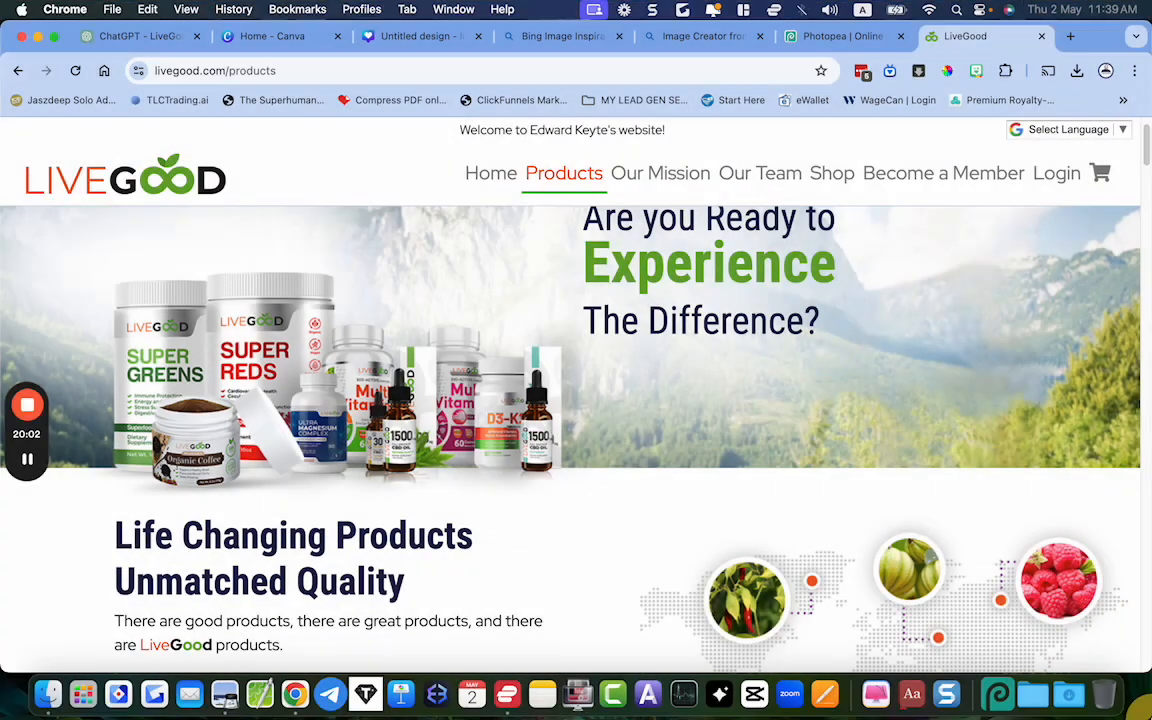
{"action": "left_click", "coordinate": [835, 36]}
{"action": "key", "text": "super+v"}
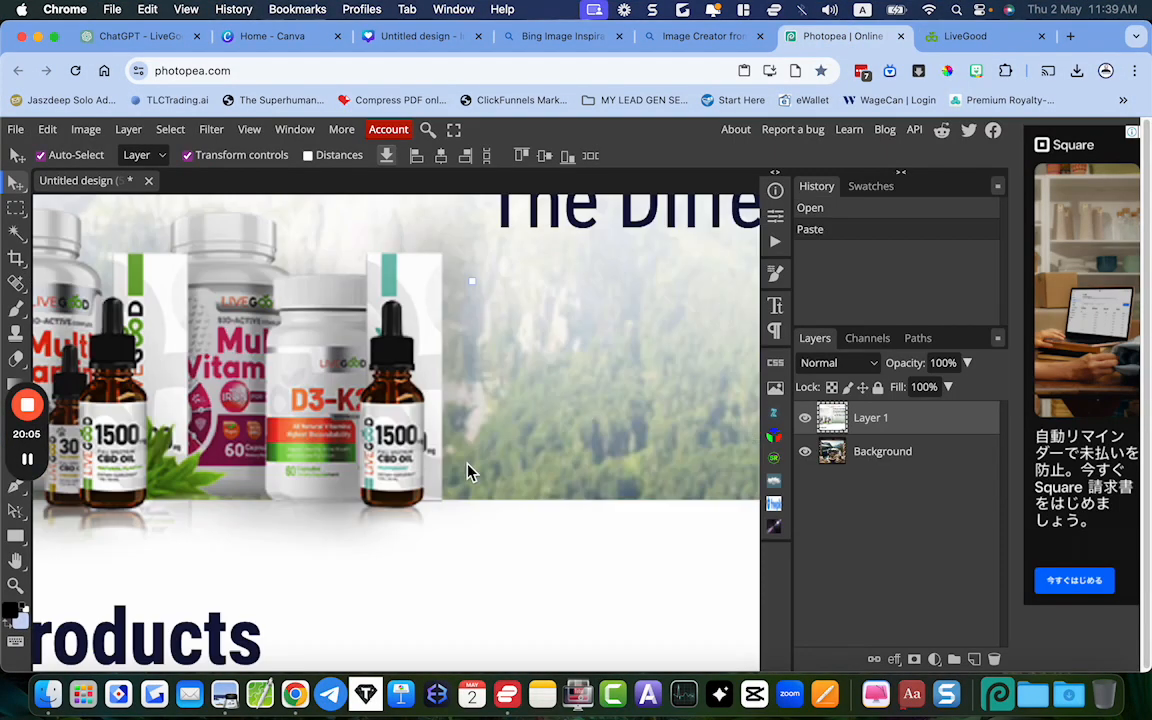
Scale the pasted website screenshot to about 13.8%, then about 80.75% of that, and position it over the laptop screen
{"action": "scroll", "coordinate": [465, 470], "scroll_direction": "down", "scroll_amount": 5}
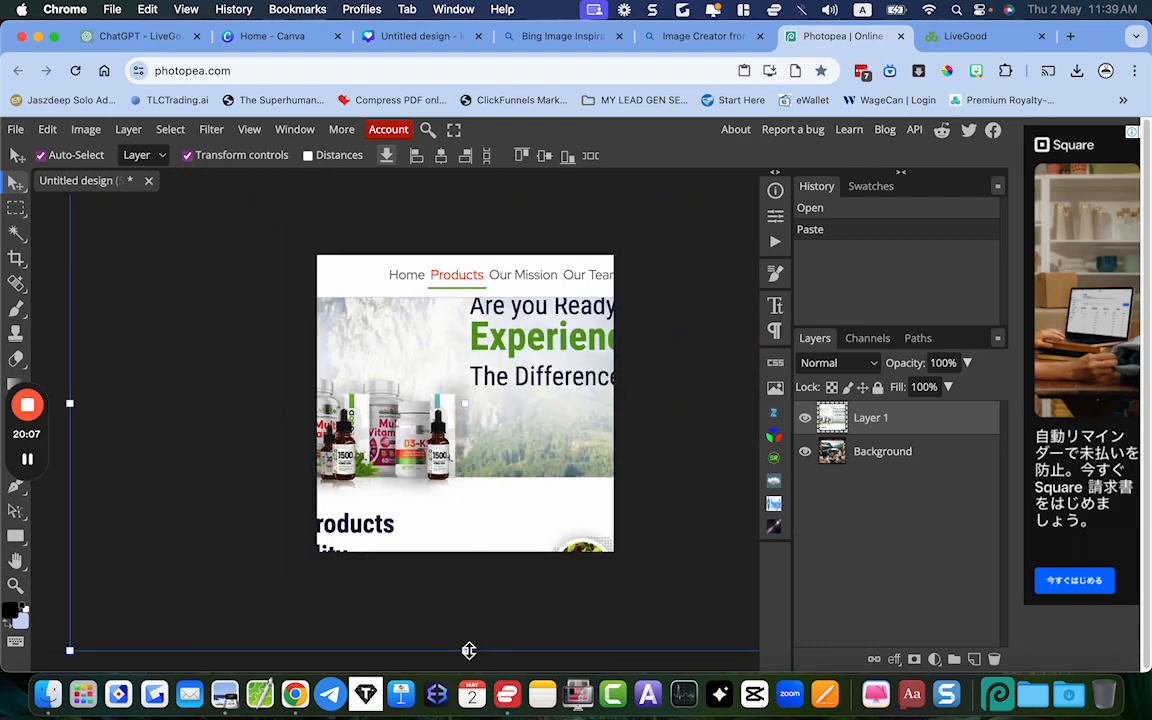
{"action": "left_click_drag", "start_coordinate": [465, 650], "coordinate": [497, 505]}
{"action": "left_click_drag", "start_coordinate": [483, 345], "coordinate": [458, 428]}
{"action": "left_click_drag", "start_coordinate": [440, 478], "coordinate": [420, 425]}
{"action": "scroll", "coordinate": [378, 445], "scroll_direction": "up", "scroll_amount": 5}
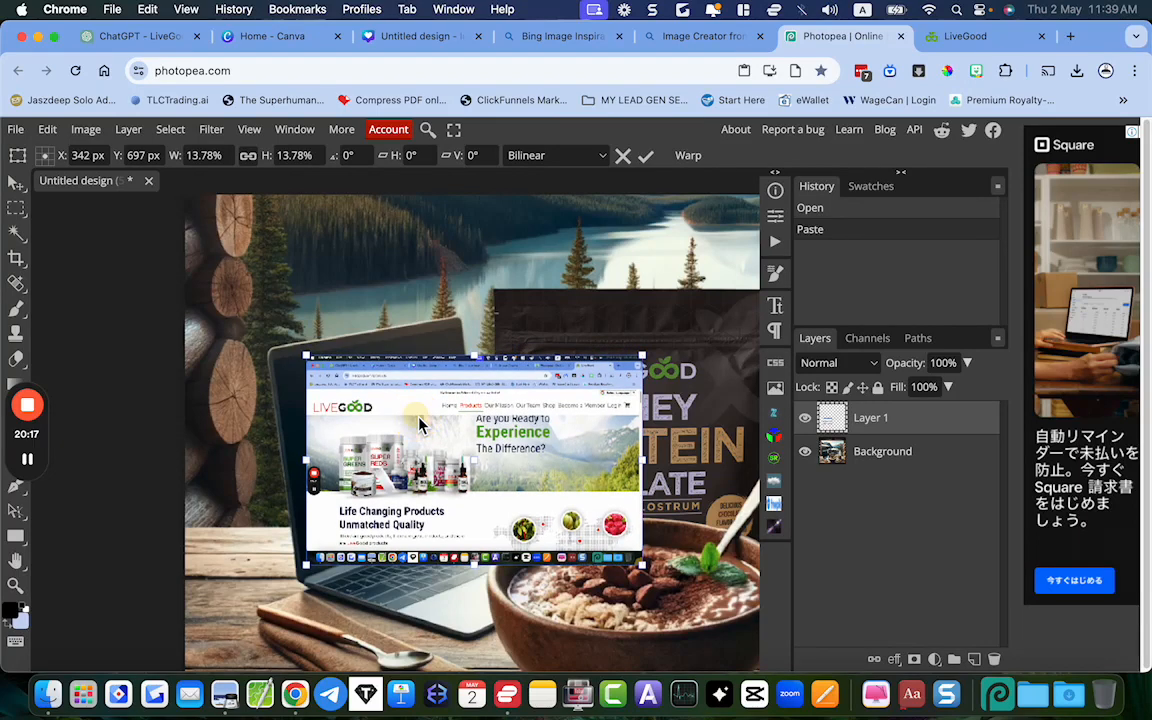
{"action": "left_click", "coordinate": [647, 158]}
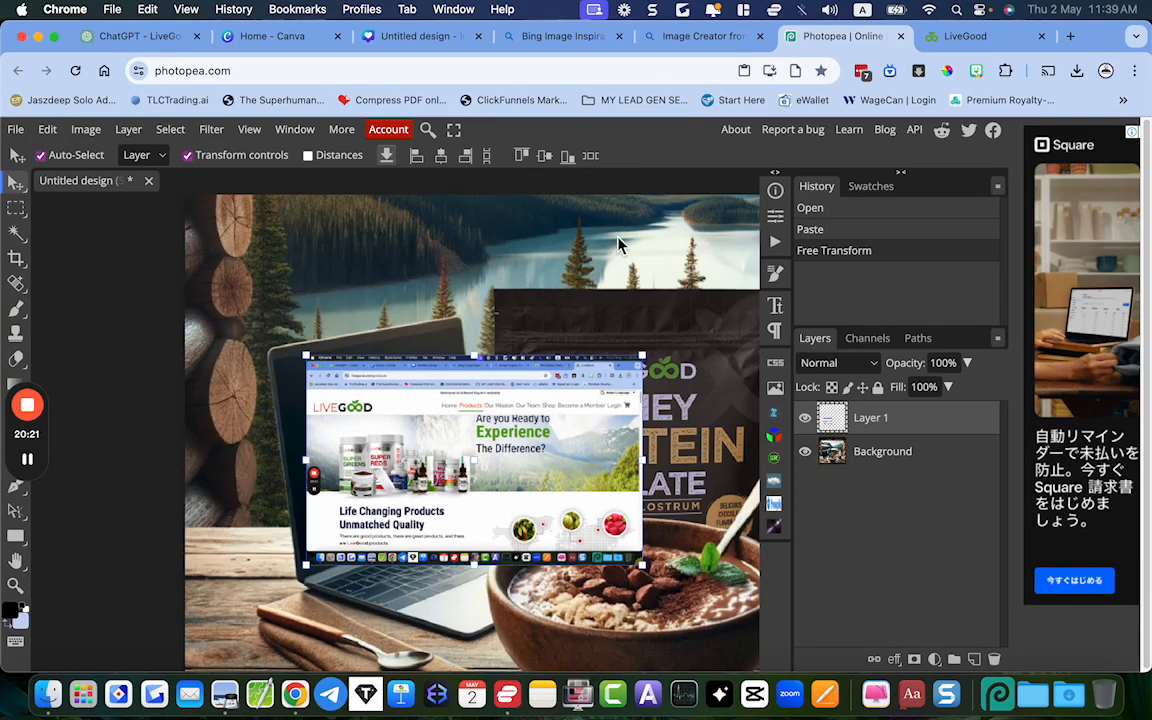
{"action": "left_click_drag", "start_coordinate": [643, 356], "coordinate": [578, 396]}
{"action": "left_click_drag", "start_coordinate": [476, 481], "coordinate": [445, 446]}
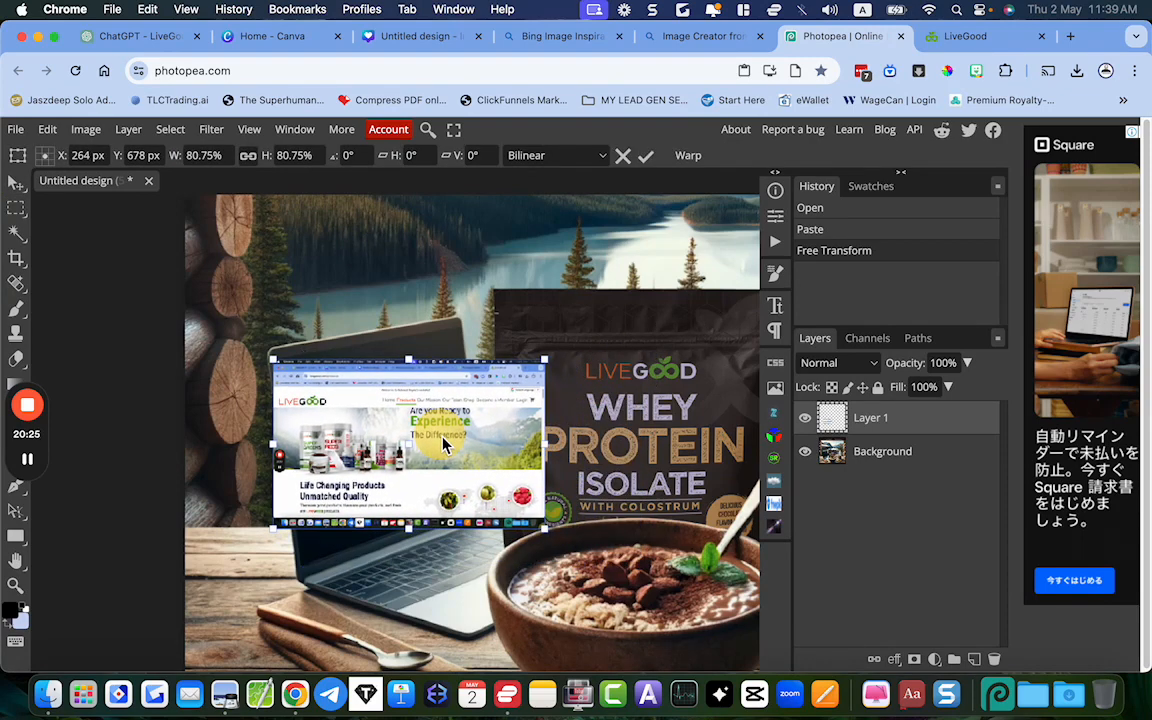
Distort the website screenshot by moving its corners individually onto the corners of the tilted laptop screen
{"action": "left_click", "coordinate": [48, 130]}
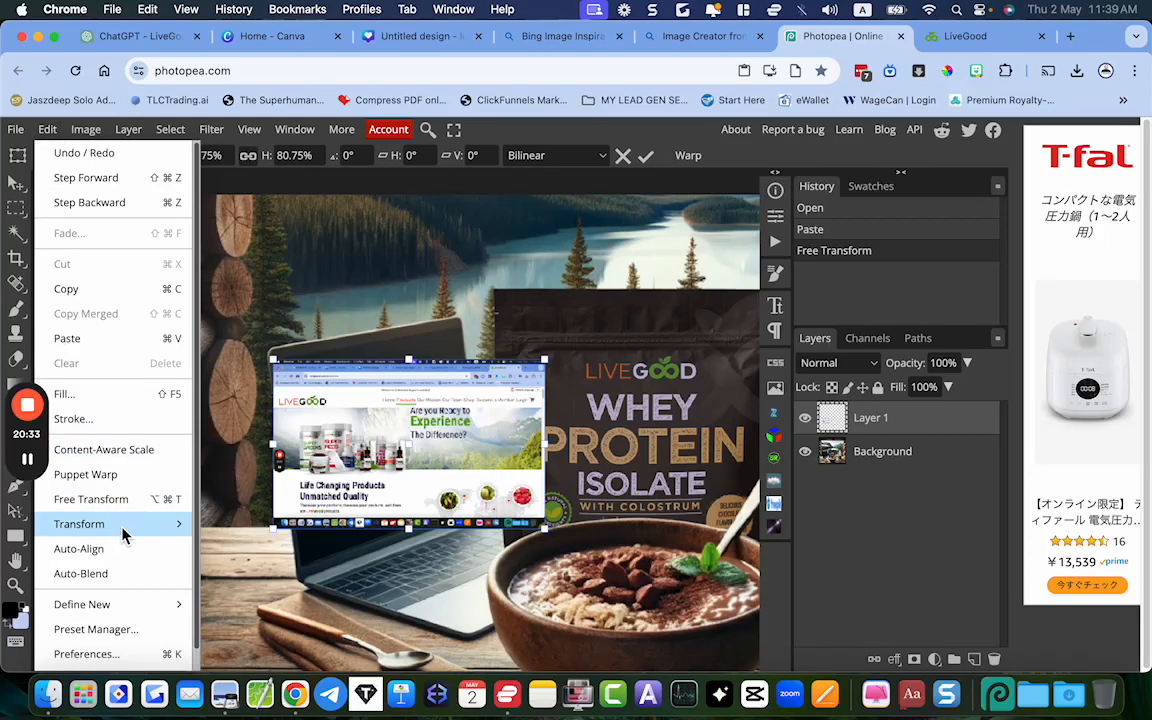
{"action": "mouse_move", "coordinate": [122, 533]}
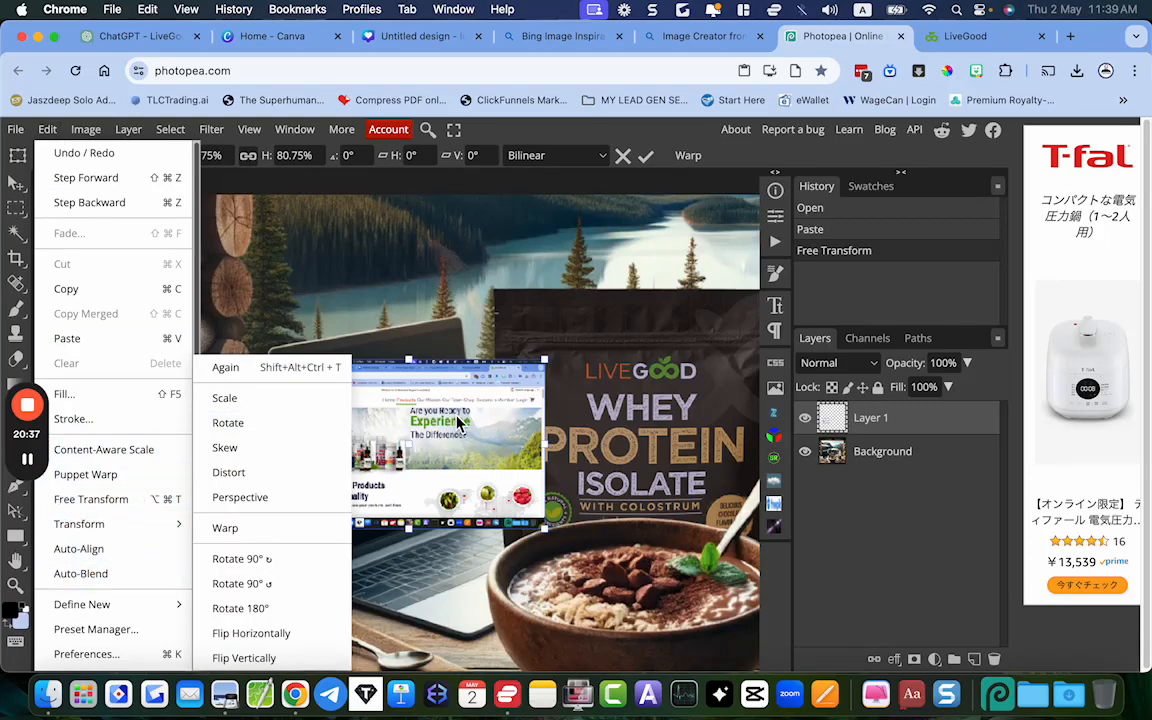
{"action": "left_click", "coordinate": [410, 374]}
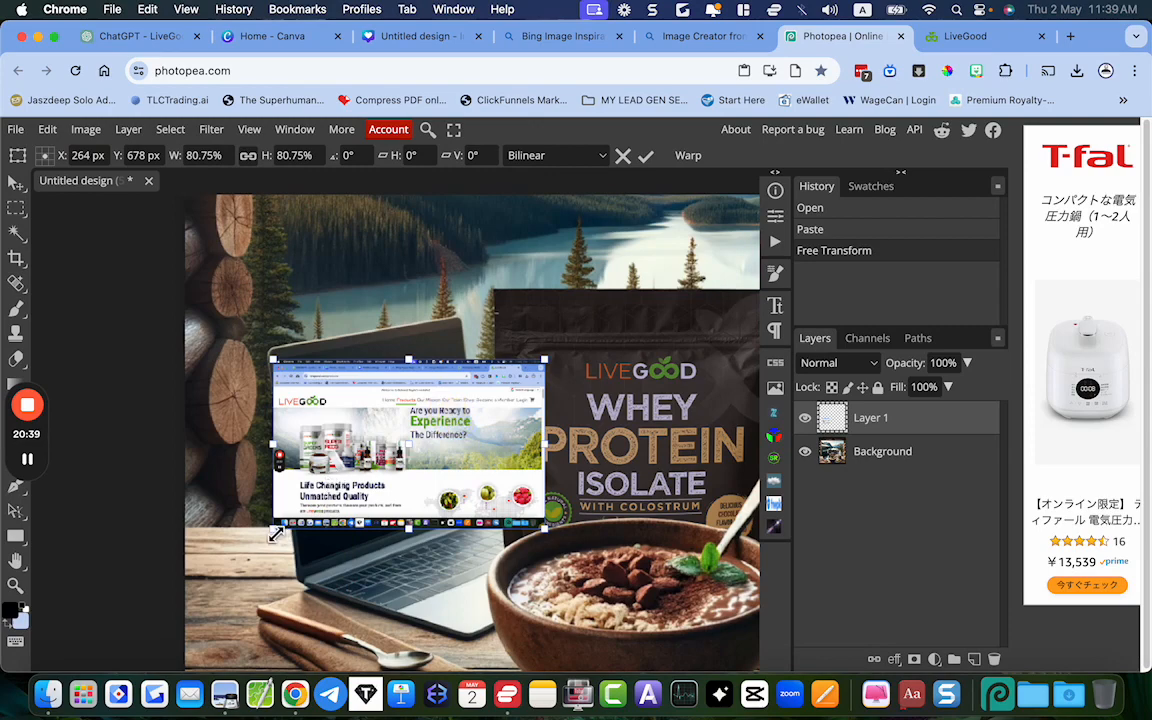
{"action": "left_click_drag", "start_coordinate": [273, 530], "coordinate": [302, 562]}
{"action": "left_click_drag", "start_coordinate": [552, 359], "coordinate": [459, 326]}
{"action": "left_click_drag", "start_coordinate": [549, 531], "coordinate": [481, 505]}
{"action": "left_click_drag", "start_coordinate": [460, 327], "coordinate": [462, 330]}
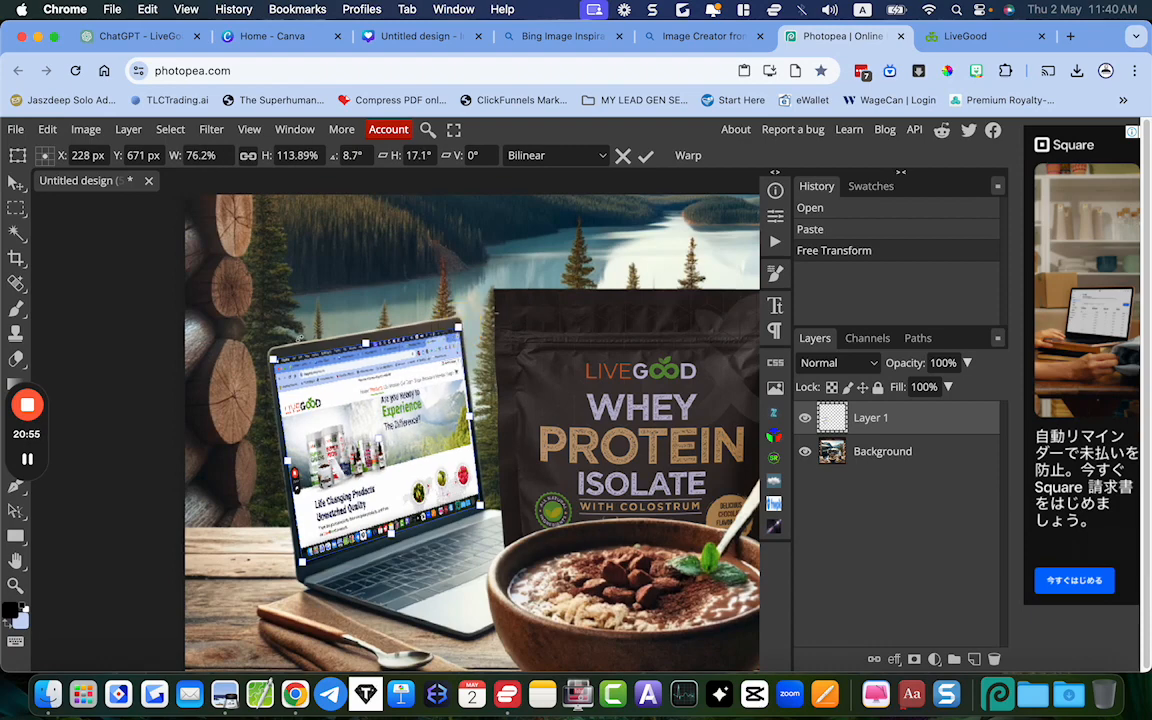
Fine-tune the screenshot's corners to match the laptop's bezel edges closely, and apply the transform
{"action": "left_click_drag", "start_coordinate": [270, 356], "coordinate": [278, 367]}
{"action": "scroll", "coordinate": [278, 367], "scroll_direction": "up", "scroll_amount": 5}
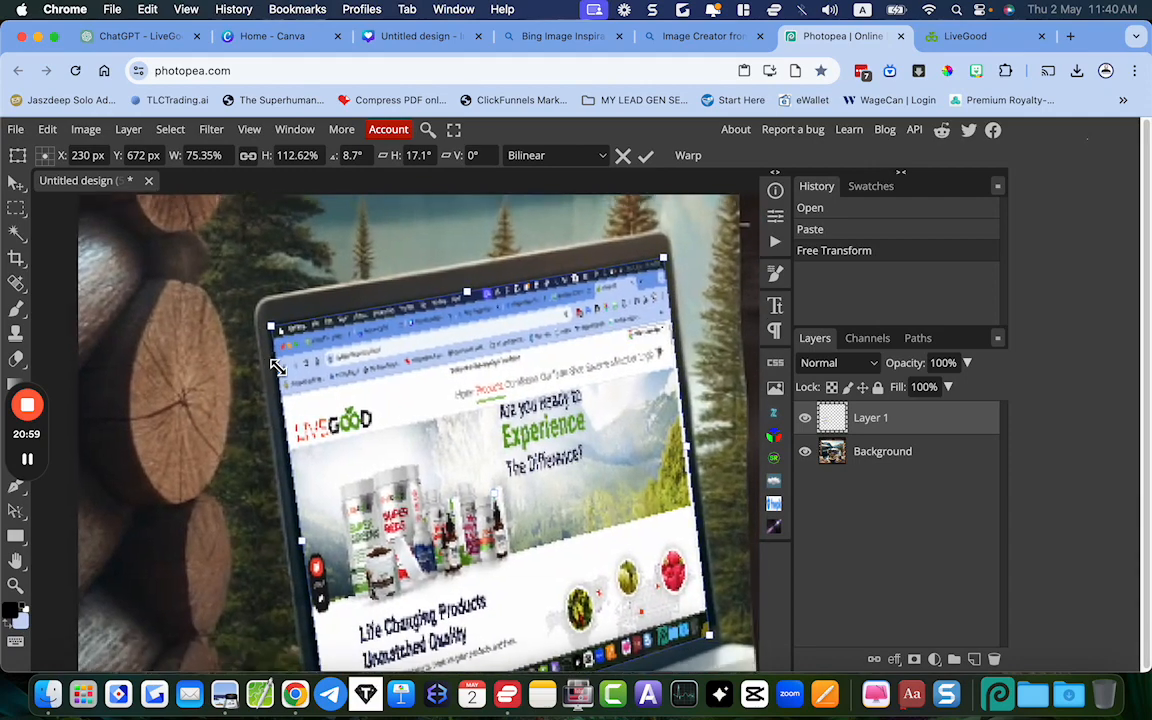
{"action": "scroll", "coordinate": [278, 367], "scroll_direction": "down", "scroll_amount": 3}
{"action": "left_click_drag", "start_coordinate": [316, 609], "coordinate": [313, 622]}
{"action": "left_click_drag", "start_coordinate": [693, 492], "coordinate": [697, 489]}
{"action": "scroll", "coordinate": [697, 489], "scroll_direction": "up", "scroll_amount": 5}
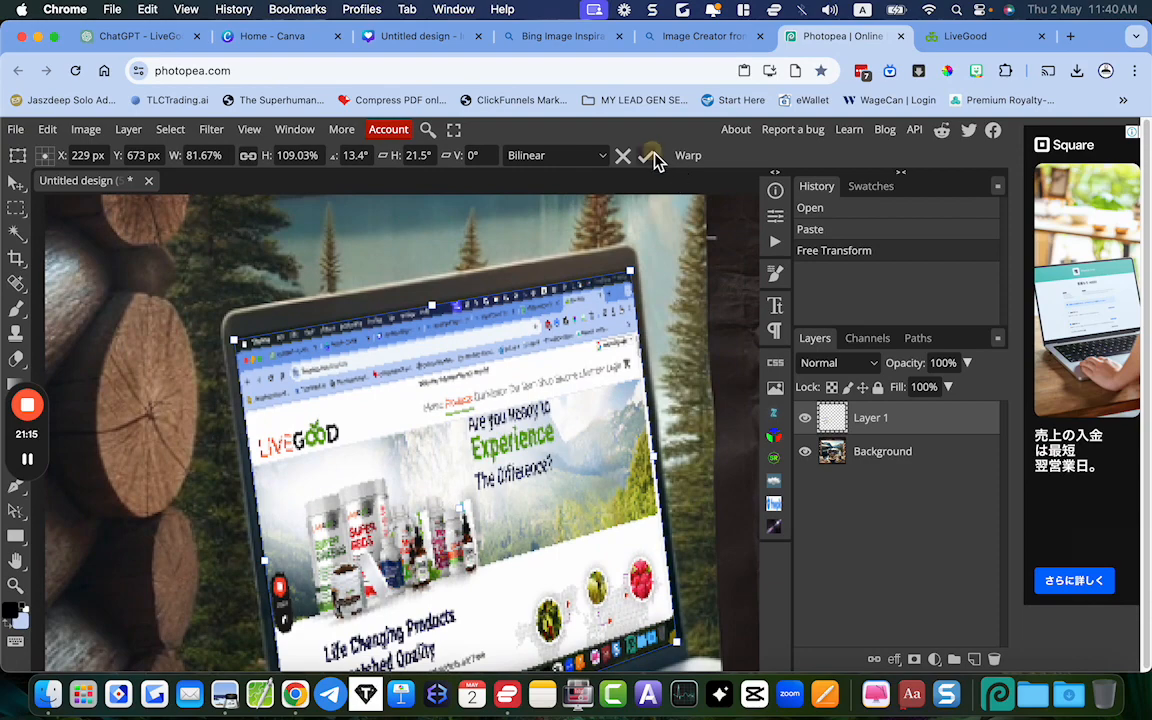
{"action": "left_click", "coordinate": [646, 155]}
Blend the website layer into the laptop with the Screen blend mode and a fill of about 73%, then select the background layer
{"action": "scroll", "coordinate": [671, 270], "scroll_direction": "down", "scroll_amount": 4}
{"action": "scroll", "coordinate": [671, 270], "scroll_direction": "right", "scroll_amount": 5}
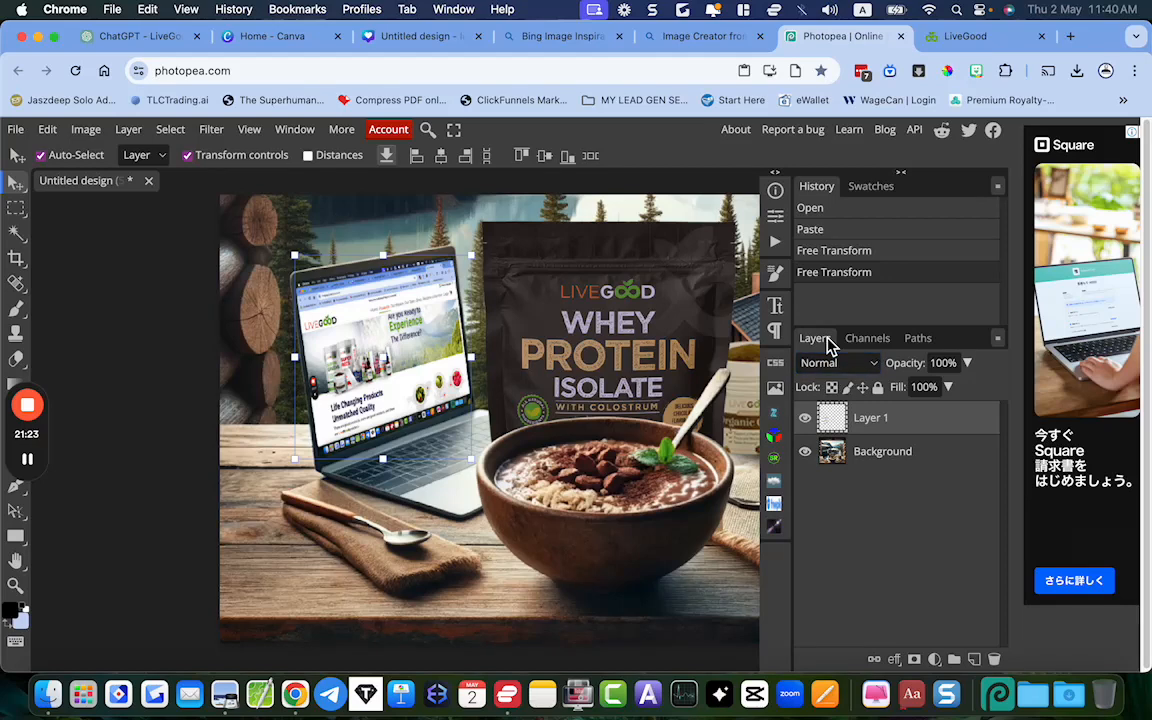
{"action": "left_click", "coordinate": [831, 364]}
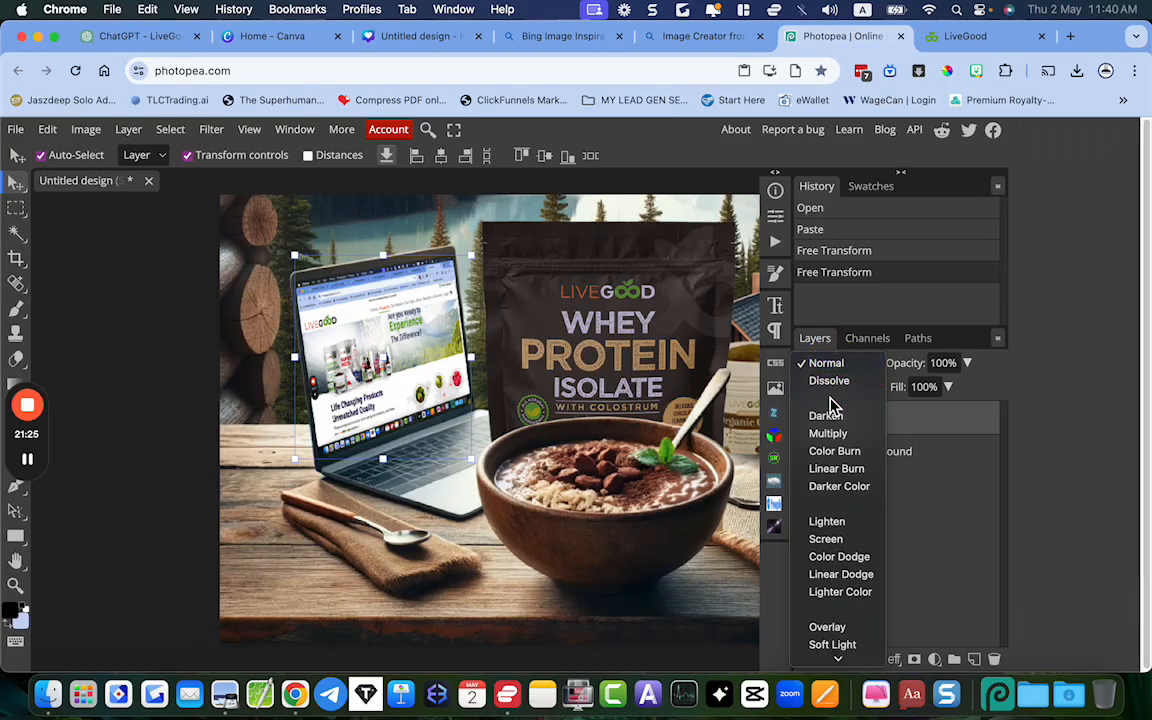
{"action": "left_click", "coordinate": [828, 540]}
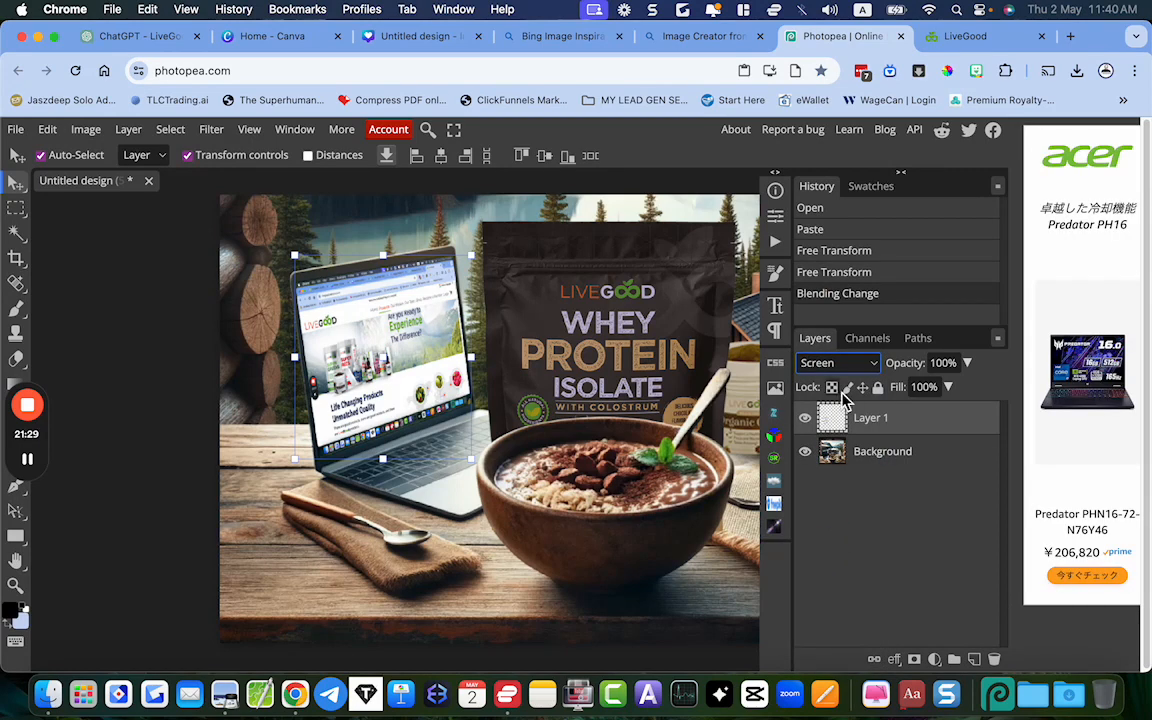
{"action": "left_click", "coordinate": [948, 388]}
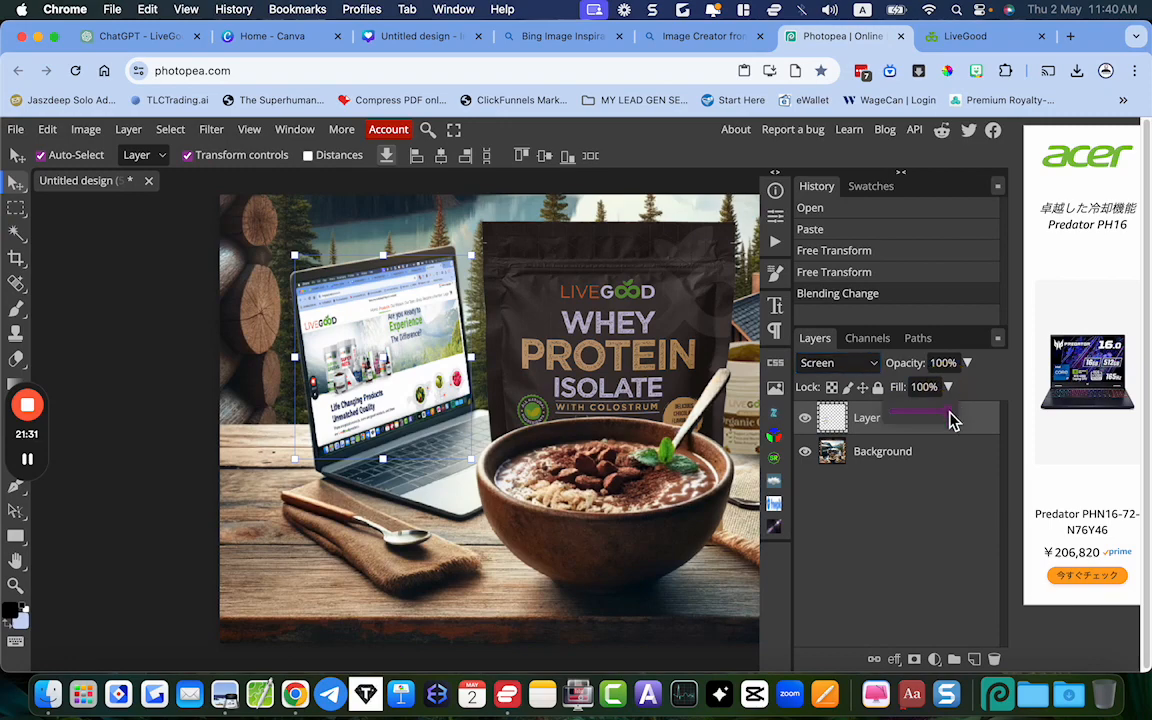
{"action": "left_click_drag", "start_coordinate": [951, 419], "coordinate": [938, 419]}
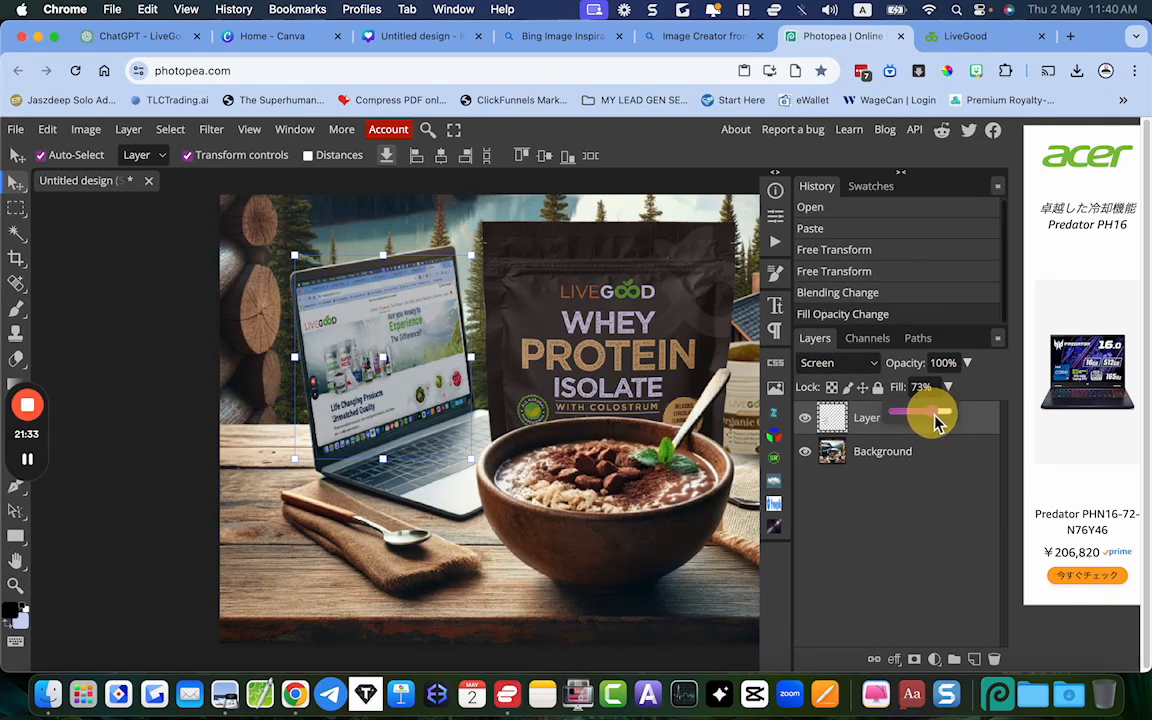
{"action": "left_click", "coordinate": [658, 333]}
Examine the laptop screen's blending and the whole composite both close up and at full view
{"action": "scroll", "coordinate": [657, 326], "scroll_direction": "down", "scroll_amount": 5}
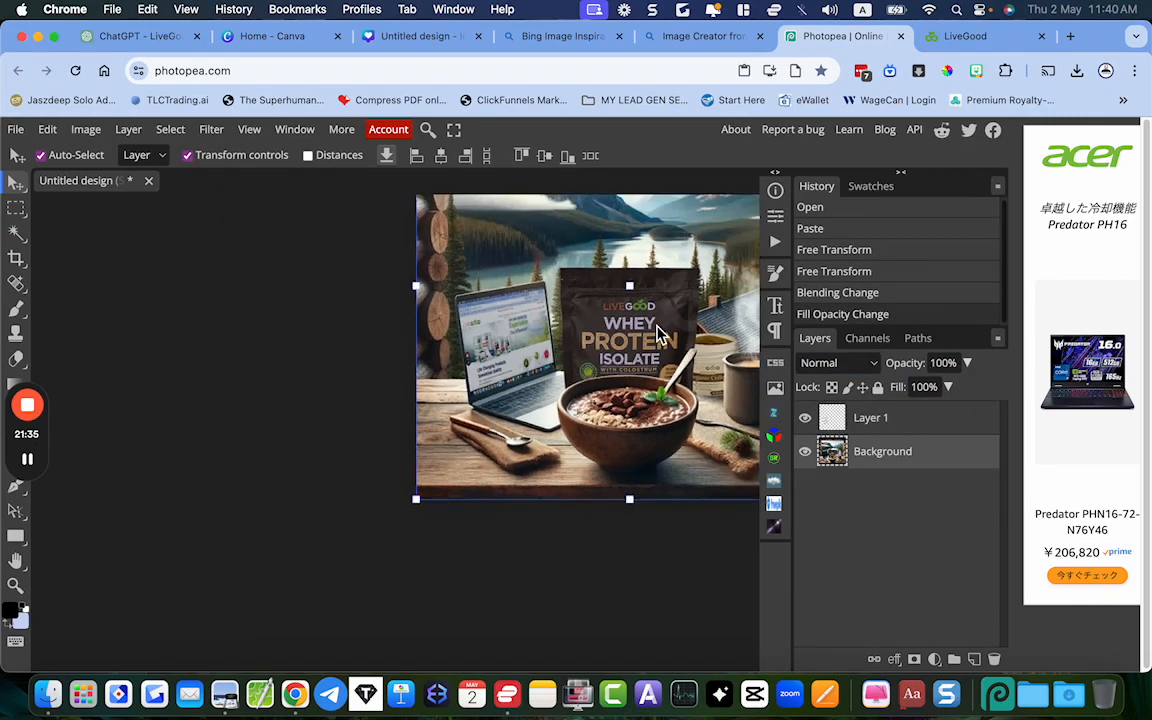
{"action": "scroll", "coordinate": [525, 427], "scroll_direction": "up", "scroll_amount": 5}
{"action": "scroll", "coordinate": [525, 432], "scroll_direction": "down", "scroll_amount": 5}
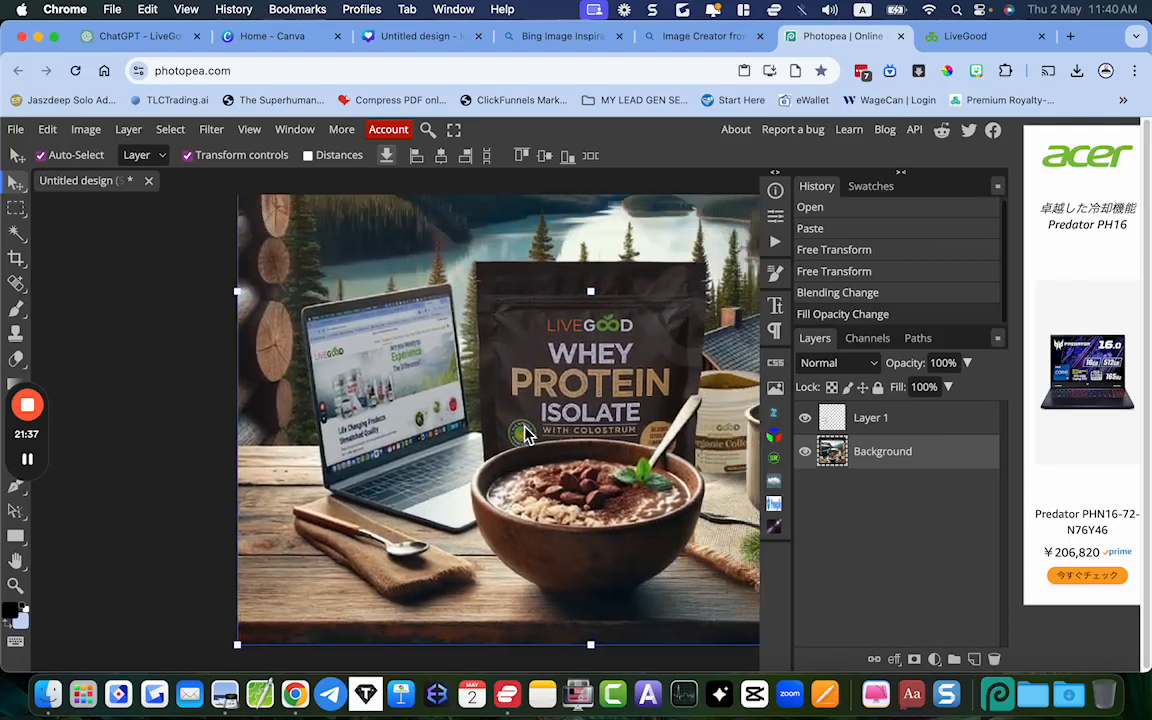
{"action": "scroll", "coordinate": [526, 433], "scroll_direction": "up", "scroll_amount": 2}
{"action": "scroll", "coordinate": [527, 433], "scroll_direction": "down", "scroll_amount": 1}
{"action": "scroll", "coordinate": [529, 435], "scroll_direction": "right", "scroll_amount": 2}
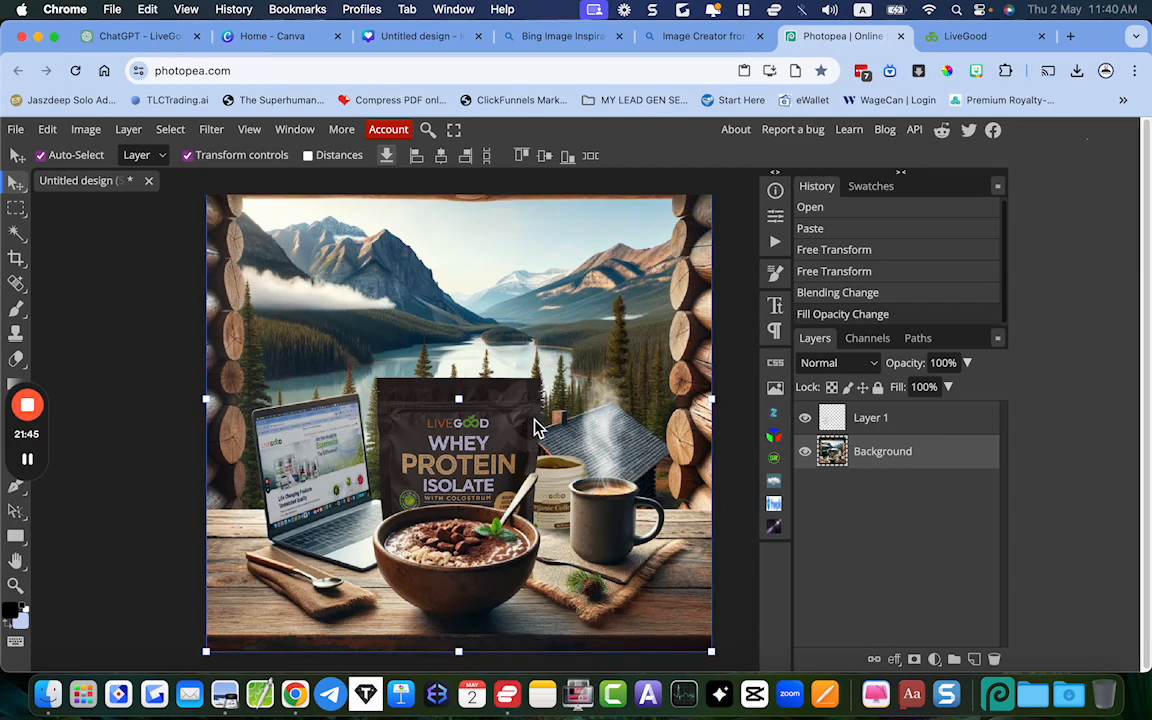
{"action": "scroll", "coordinate": [535, 420], "scroll_direction": "down", "scroll_amount": 3}
{"action": "scroll", "coordinate": [548, 402], "scroll_direction": "up", "scroll_amount": 3}
{"action": "scroll", "coordinate": [548, 402], "scroll_direction": "up", "scroll_amount": 3}
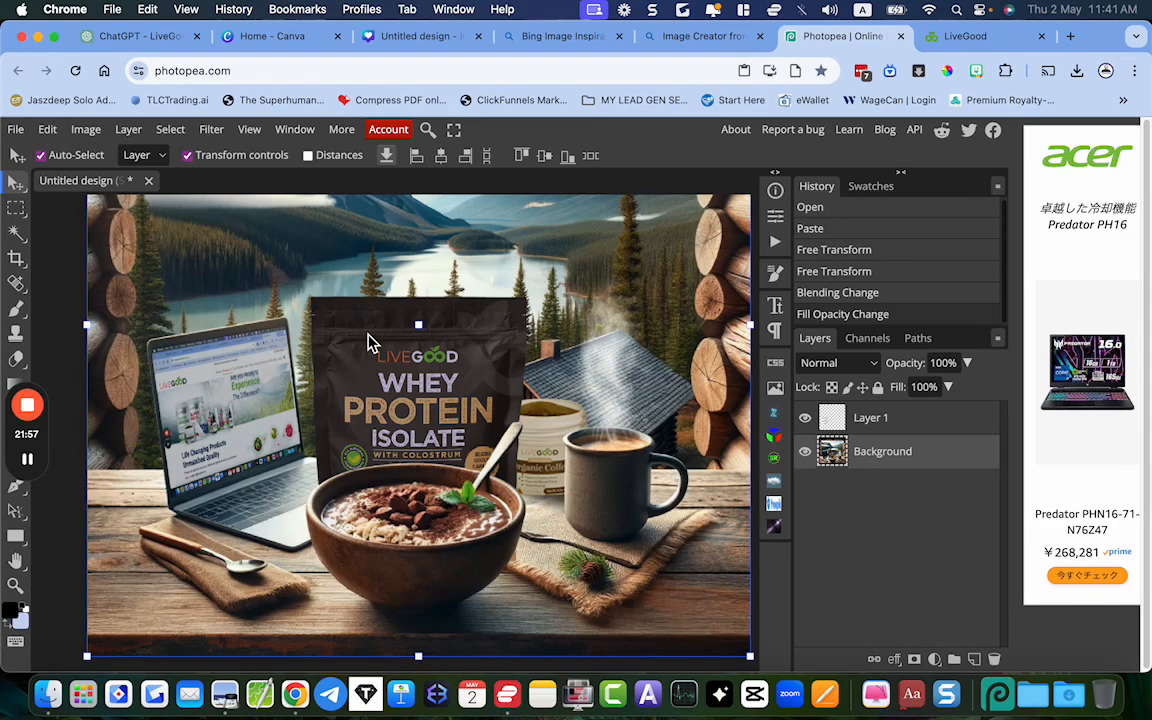
{"action": "scroll", "coordinate": [368, 343], "scroll_direction": "down", "scroll_amount": 2}
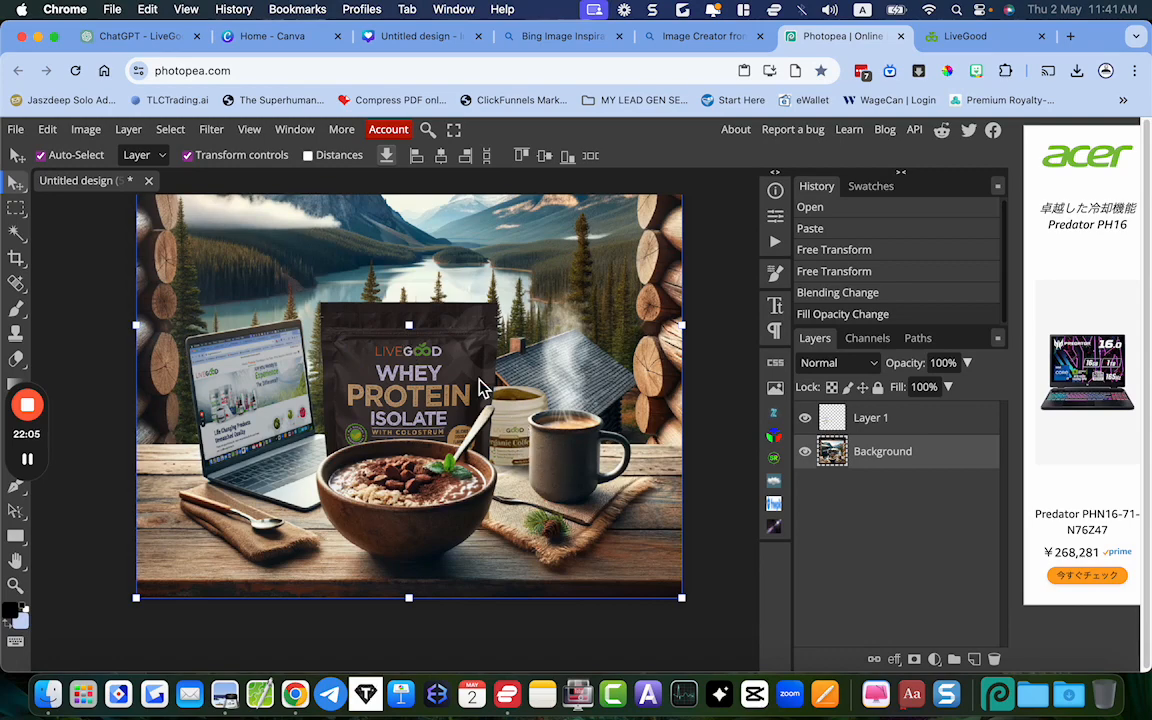
{"action": "scroll", "coordinate": [534, 468], "scroll_direction": "down", "scroll_amount": 3}
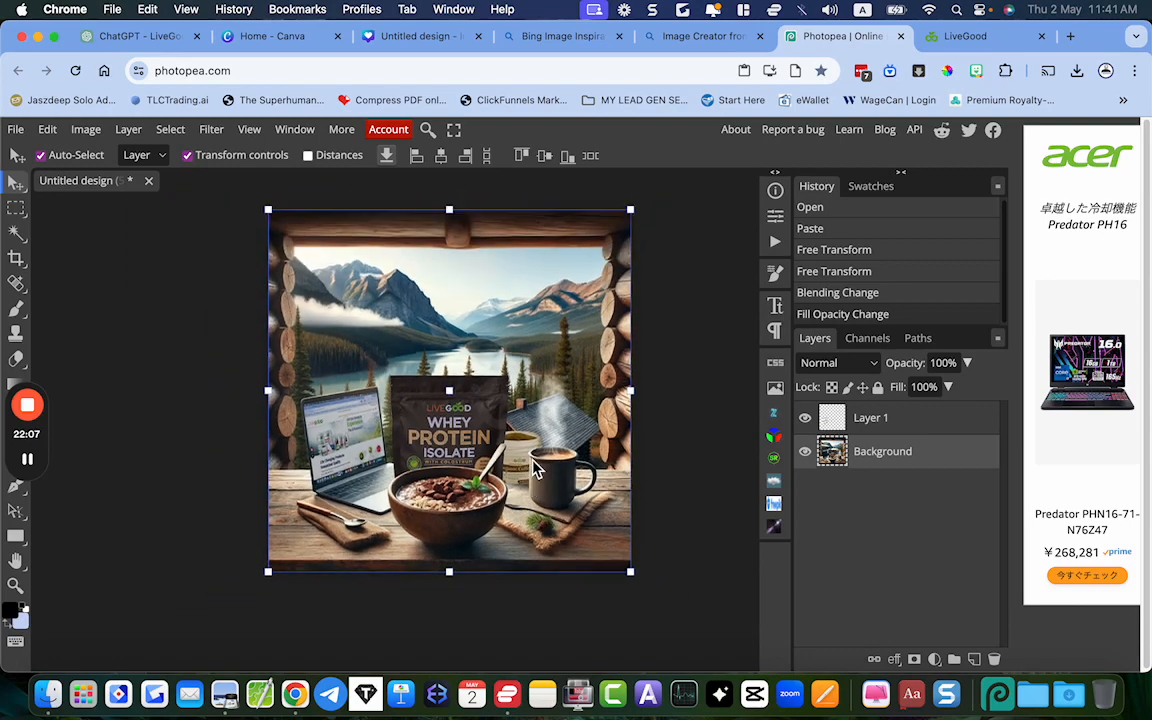
Export the composite as a 1080 × 1080 px PNG at 100% quality
{"action": "left_click", "coordinate": [20, 134]}
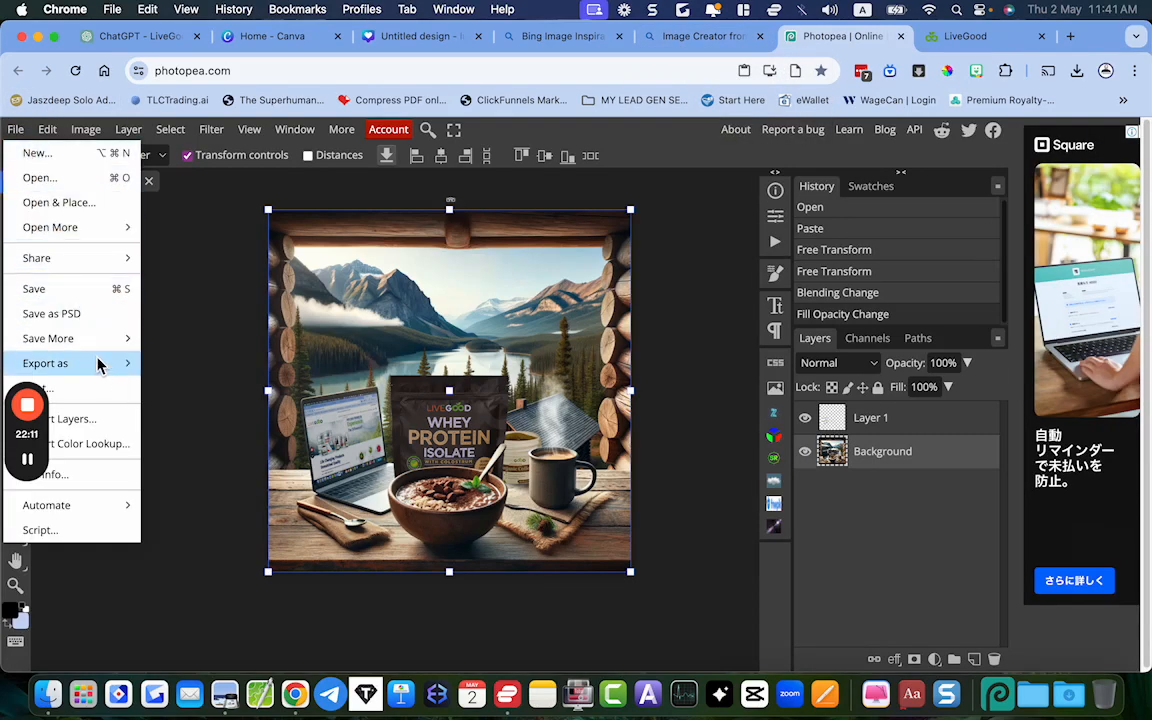
{"action": "mouse_move", "coordinate": [130, 364]}
{"action": "left_click", "coordinate": [172, 367]}
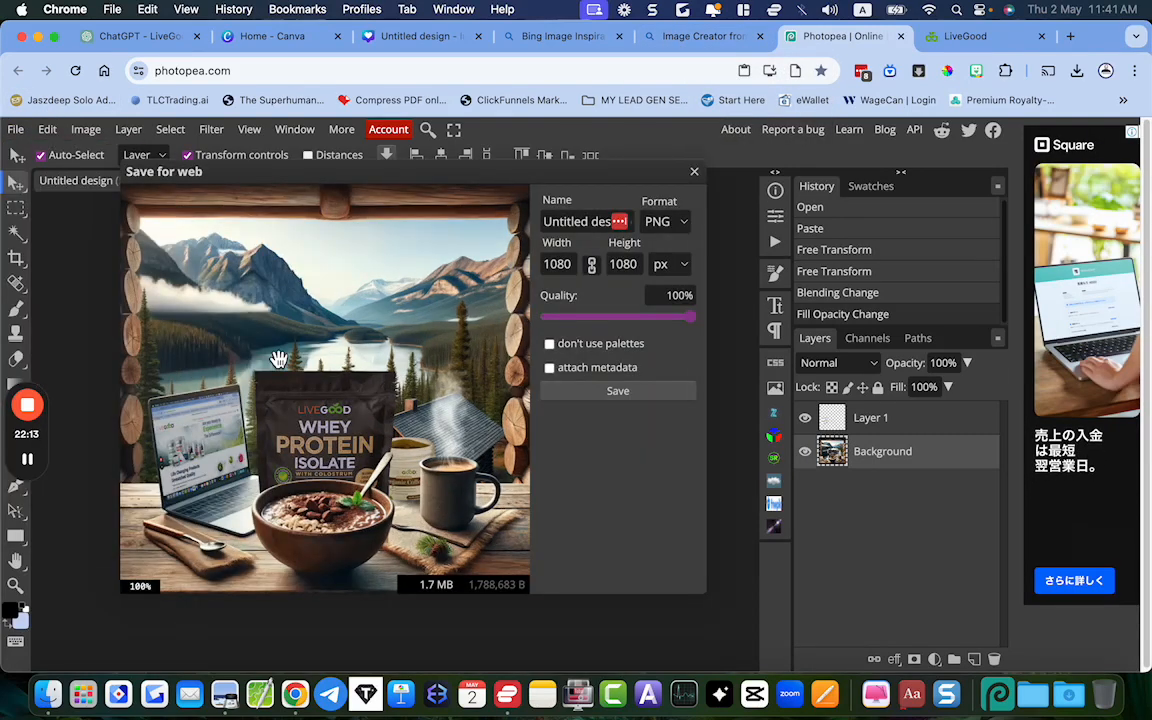
{"action": "left_click", "coordinate": [609, 391]}
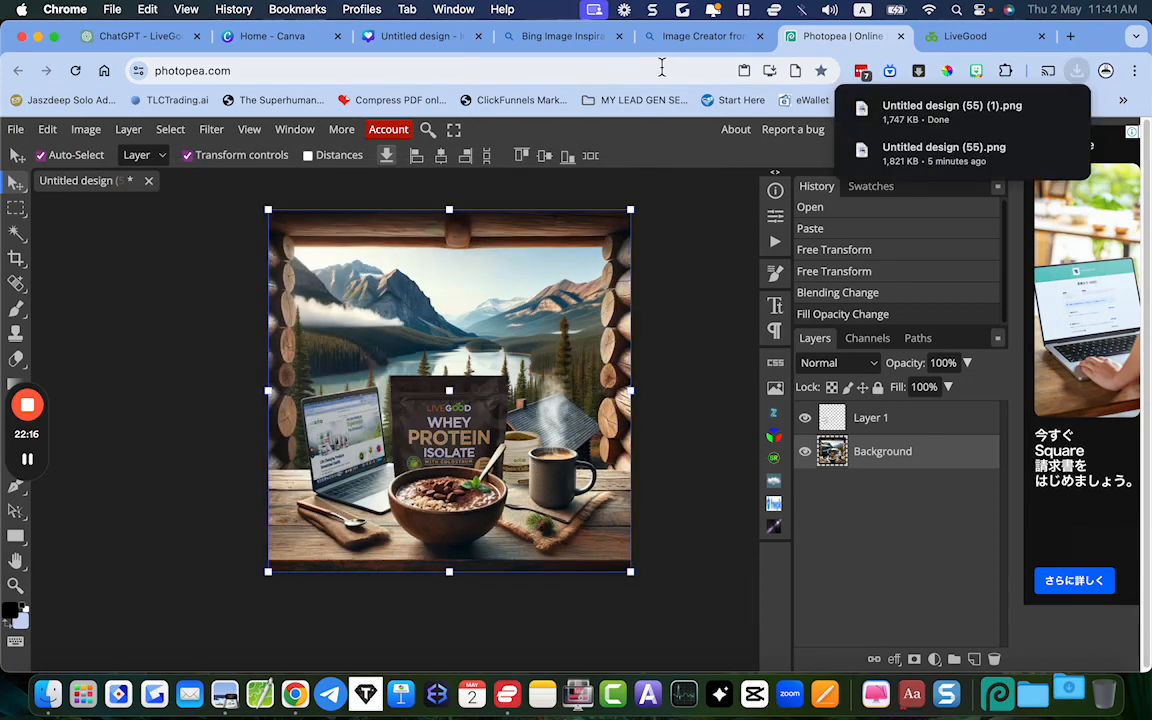
Switch to the Canva design, add the newly exported PNG from the Downloads folder, and set it as the page background
{"action": "left_click", "coordinate": [395, 37]}
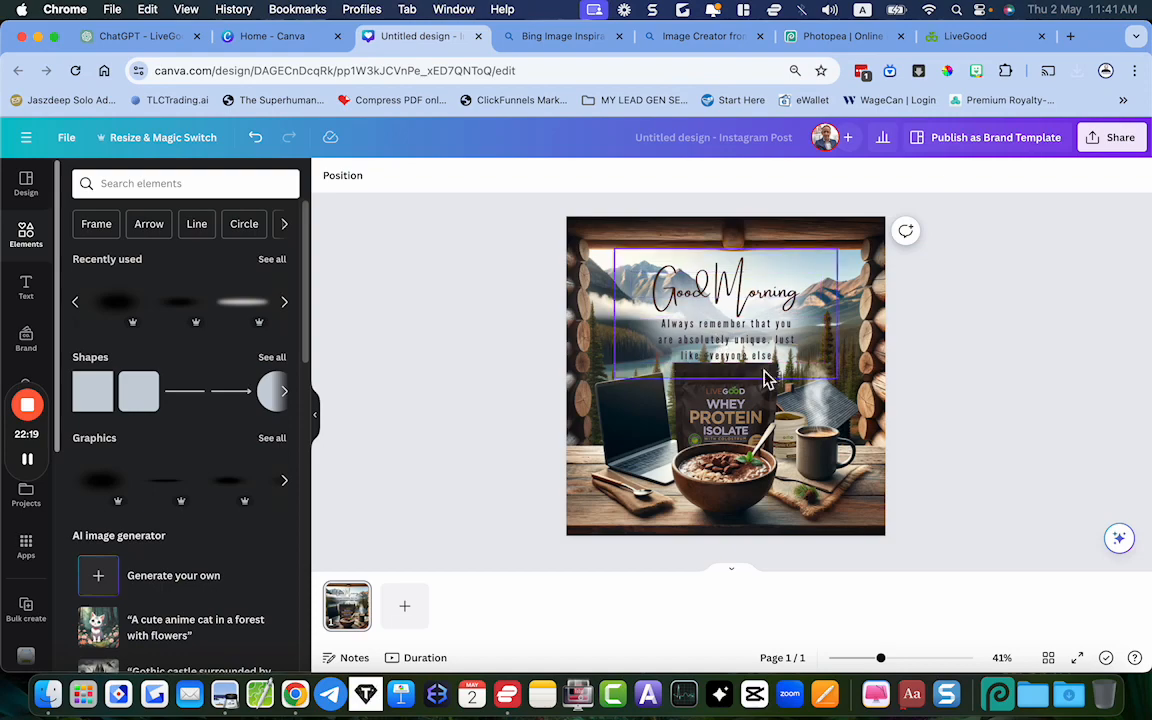
{"action": "left_click", "coordinate": [1069, 694]}
{"action": "left_click_drag", "start_coordinate": [433, 200], "coordinate": [604, 459]}
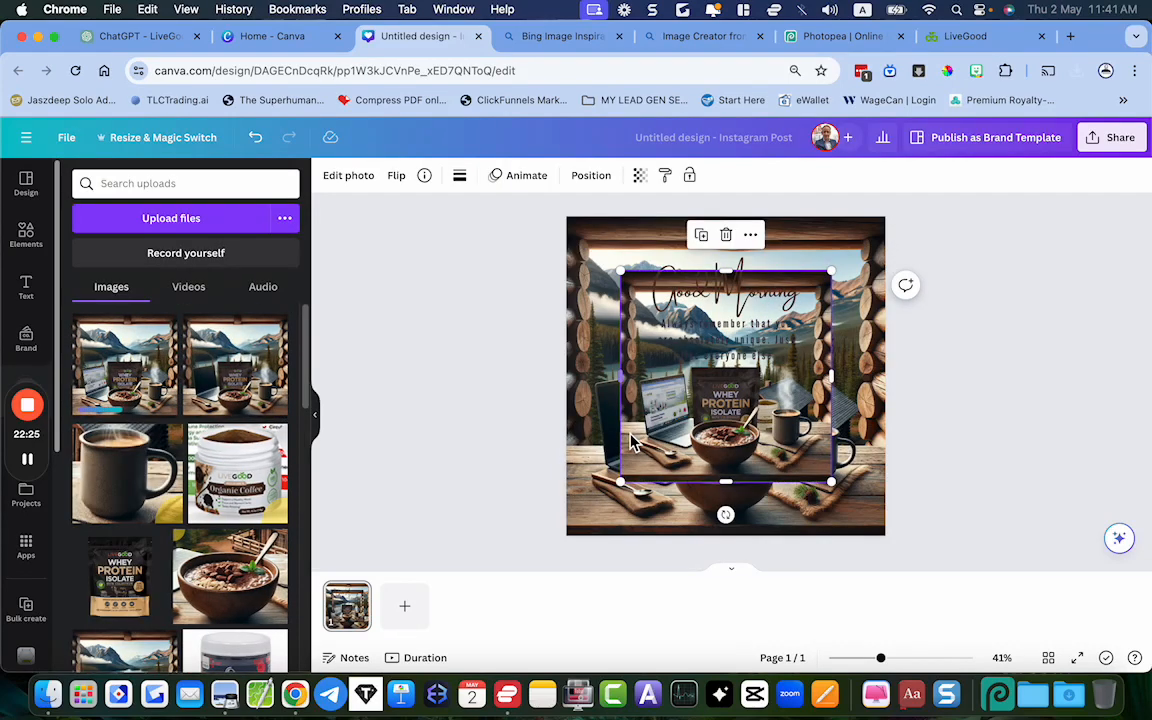
{"action": "right_click", "coordinate": [660, 421]}
{"action": "mouse_move", "coordinate": [678, 421]}
{"action": "left_click", "coordinate": [726, 618]}
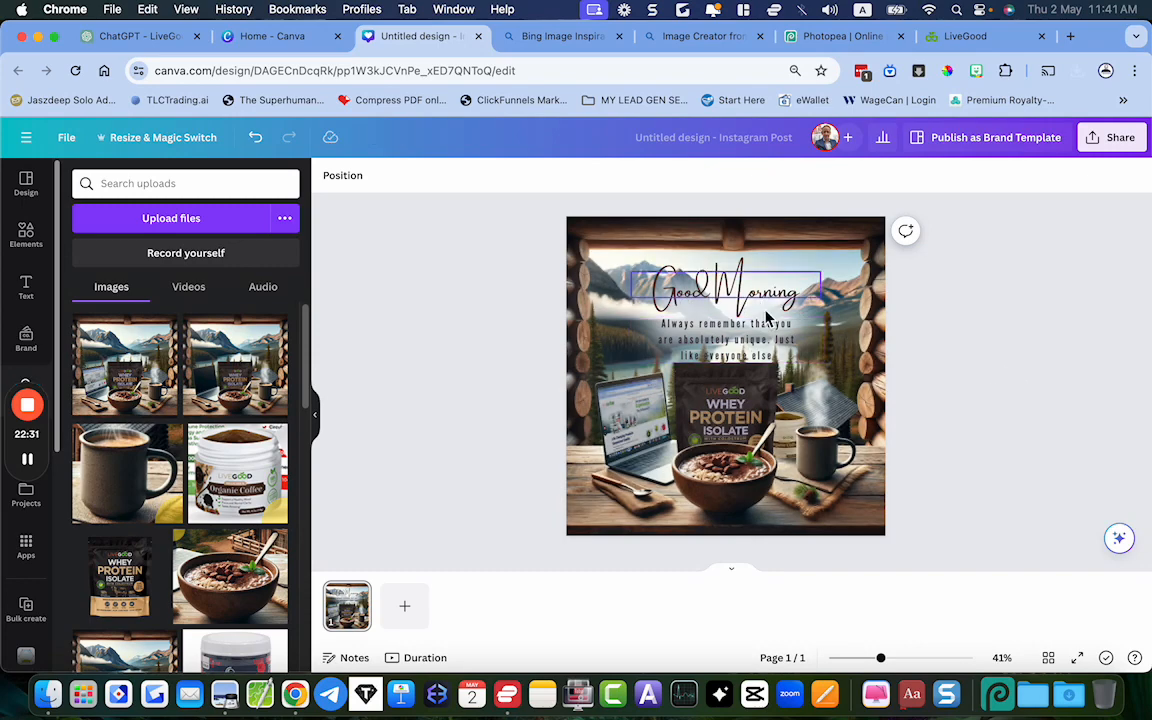
Inspect the updated Canva design up close and open the finished Morning Boost image in Preview for comparison
{"action": "scroll", "coordinate": [1030, 405], "scroll_direction": "up", "scroll_amount": 5, "text": "ctrl"}
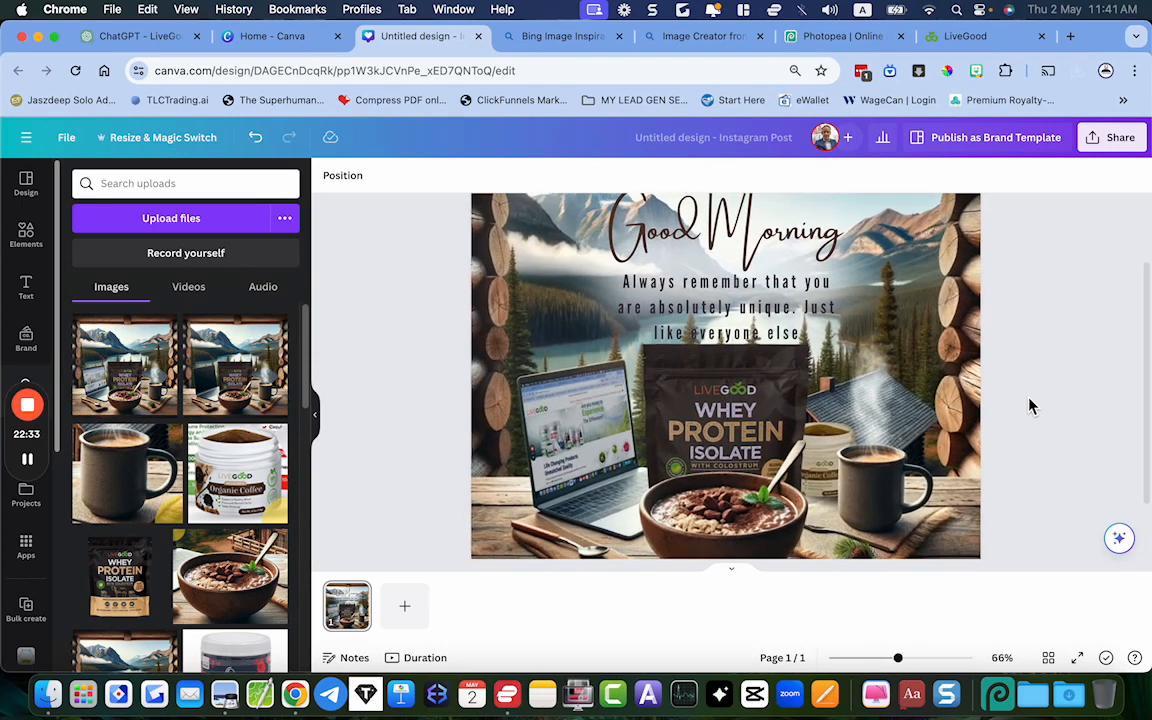
{"action": "scroll", "coordinate": [1030, 405], "scroll_direction": "down", "scroll_amount": 3, "text": "ctrl"}
{"action": "left_click", "coordinate": [224, 693]}
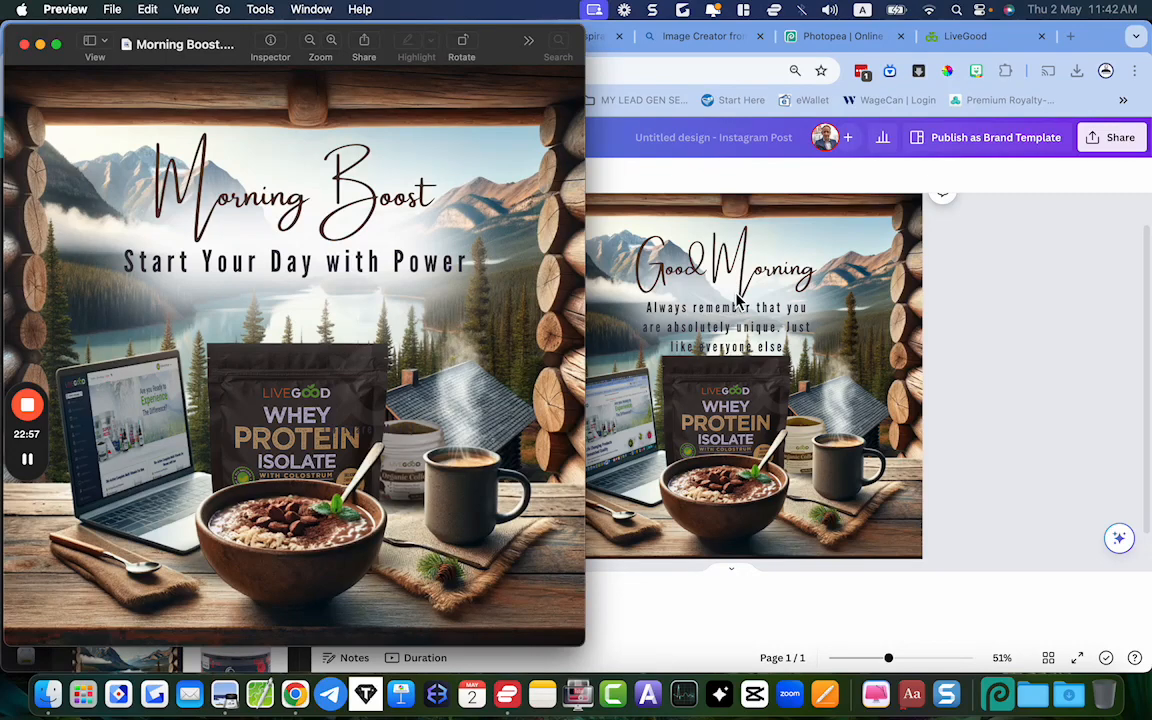
Open ChatGPT in a new browser tab and return to the Canva design
{"action": "left_click", "coordinate": [1070, 37]}
{"action": "type", "text": "cxhat"}
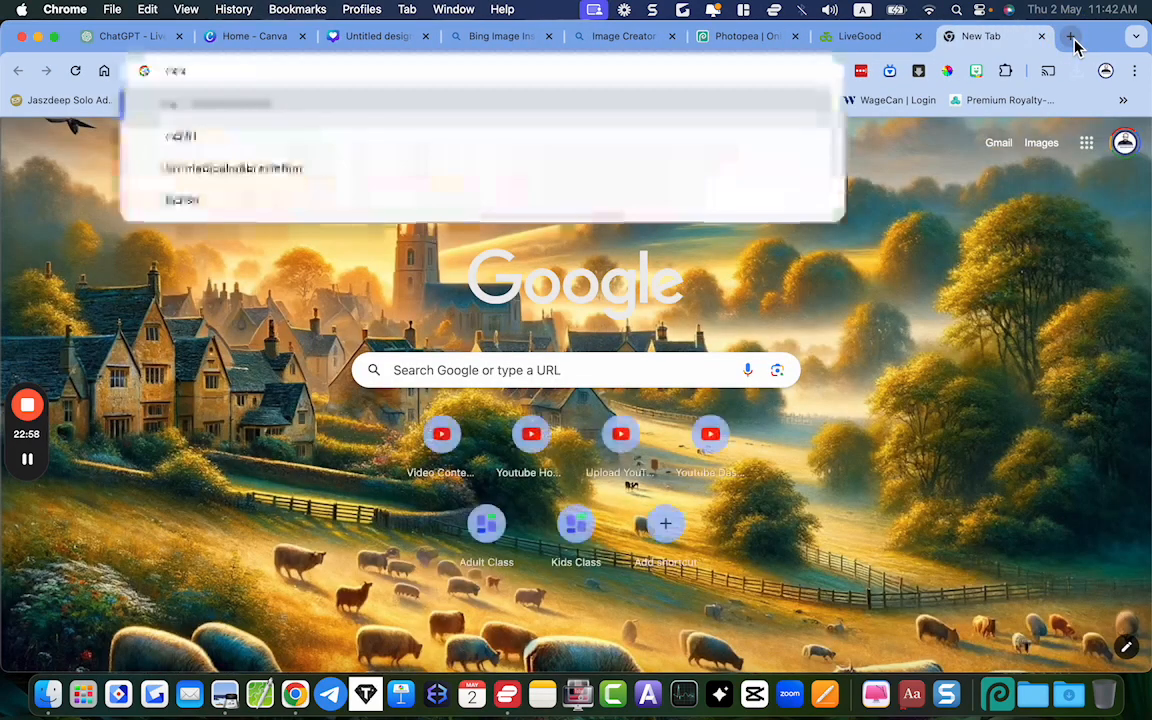
{"action": "key", "text": "super+a"}
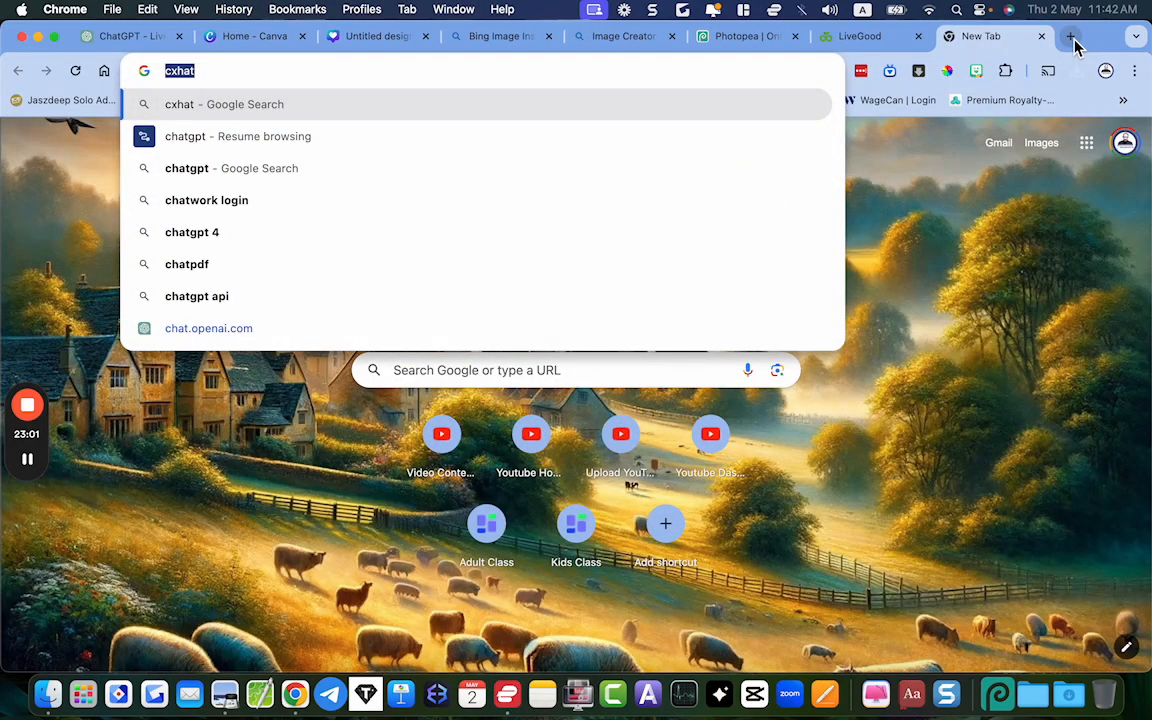
{"action": "type", "text": "cha"}
{"action": "key", "text": "Return"}
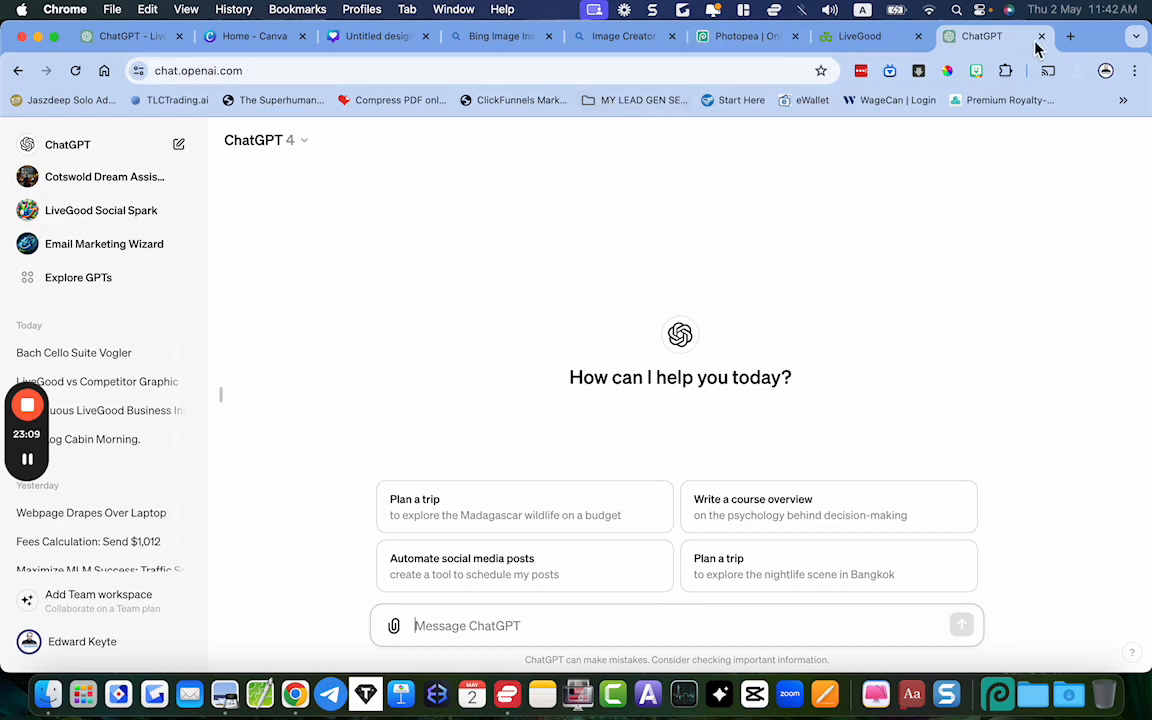
{"action": "left_click", "coordinate": [390, 38]}
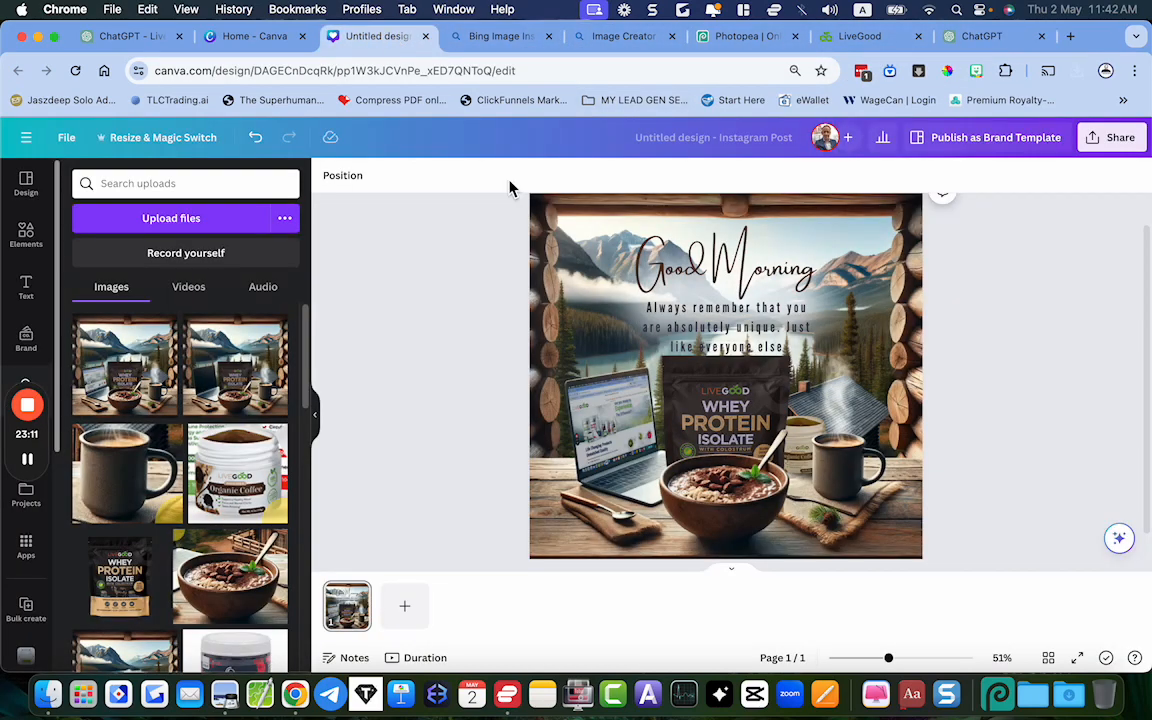